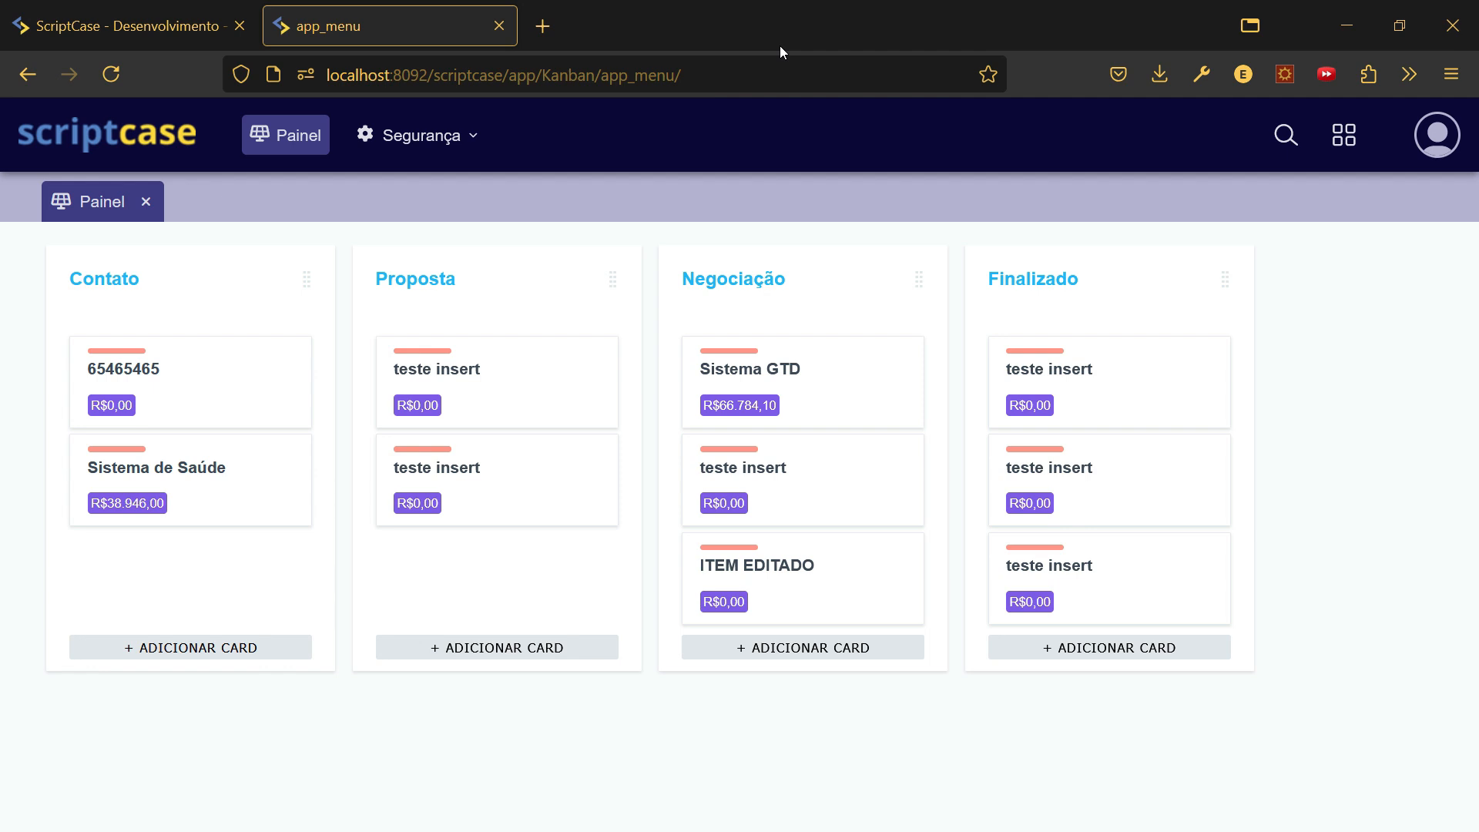
- Bring up the Kanban 1.0.0 development page and browse the Security folder, then root
left_click(126, 26)
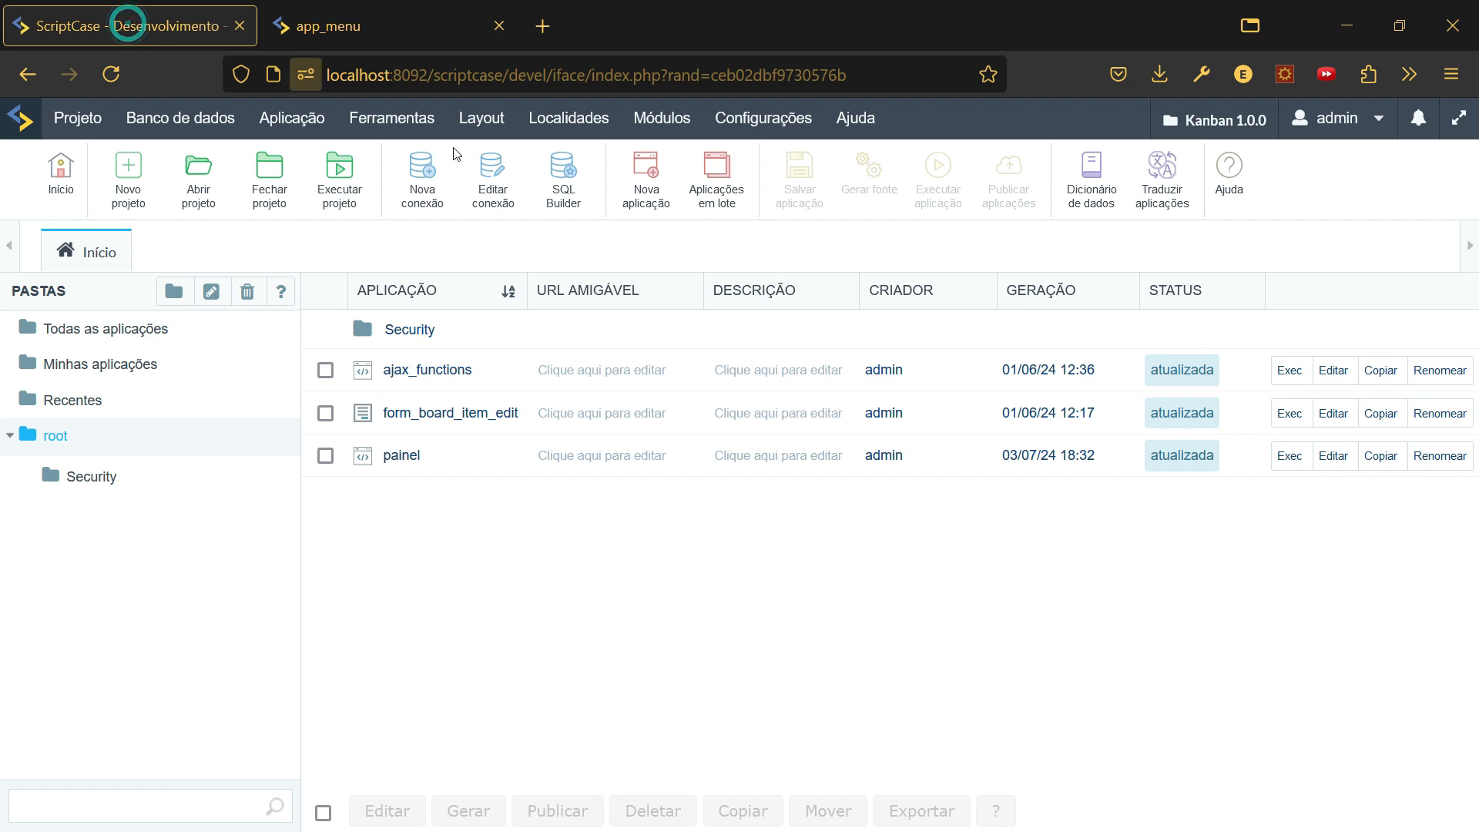
left_click(391, 117)
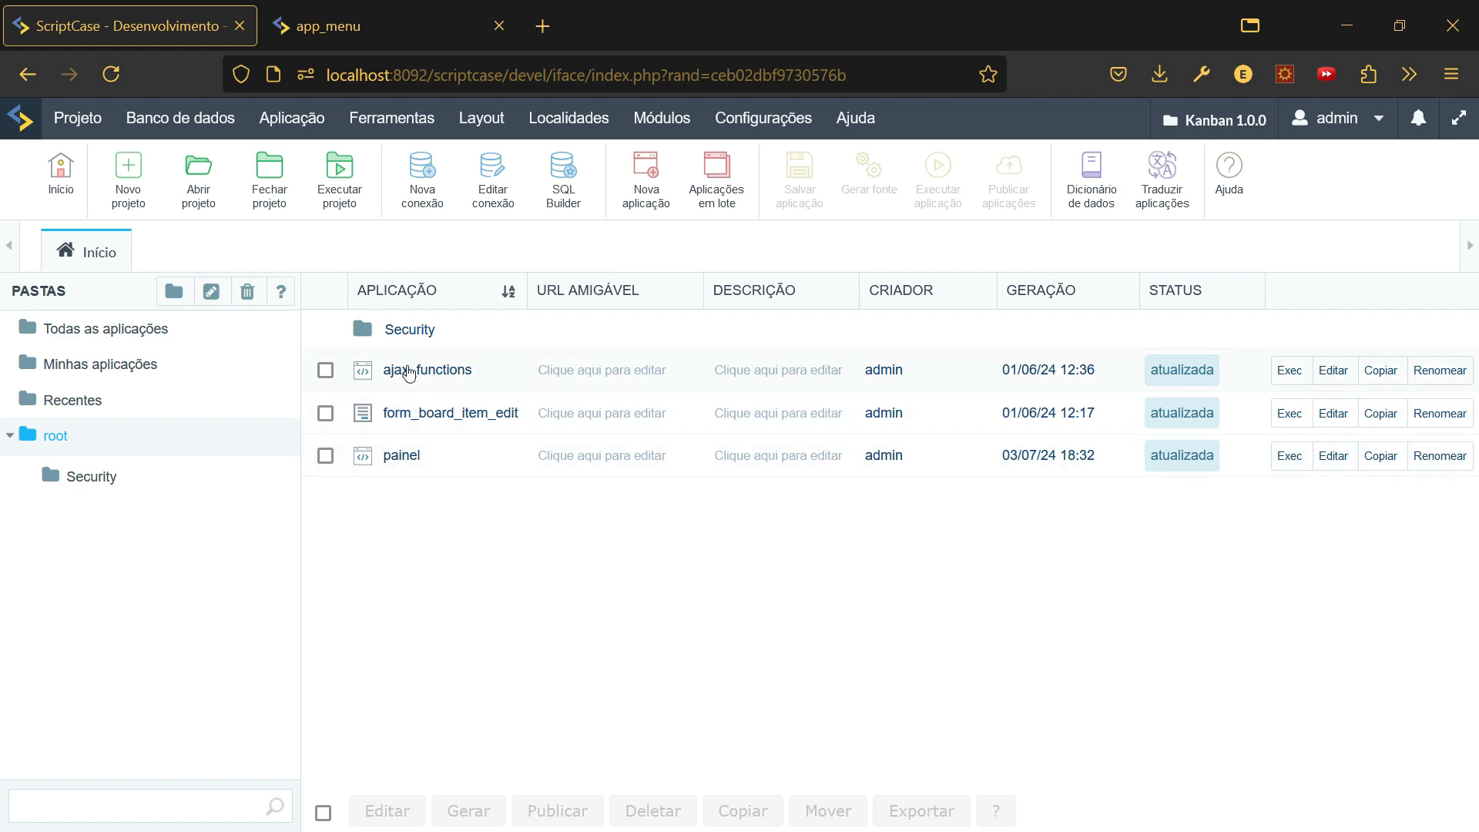
left_click(58, 473)
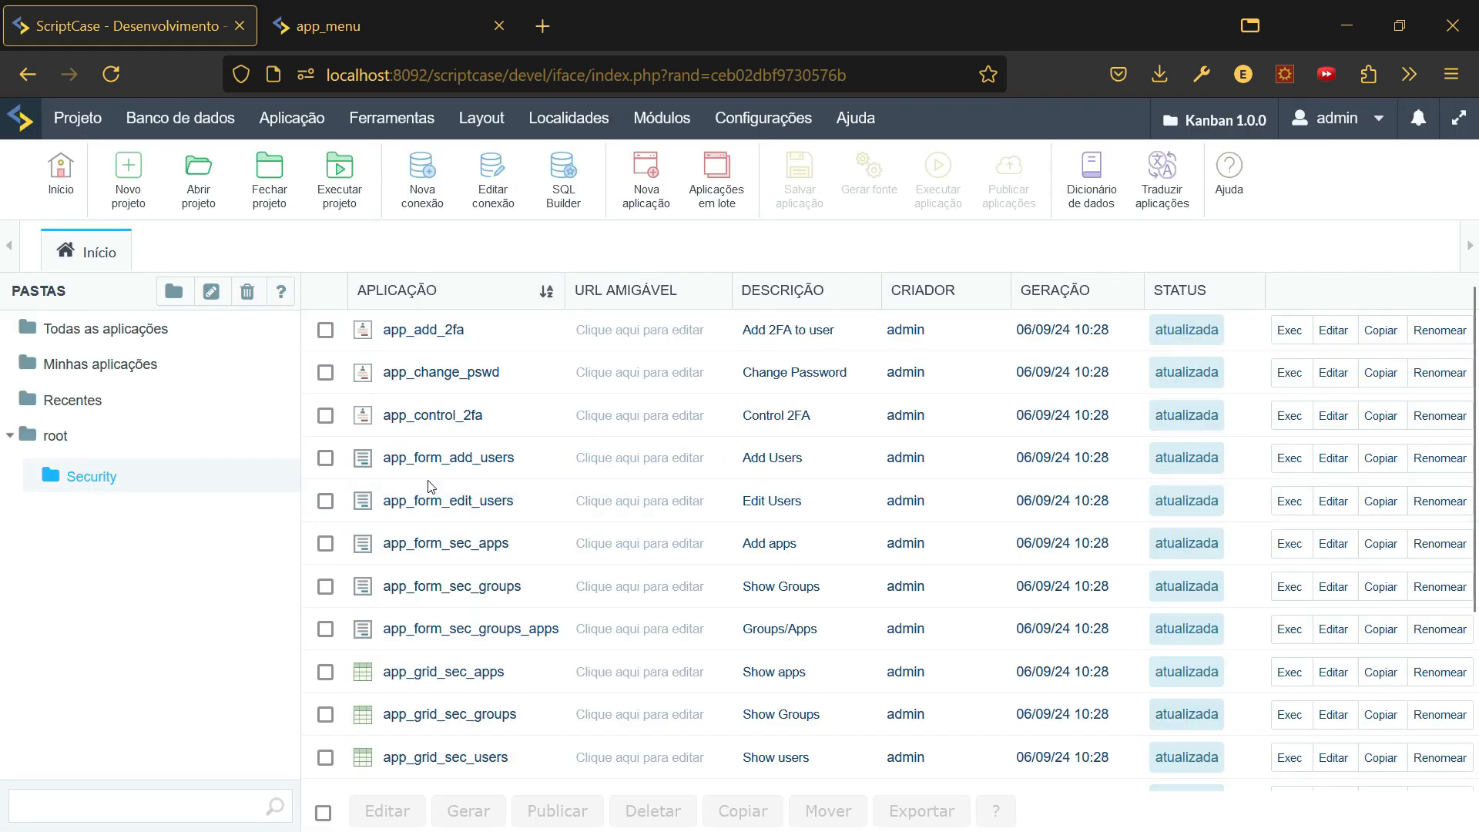
left_click(56, 436)
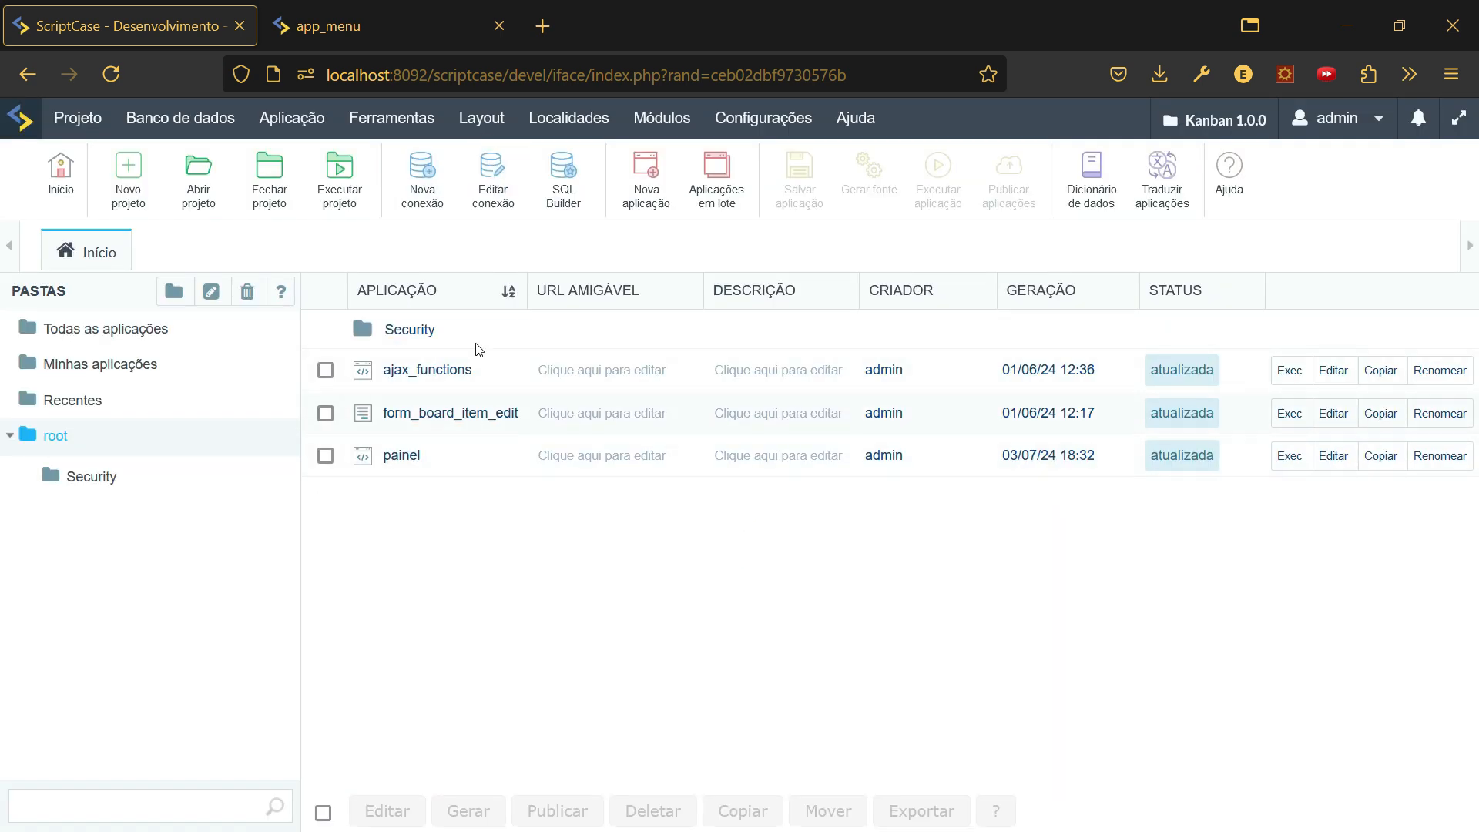
- Check the running Kanban board, then return to the ScriptCase development environment
left_click(389, 25)
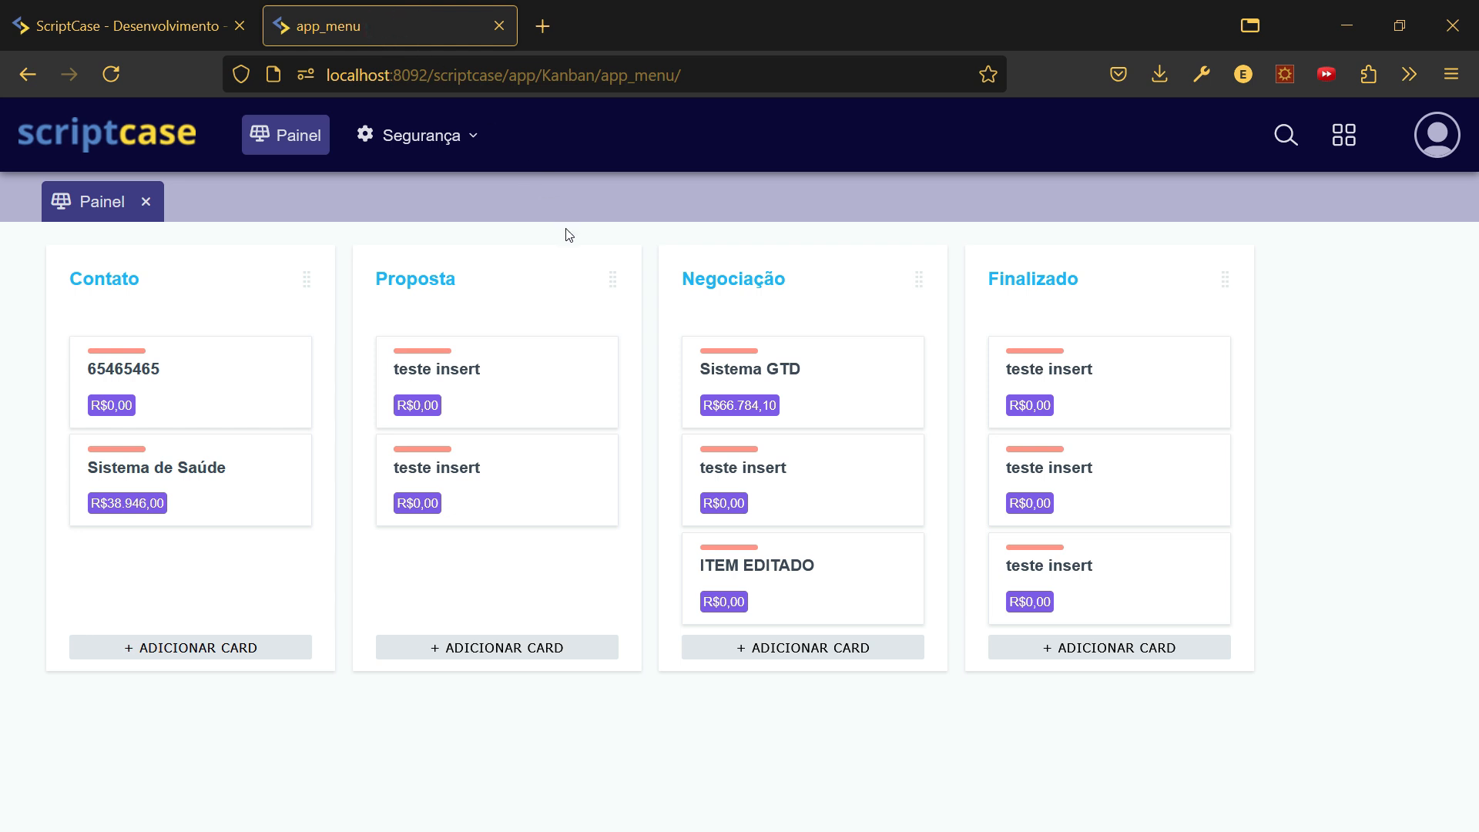
left_click(81, 44)
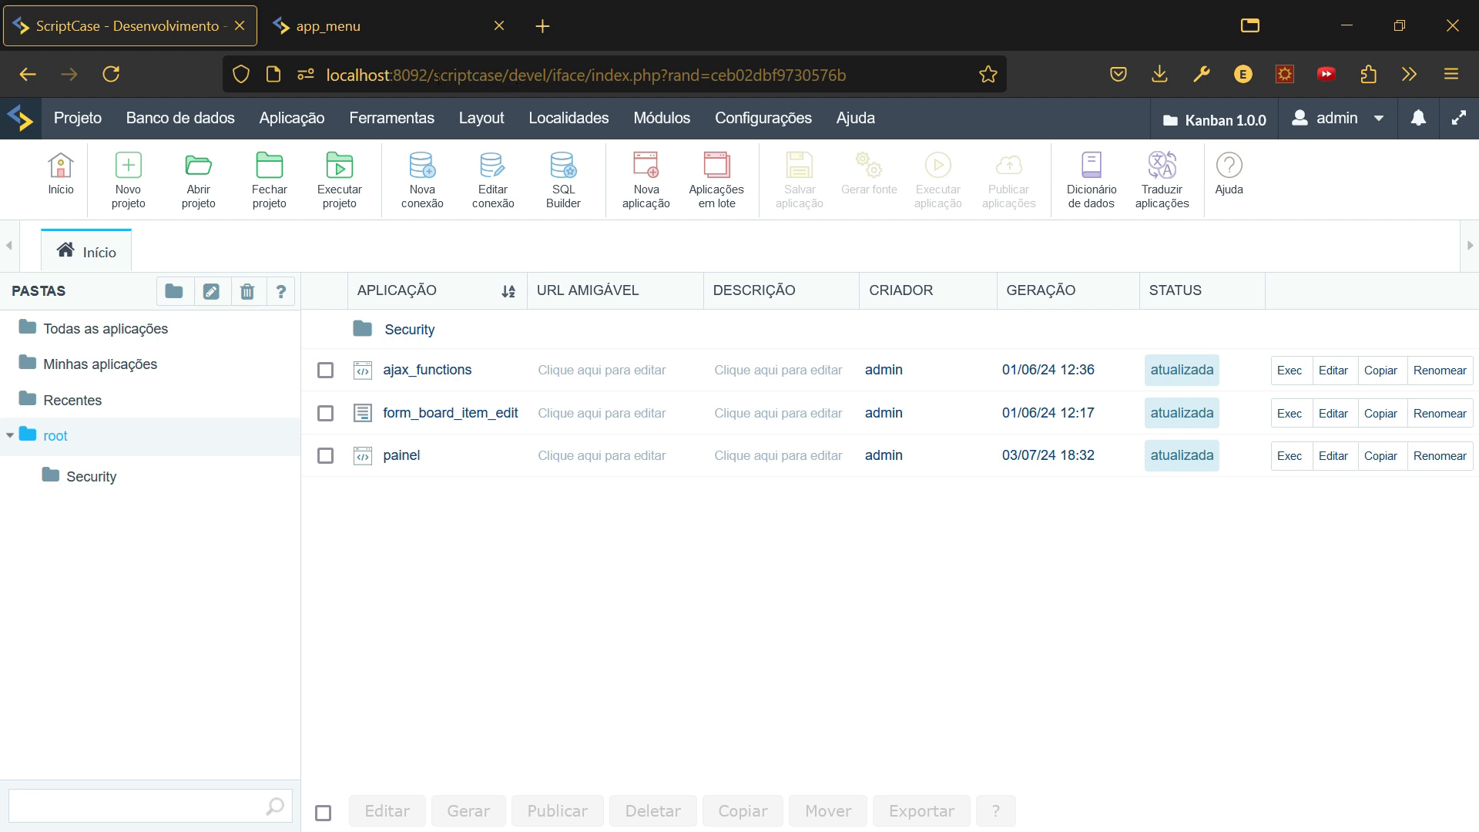
mouse_move(397, 118)
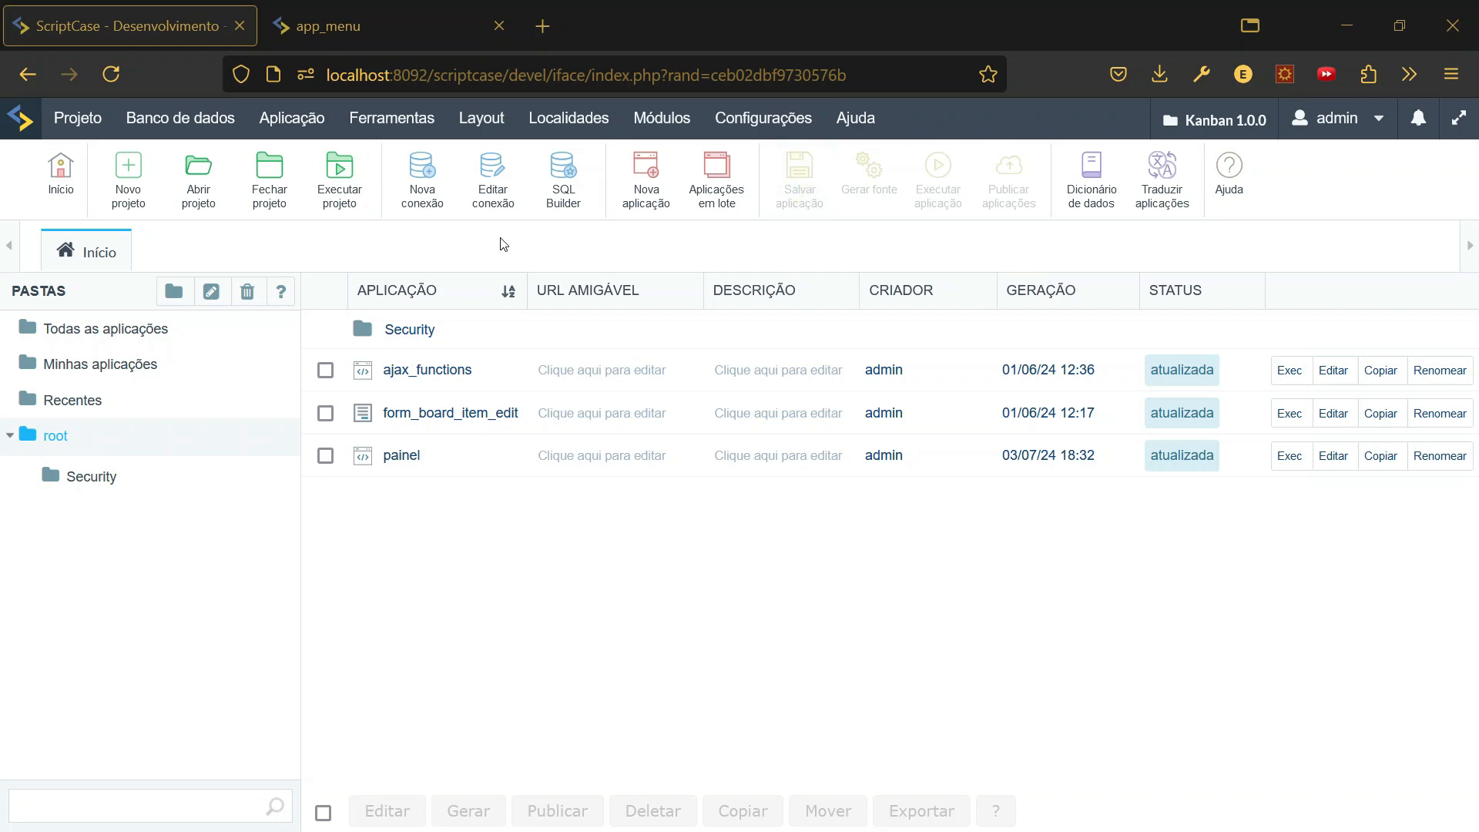
- Publish all applications using Típica (recomendada), reaching the Linux 64 bits production options
left_click(81, 120)
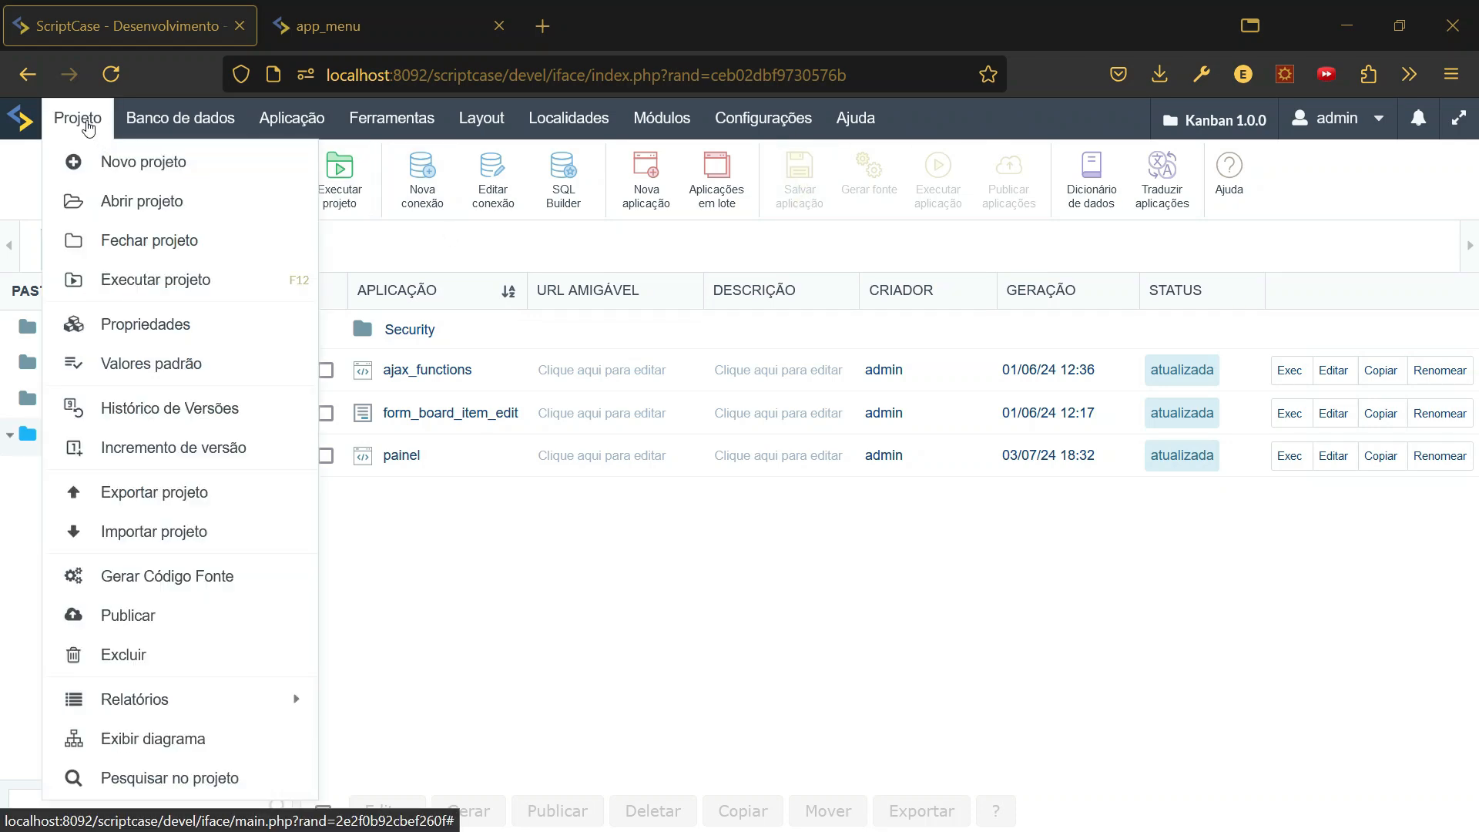
left_click(179, 615)
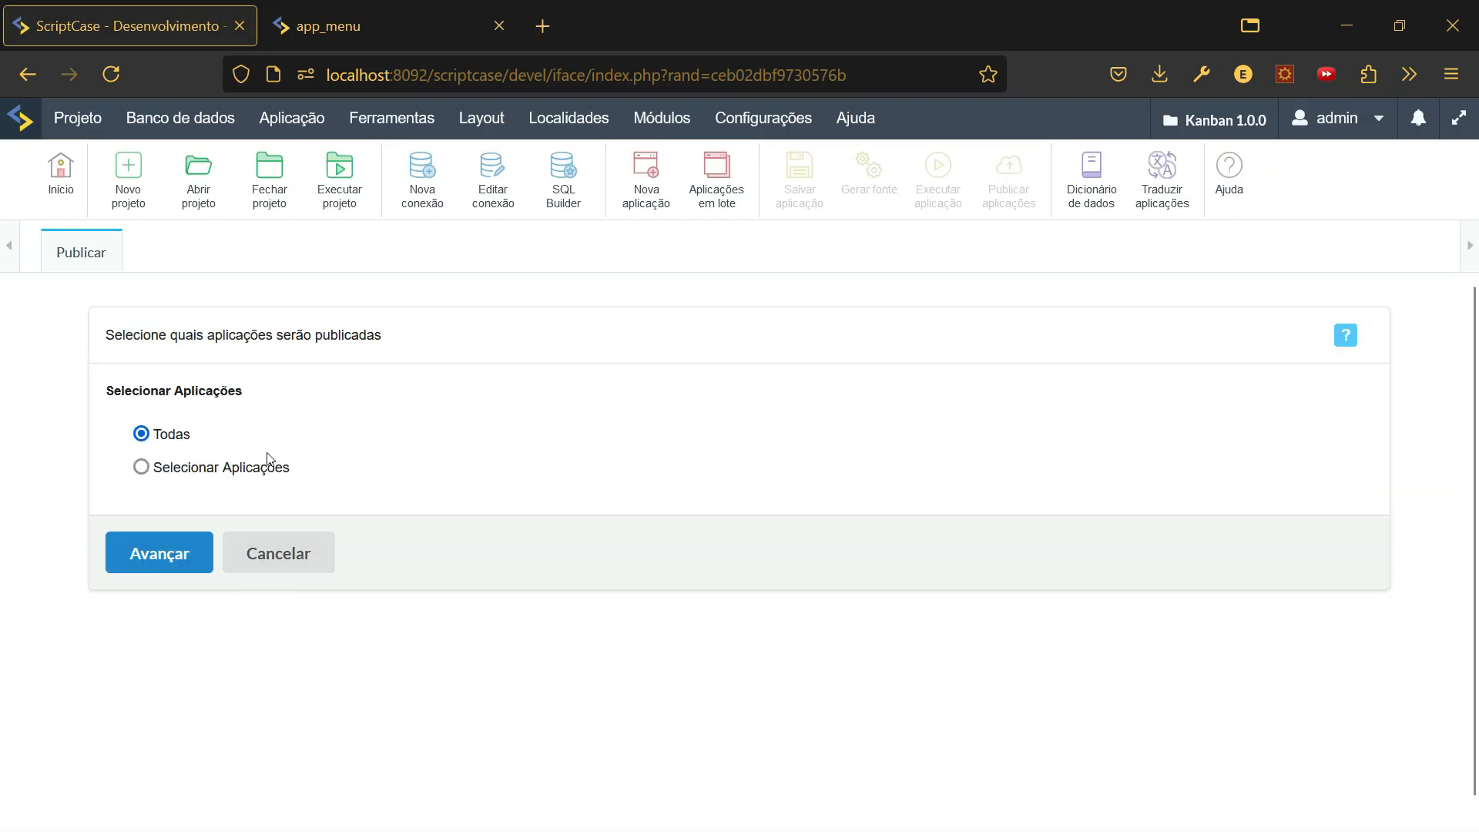
left_click(157, 557)
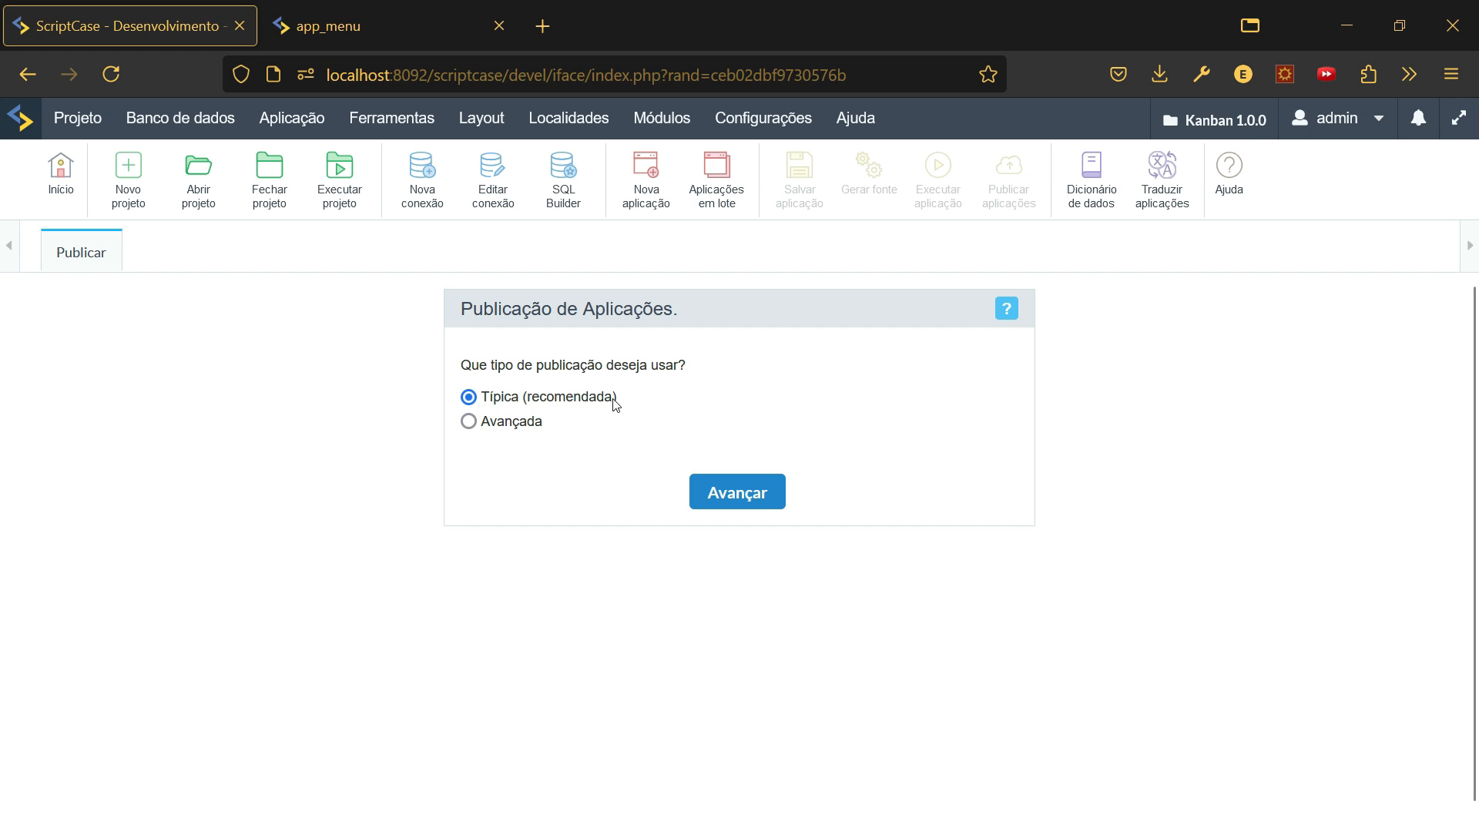
left_click(736, 491)
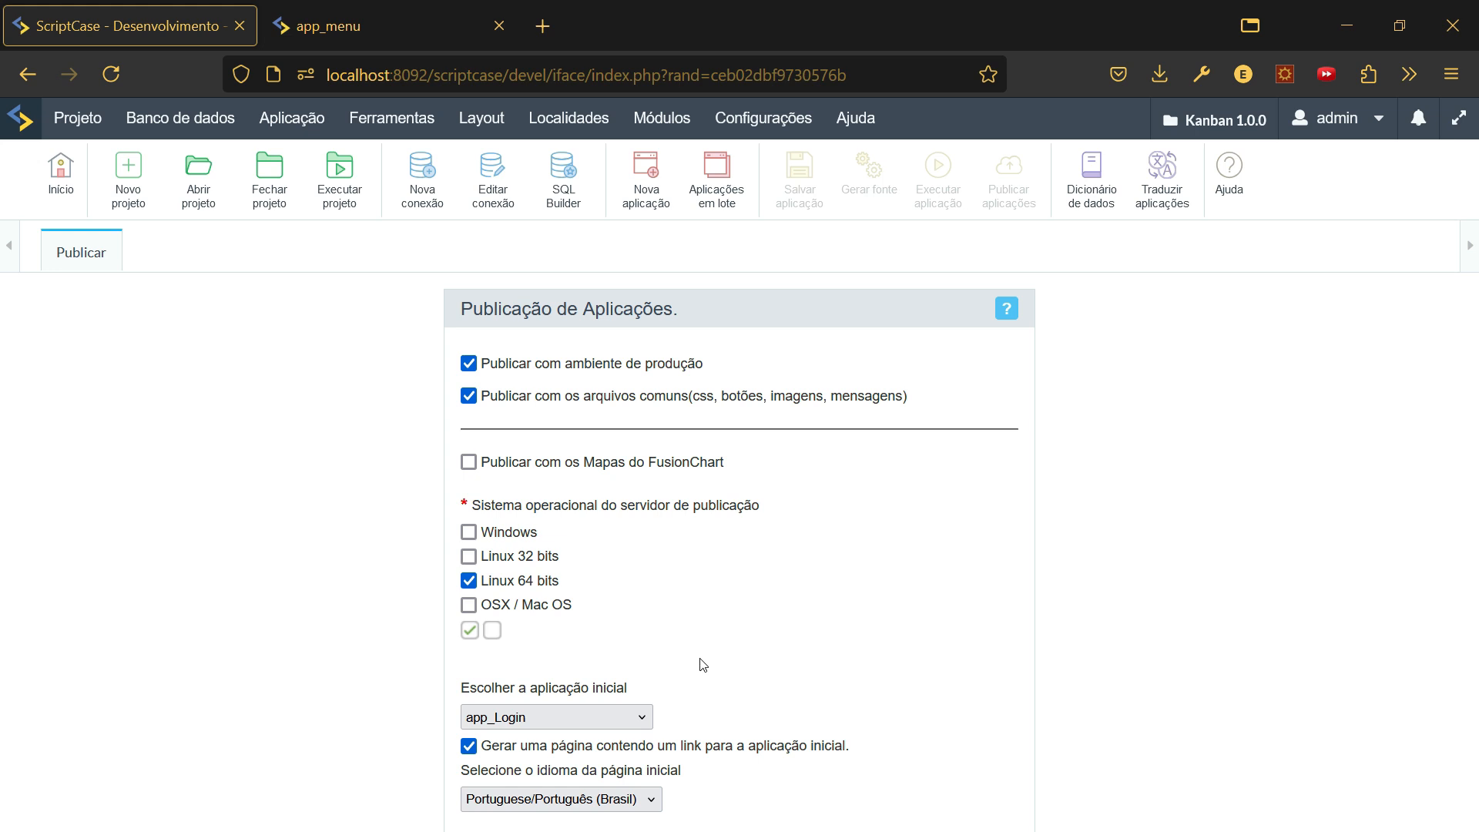
scroll(840, 538, "down", 2)
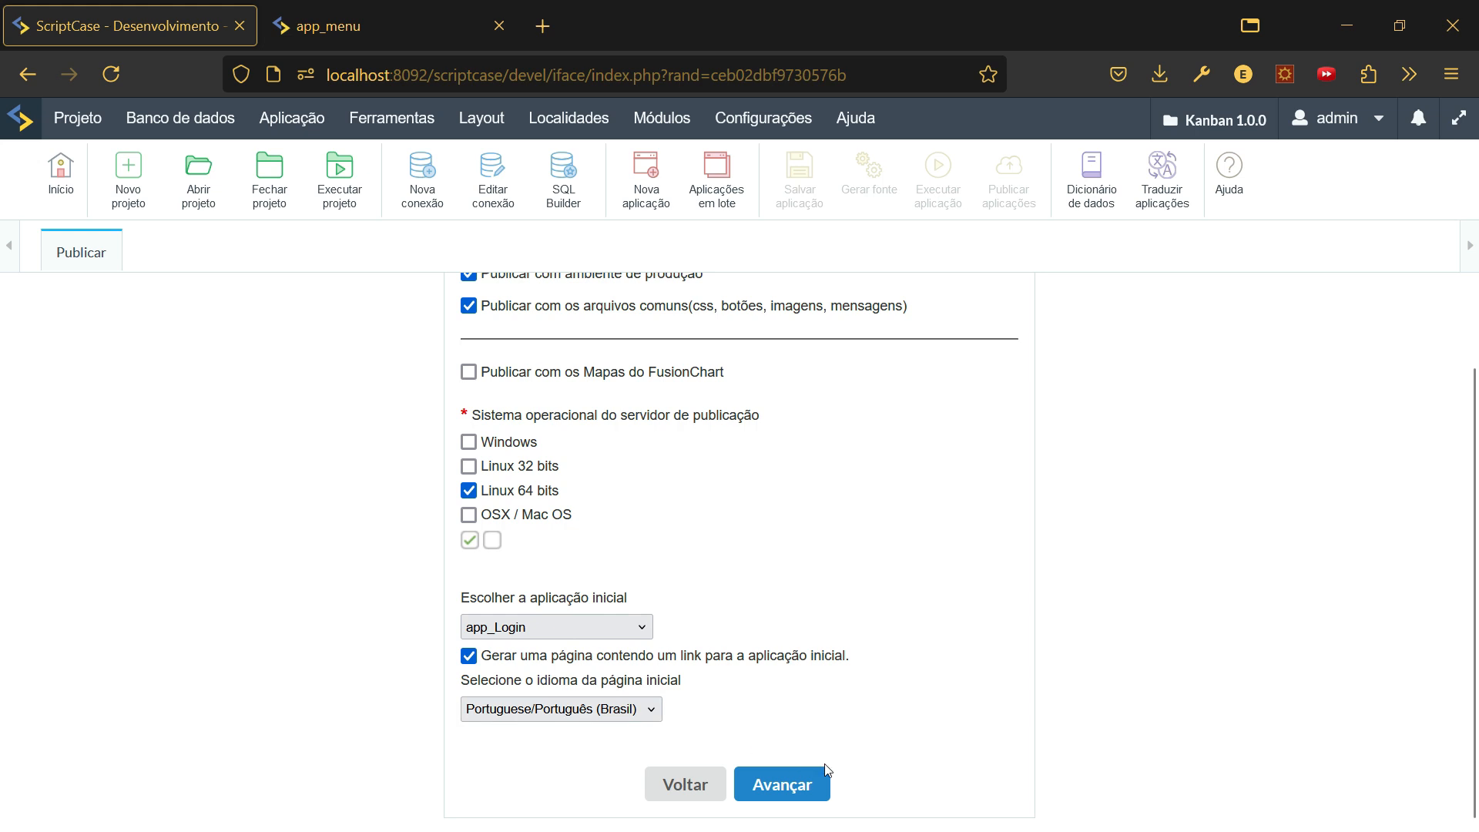
- Accept the publication options, keeping Gerar Tar.Gz com aplicações as the output
left_click(794, 788)
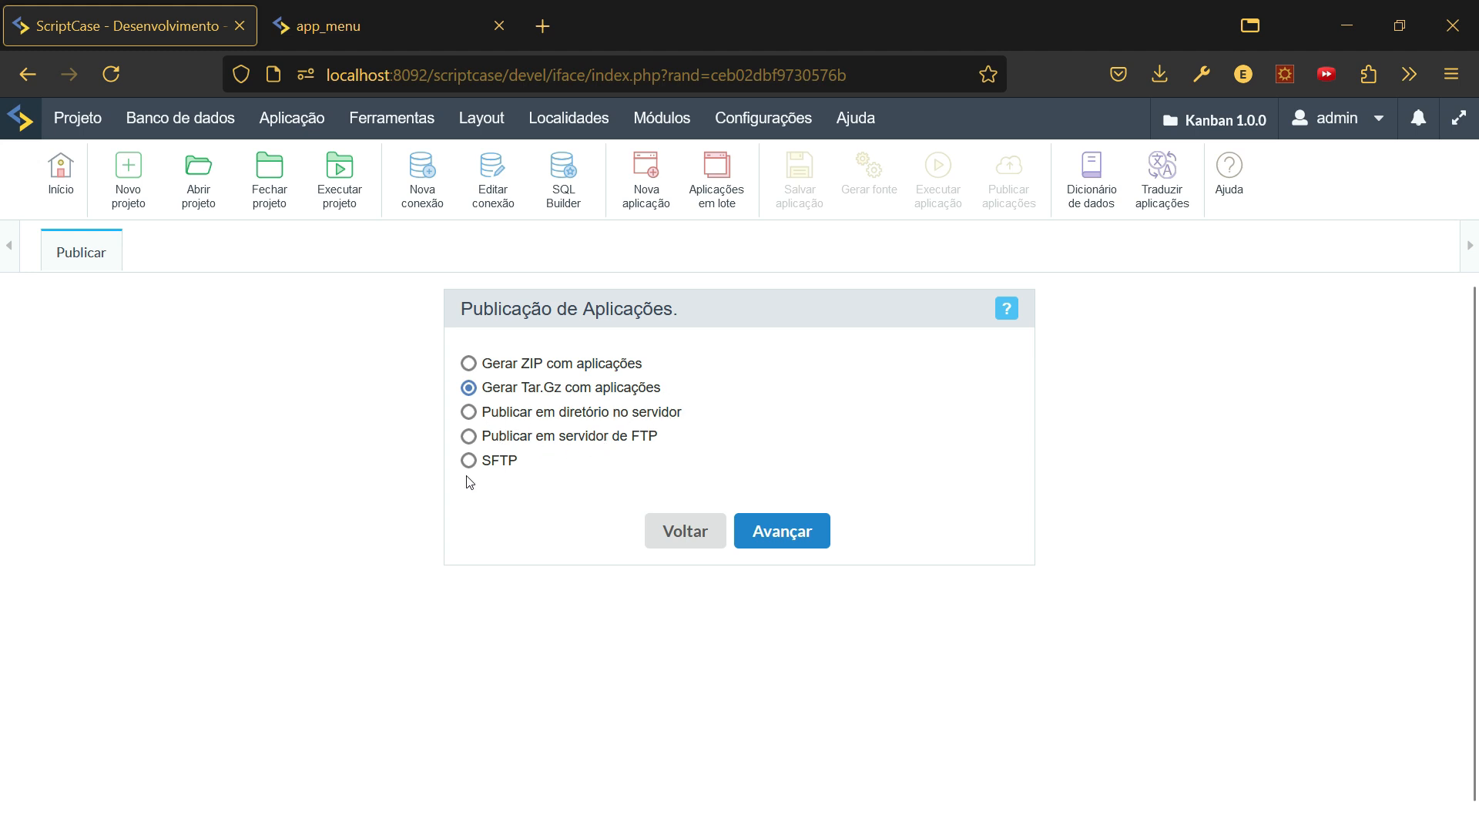
- Generate the Tar.Gz package and wait for Publicação concluída at 100%
left_click(769, 533)
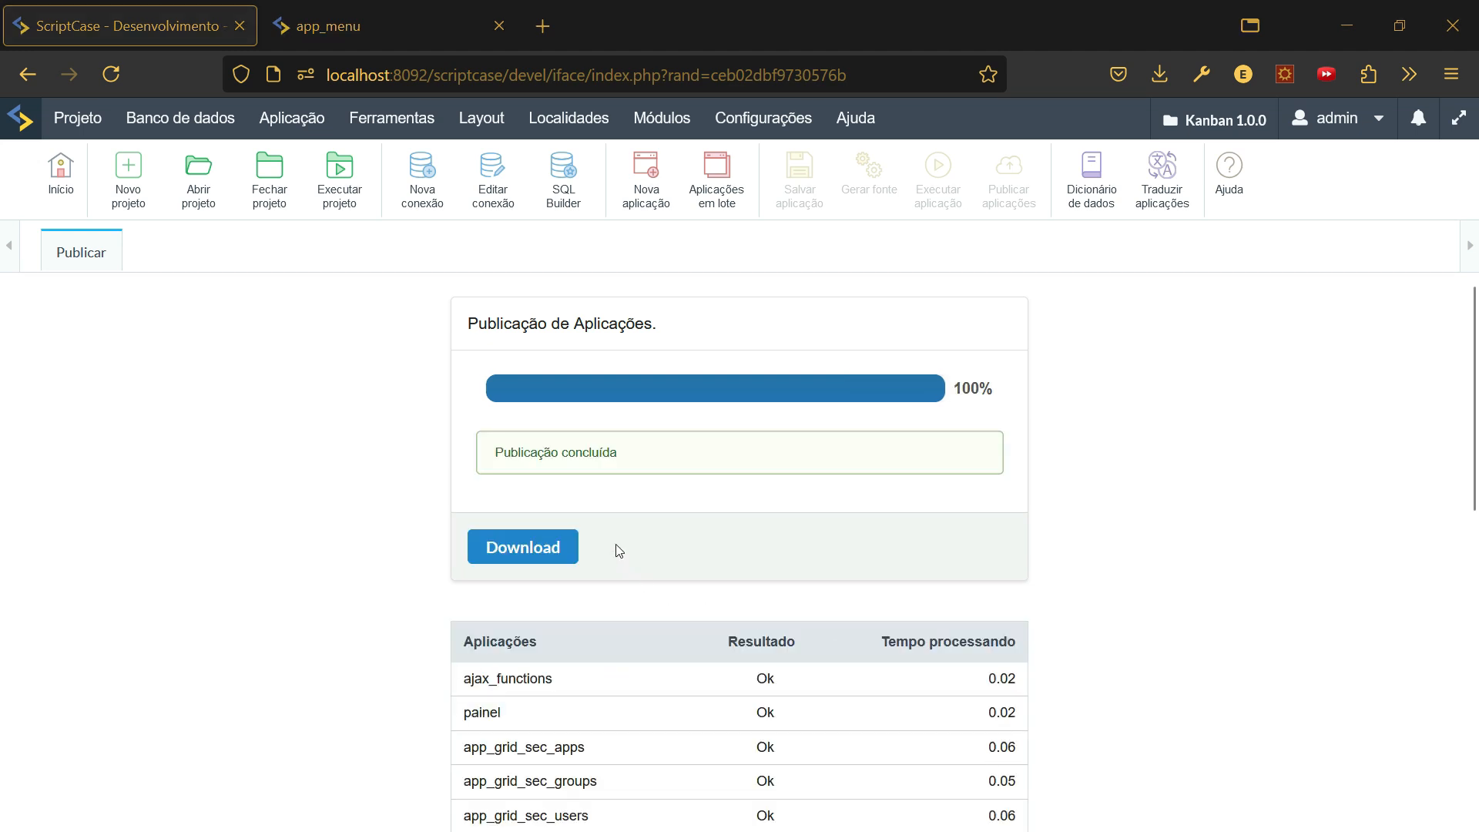
- Scroll the publication results table to confirm every application shows Ok
triple_click(466, 333)
left_click(994, 422)
scroll(997, 458, "down", 5)
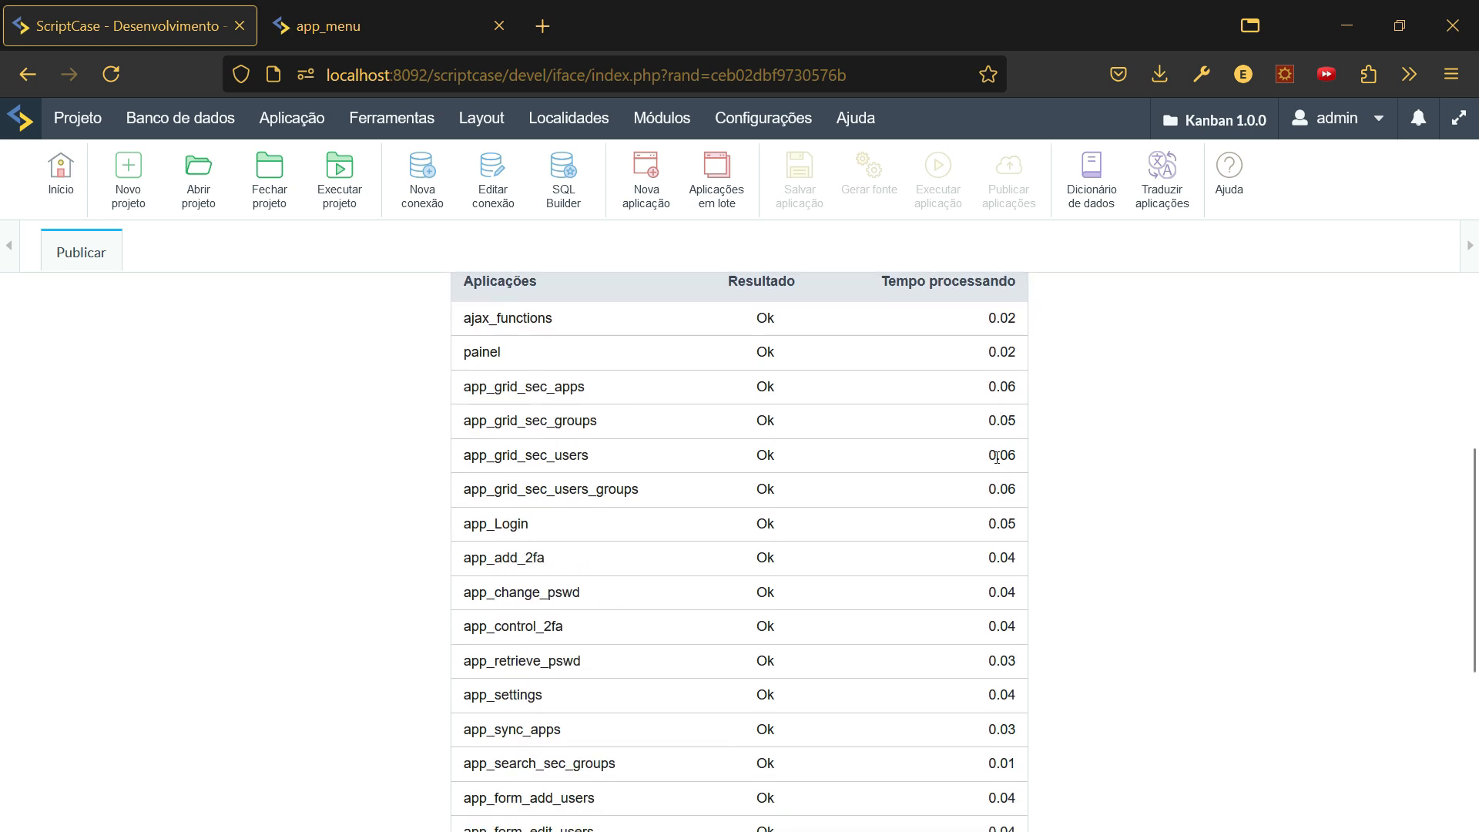
scroll(997, 458, "down", 4)
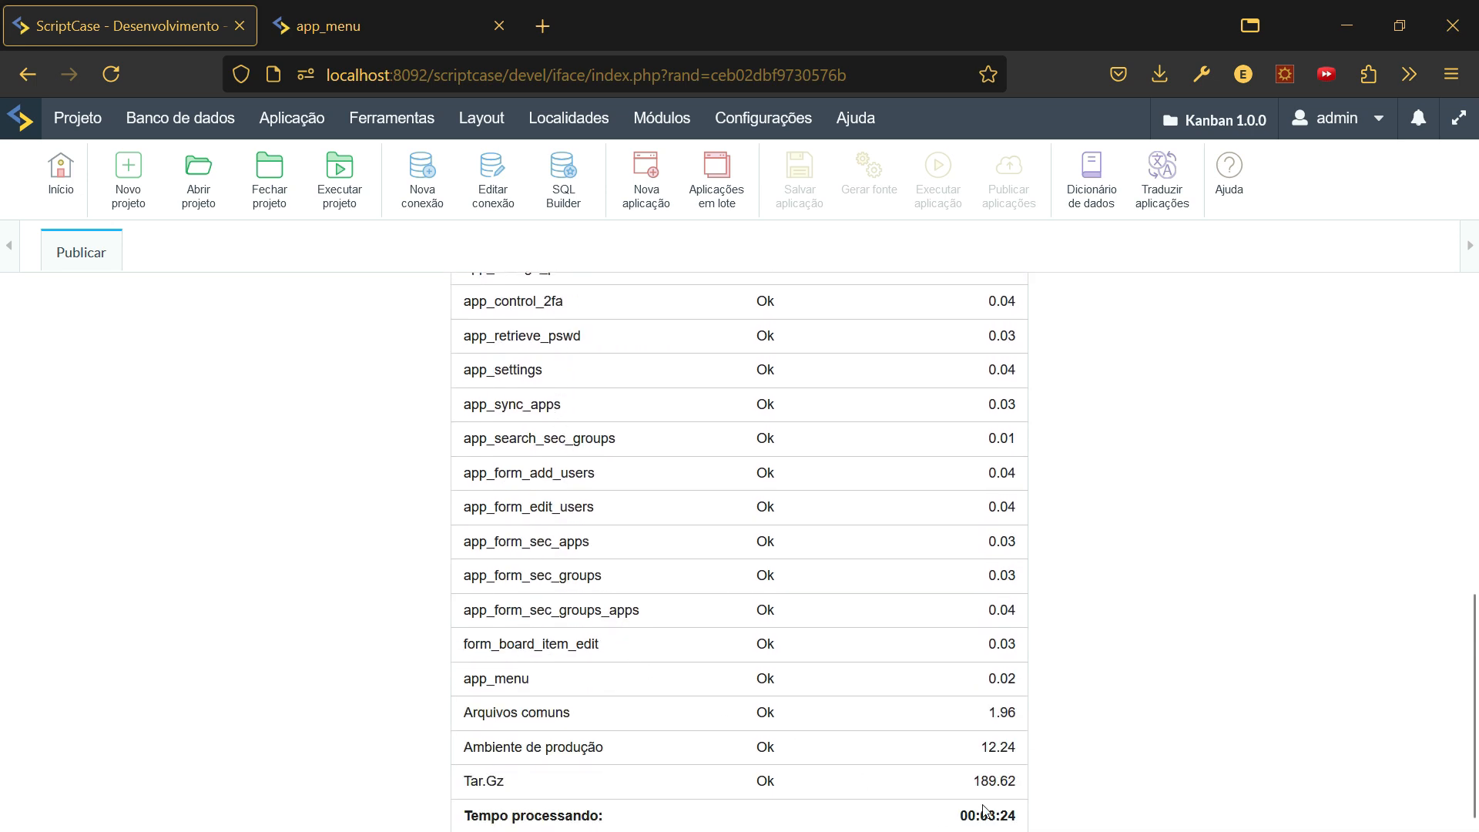
scroll(864, 741, "up", 1)
scroll(864, 741, "up", 10)
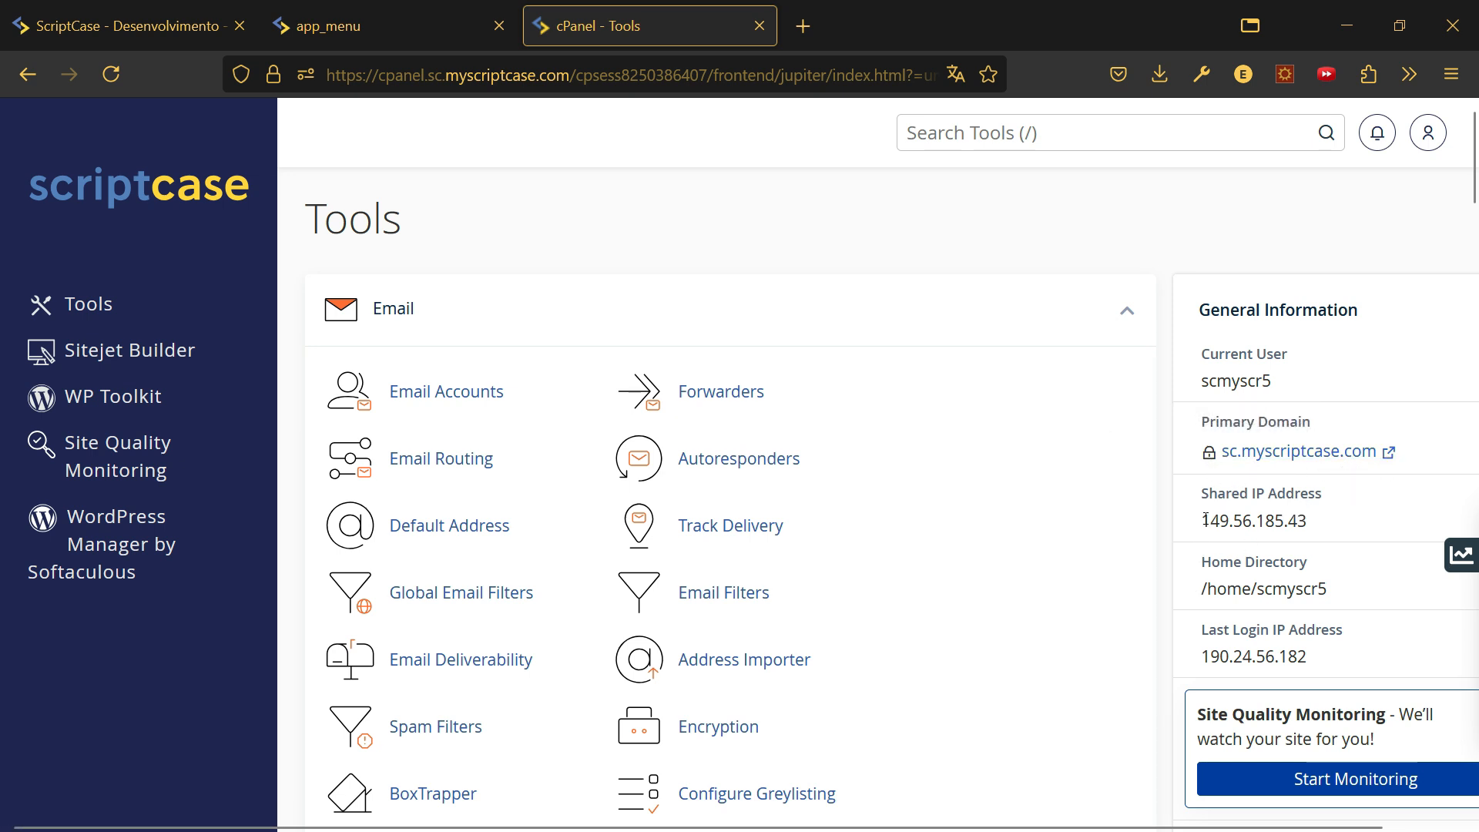
- Select the Shared IP Address 149.56.185.43 in cPanel's General Information panel
left_click_drag(1200, 520, 1313, 528)
key("ctrl+c")
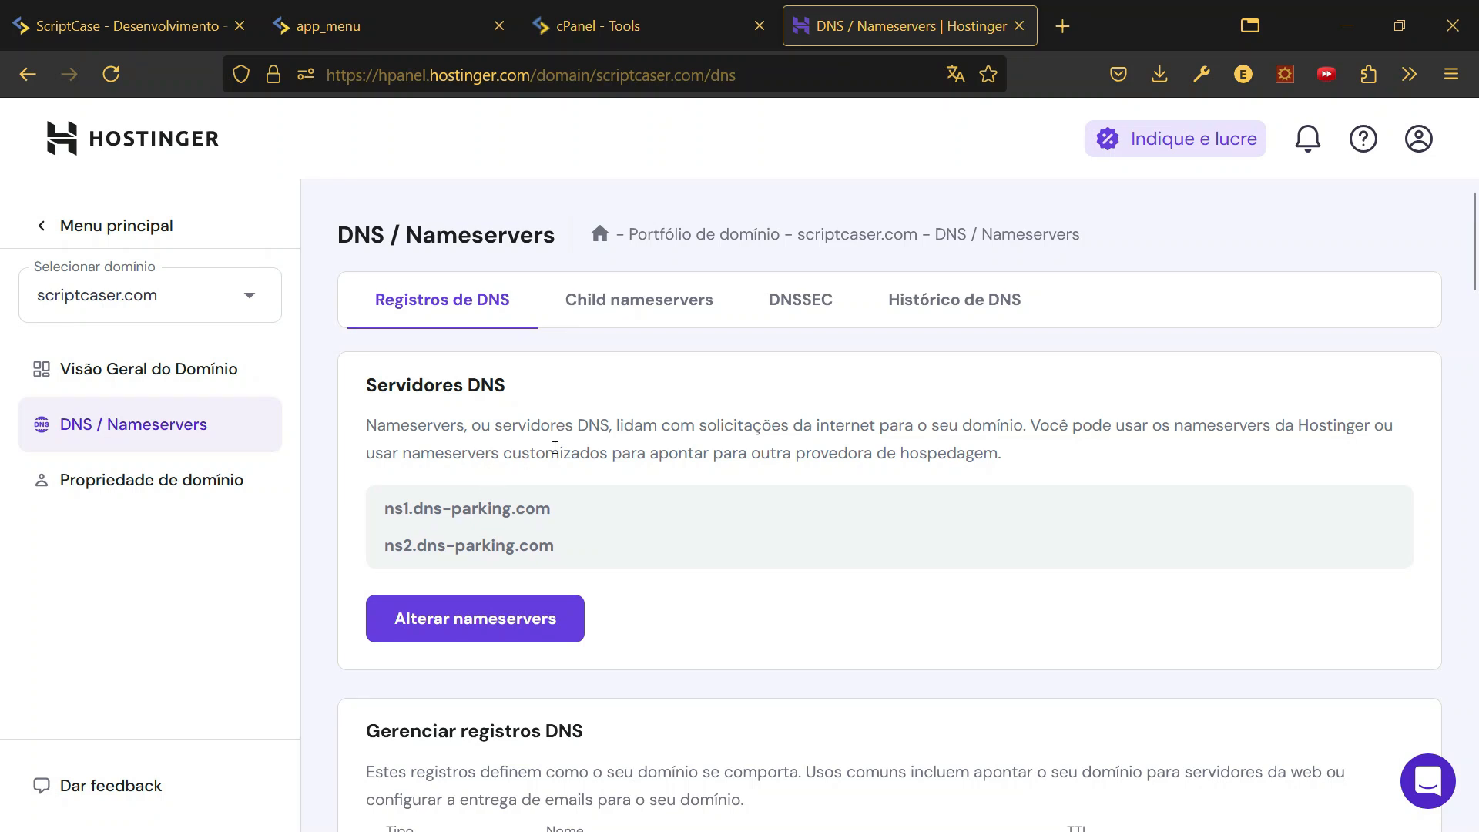
- Review the DNS records section on the scriptcaser.com DNS / Nameservers page
scroll(513, 417, "down", 3)
scroll(512, 417, "up", 2)
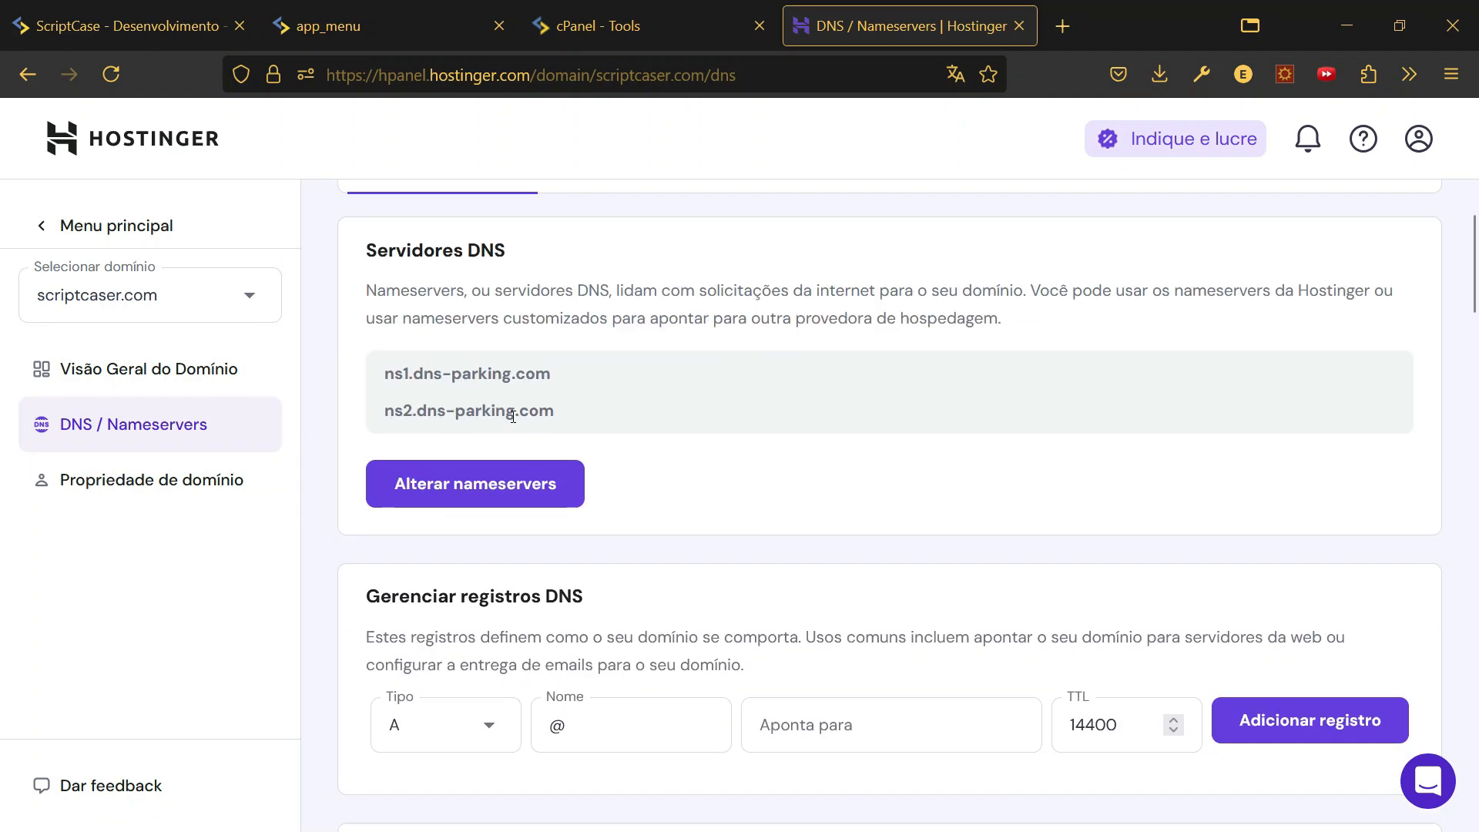
scroll(513, 417, "up", 2)
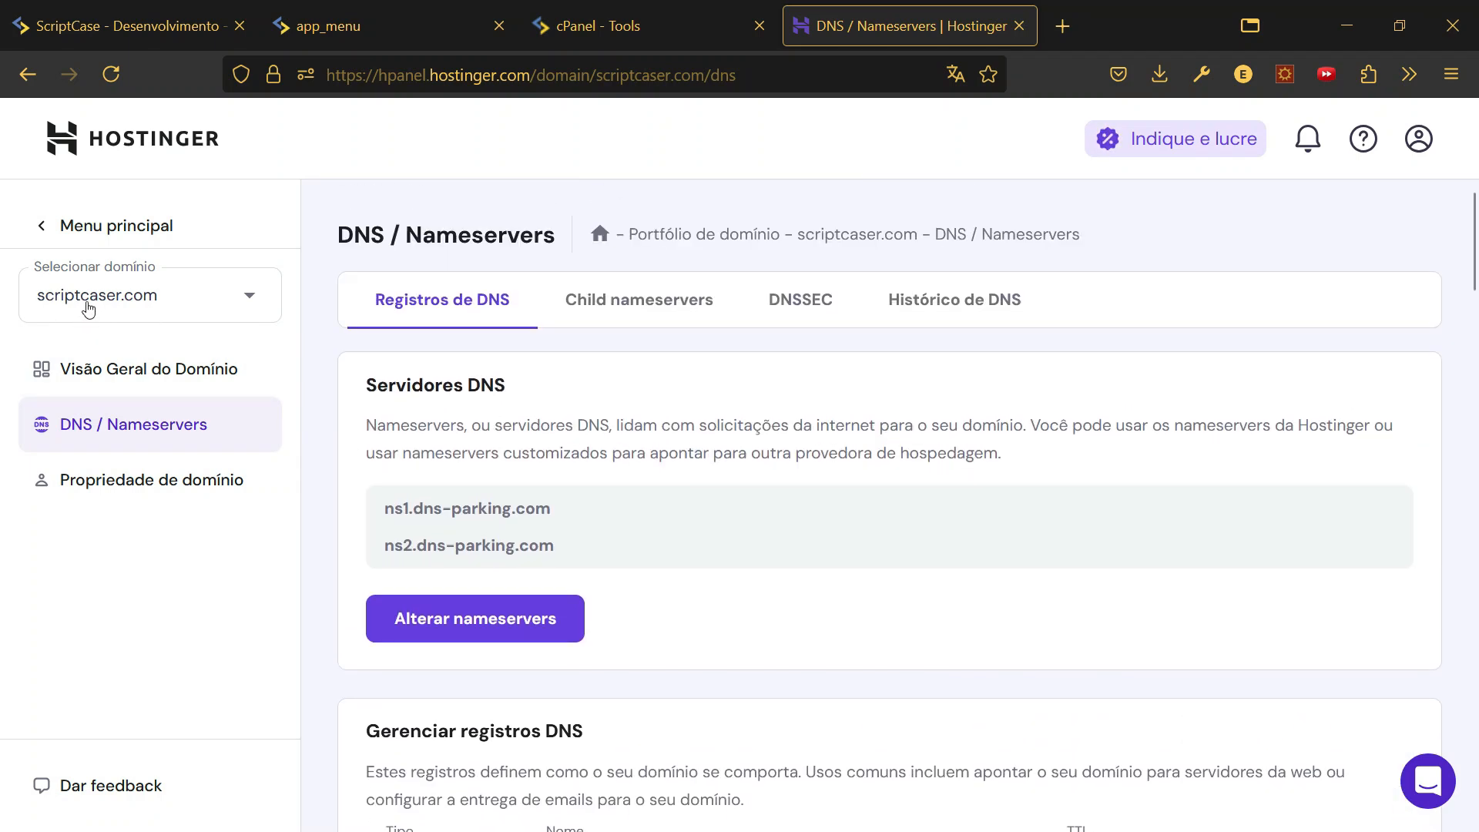
scroll(604, 403, "down", 3)
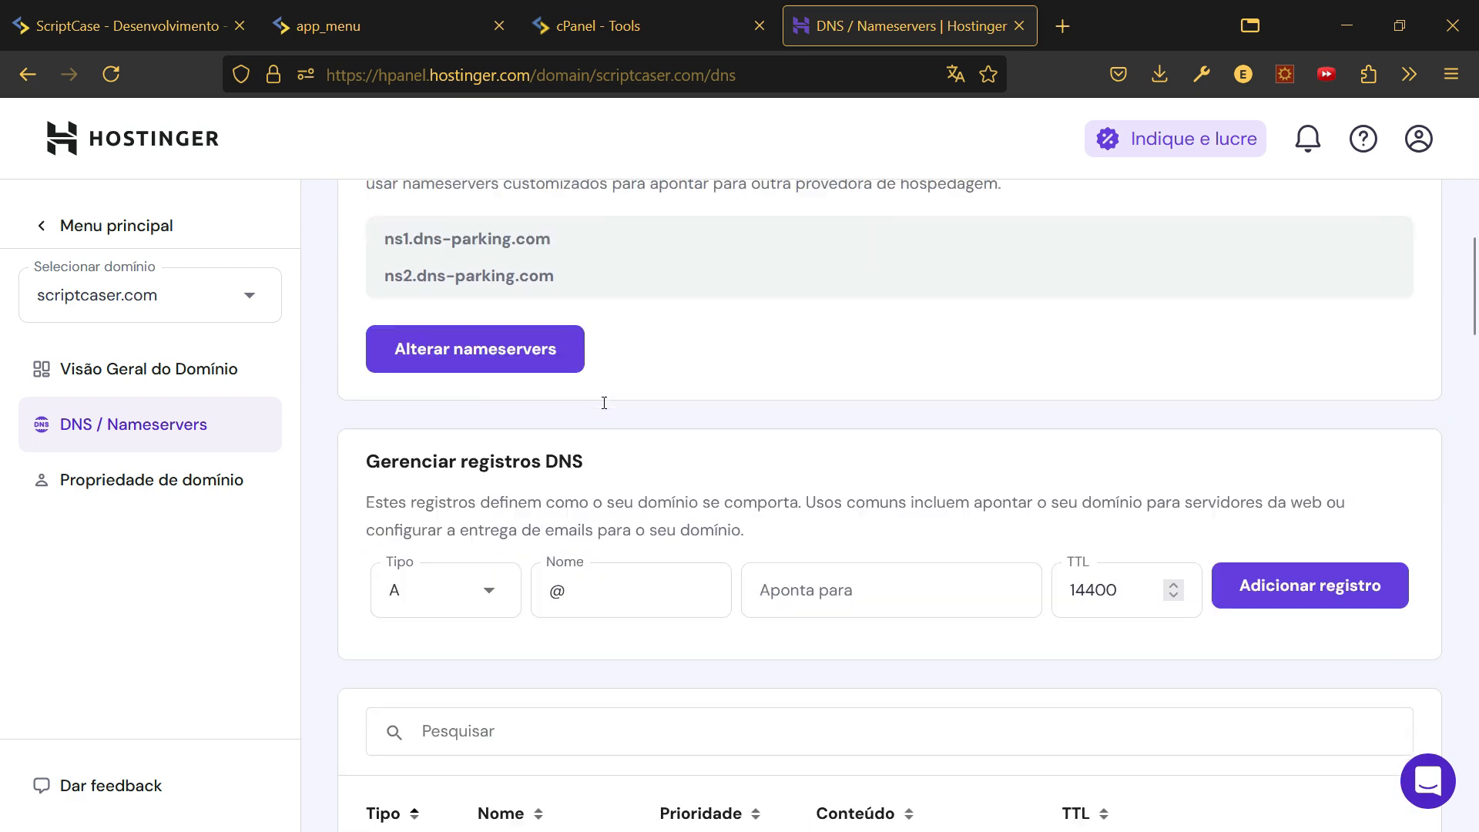
scroll(604, 403, "down", 4)
scroll(604, 407, "up", 3)
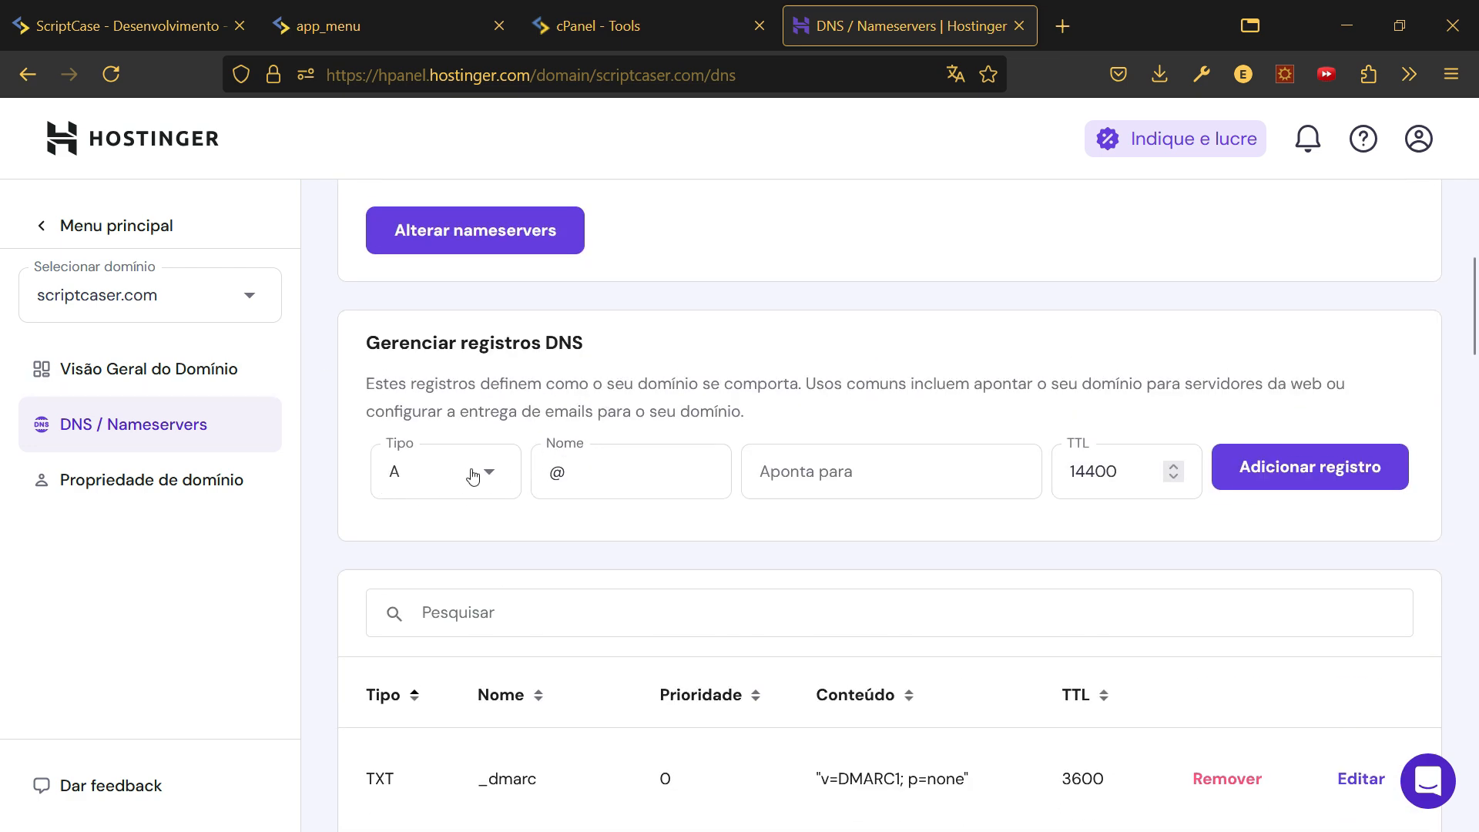
left_click_drag(365, 344, 583, 347)
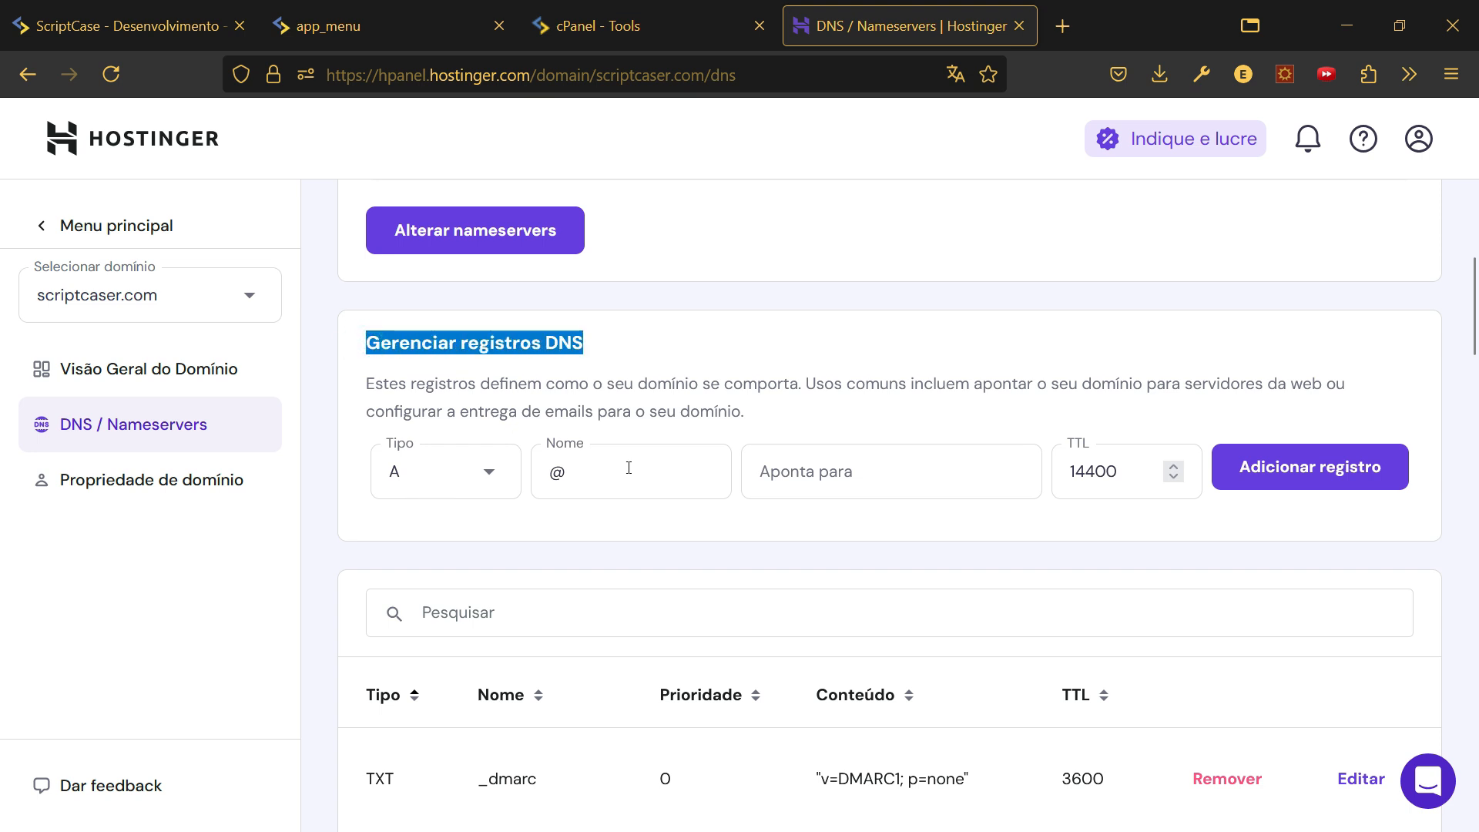
- Copy the shared IP 149.56.185.43 from cPanel into the record's Aponta para field
left_click(853, 477)
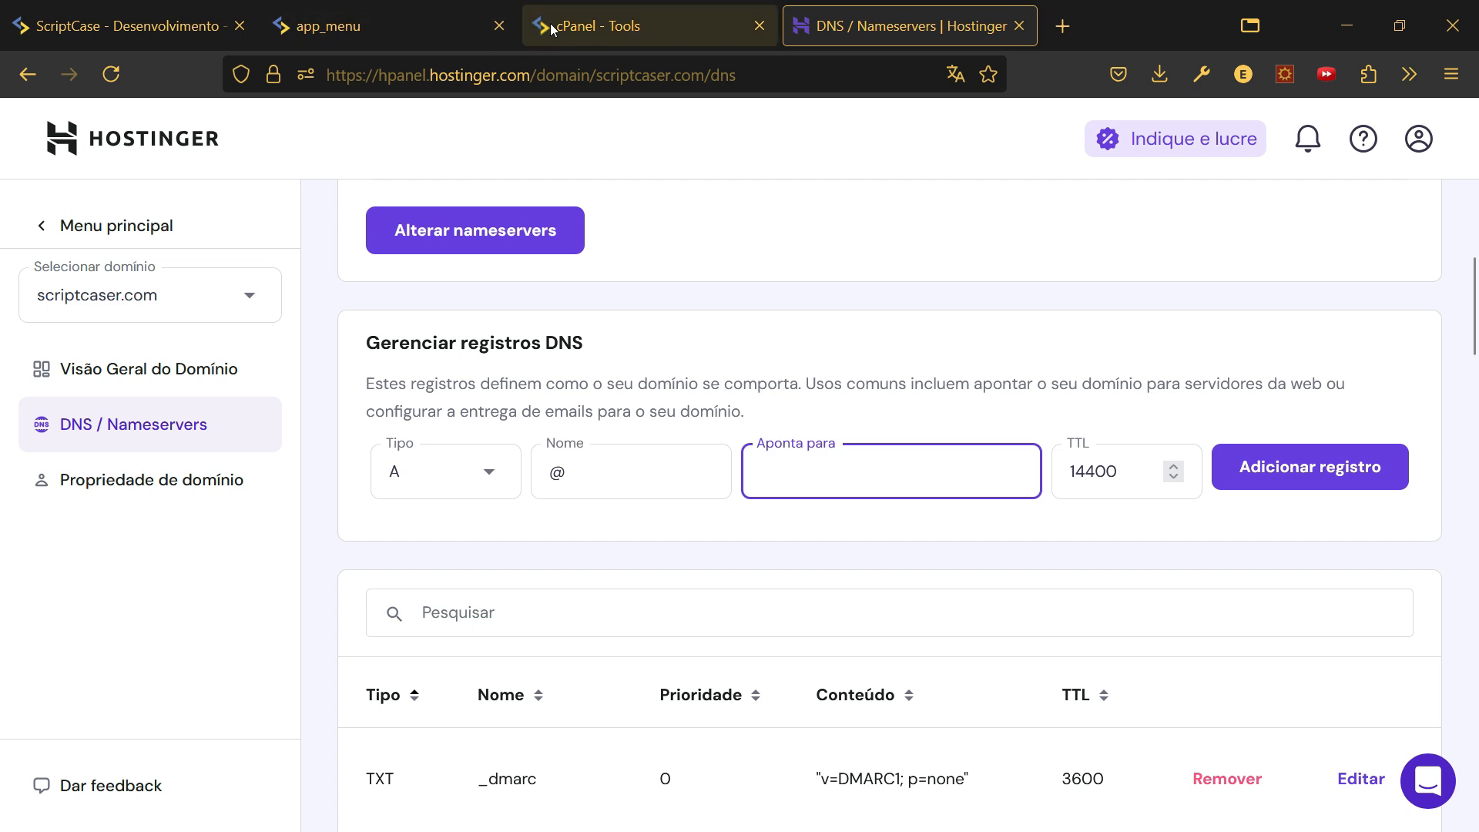
left_click(716, 27)
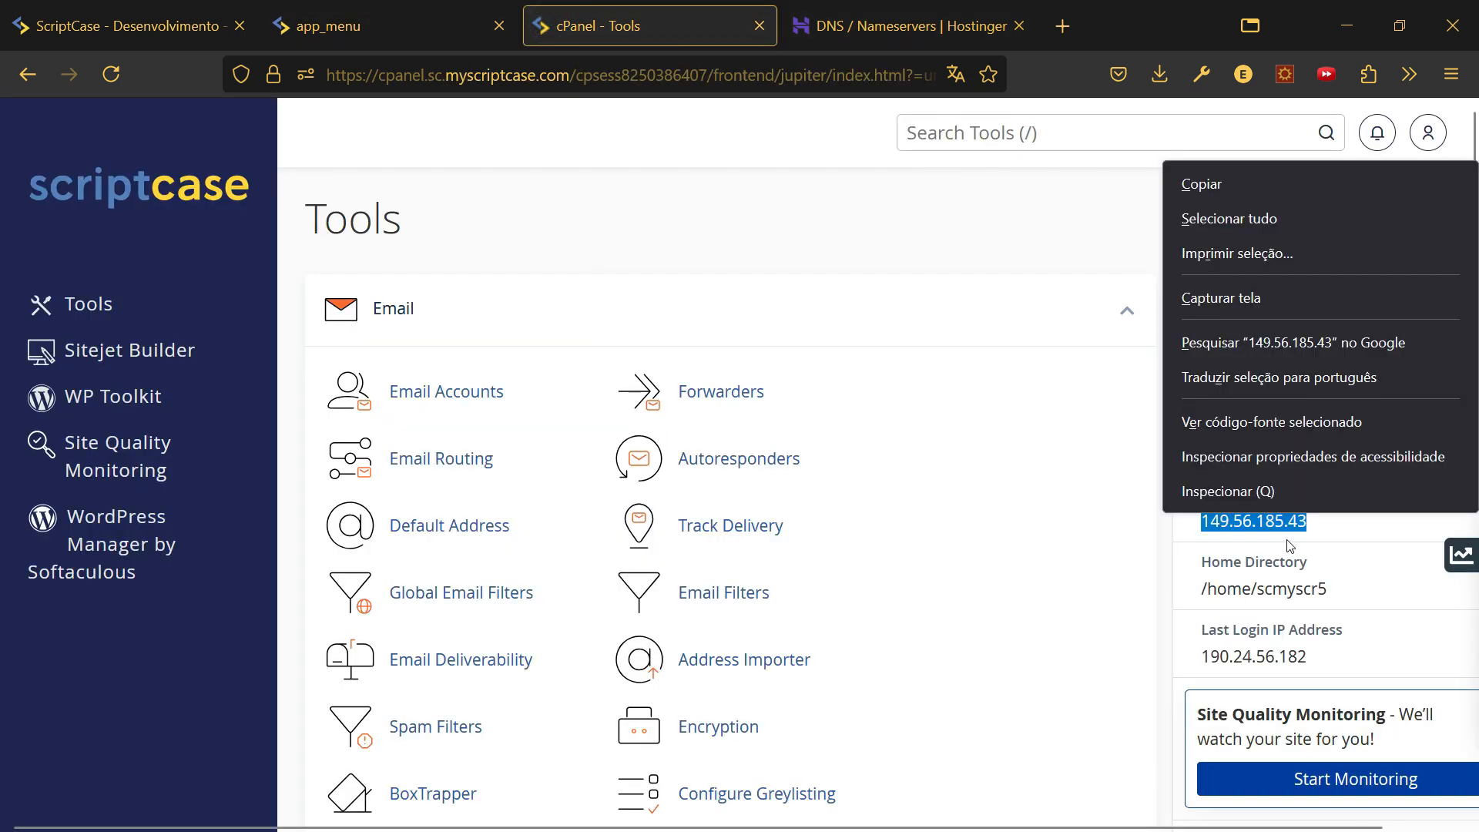
right_click(1221, 518)
left_click(1202, 185)
left_click(920, 24)
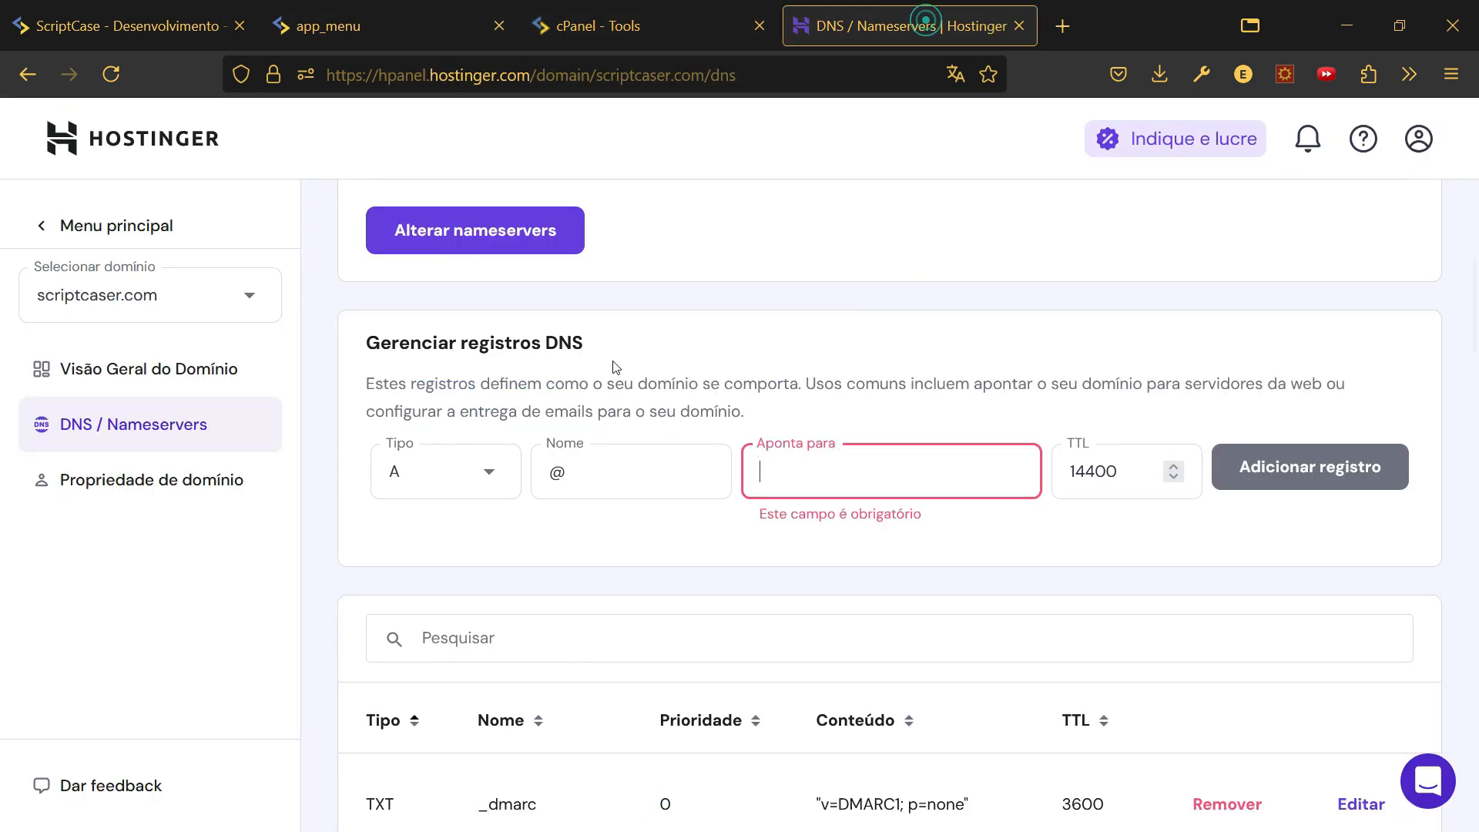
key("ctrl+v")
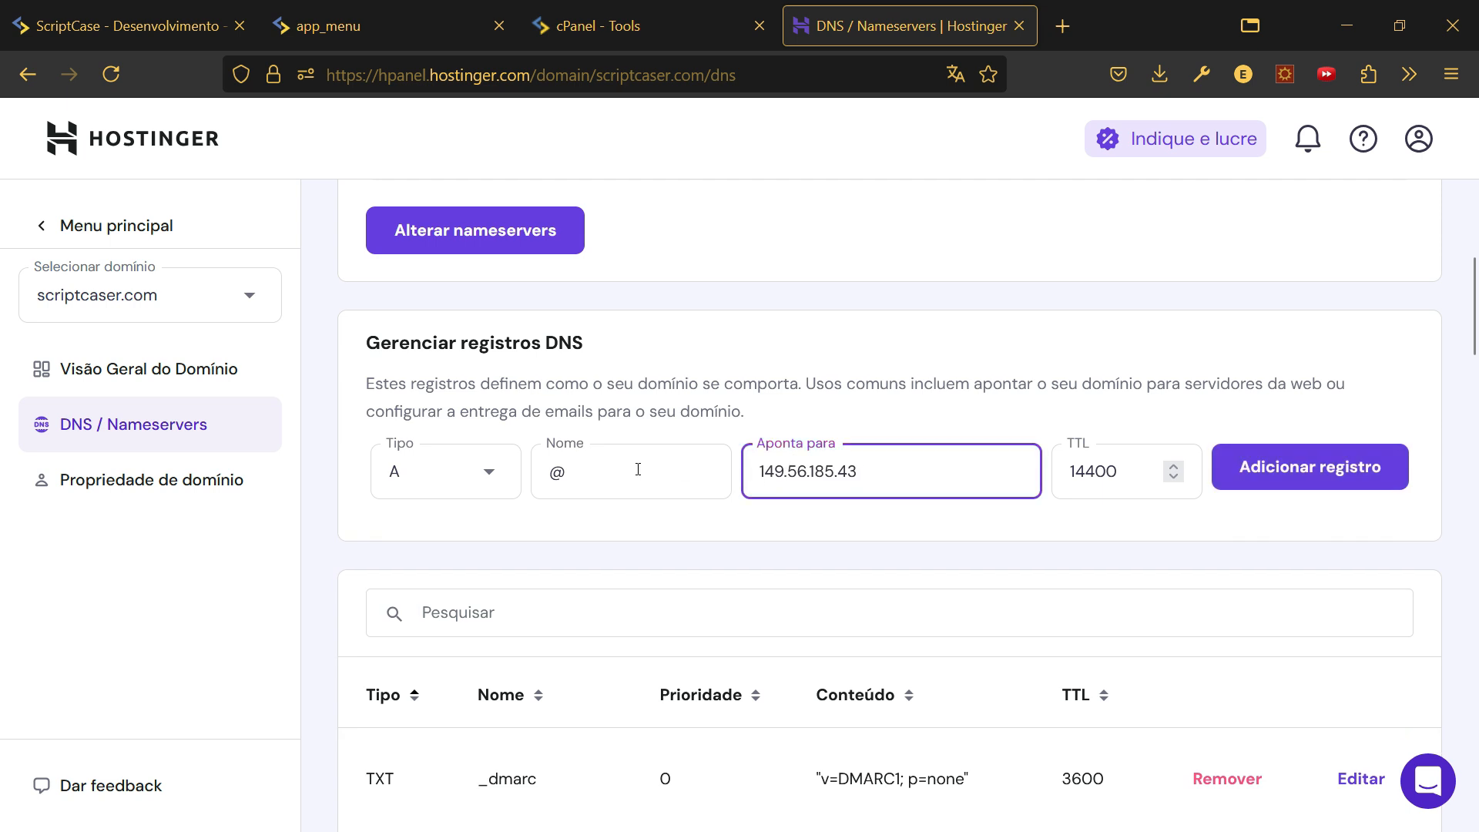
- Replace the @ in the record's Nome field with sistema
left_click(604, 472)
double_click(609, 472)
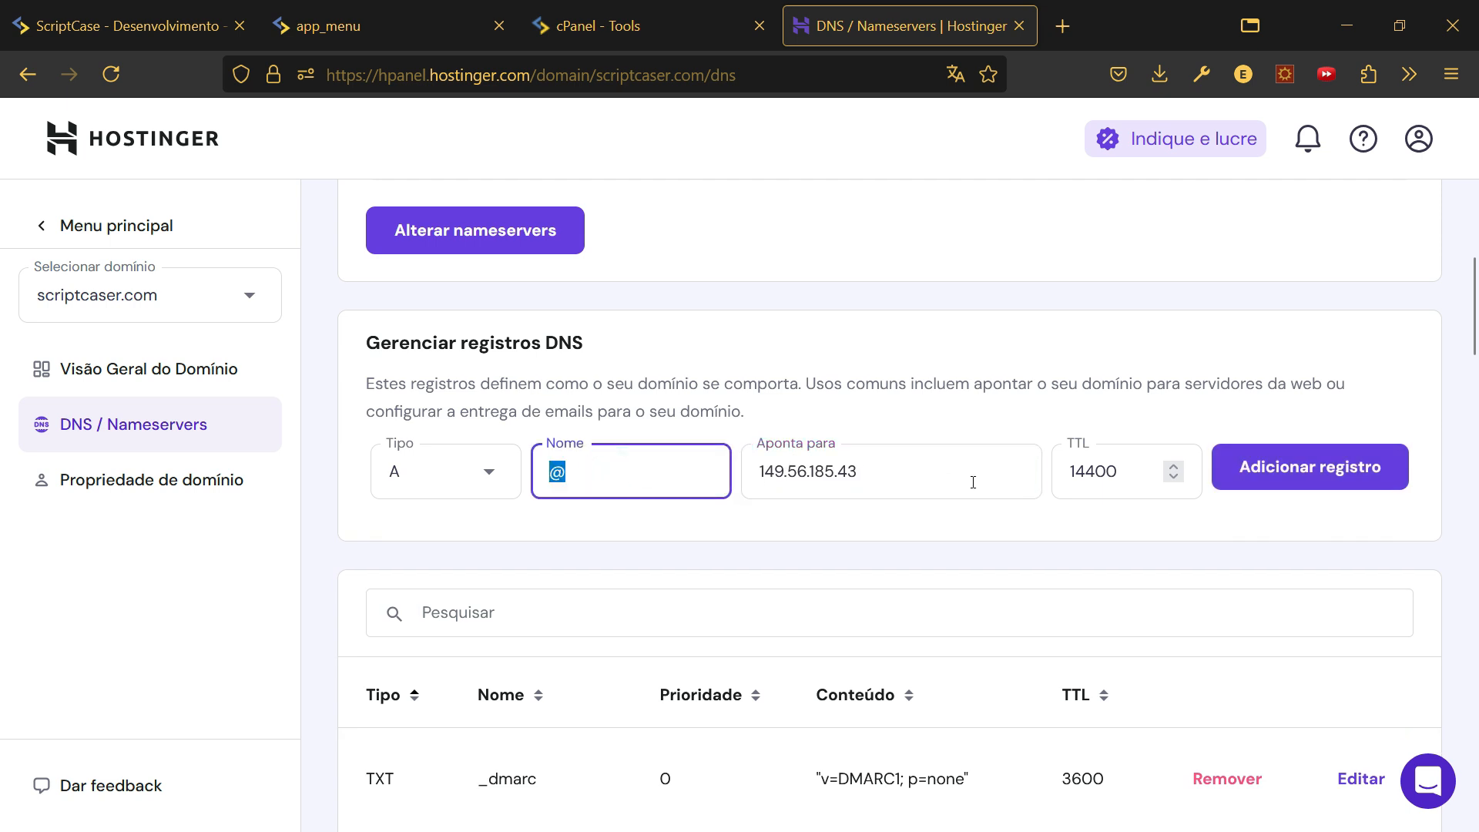
key("BackSpace")
type("sistema")
- Add the sistema A record to 149.56.185.43 with TTL 14400 and confirm it
left_click(1324, 472)
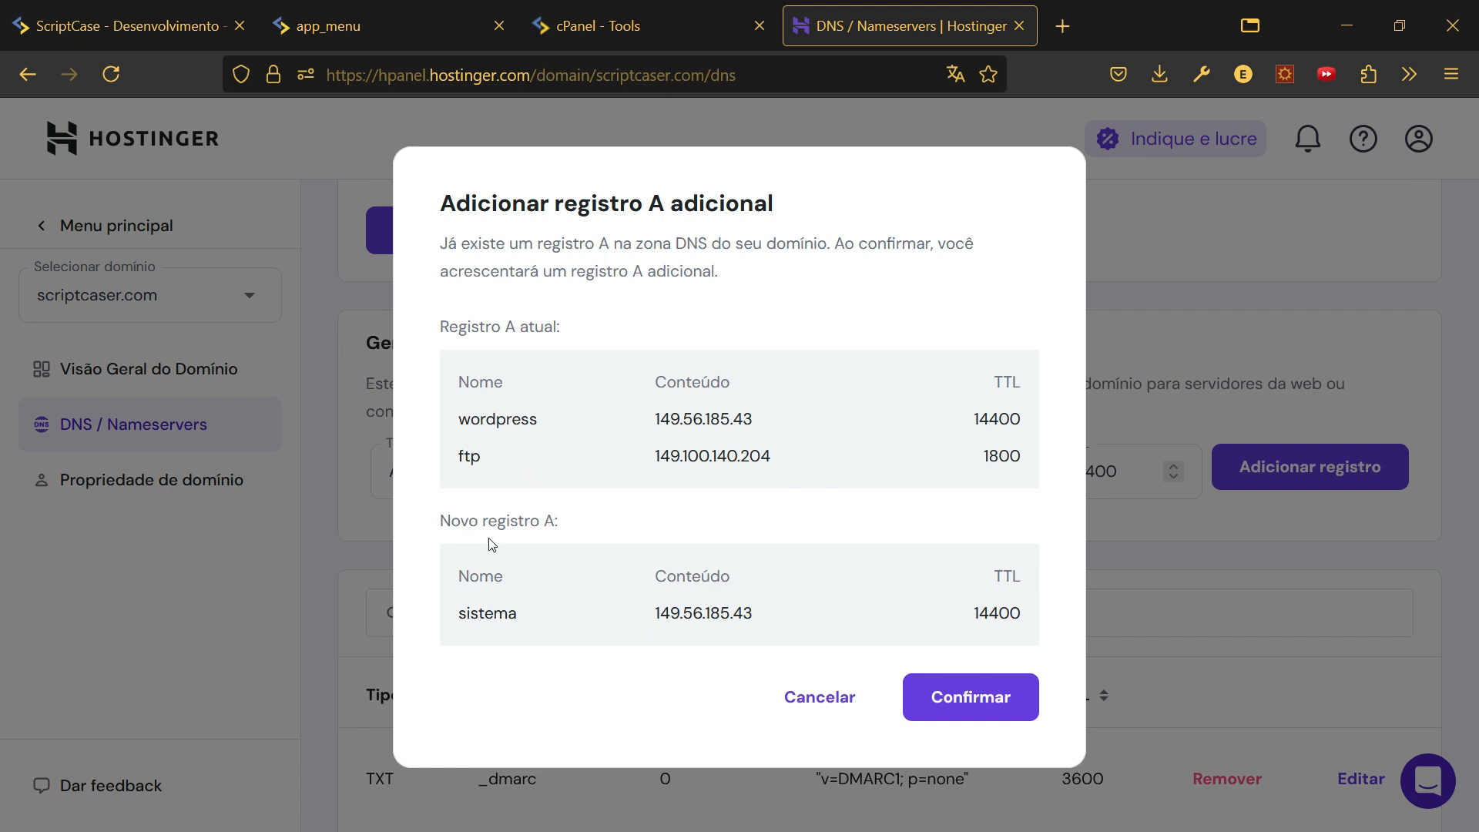
left_click_drag(439, 519, 723, 624)
left_click(941, 696)
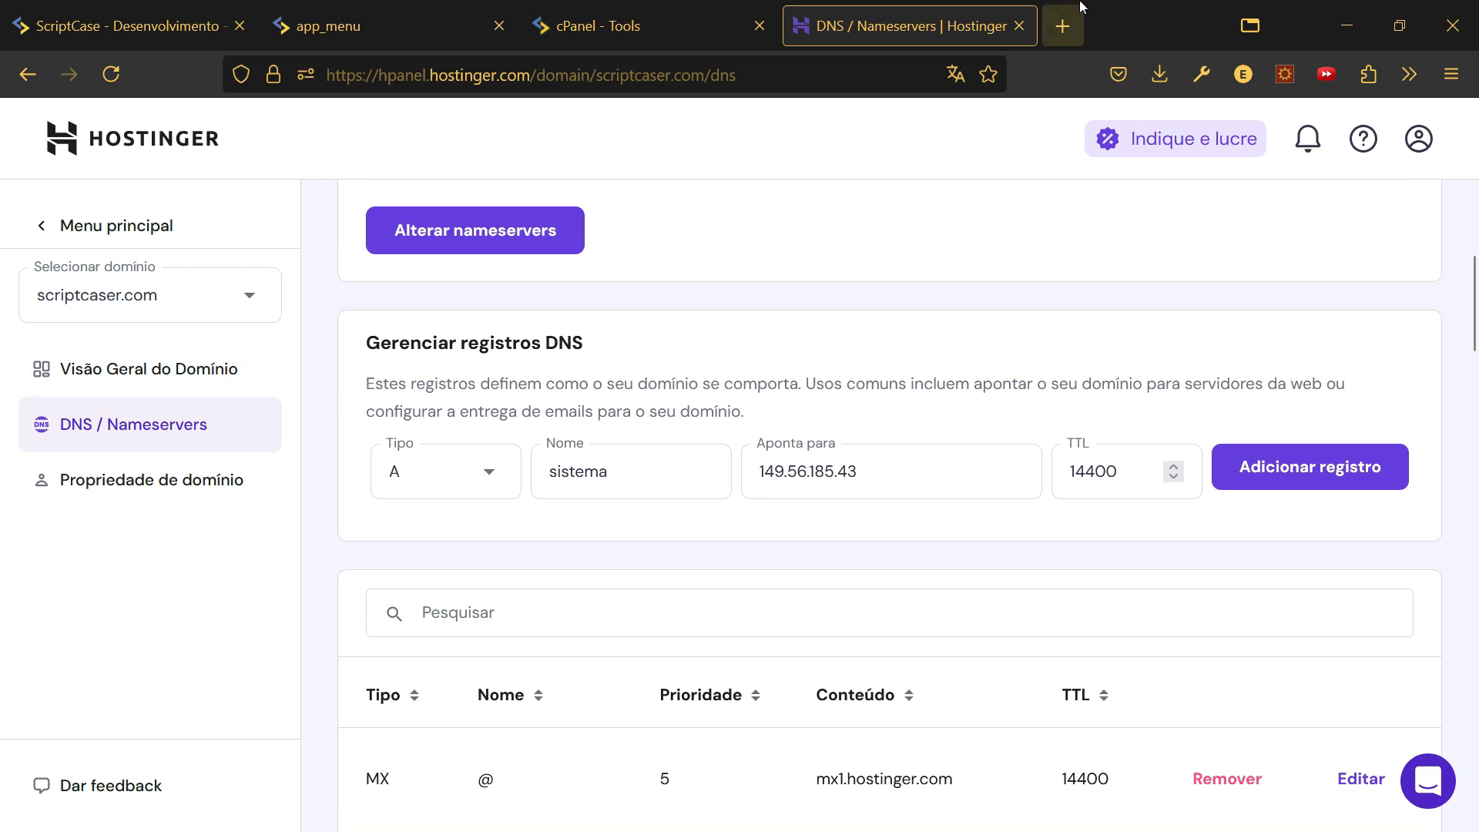
- Load sistema.scriptcaser.com in a new browser tab
left_click(1067, 27)
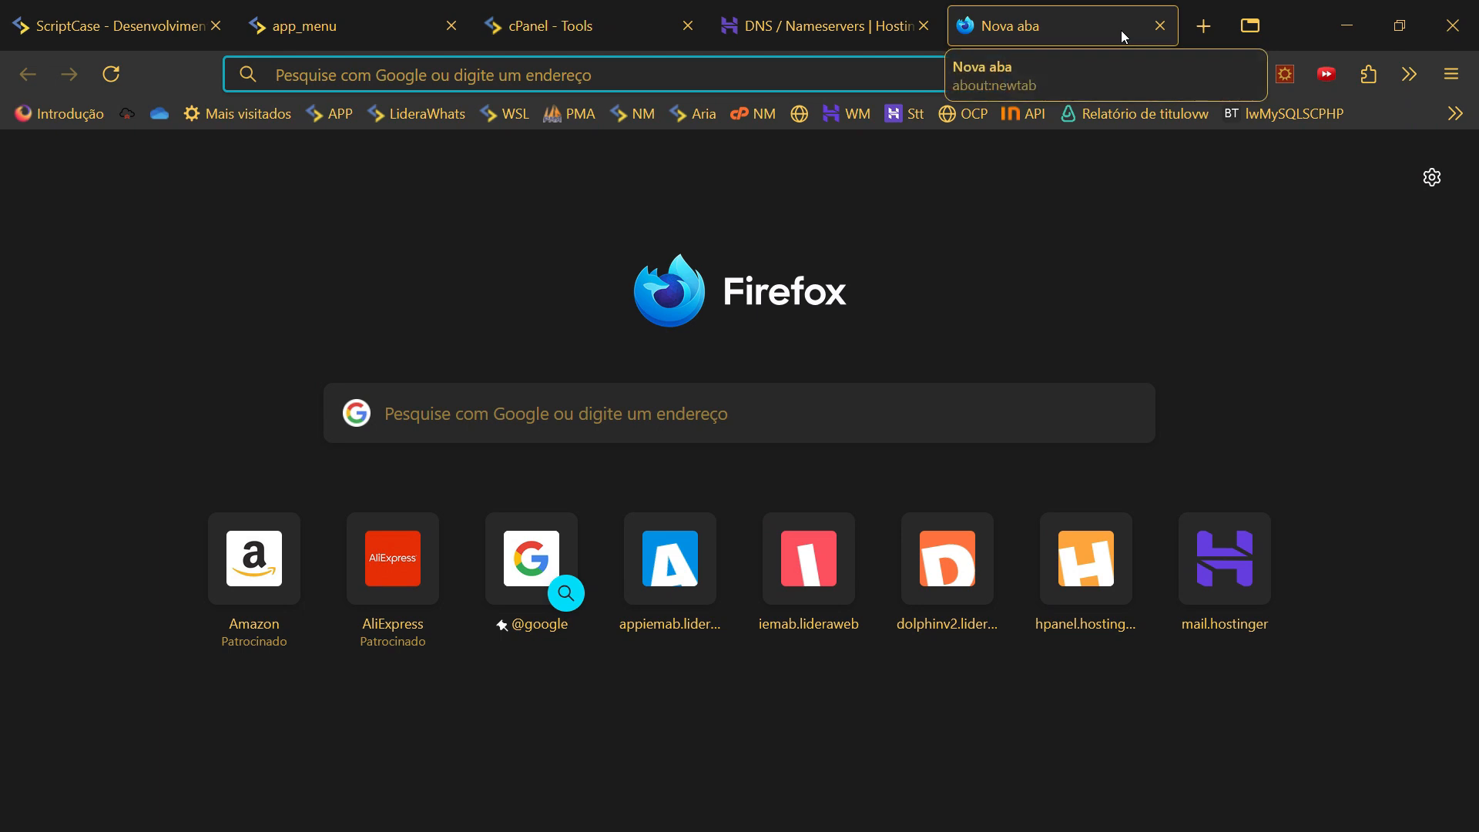
type("siste")
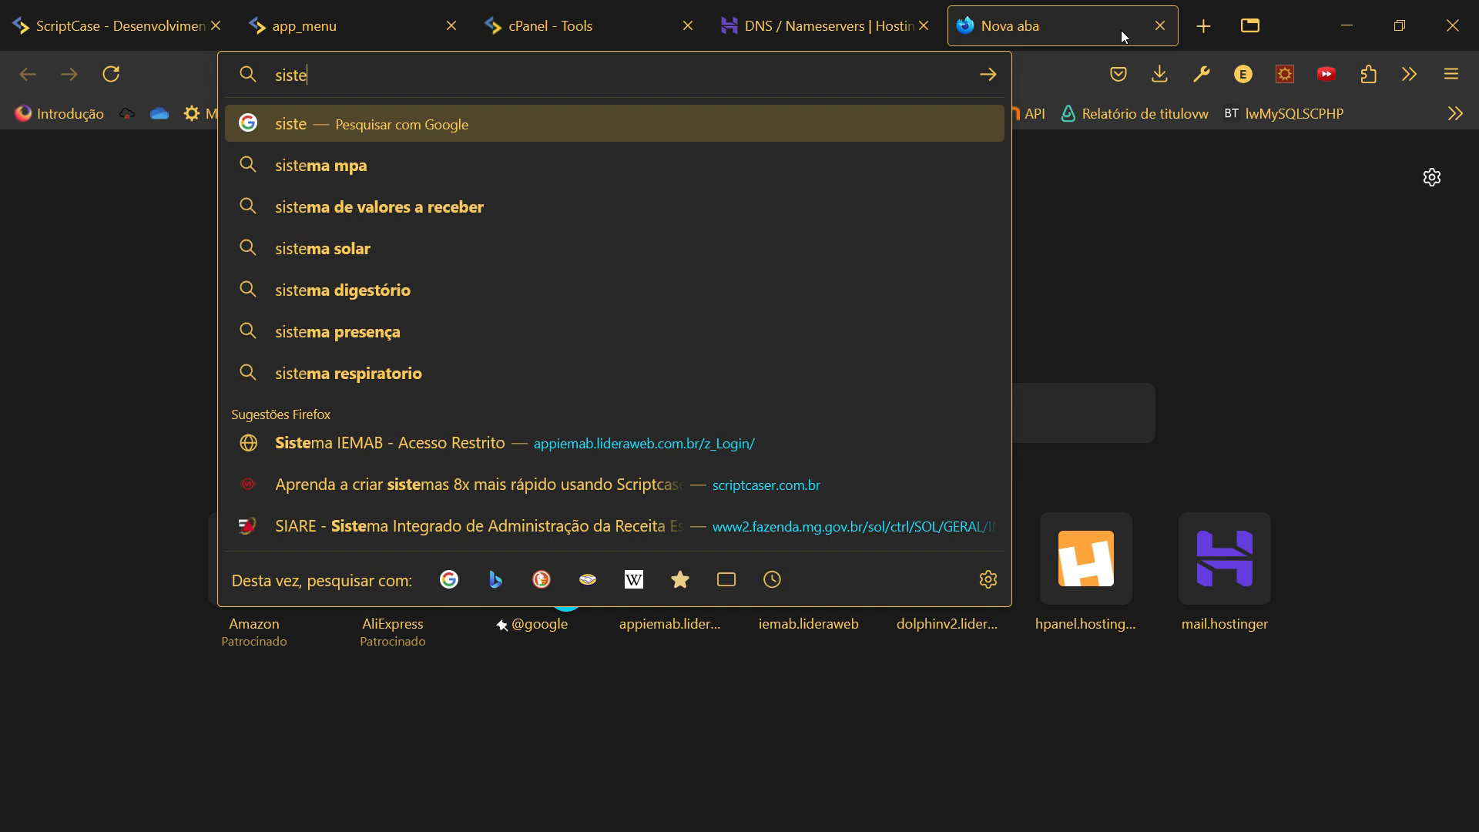
key("BackSpace")
key("BackSpace")
key("BackSpace")
key("BackSpace")
key("BackSpace")
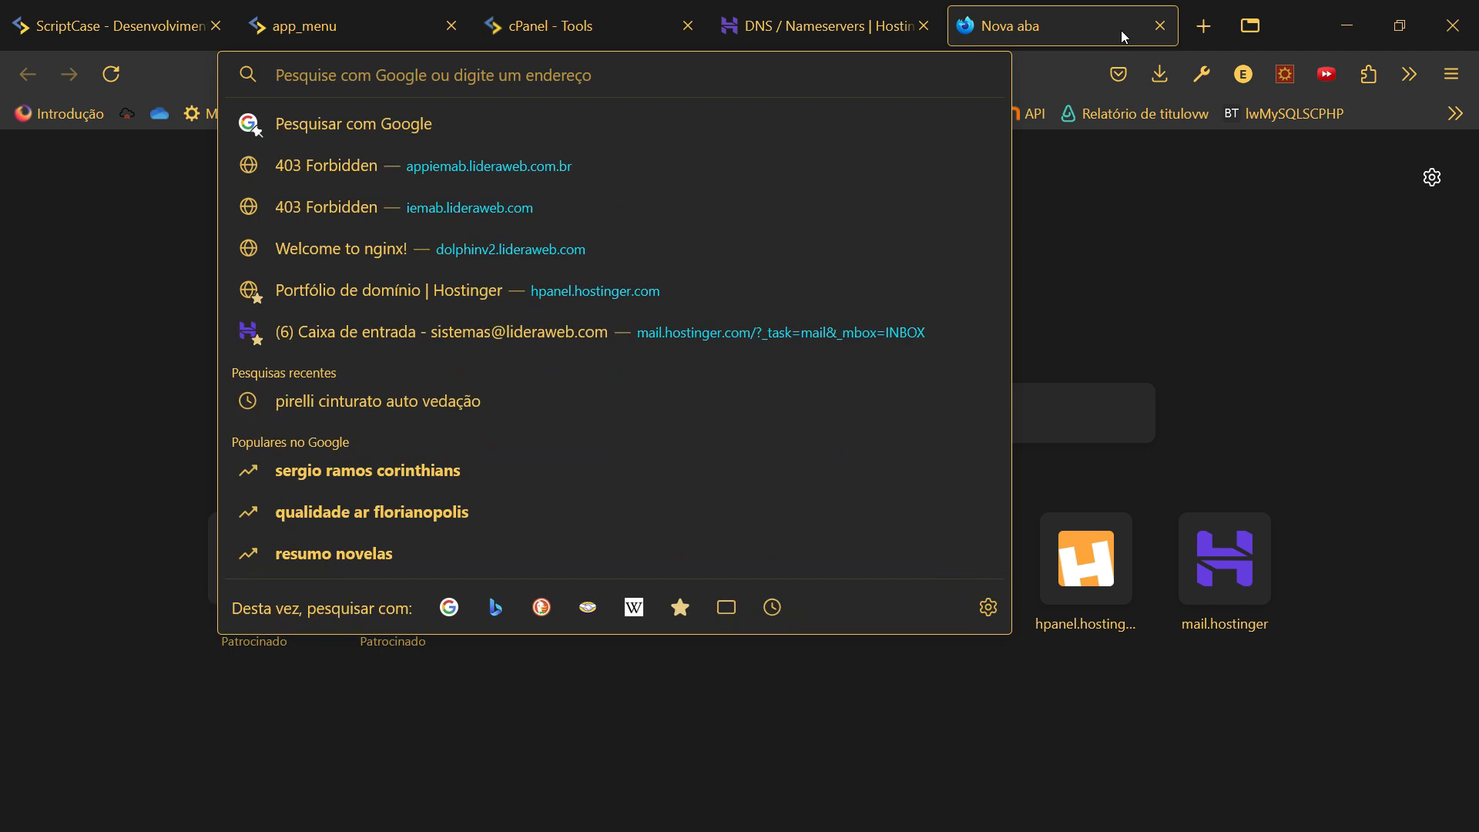
type("sistemas")
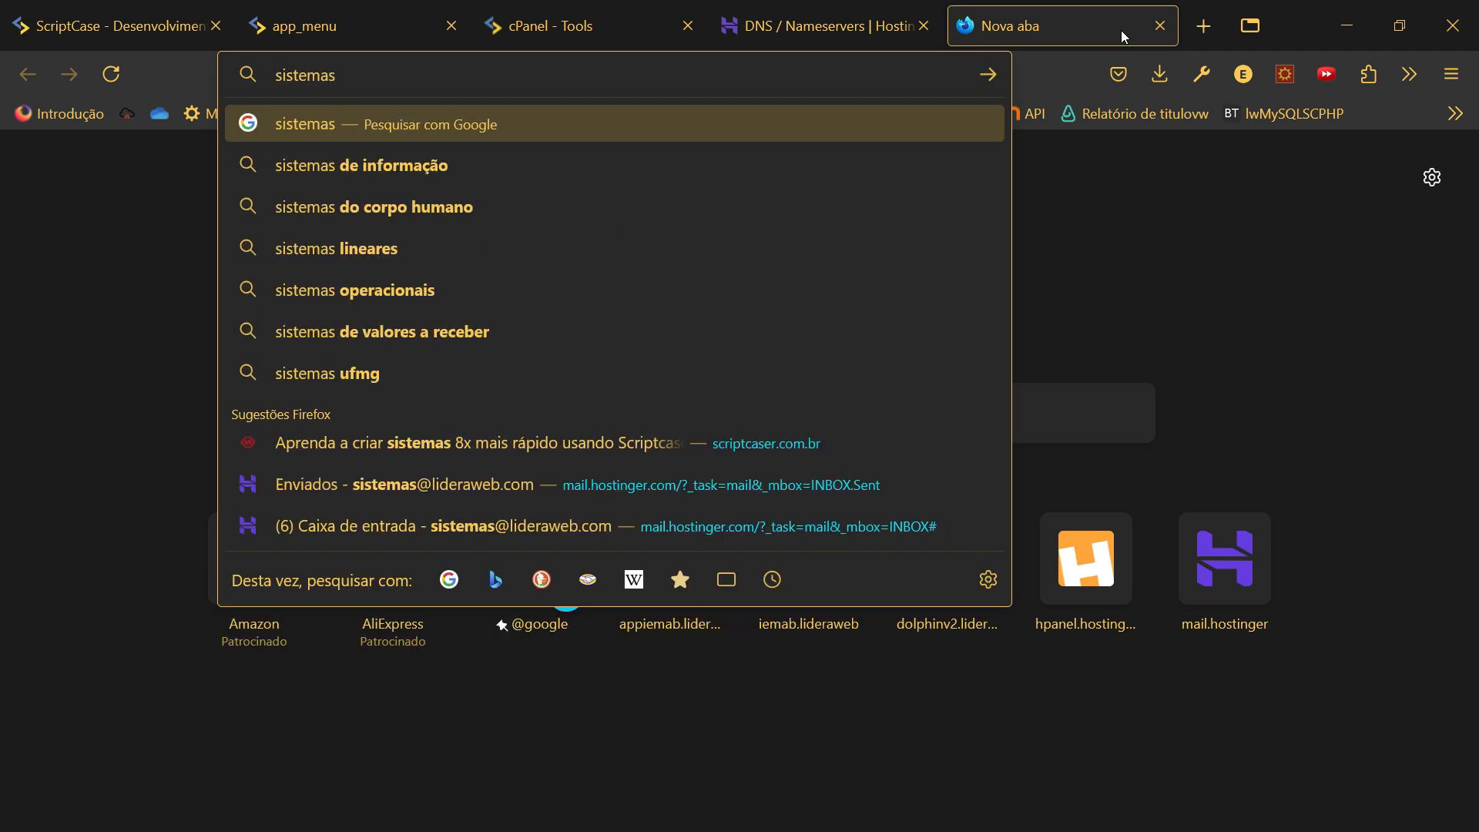
type(".scriptca")
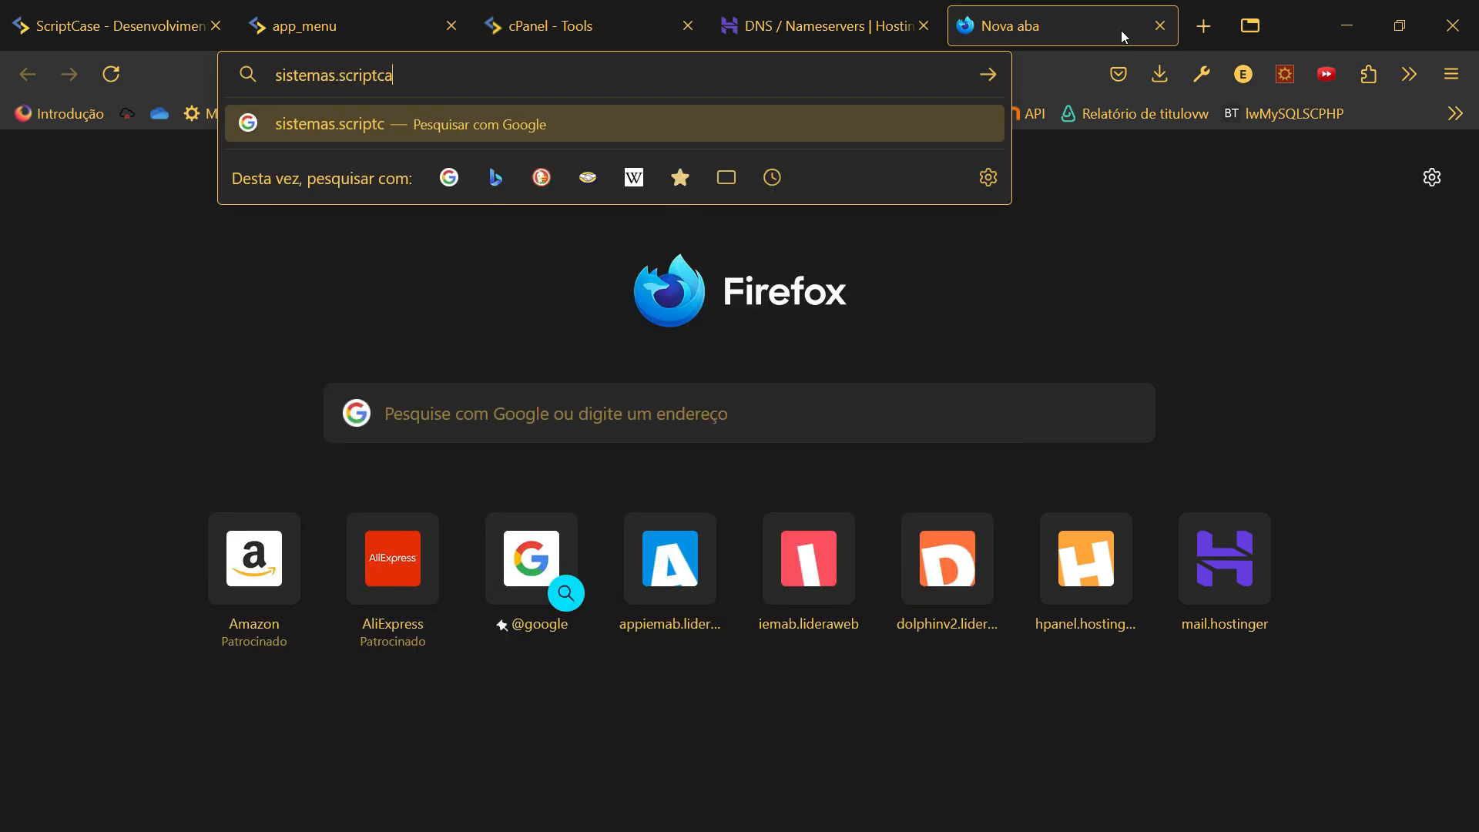
key("BackSpace")
type("aser.com")
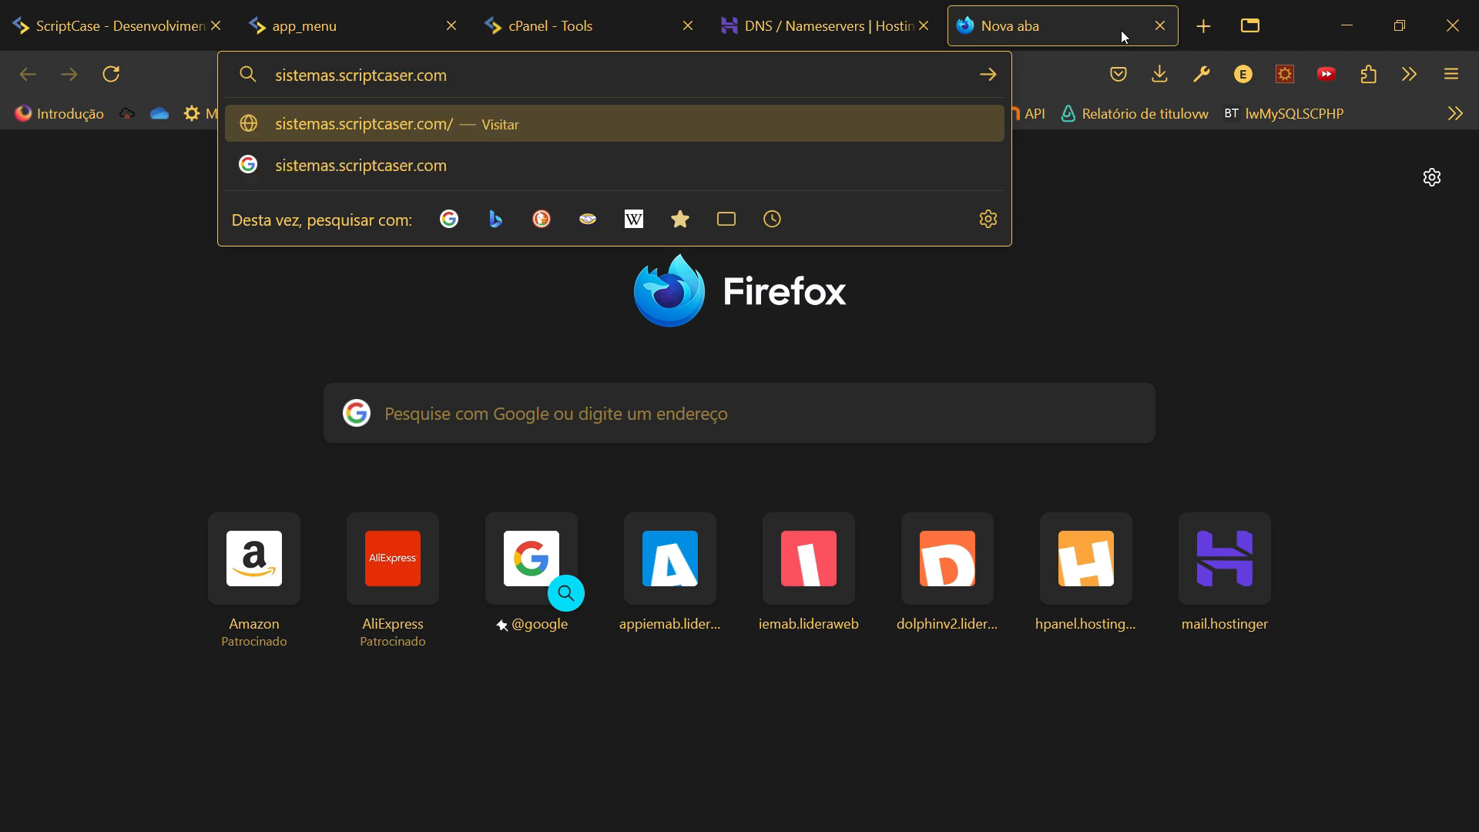
key("Return")
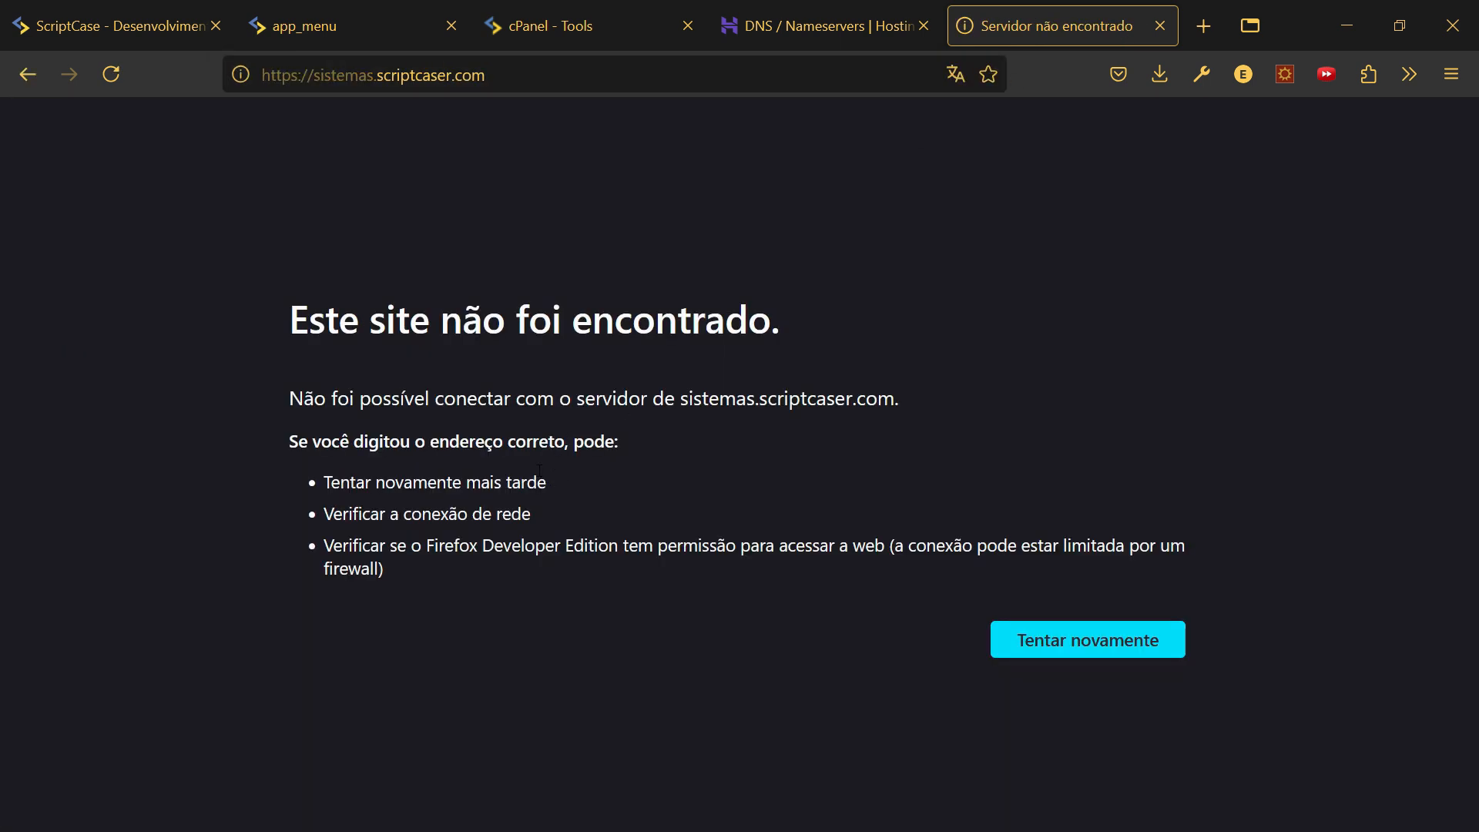
left_click(369, 75)
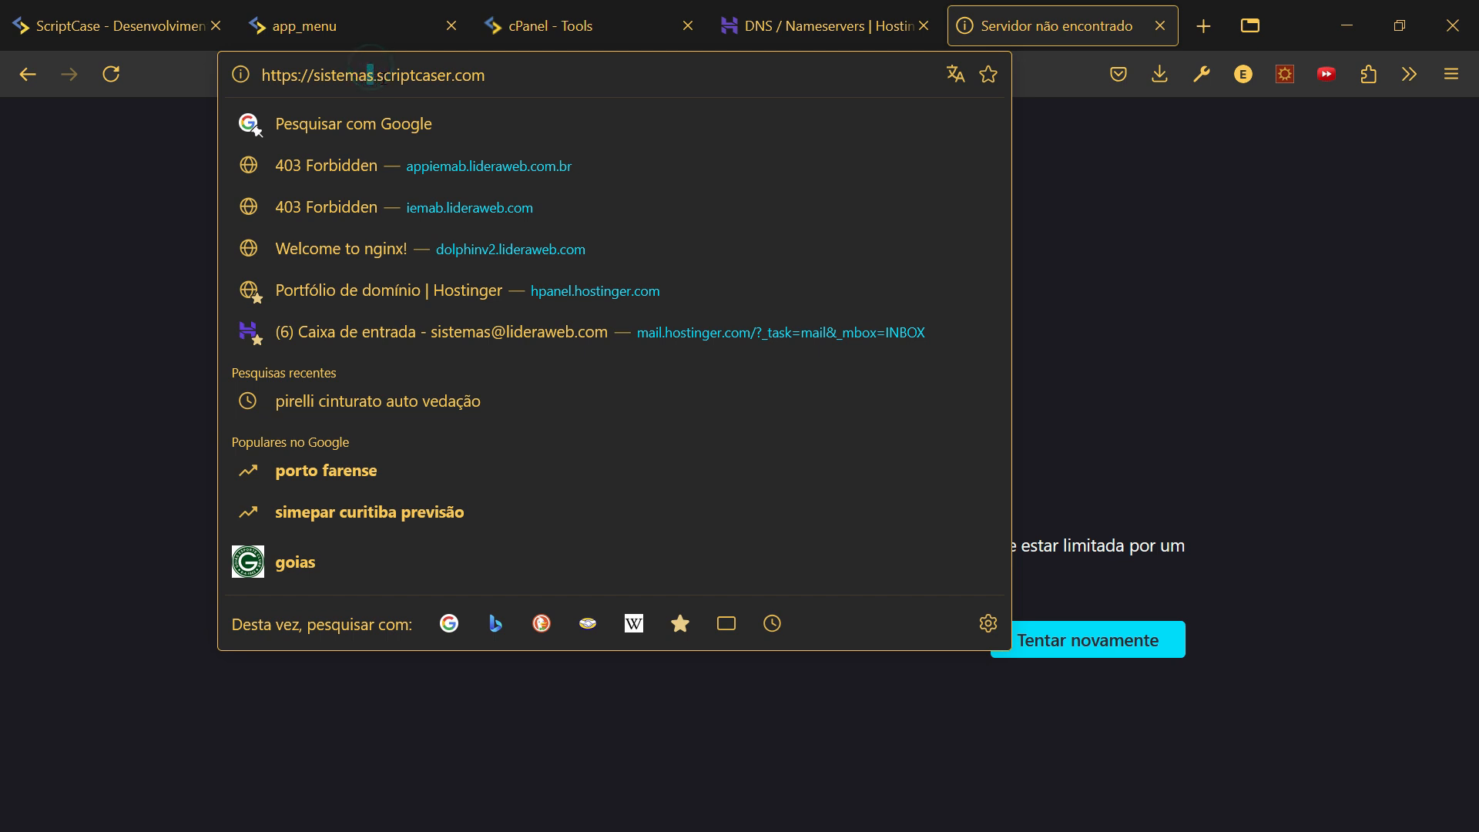
key("BackSpace")
key("Return")
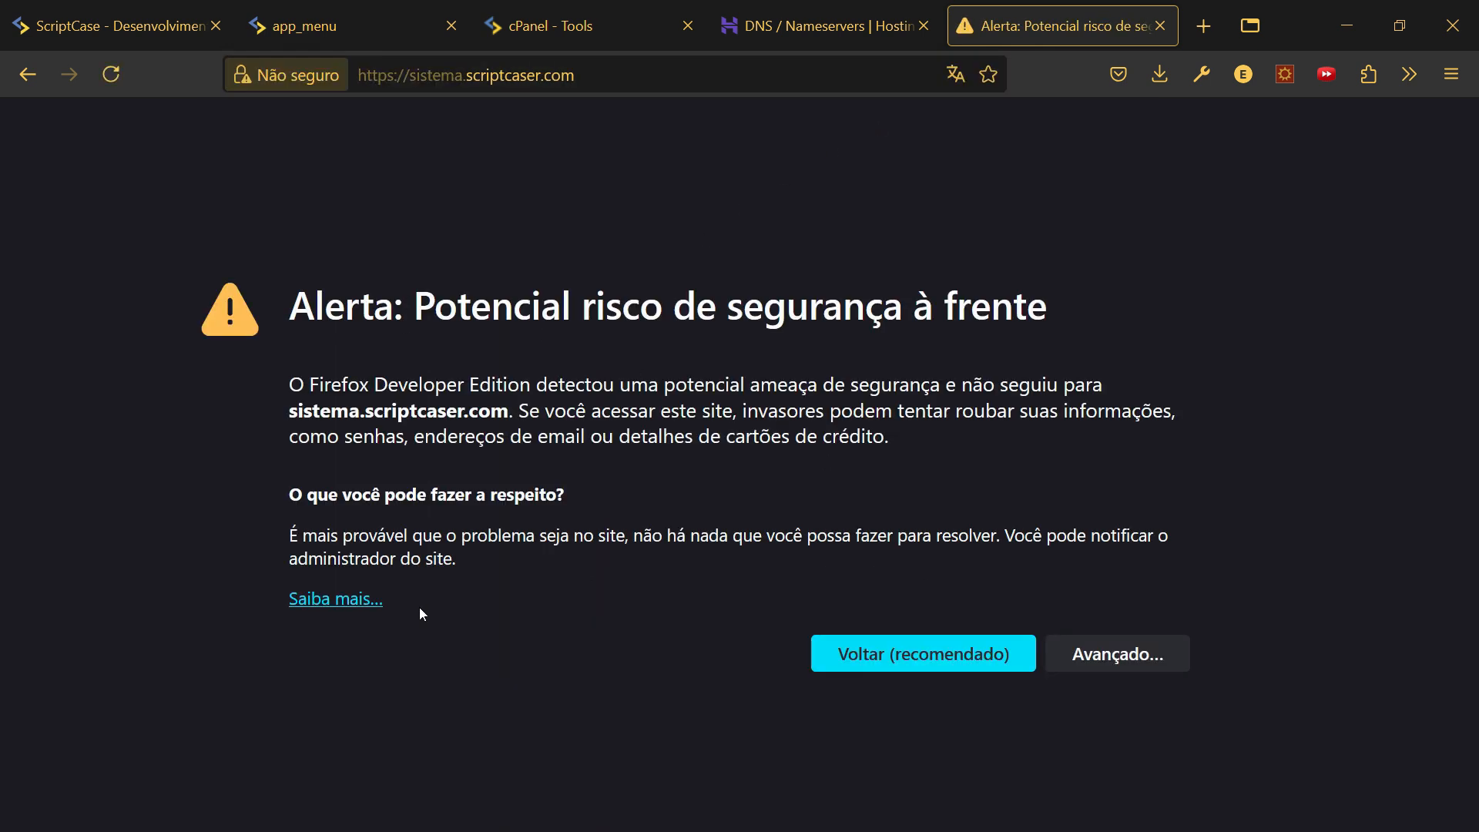
- Accept the certificate risk warning to continue to the site
left_click(342, 602)
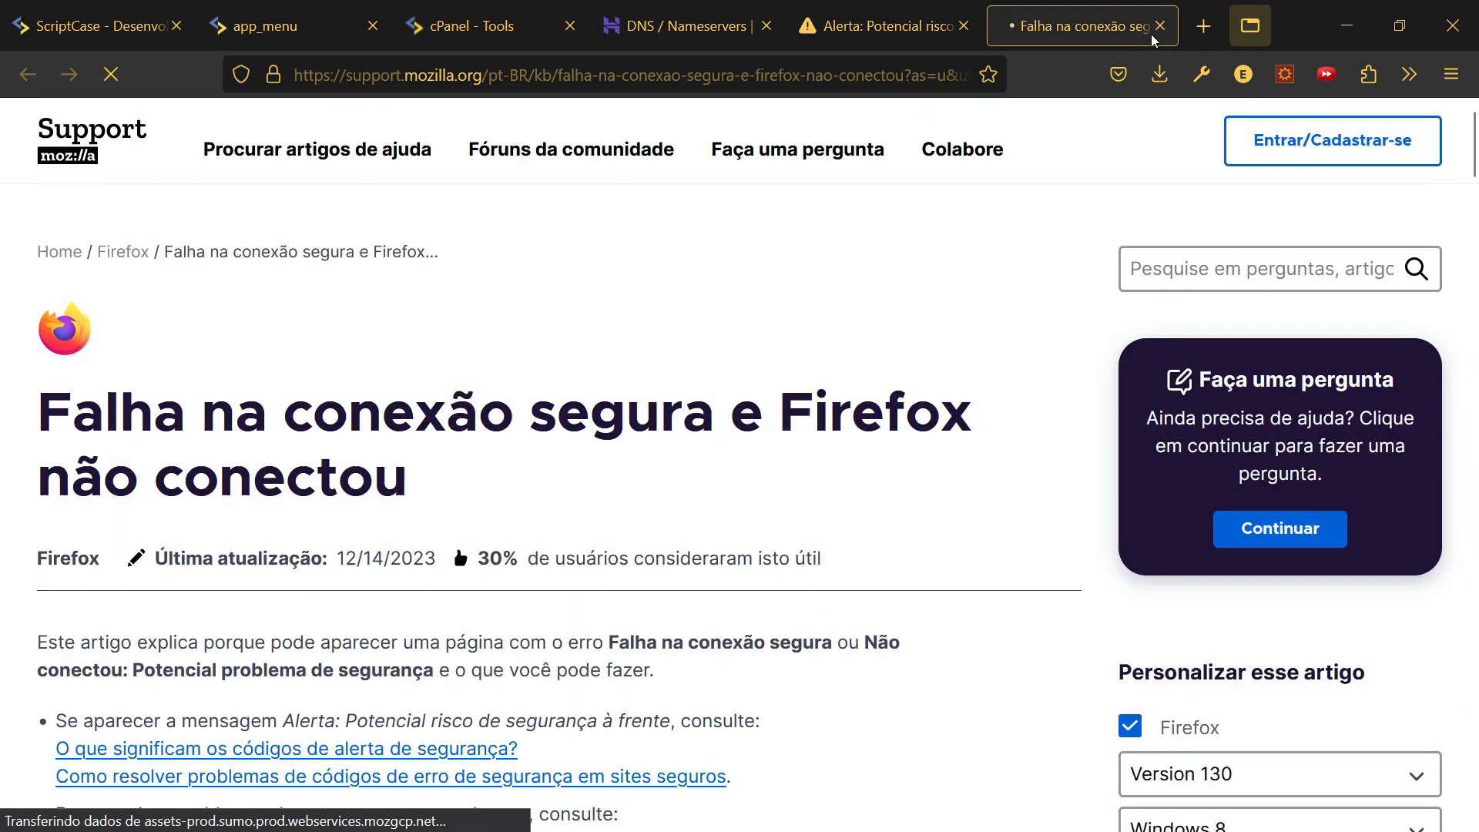
left_click(1160, 26)
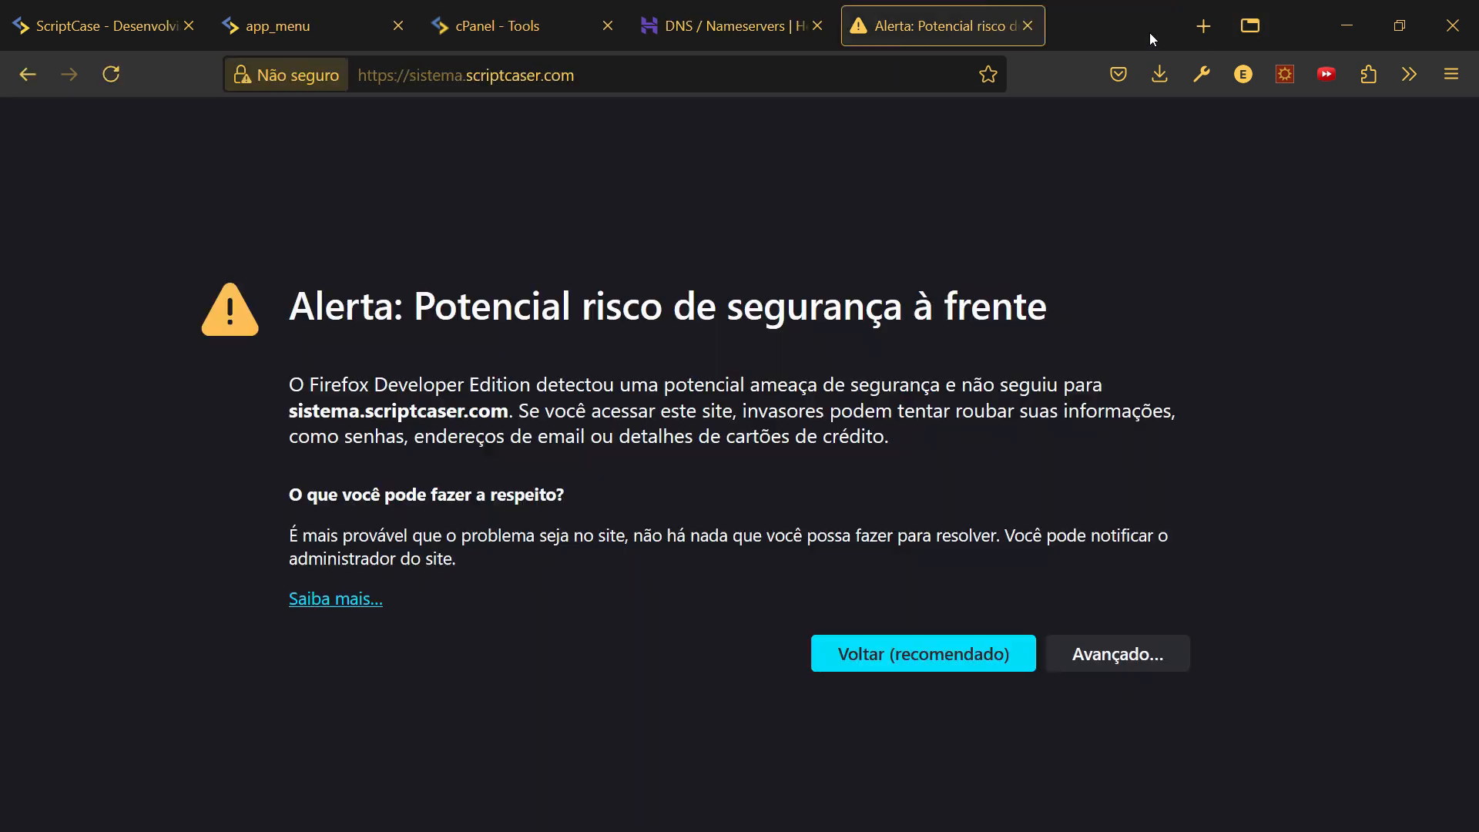
left_click(1073, 653)
scroll(650, 549, "down", 4)
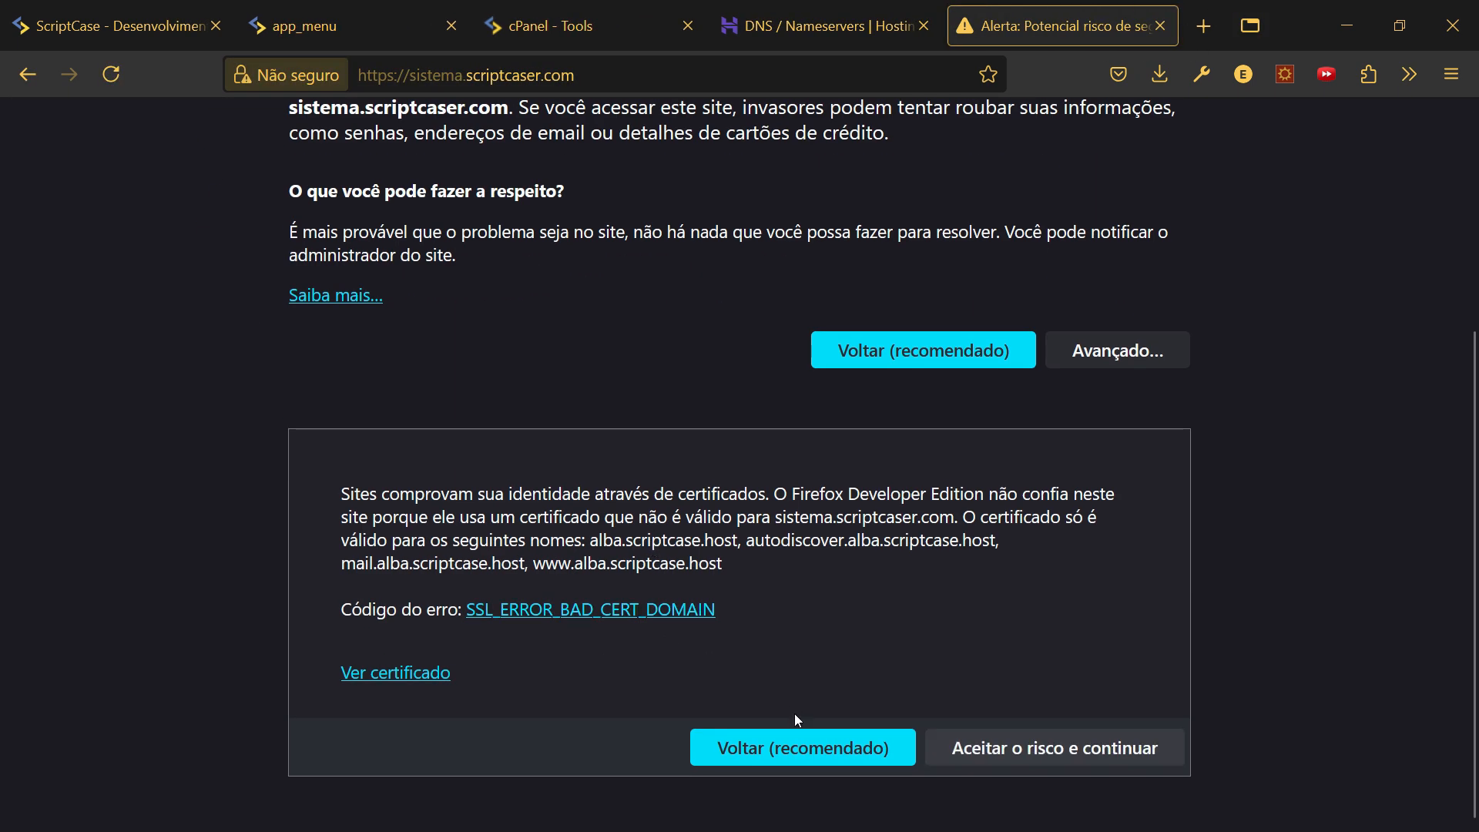
left_click(1051, 746)
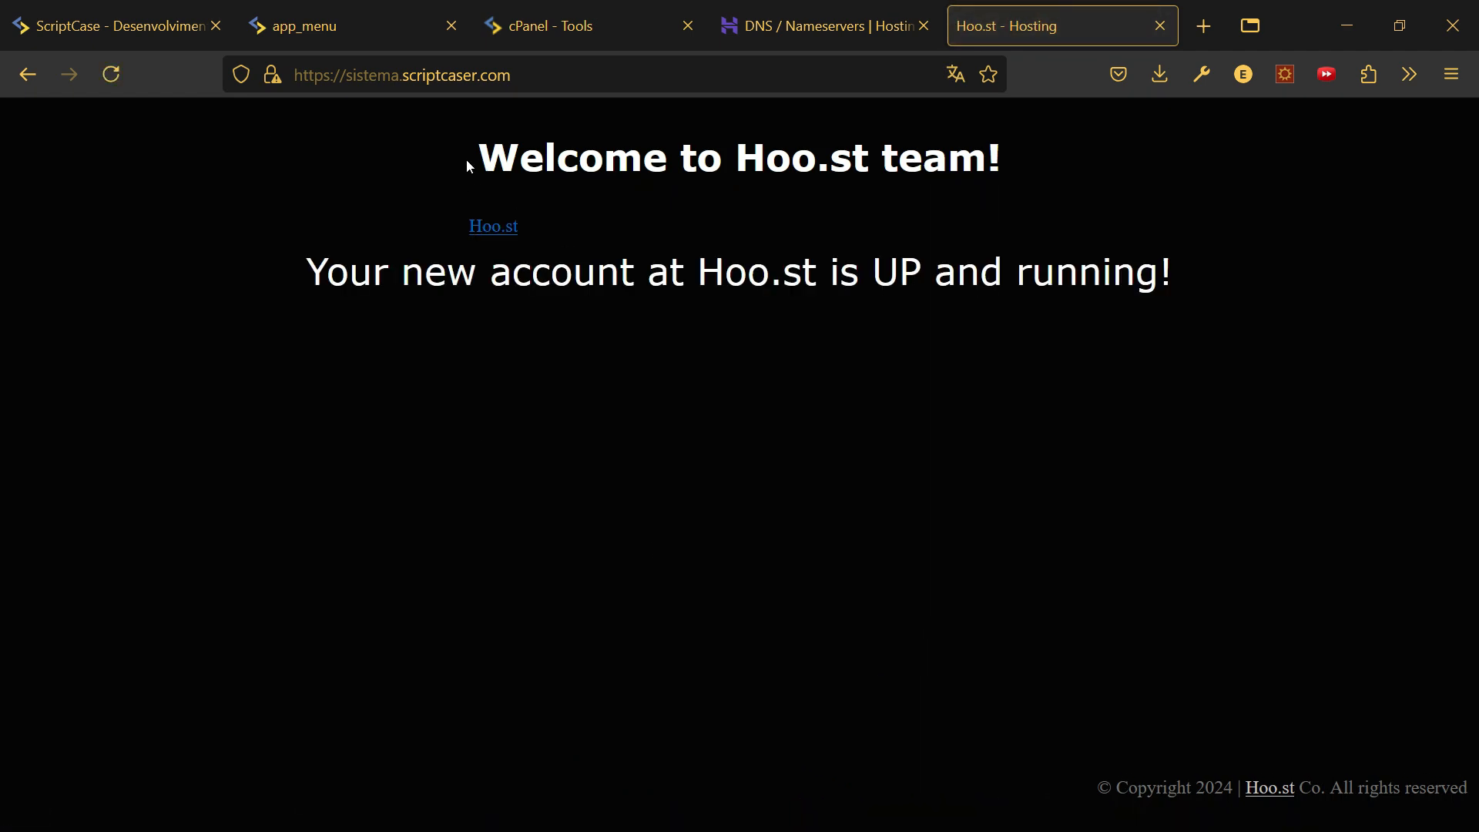
- Select the Hoo.st 'UP and running' welcome heading and message
left_click_drag(468, 165, 1247, 383)
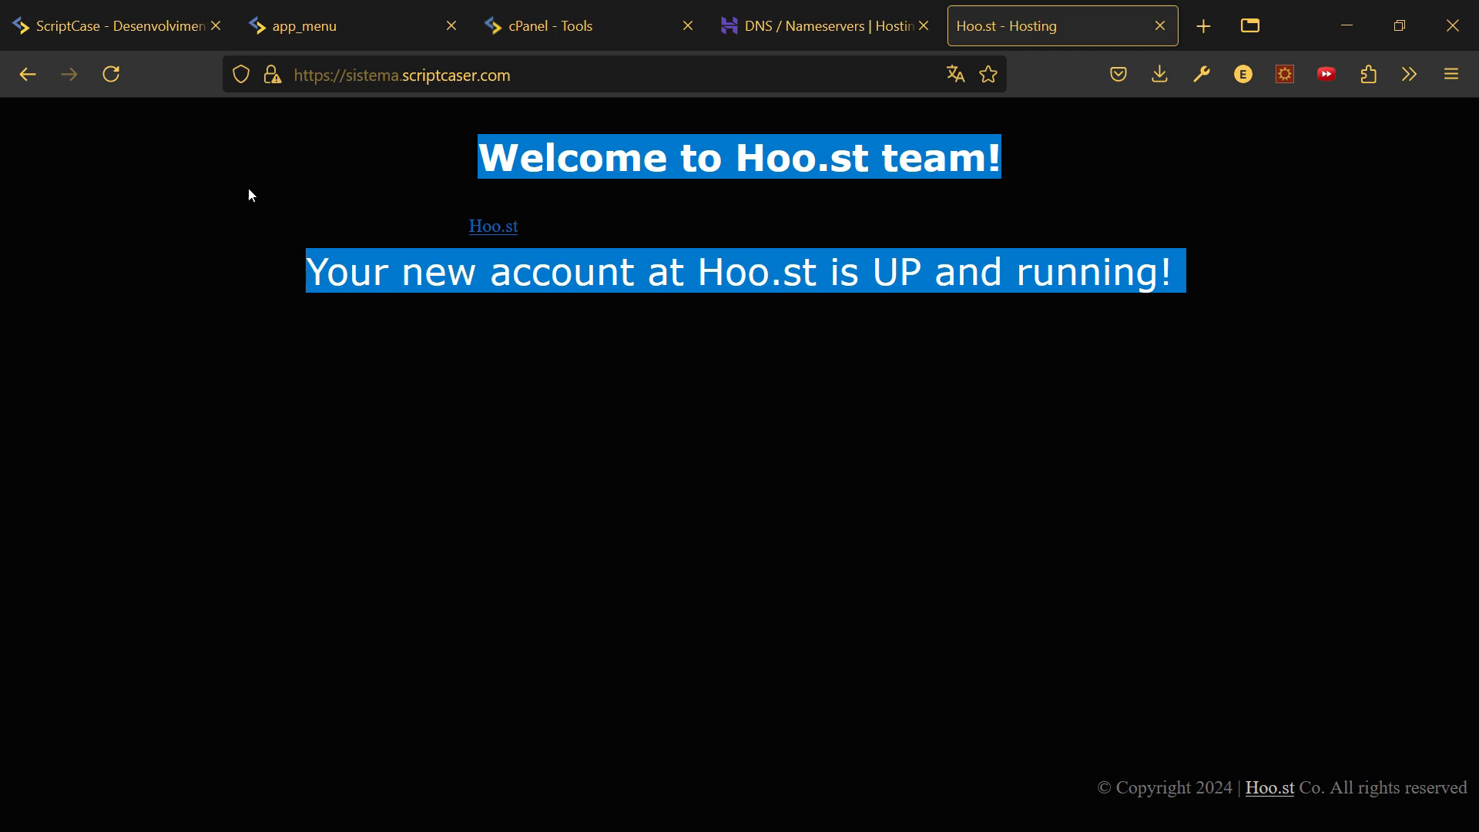
left_click(382, 158)
left_click_drag(455, 131, 553, 159)
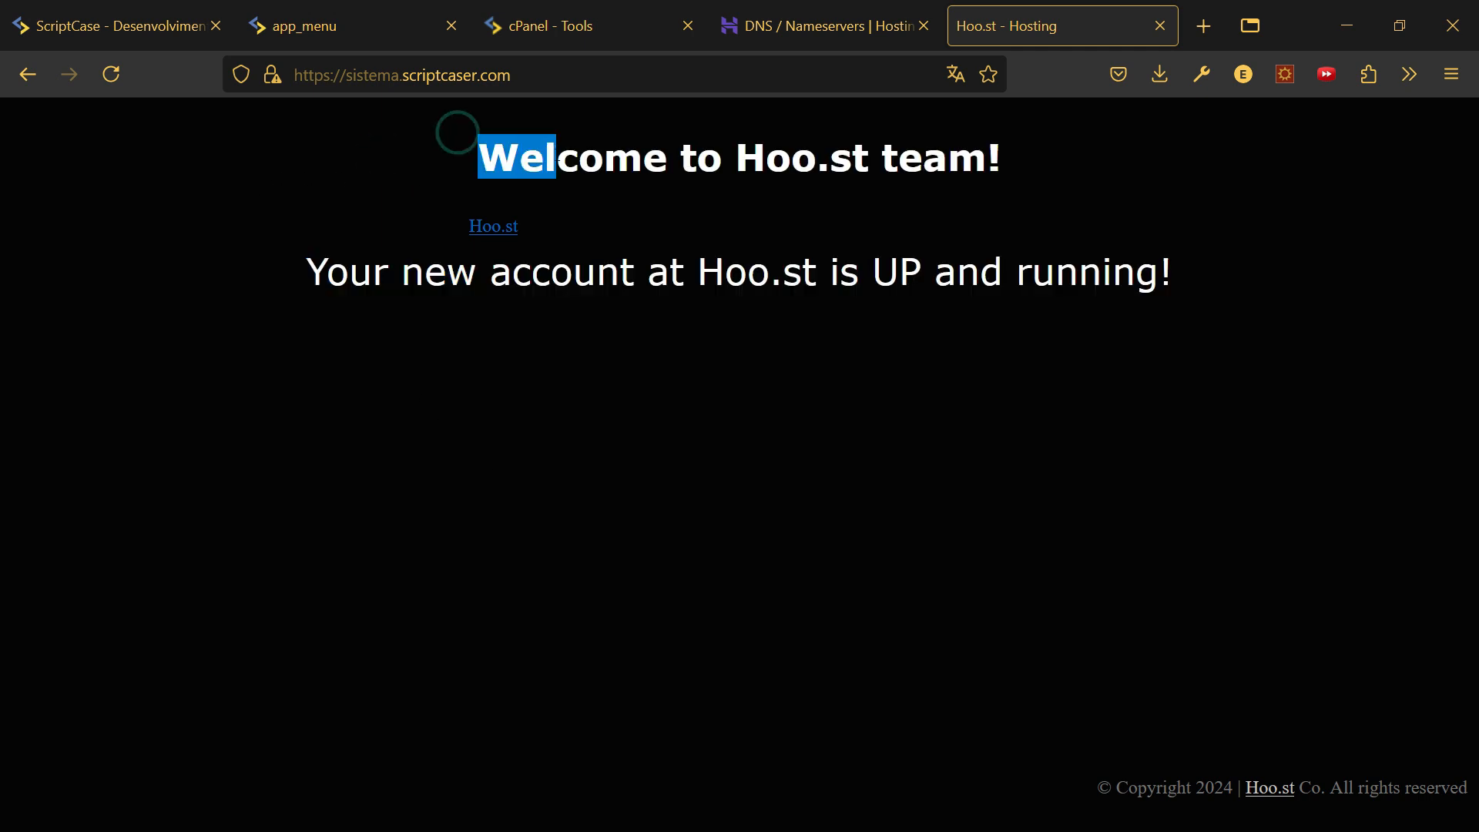
left_click(828, 204)
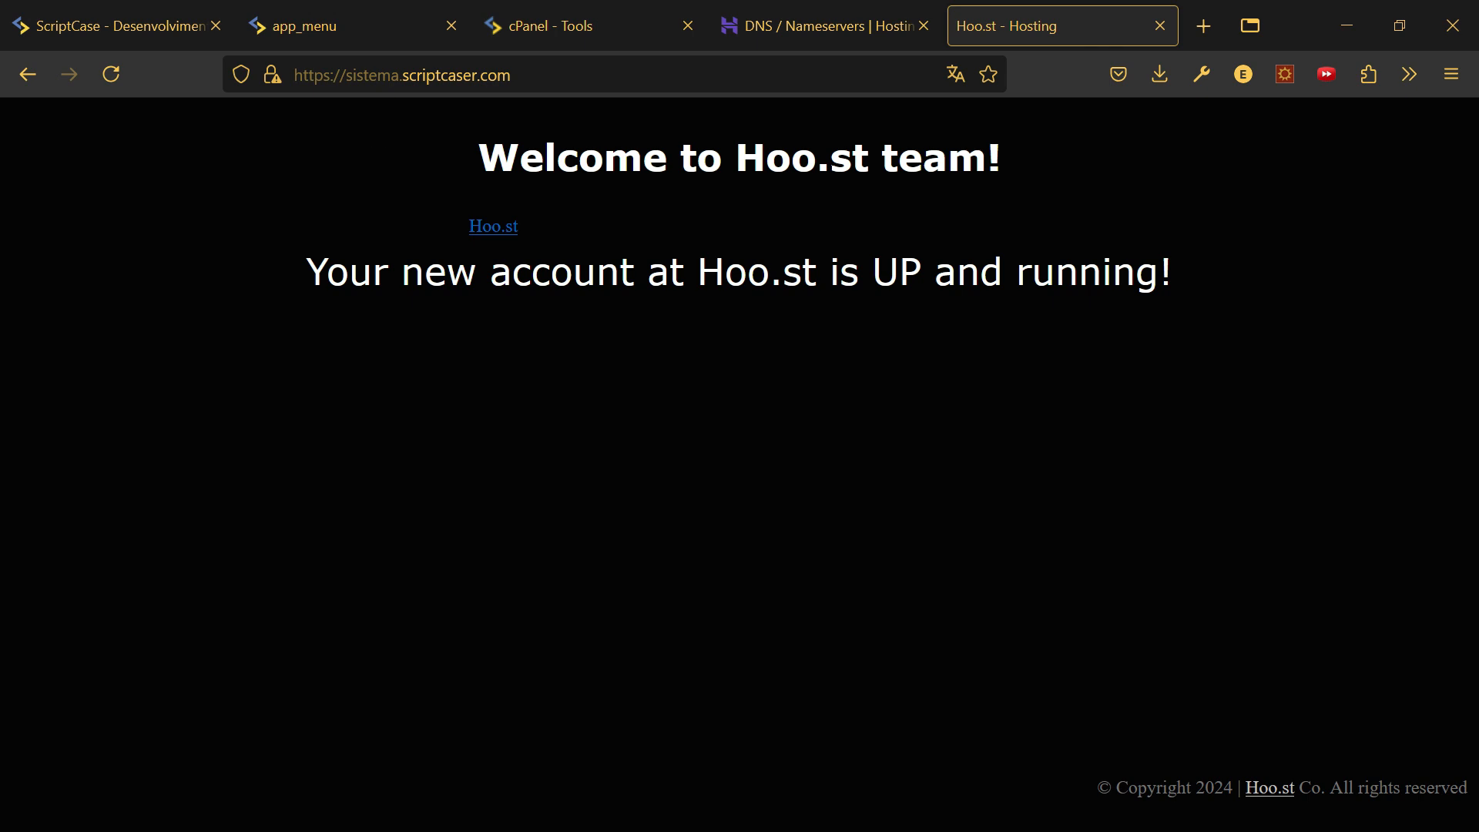
left_click_drag(435, 143, 1208, 369)
- Go back to cPanel Tools and bring up Domains, showing main domain sc.myscriptcase.com
left_click(903, 295)
key("ctrl+3")
scroll(509, 373, "down", 8)
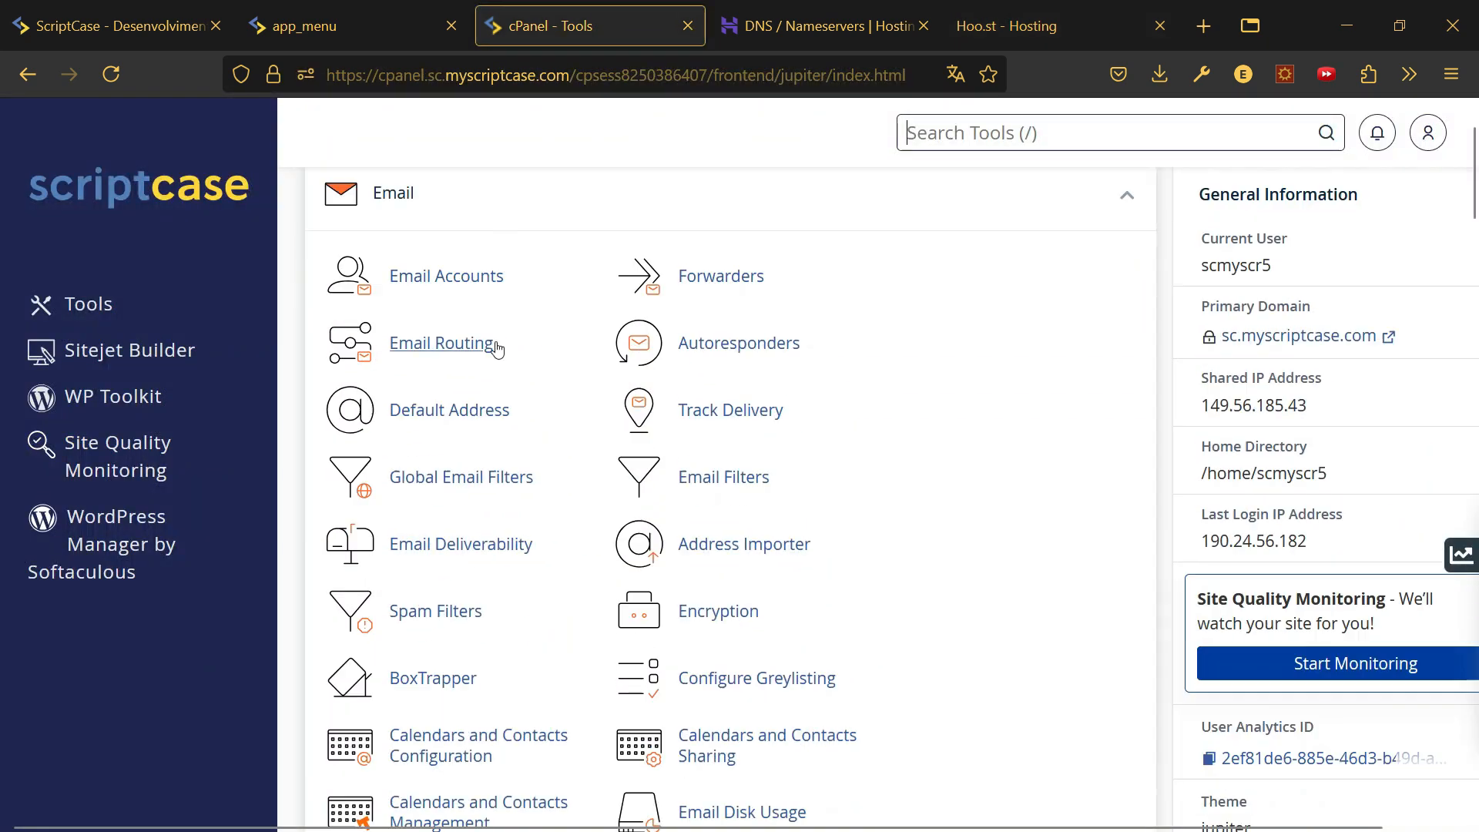
scroll(508, 373, "down", 12)
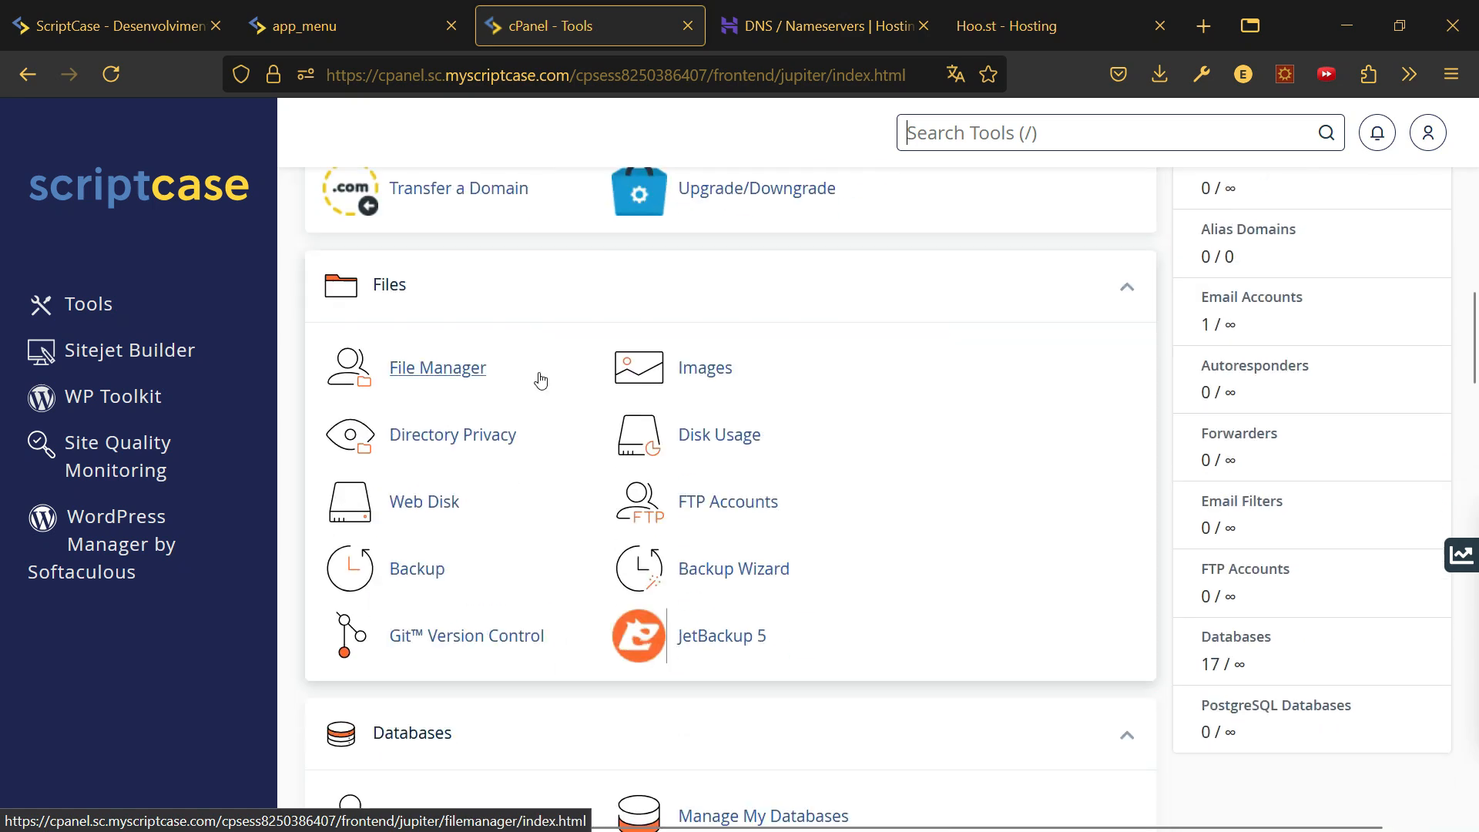
scroll(540, 379, "down", 8)
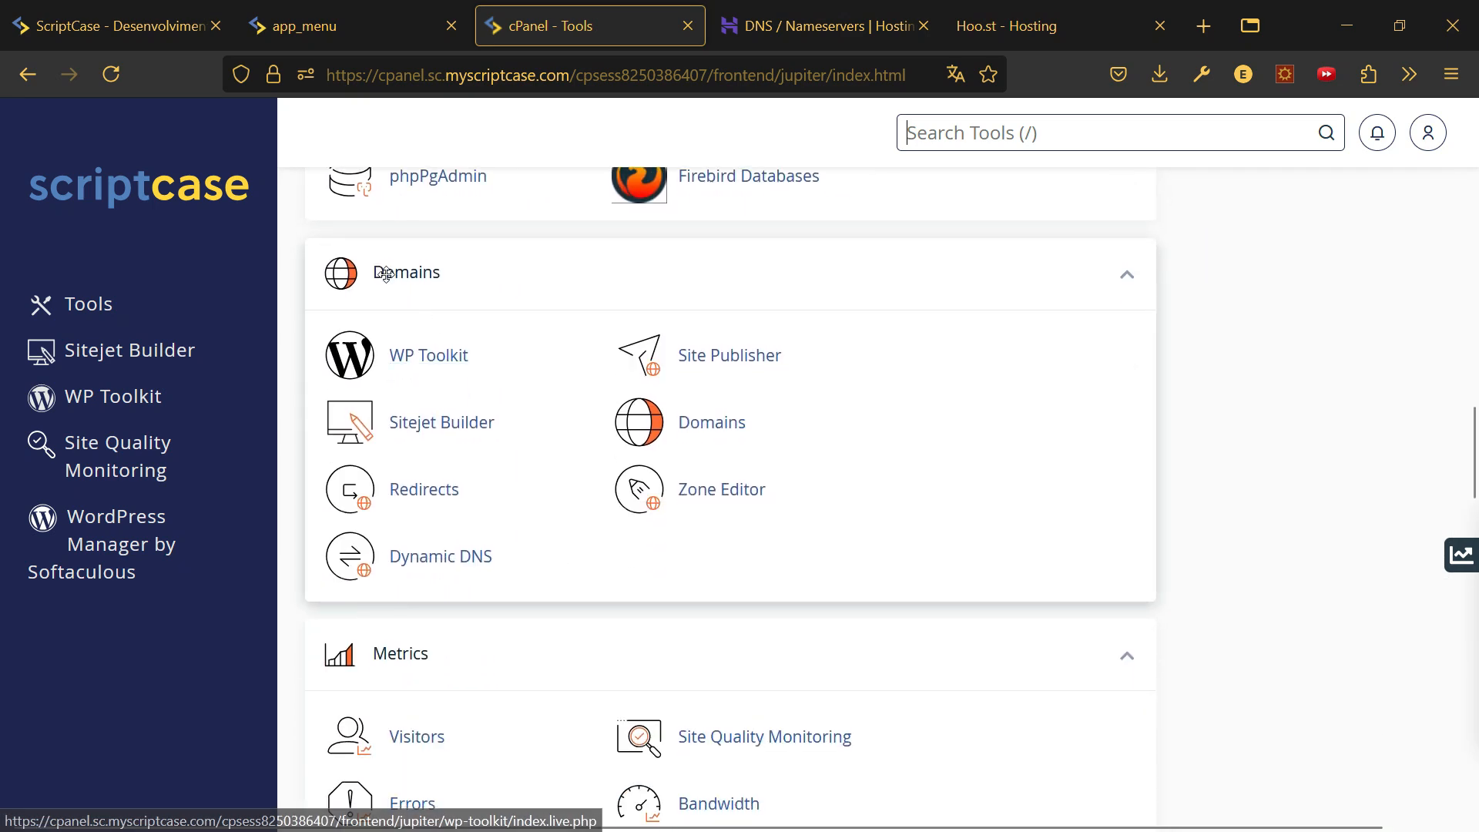
left_click(716, 422)
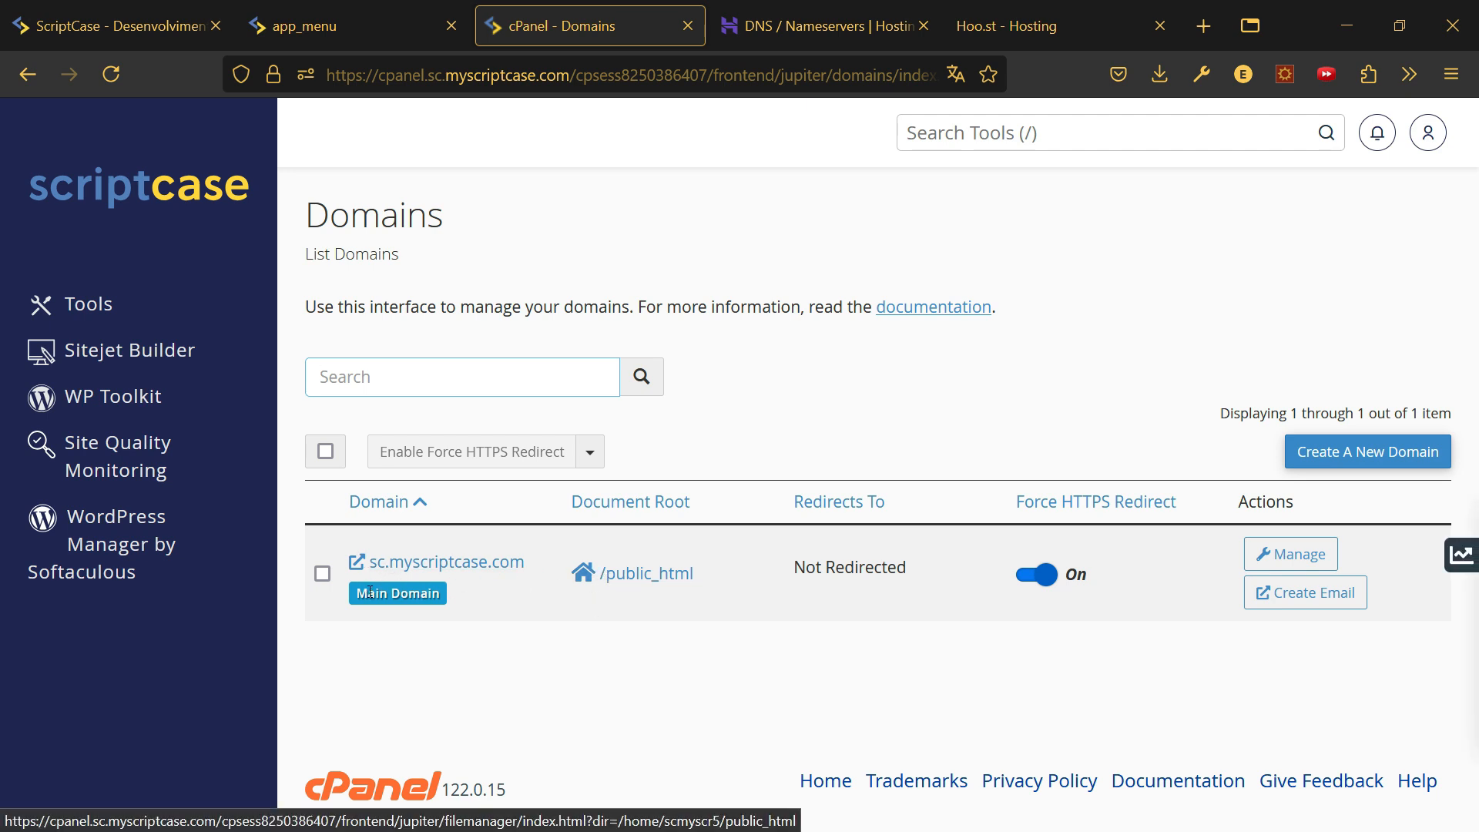
- Create the domain sistema.scriptcaser.com with its own document root
left_click(1370, 460)
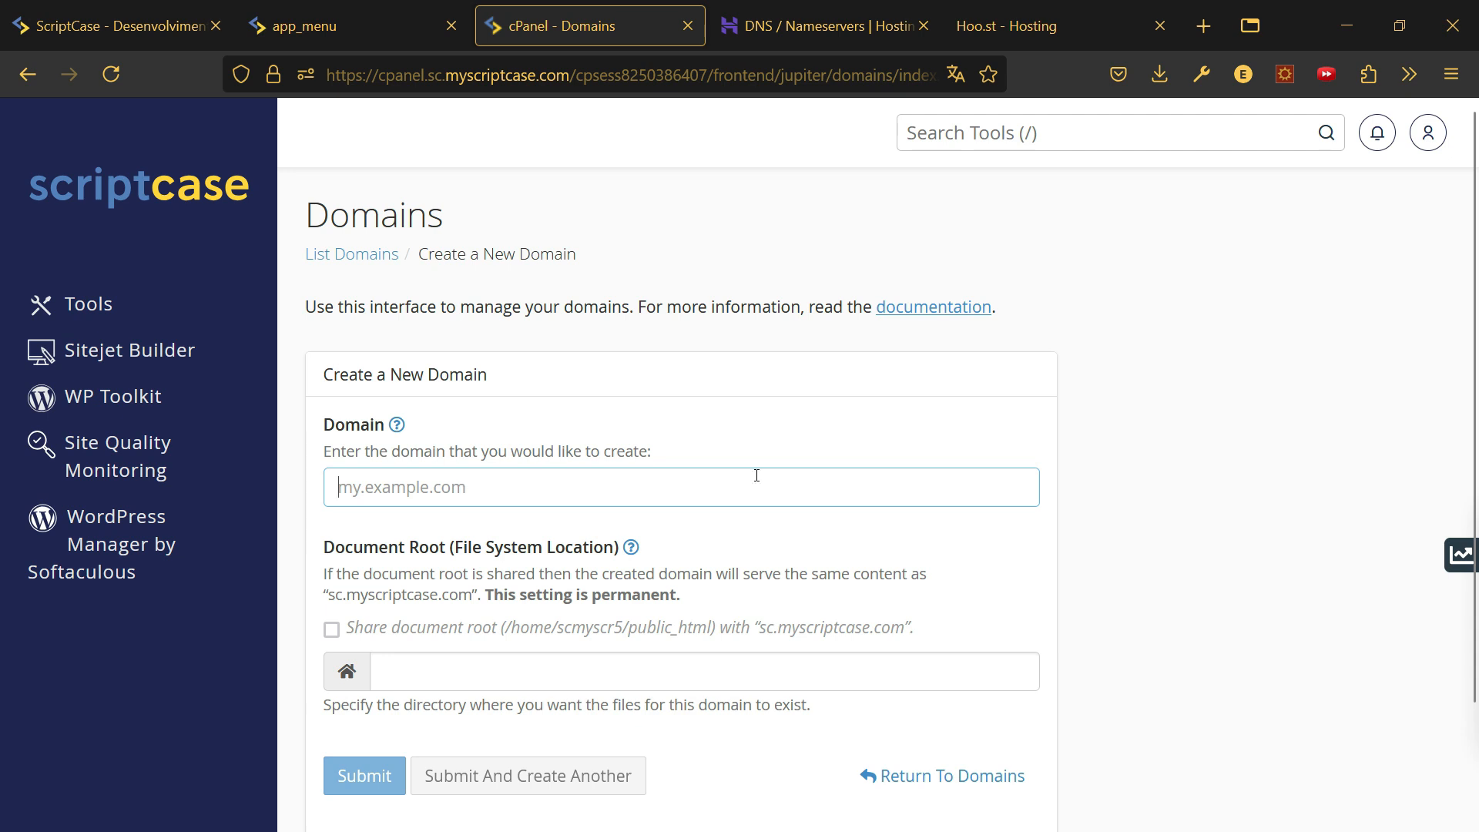
type("sistem")
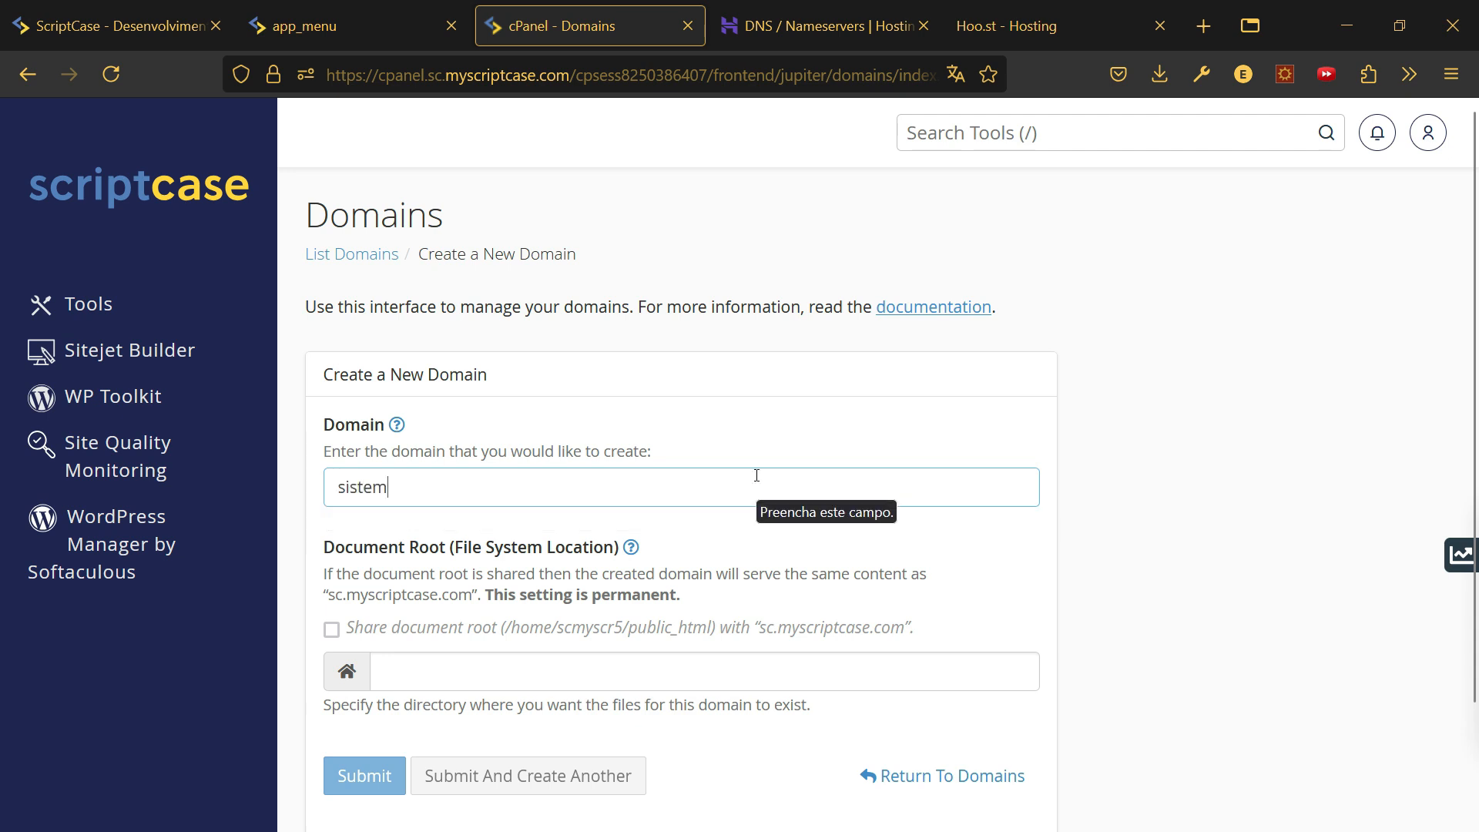
type("a.s")
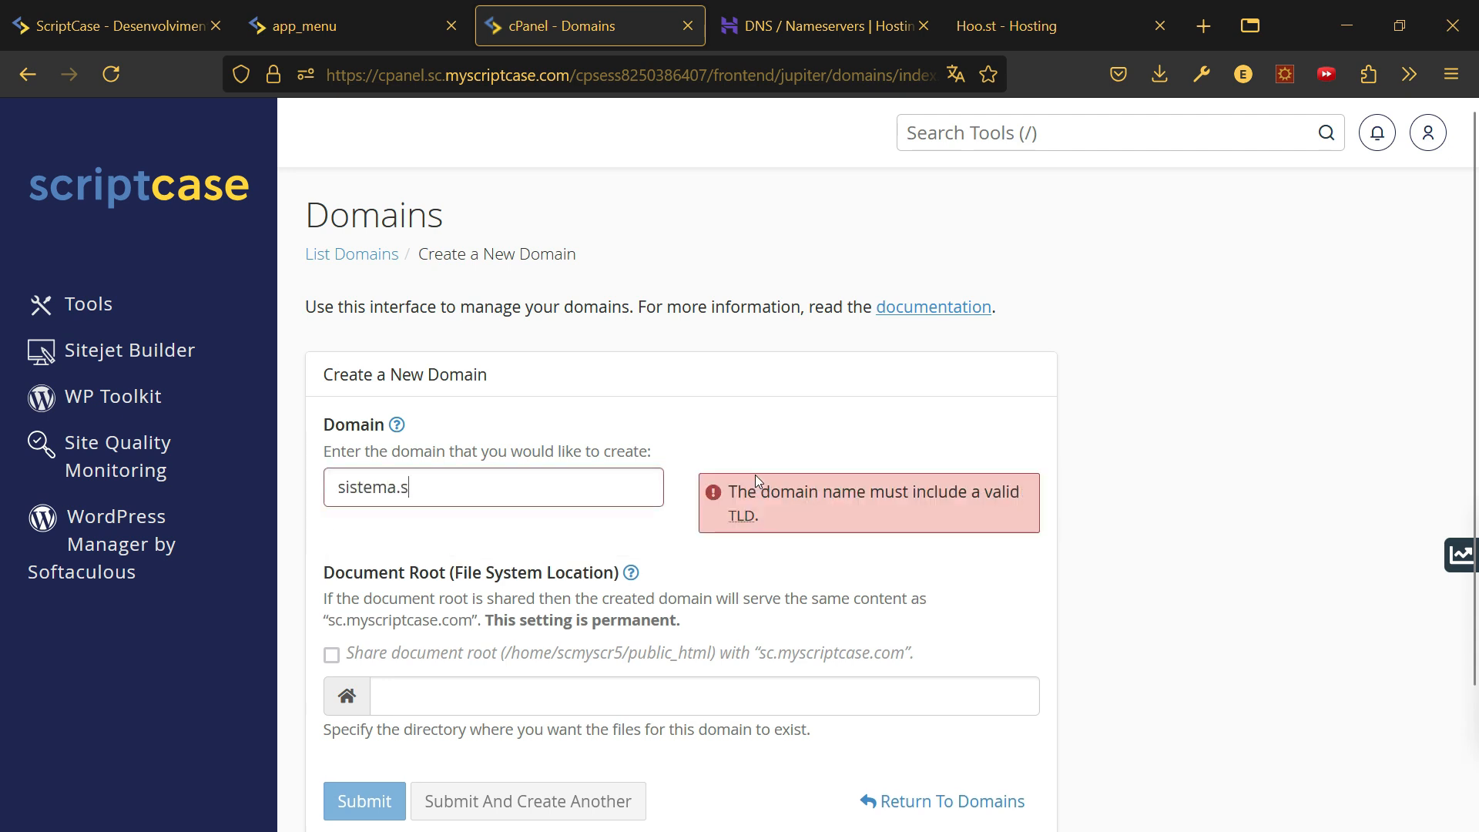
type("criptcaser.com")
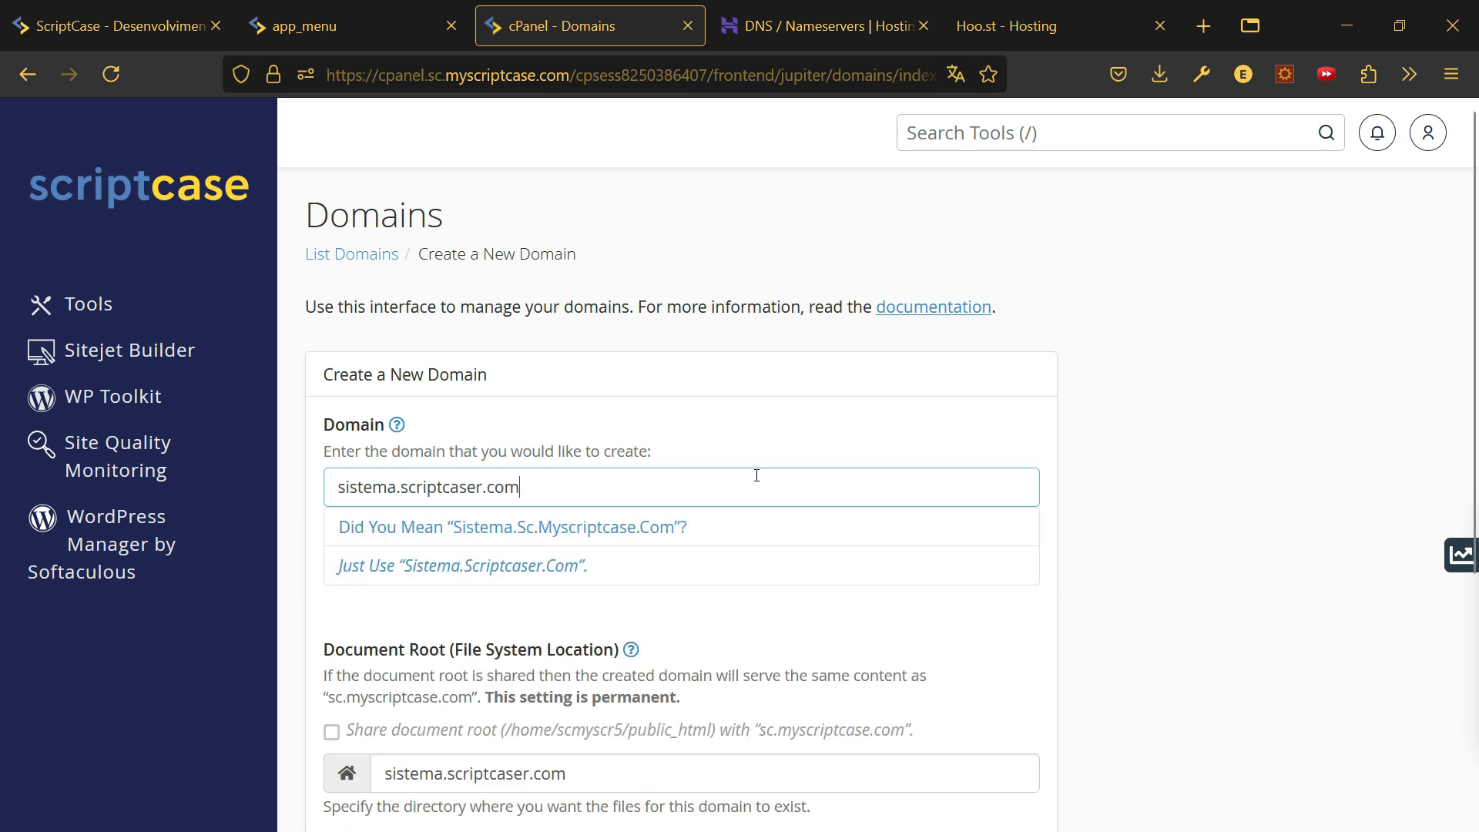
left_click(1198, 463)
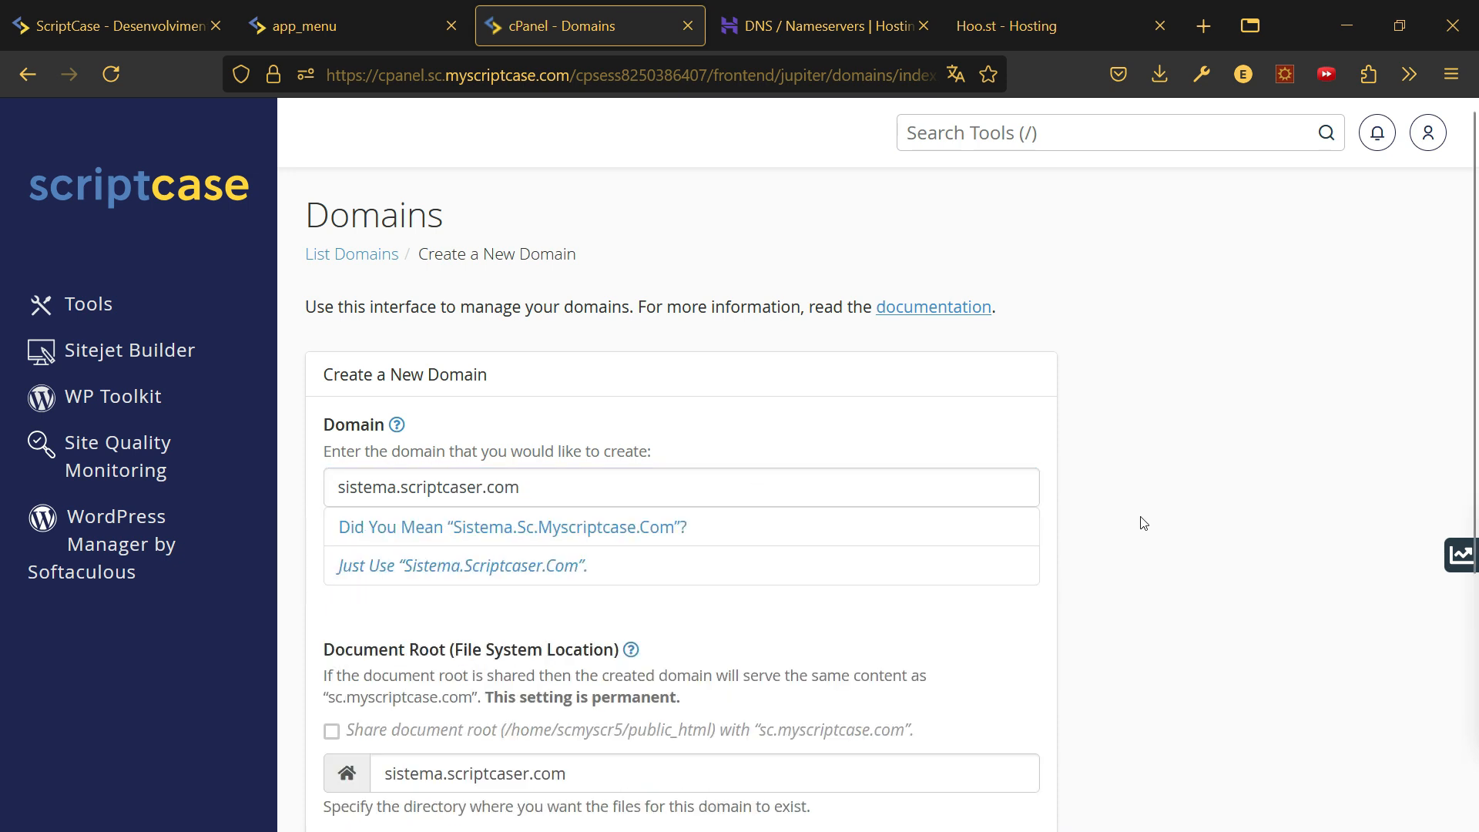
scroll(1148, 554, "down", 2)
scroll(1155, 563, "down", 2)
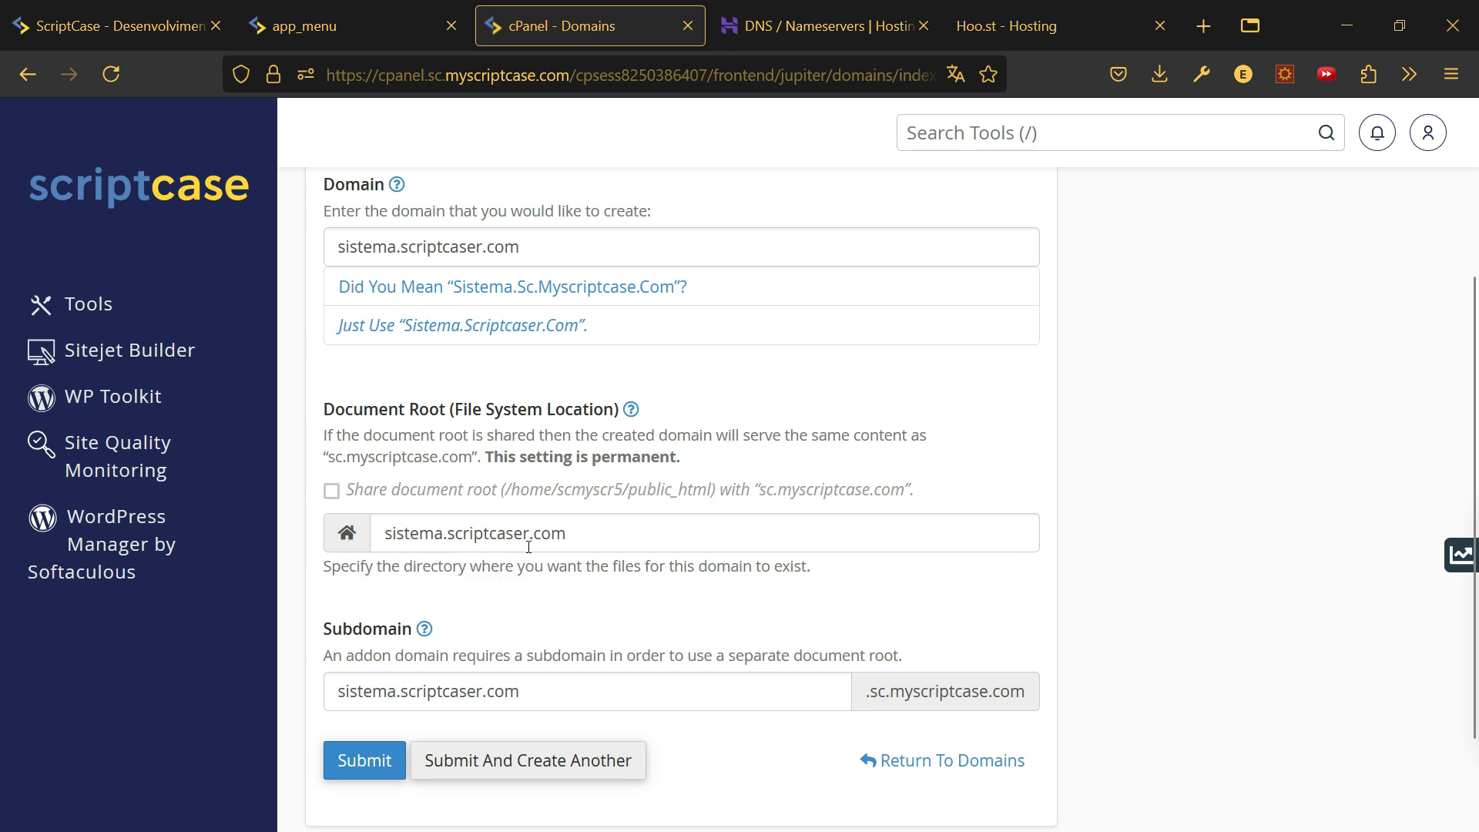
left_click_drag(389, 537, 615, 533)
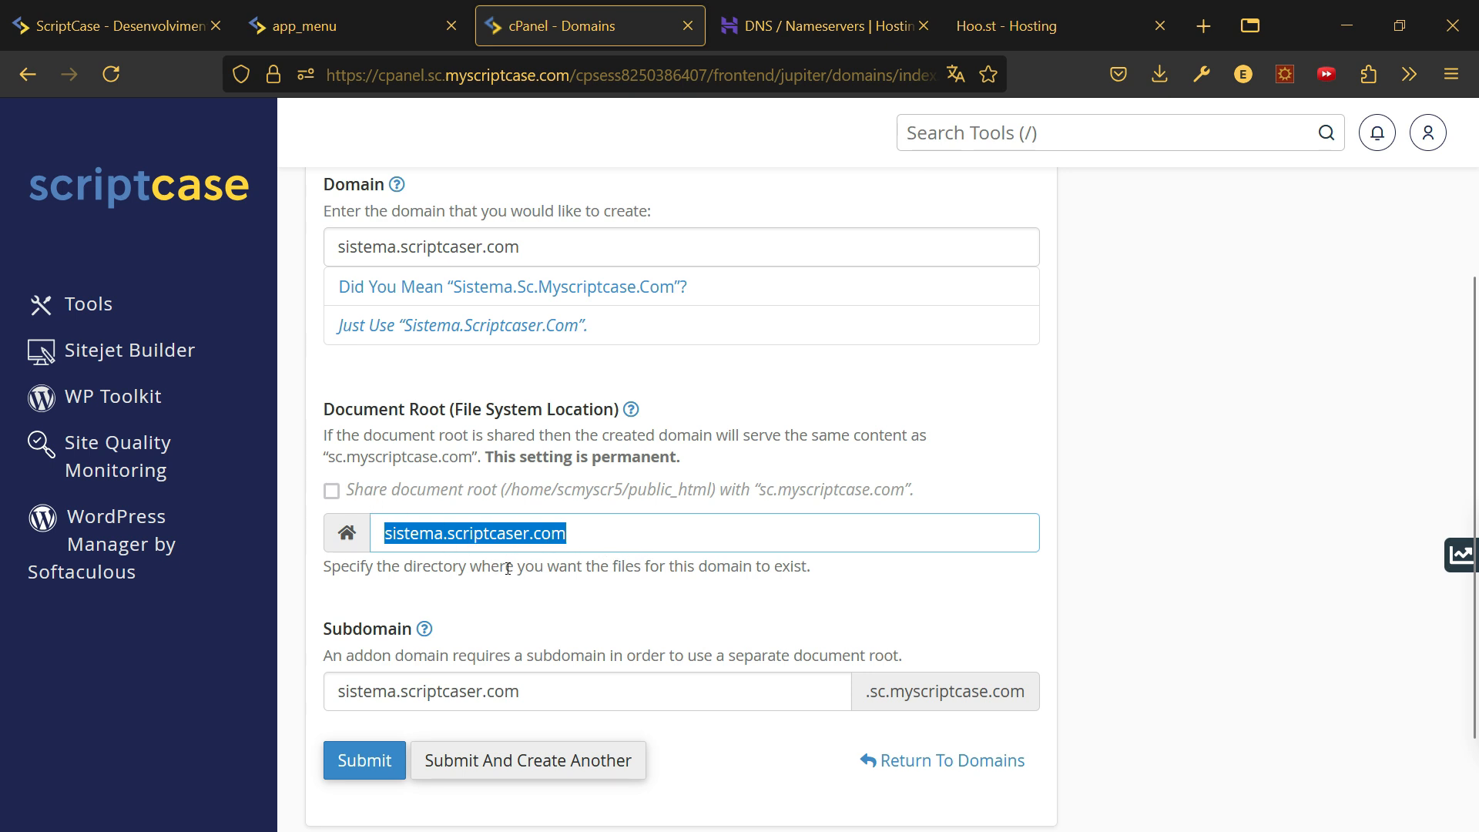
left_click(363, 762)
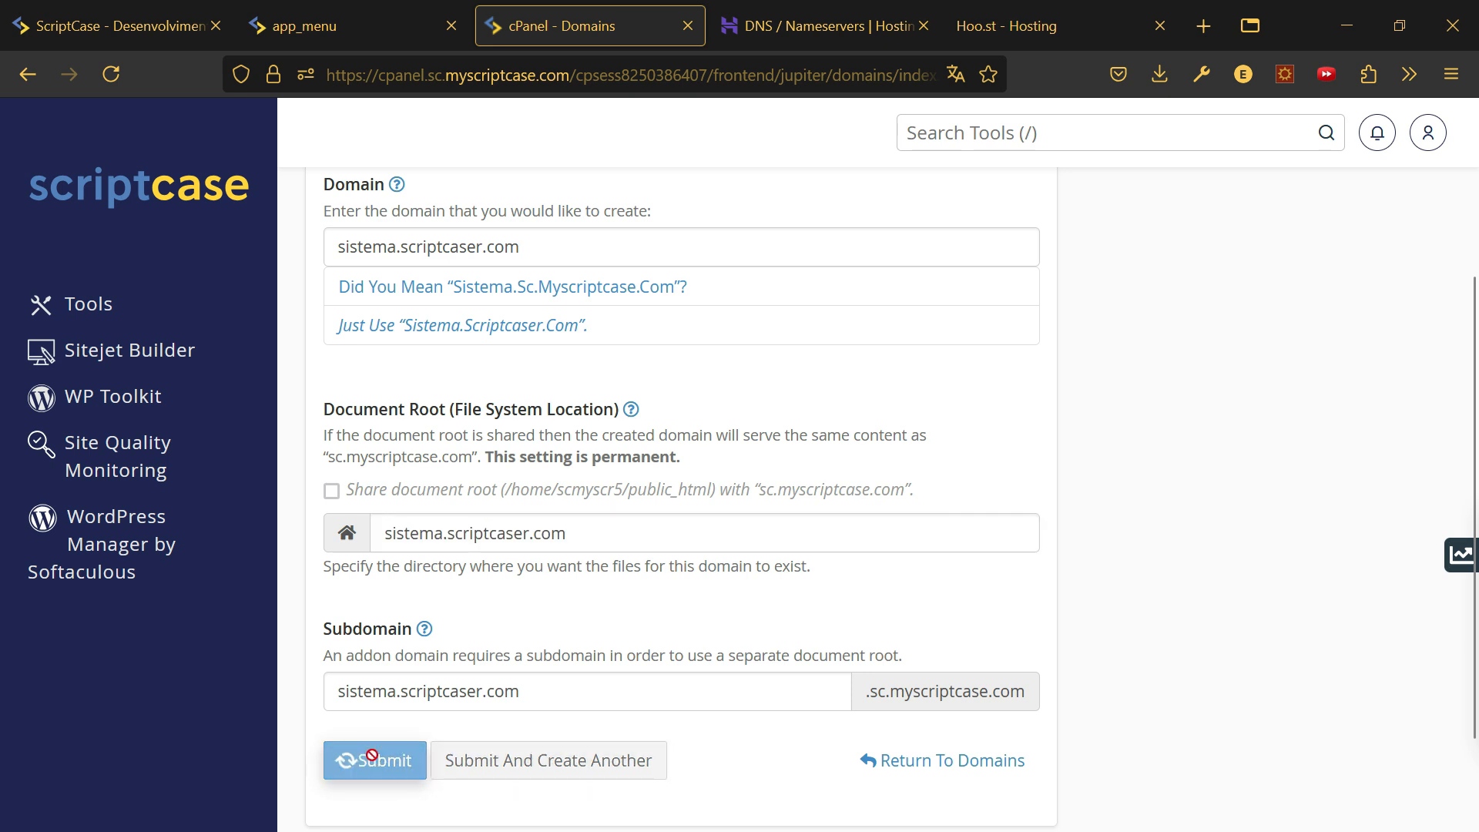
- Check the domain creation success message, then select the address in the site's tab
scroll(543, 311, "up", 3)
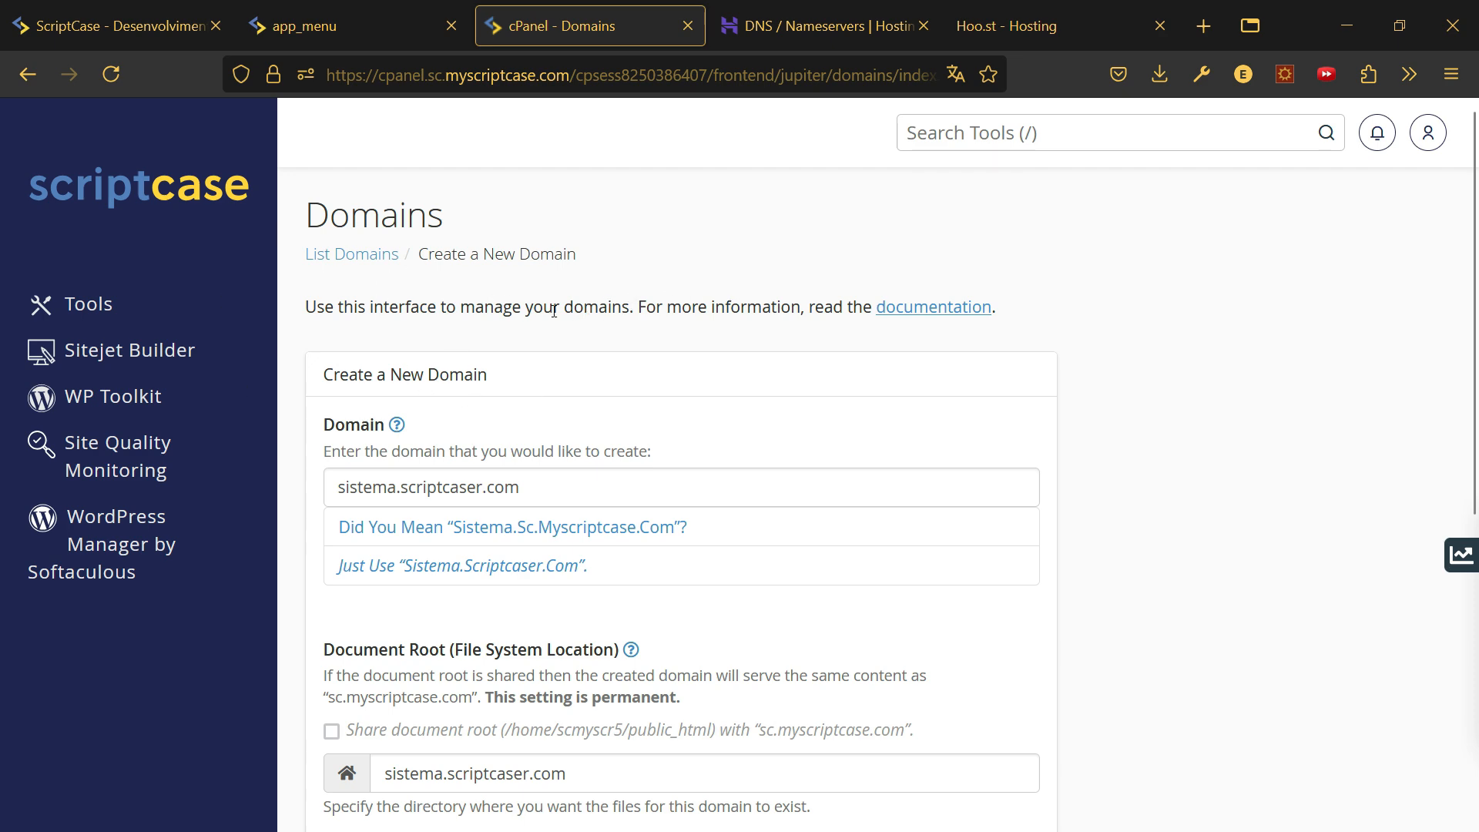
scroll(524, 387, "down", 5)
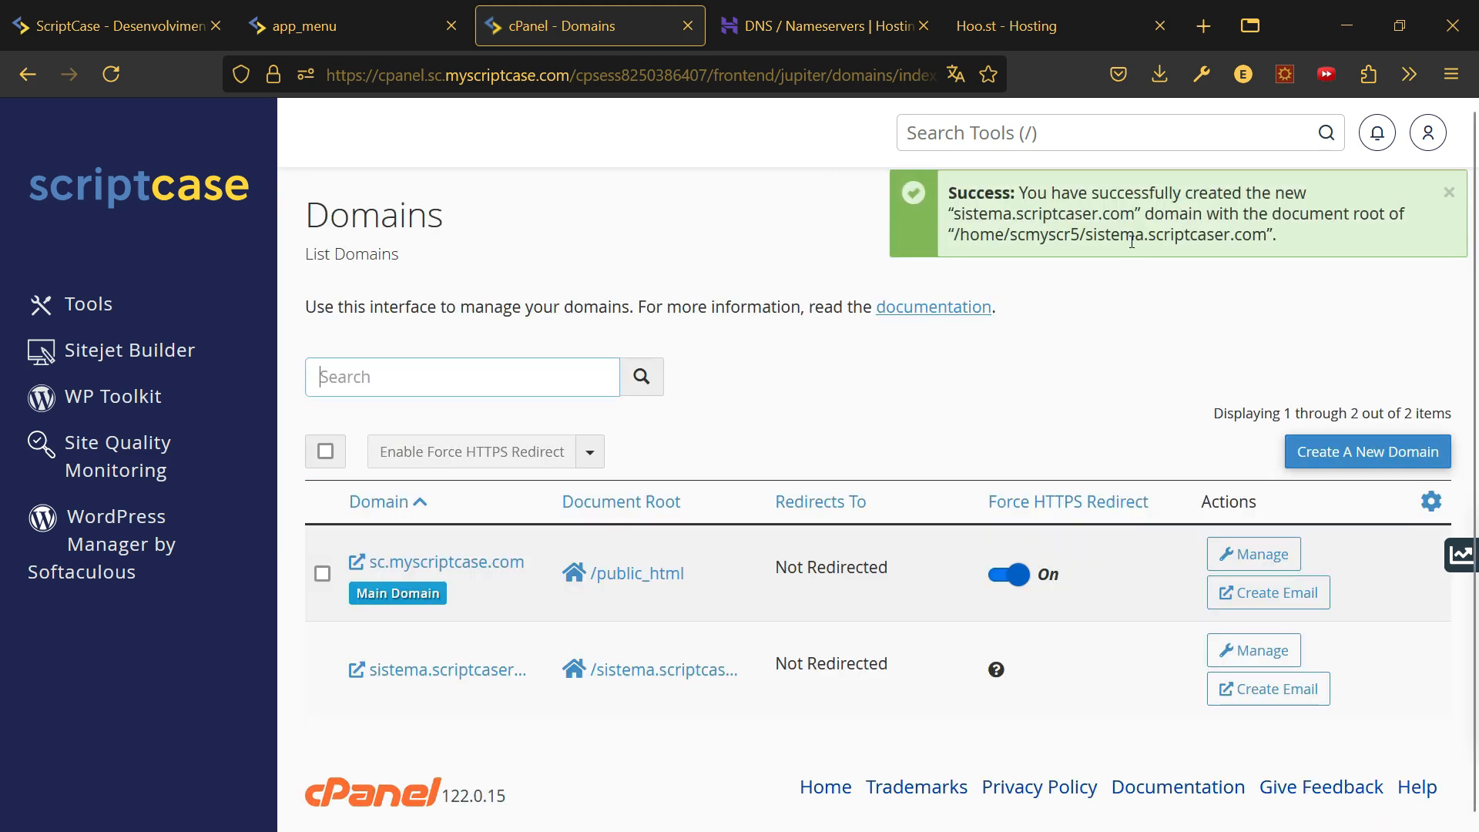
left_click(1001, 26)
left_click(560, 77)
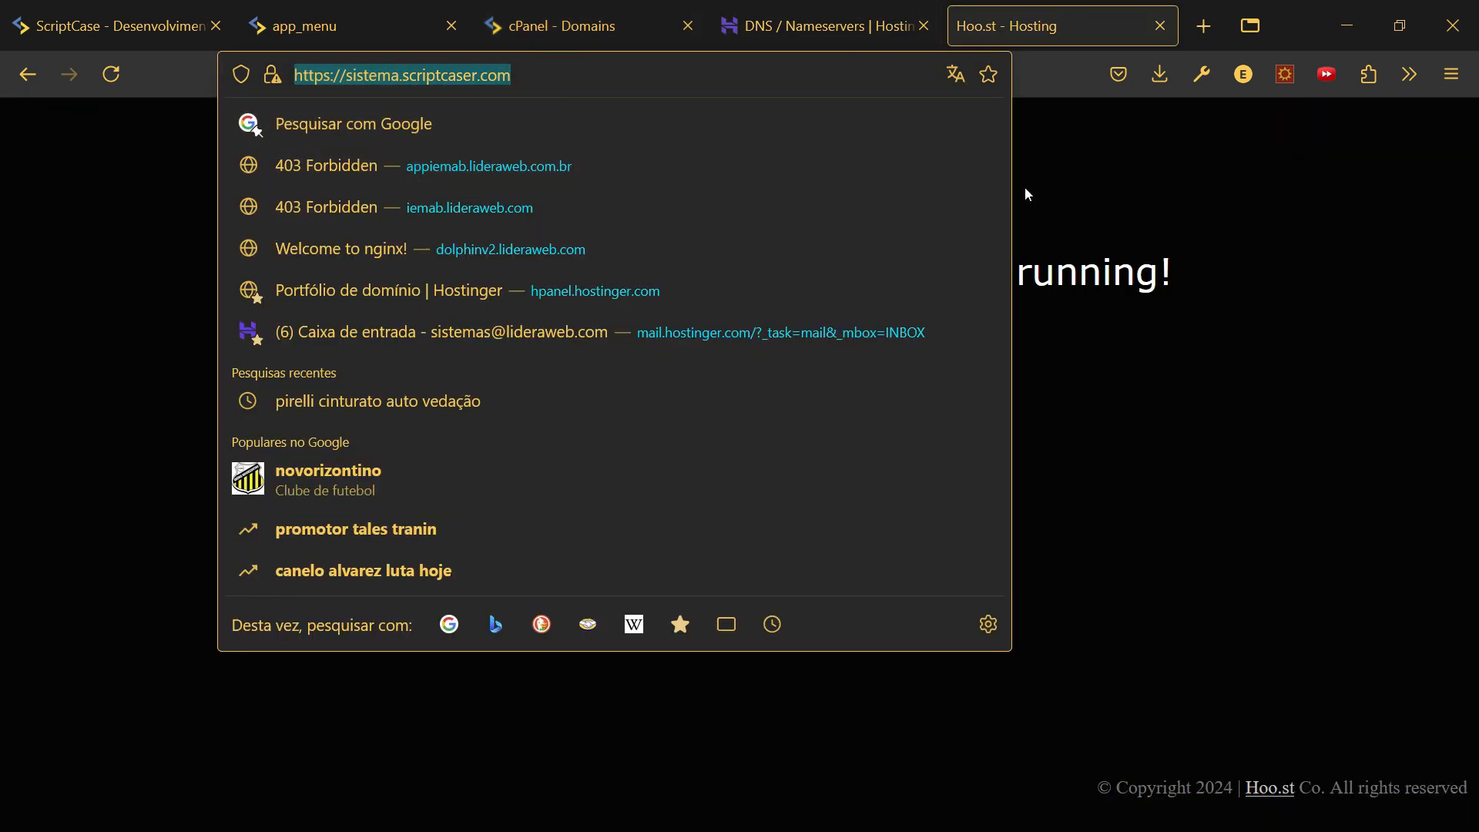
- Reload sistema.scriptcaser.com to see the placeholder, then open its empty document root in File Manager
key("Return")
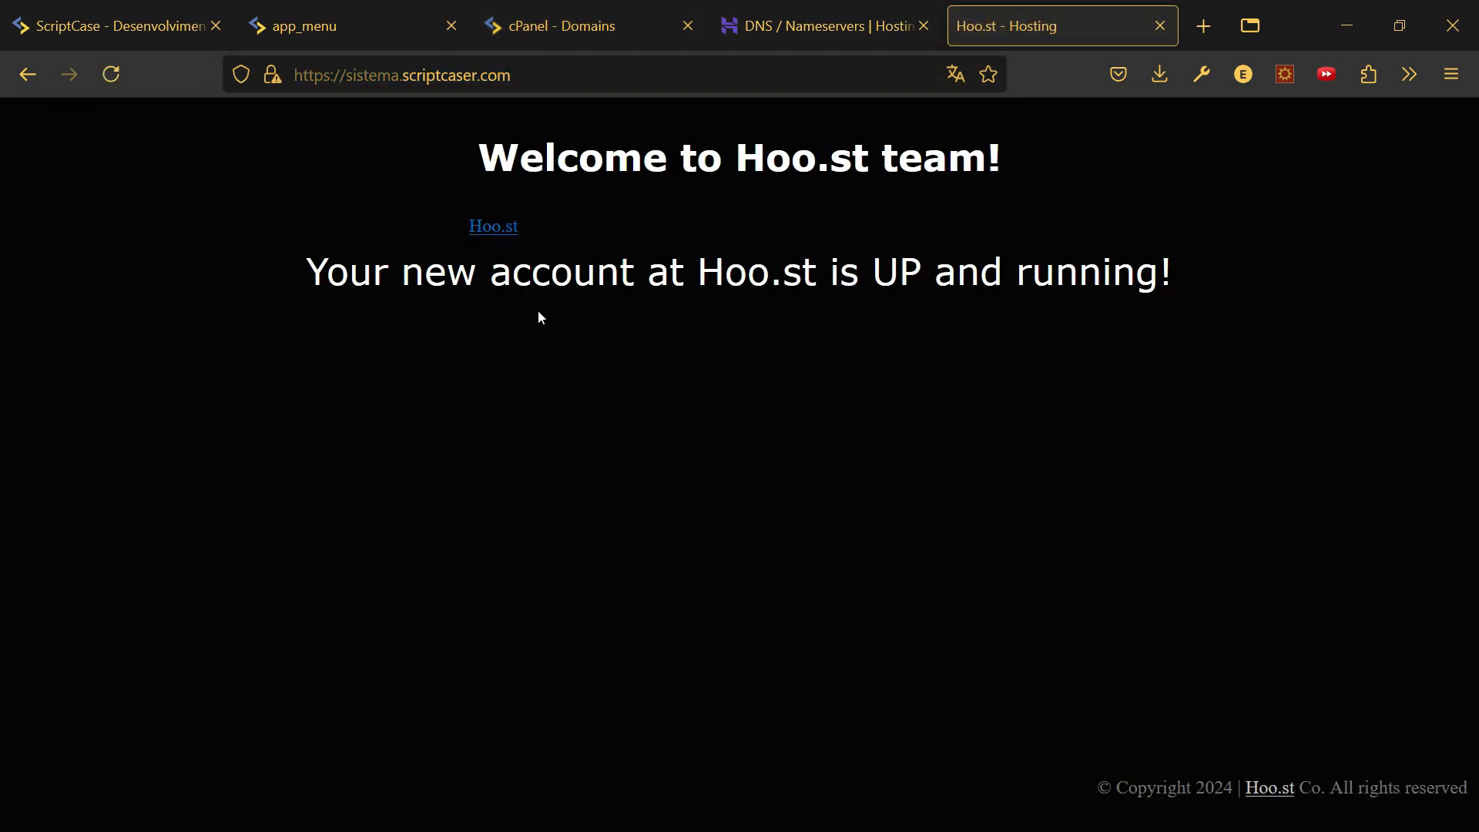
left_click(631, 25)
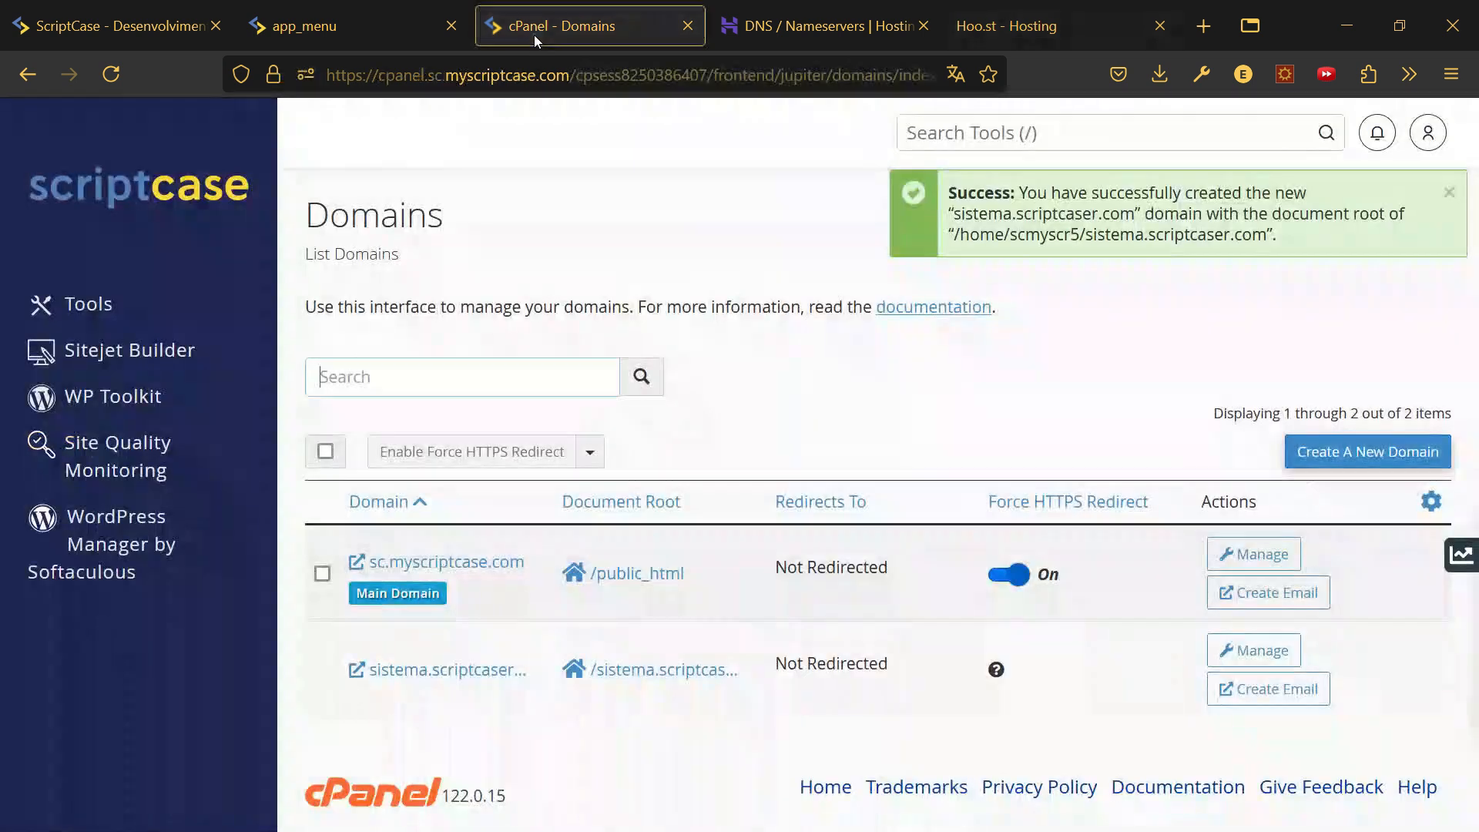
left_click(645, 669)
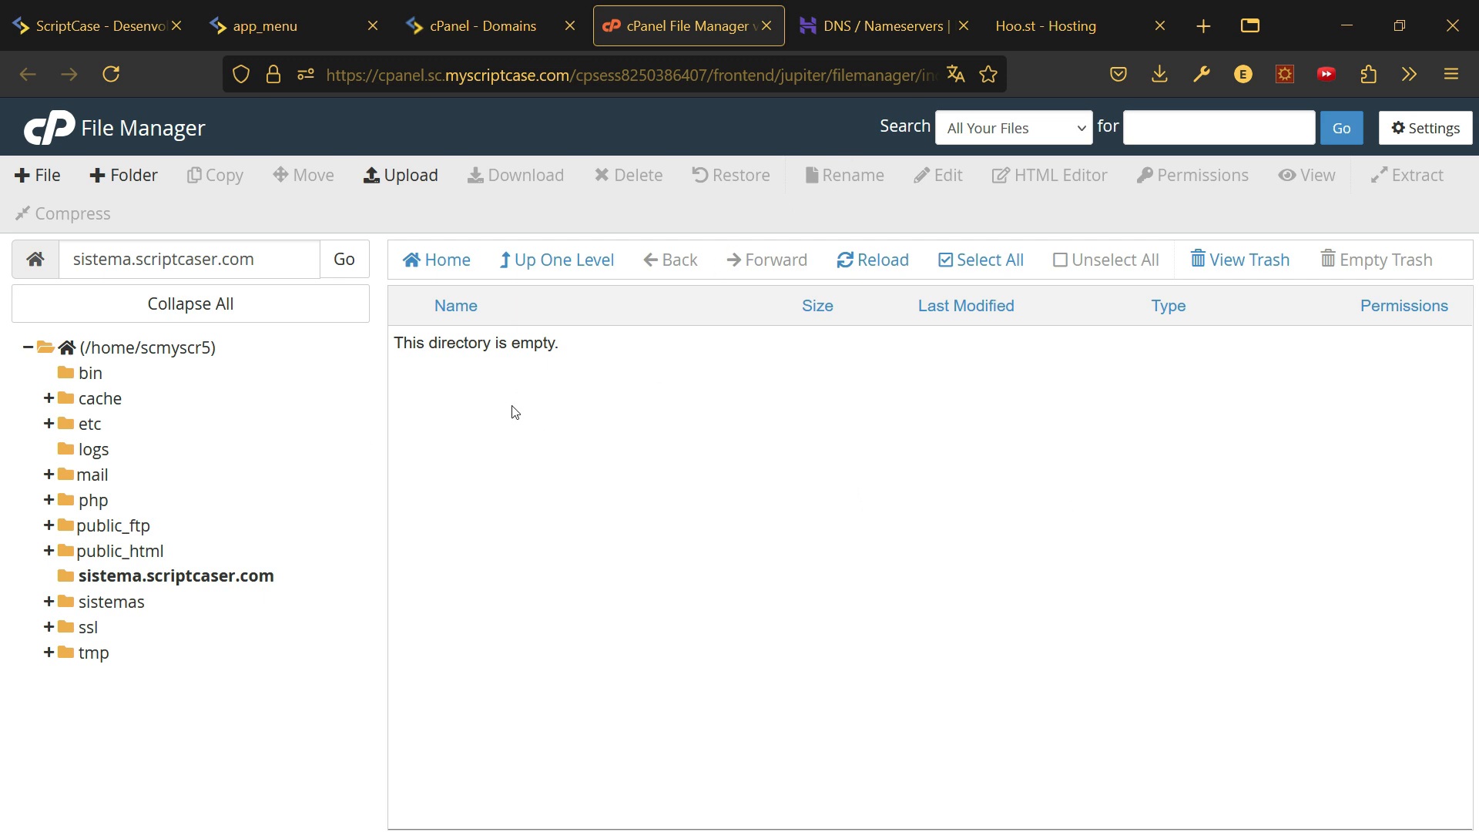
- Create a new file named index.html in the sistema.scriptcaser.com folder
left_click(494, 392)
left_click(31, 175)
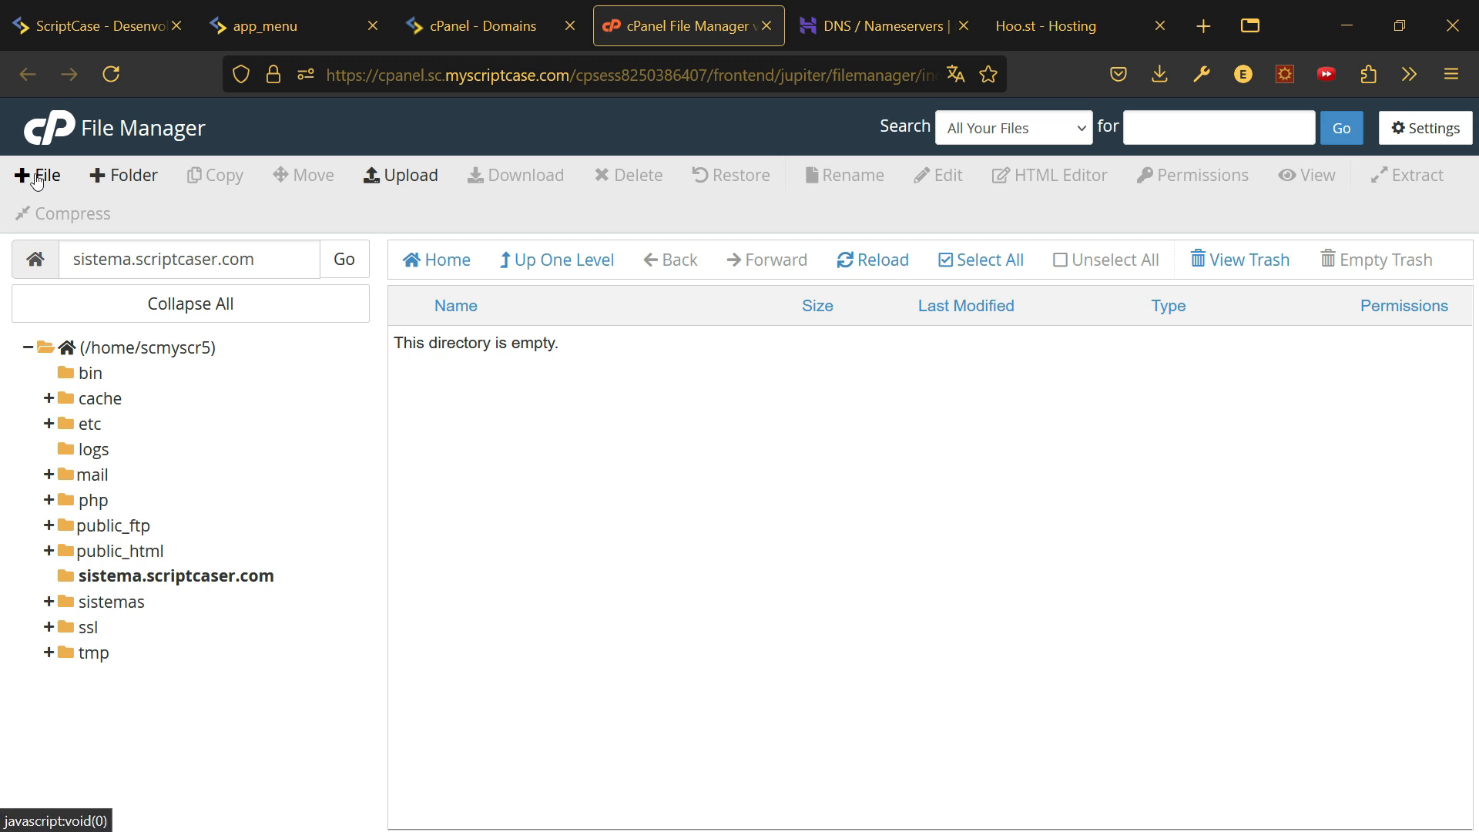
type("in")
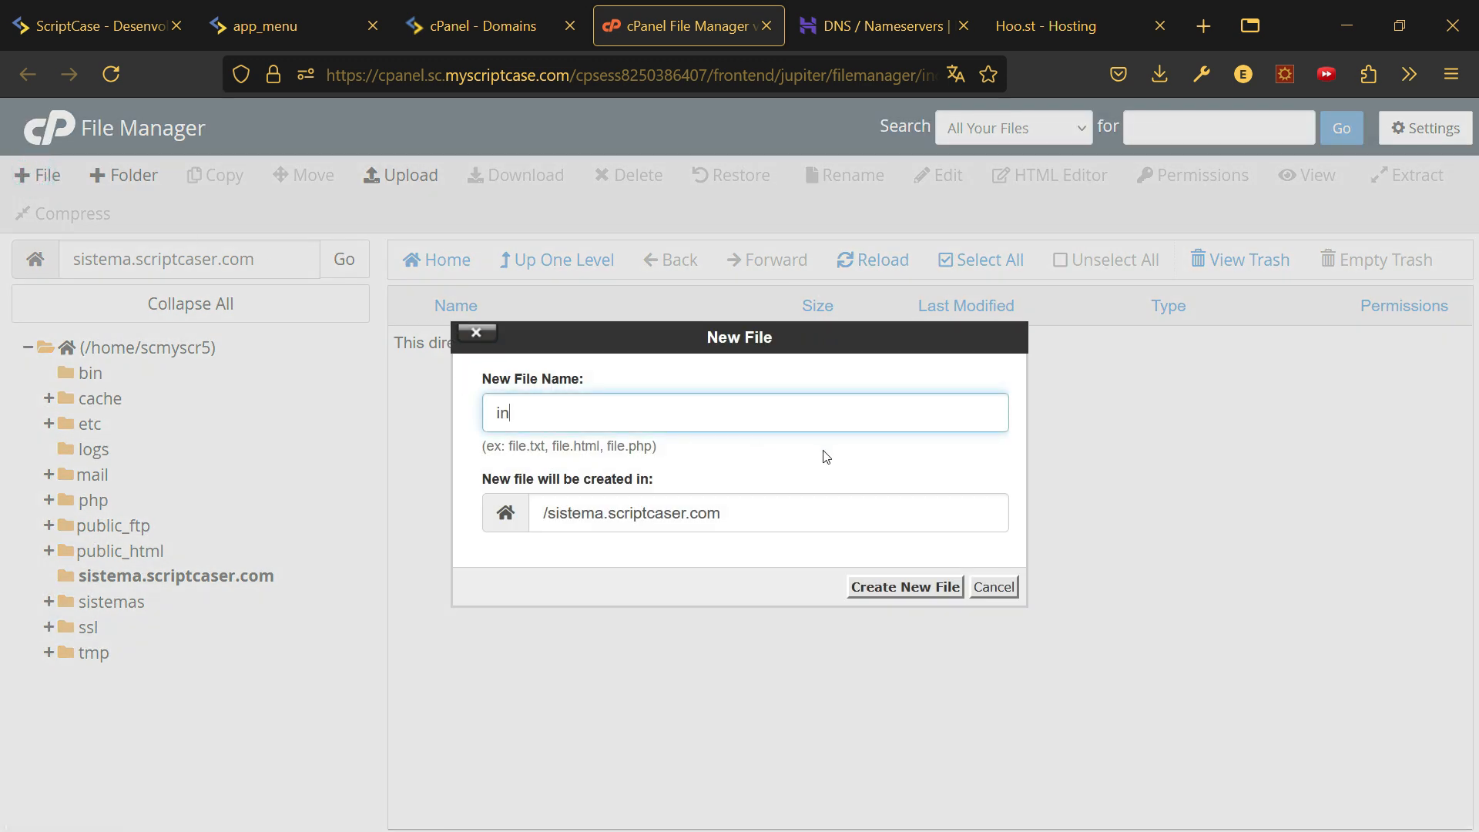
type("d3")
type("x.ho")
key("BackSpace")
type("tml")
key("Return")
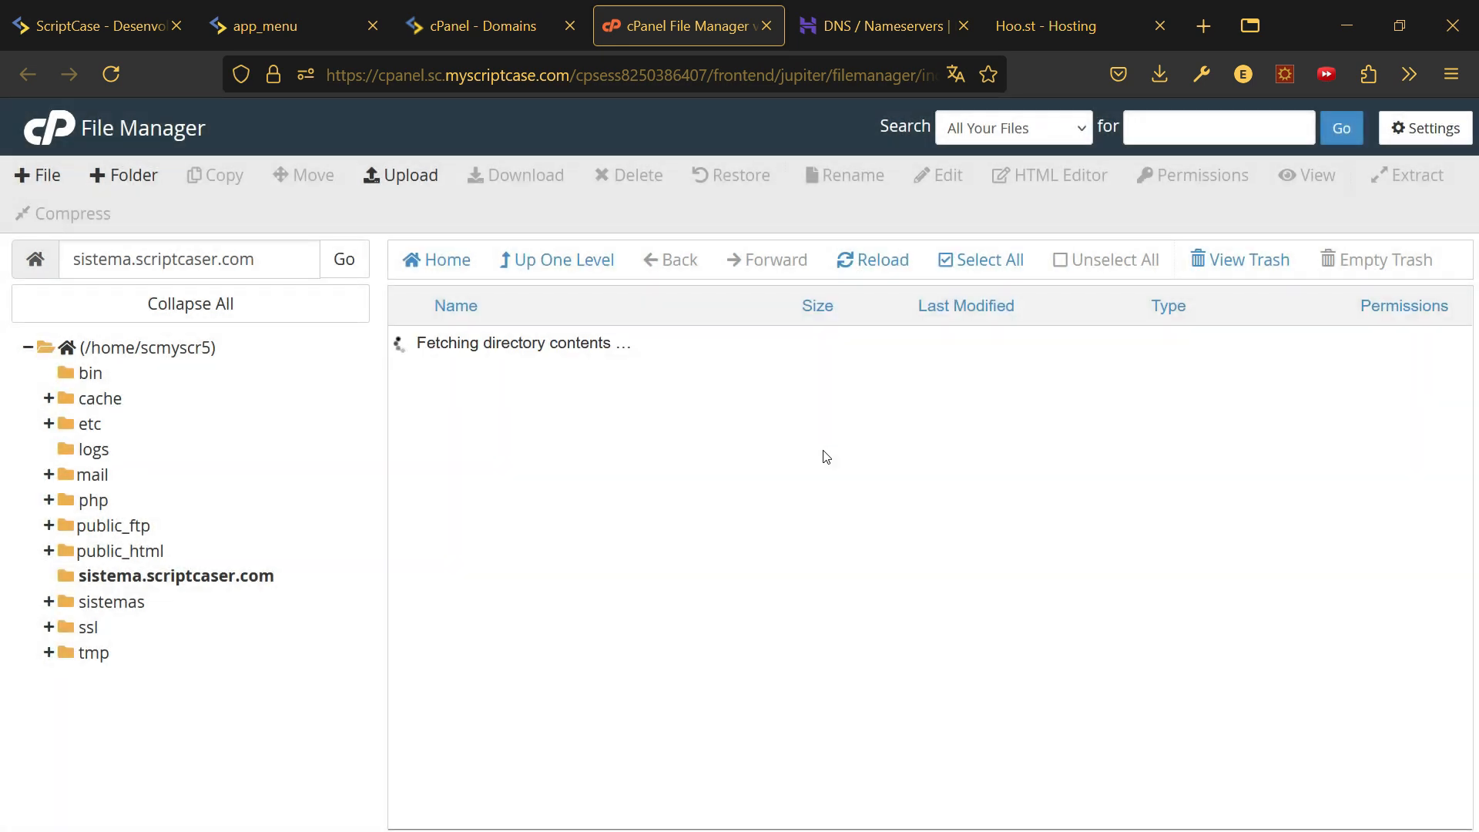
- Write an h1 heading 'Bem vindo ao Kanban' into index.html and save it
left_click(476, 350)
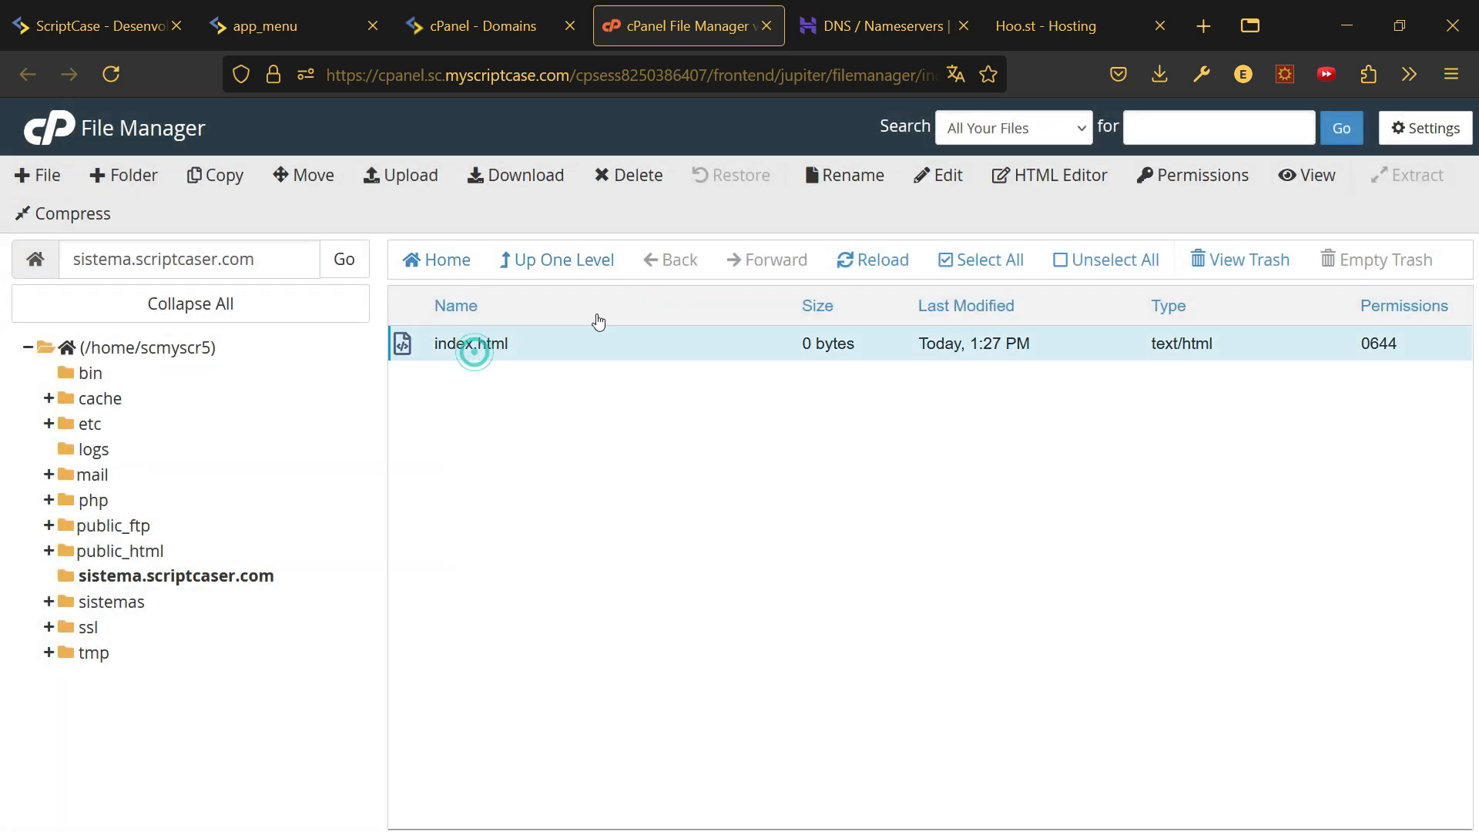
left_click(940, 176)
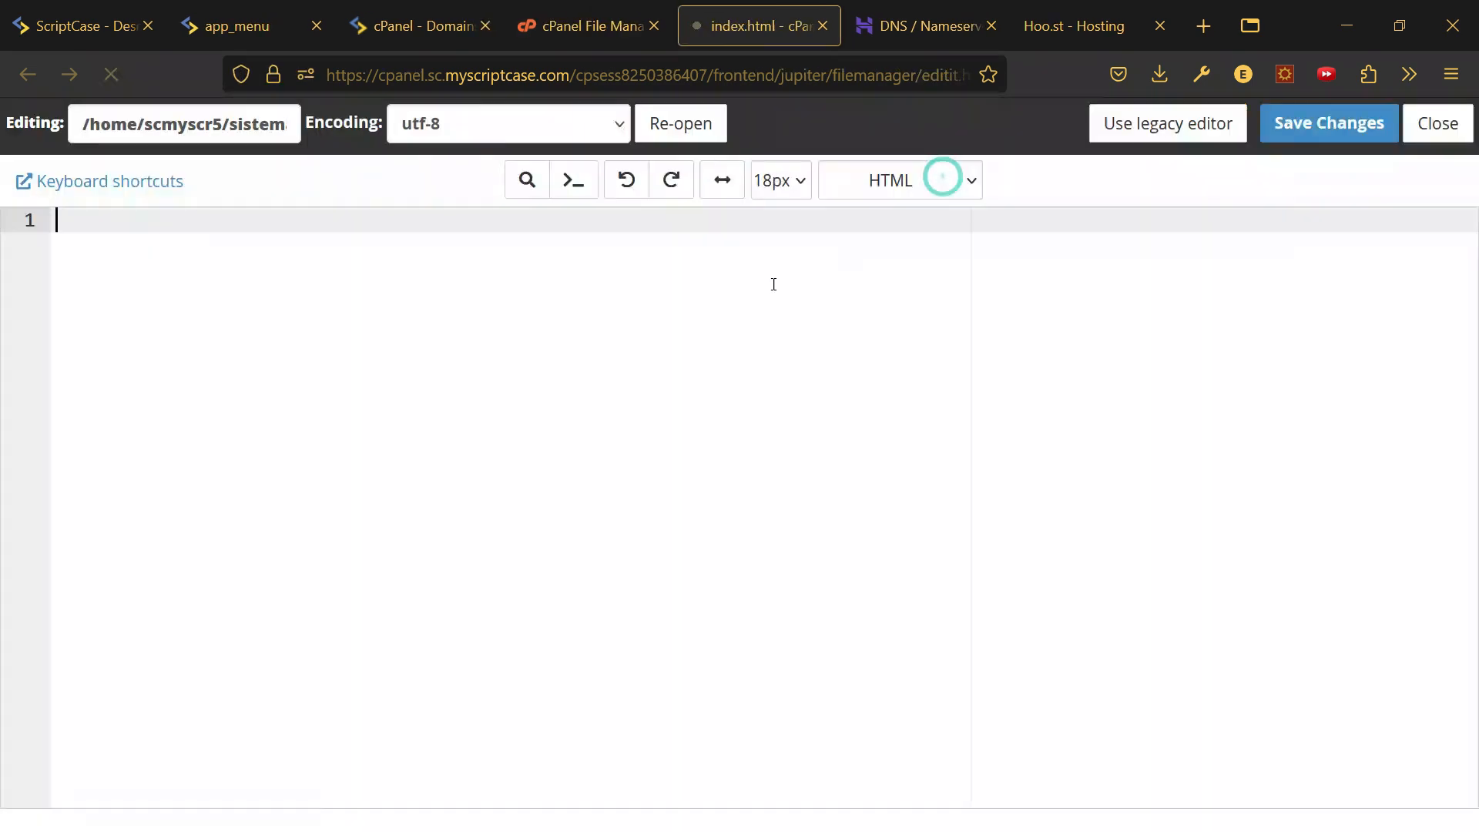
left_click(473, 457)
type("<")
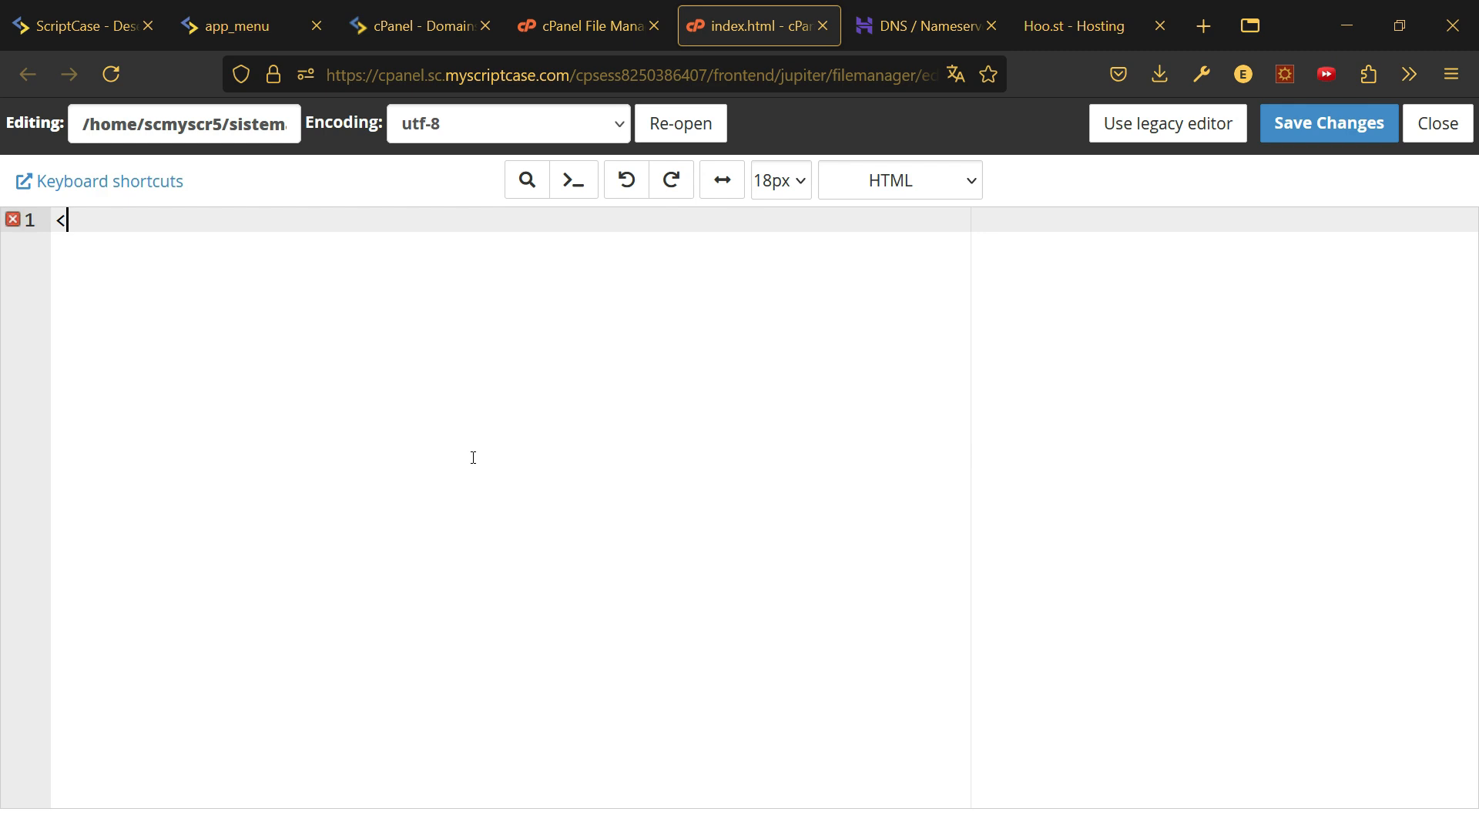
type("h1>")
type("Bm")
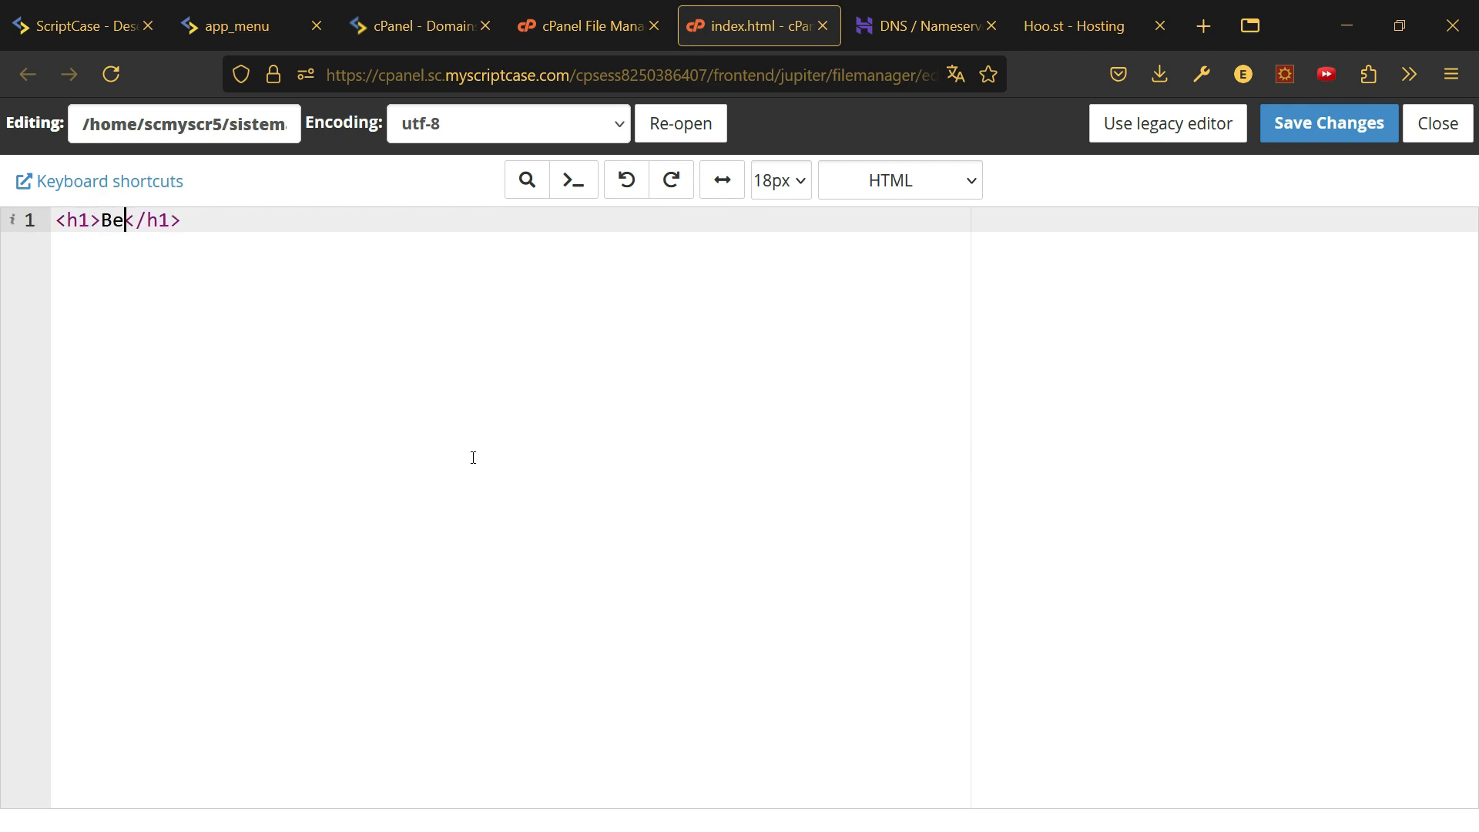
type("m vindo ao ")
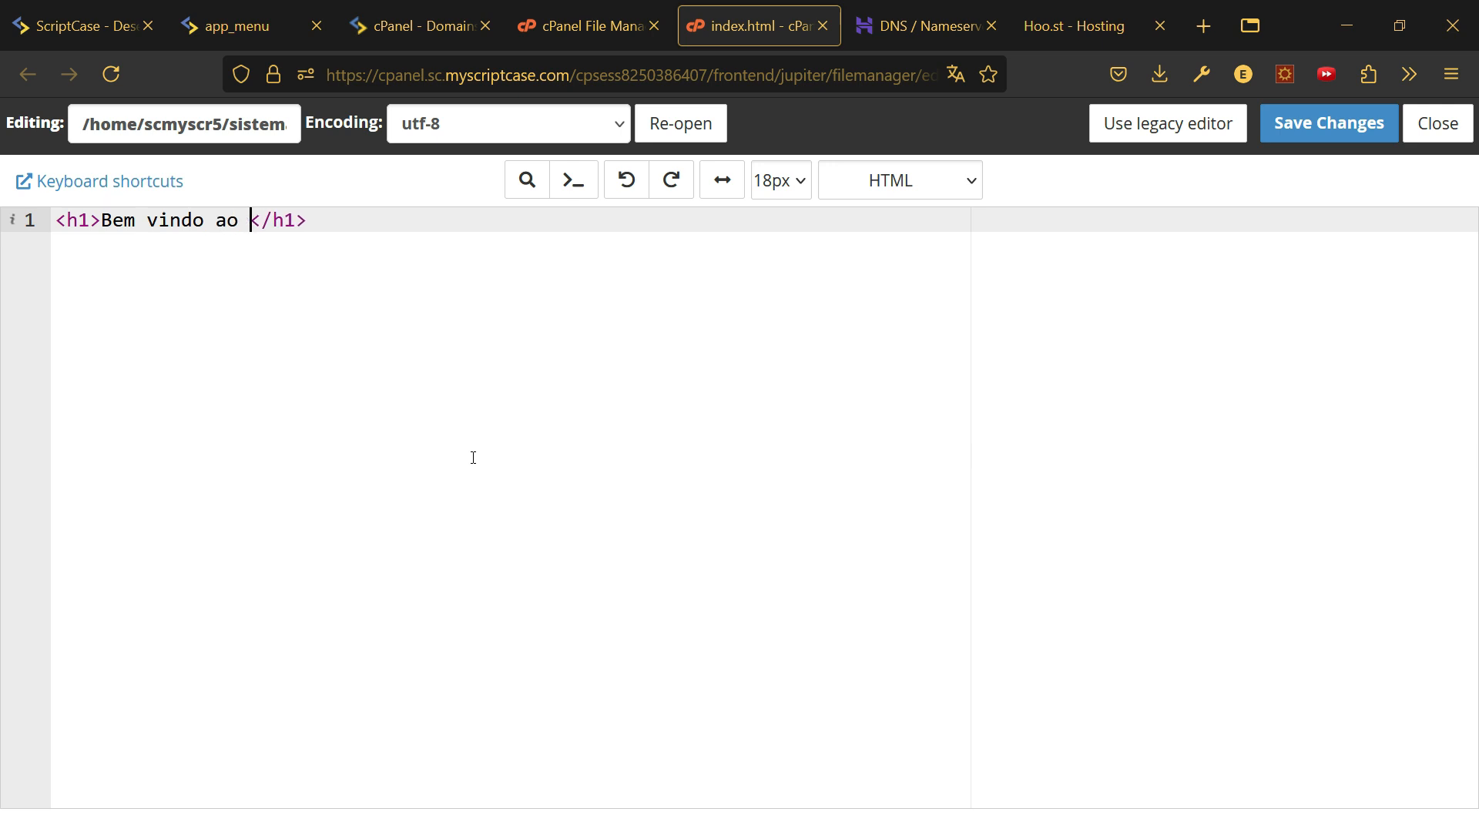
type("Kanban")
left_click(1312, 126)
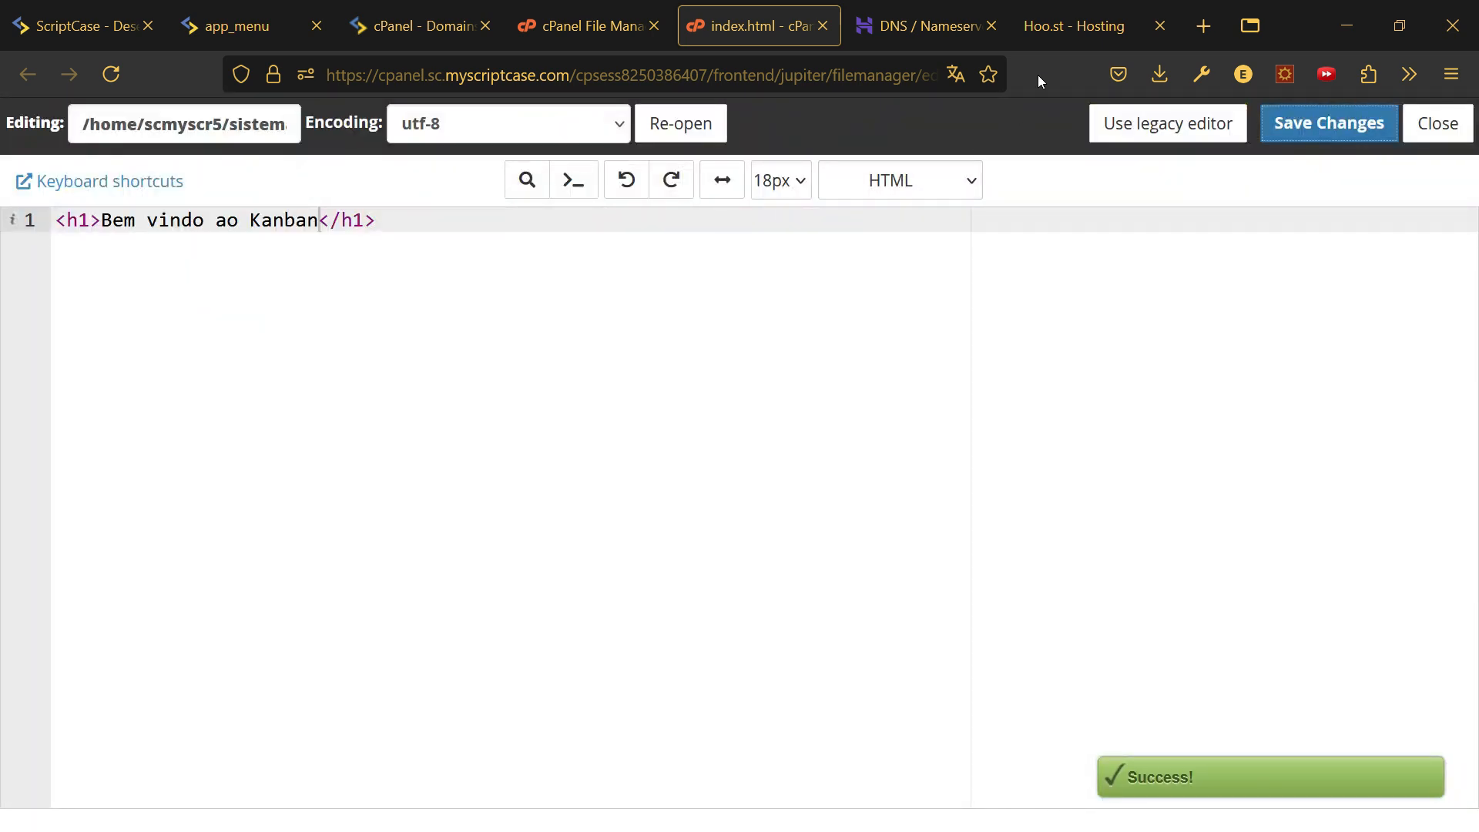
left_click(1078, 25)
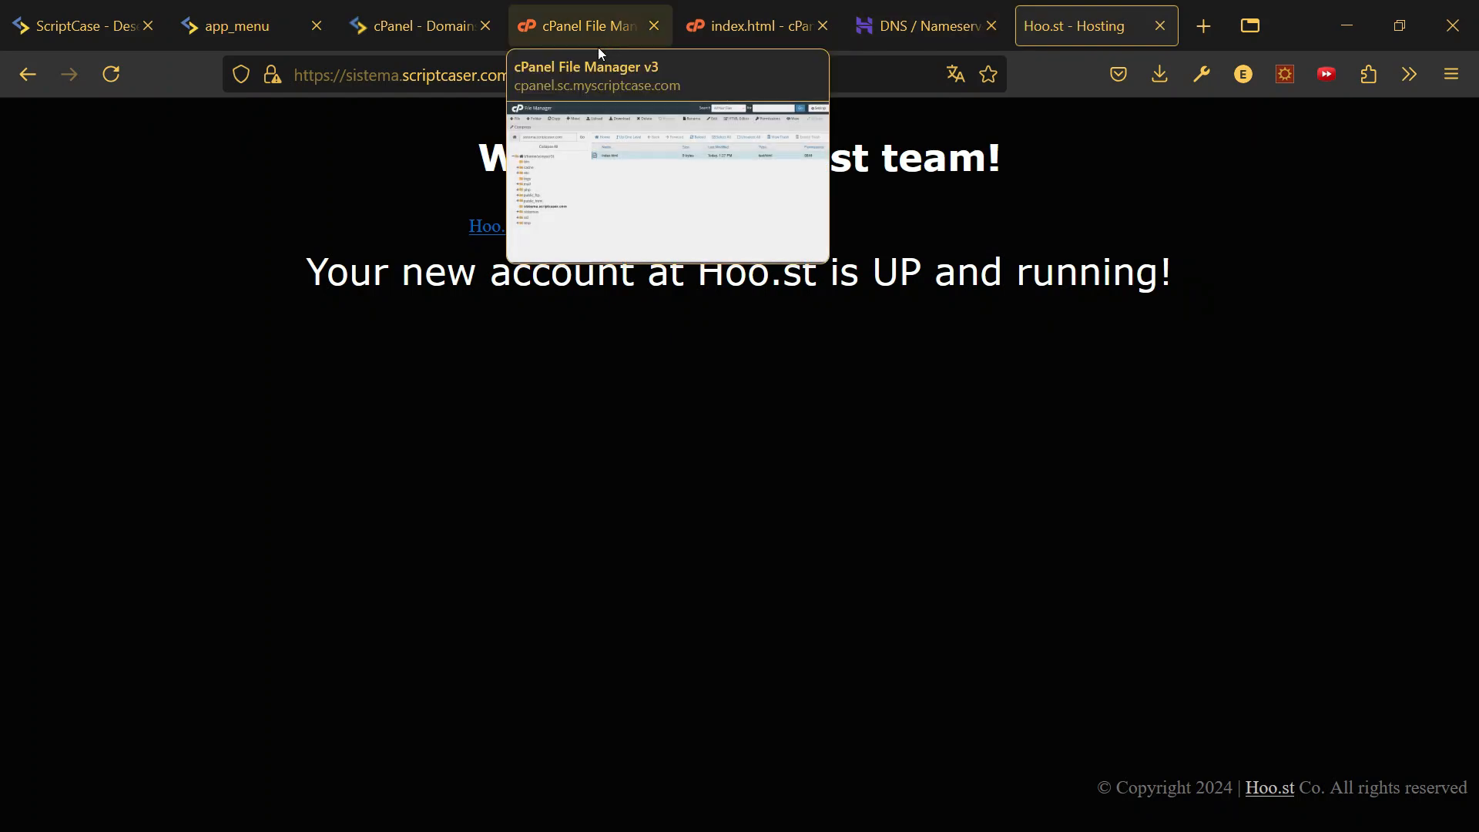
- Reload sistema.scriptcaser.com to show the 'Bem vindo ao Kanban' heading, then return to cPanel home
left_click(393, 73)
key("Return")
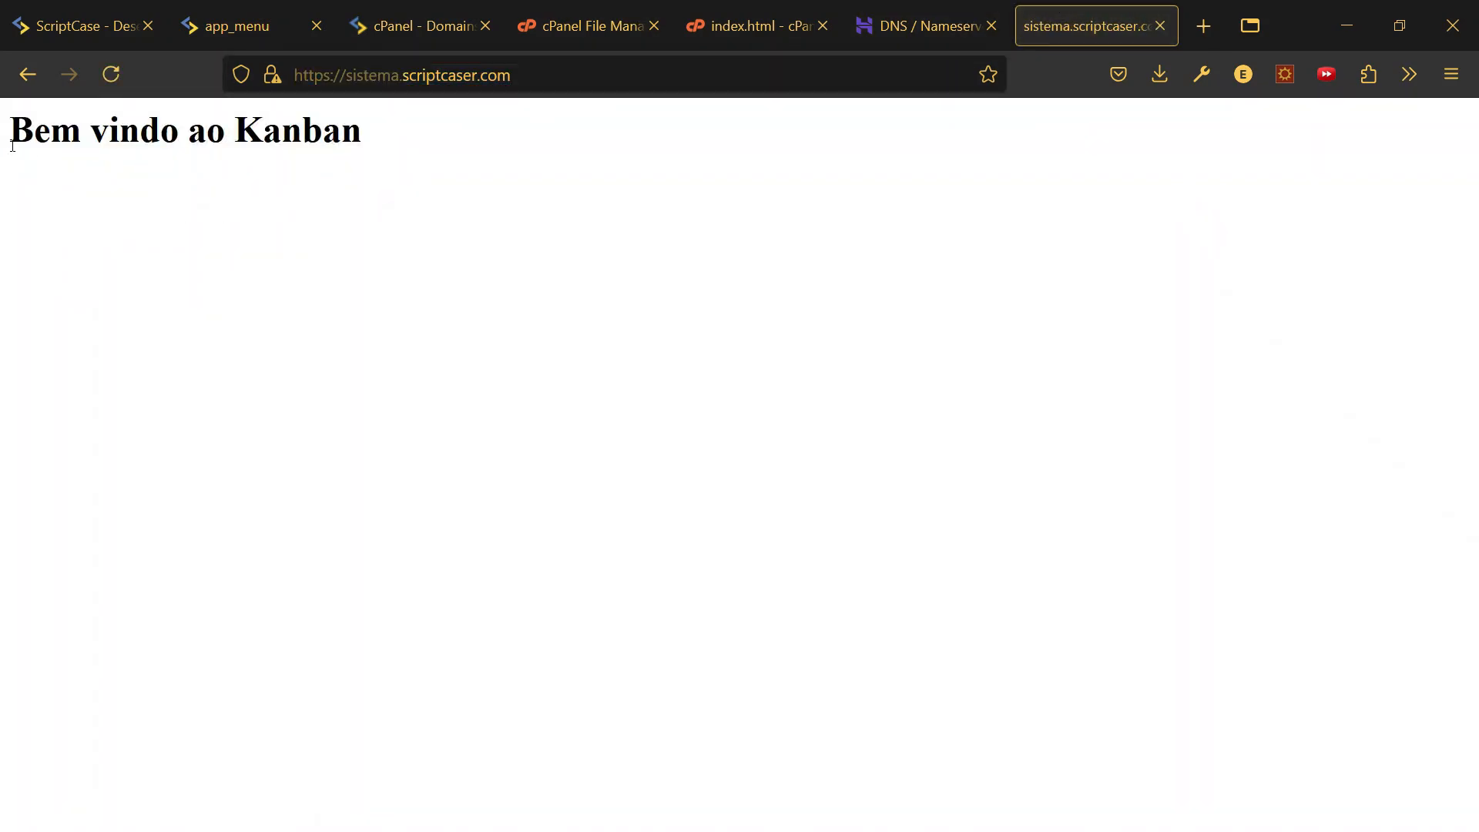
left_click_drag(11, 145, 449, 158)
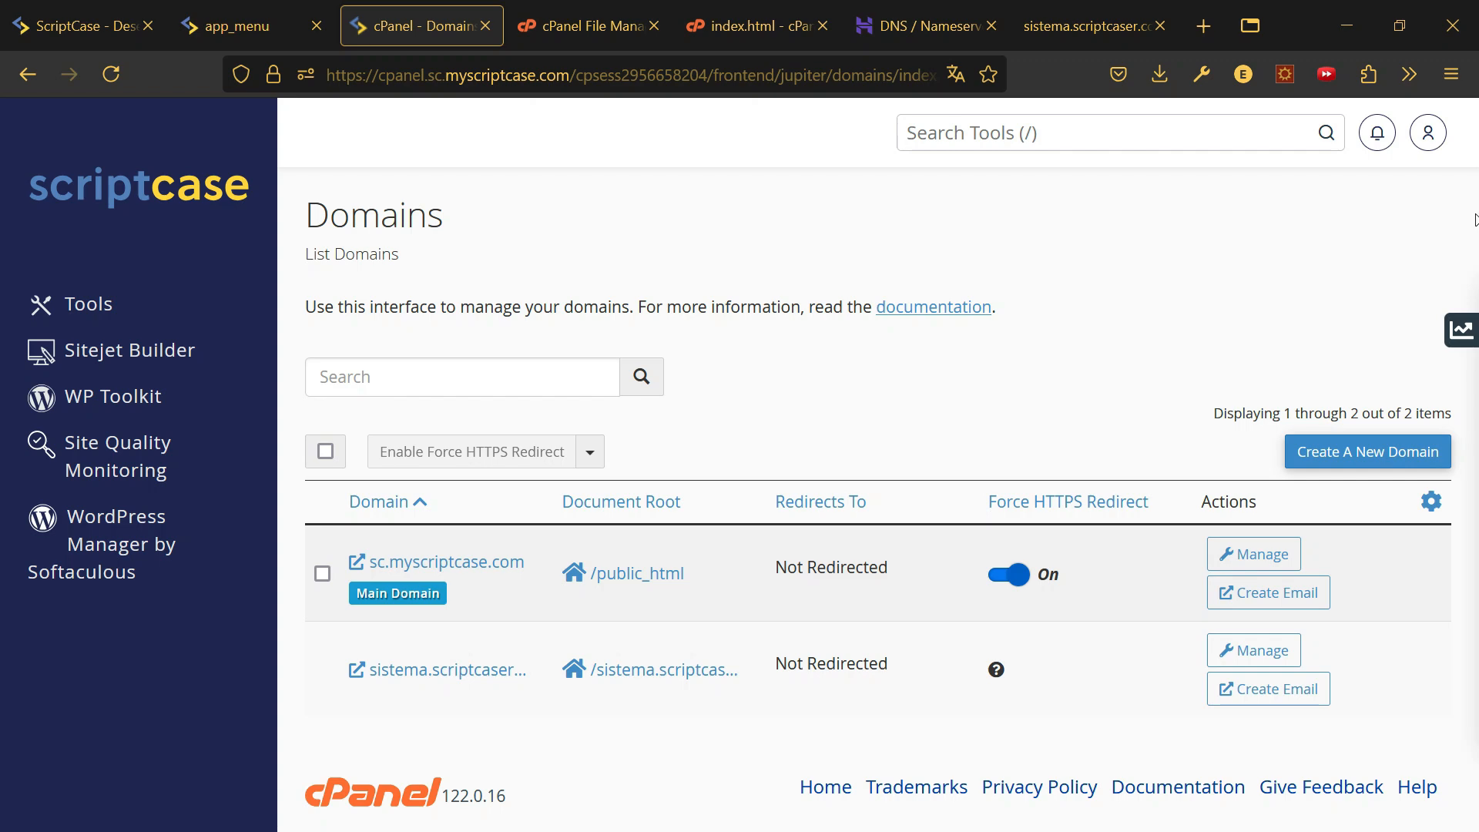
left_click(143, 197)
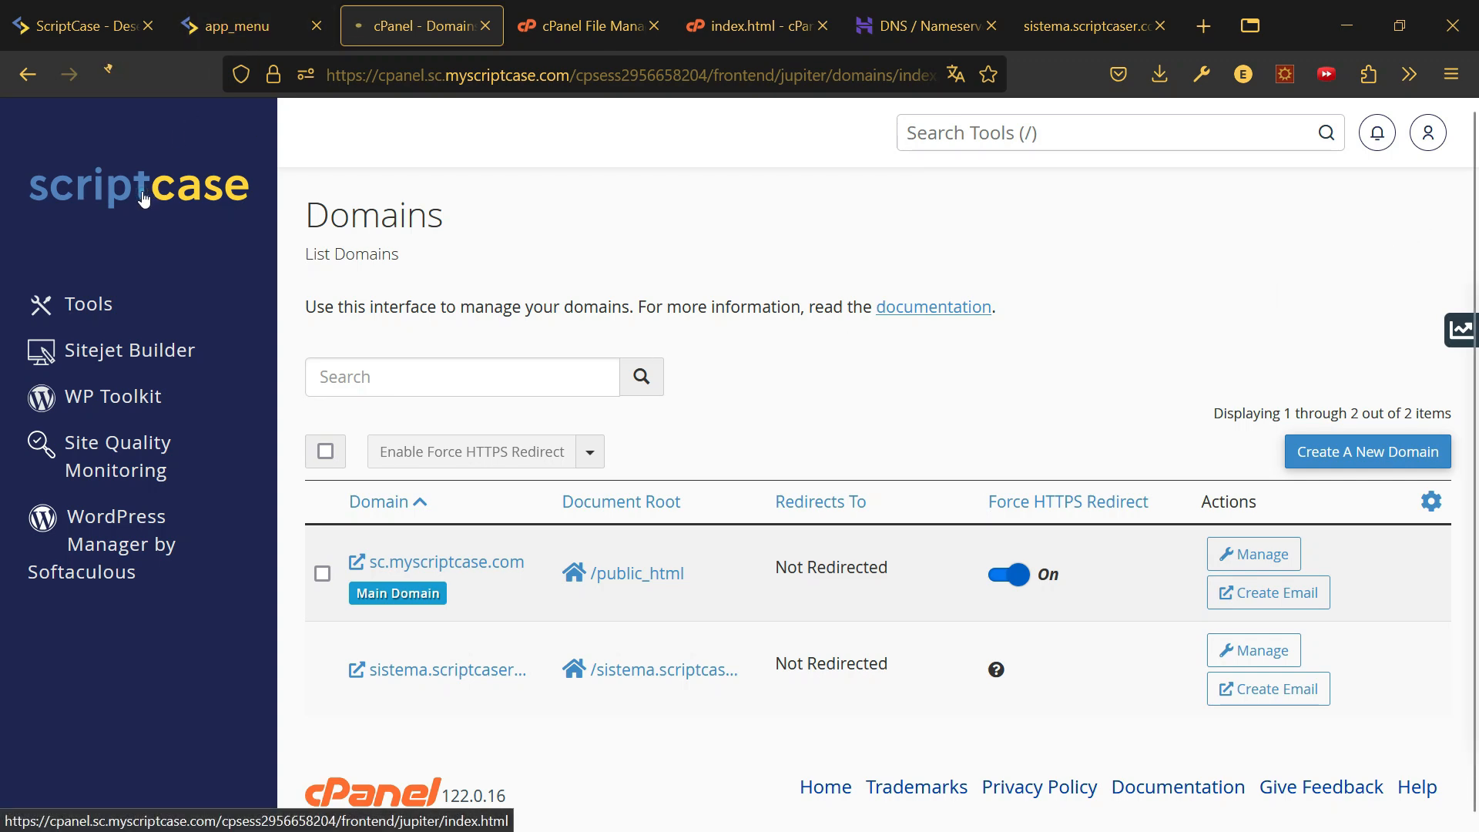
- Open SSL/TLS Status and tick sistema.scriptcaser.com, AutoSSL validated until December 14, 2024
scroll(611, 465, "down", 8)
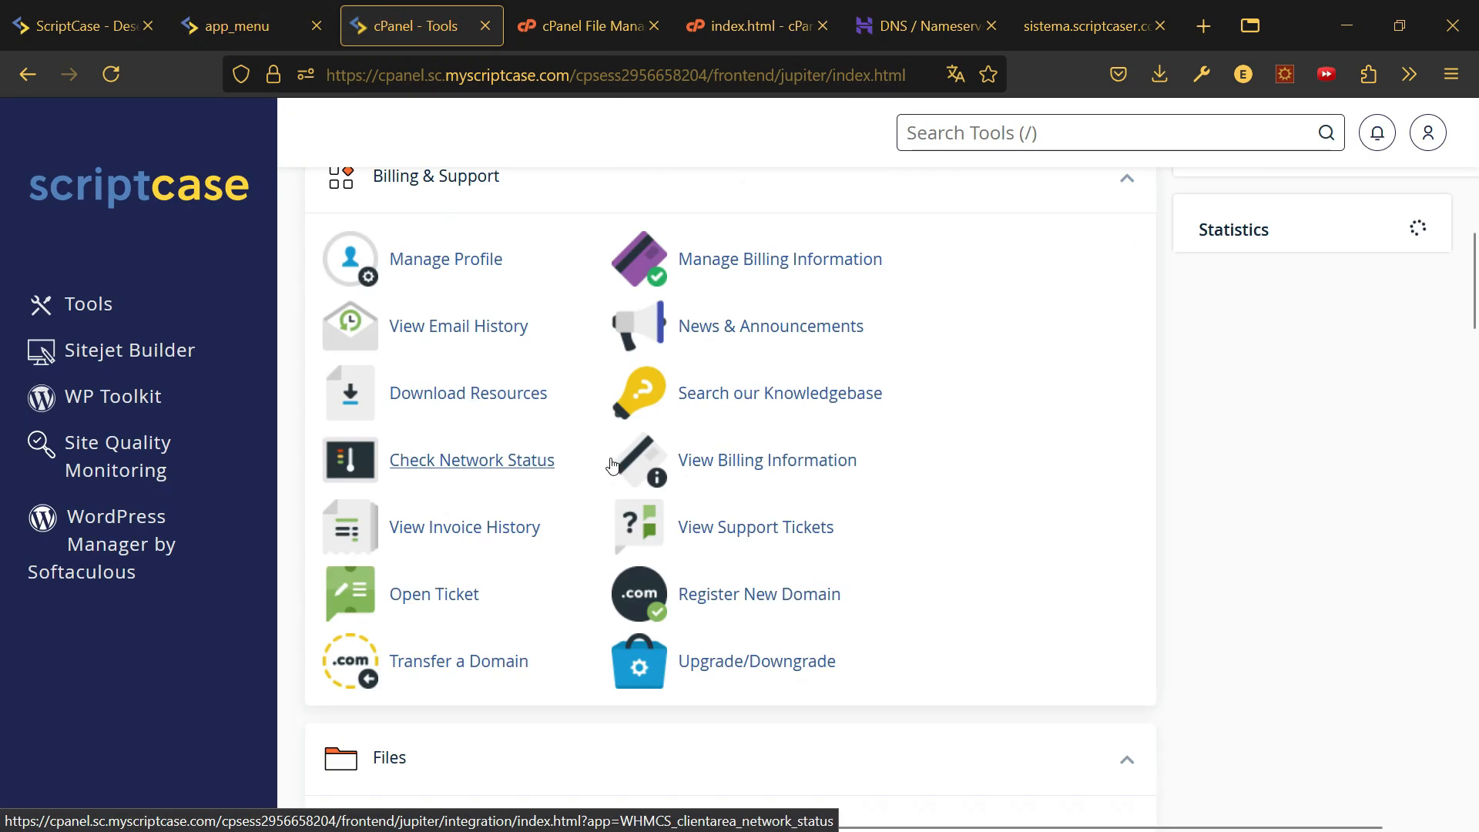
scroll(612, 465, "down", 20)
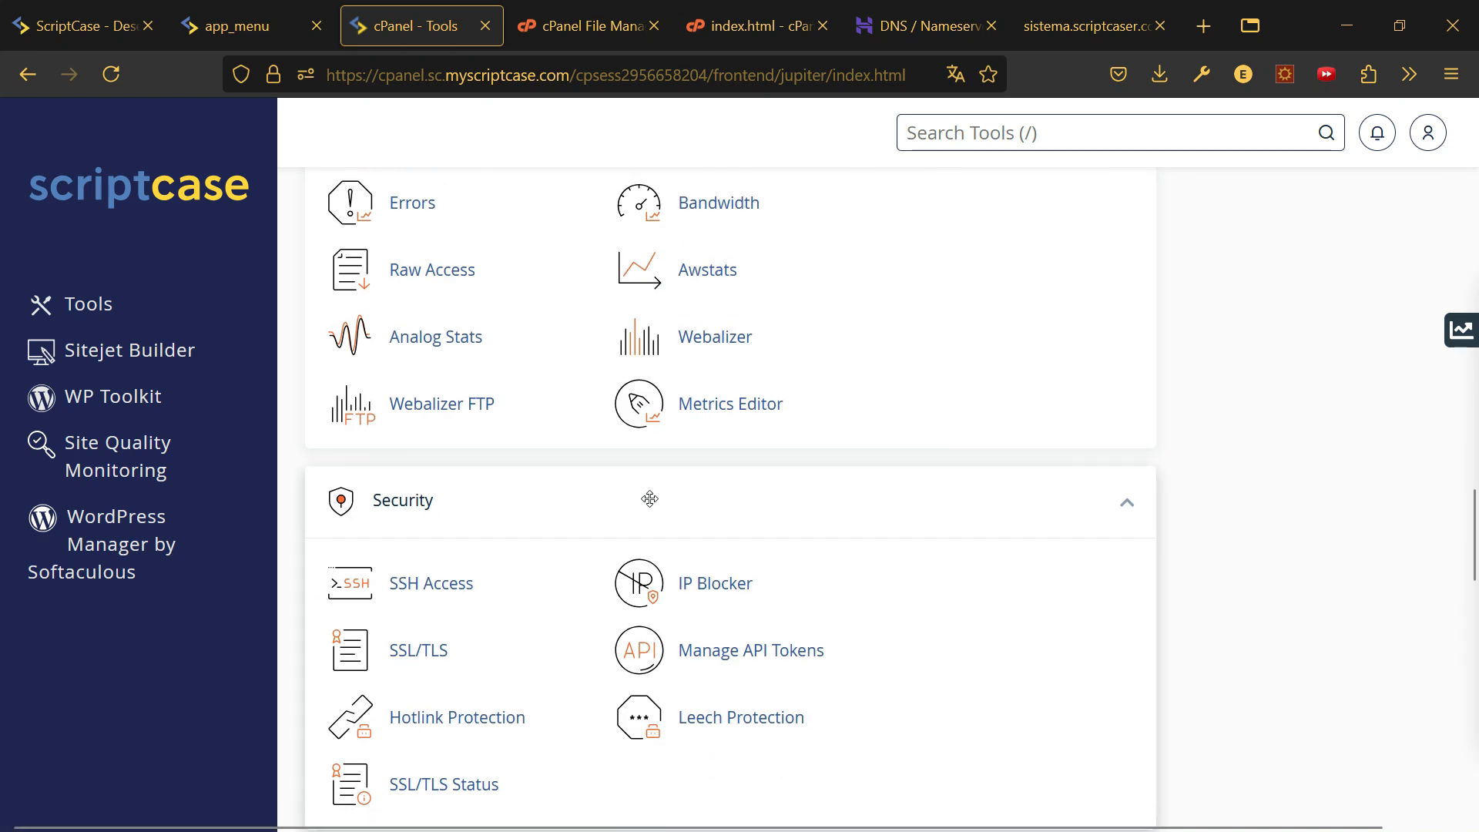
scroll(650, 499, "down", 5)
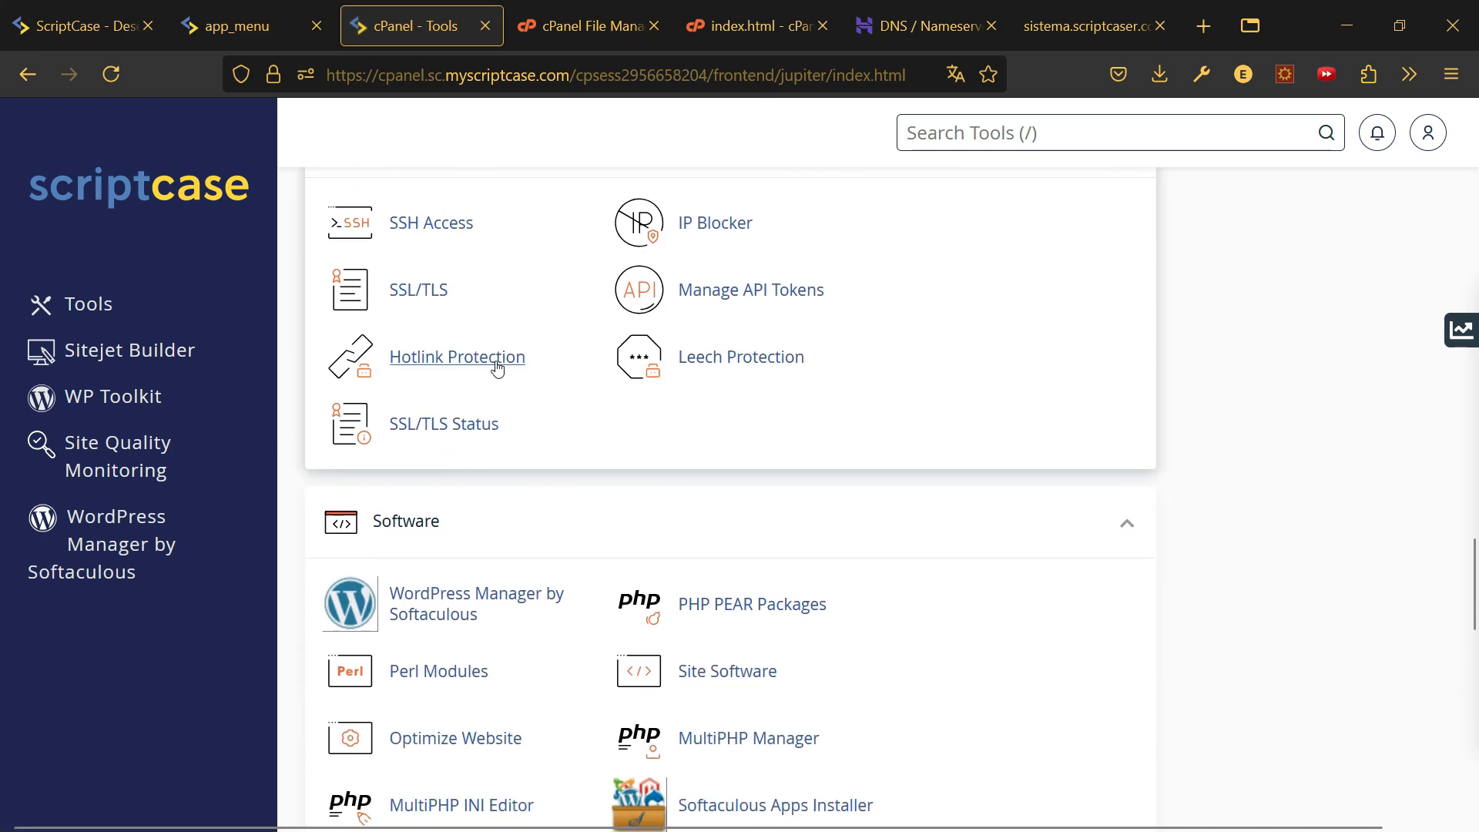
left_click(442, 427)
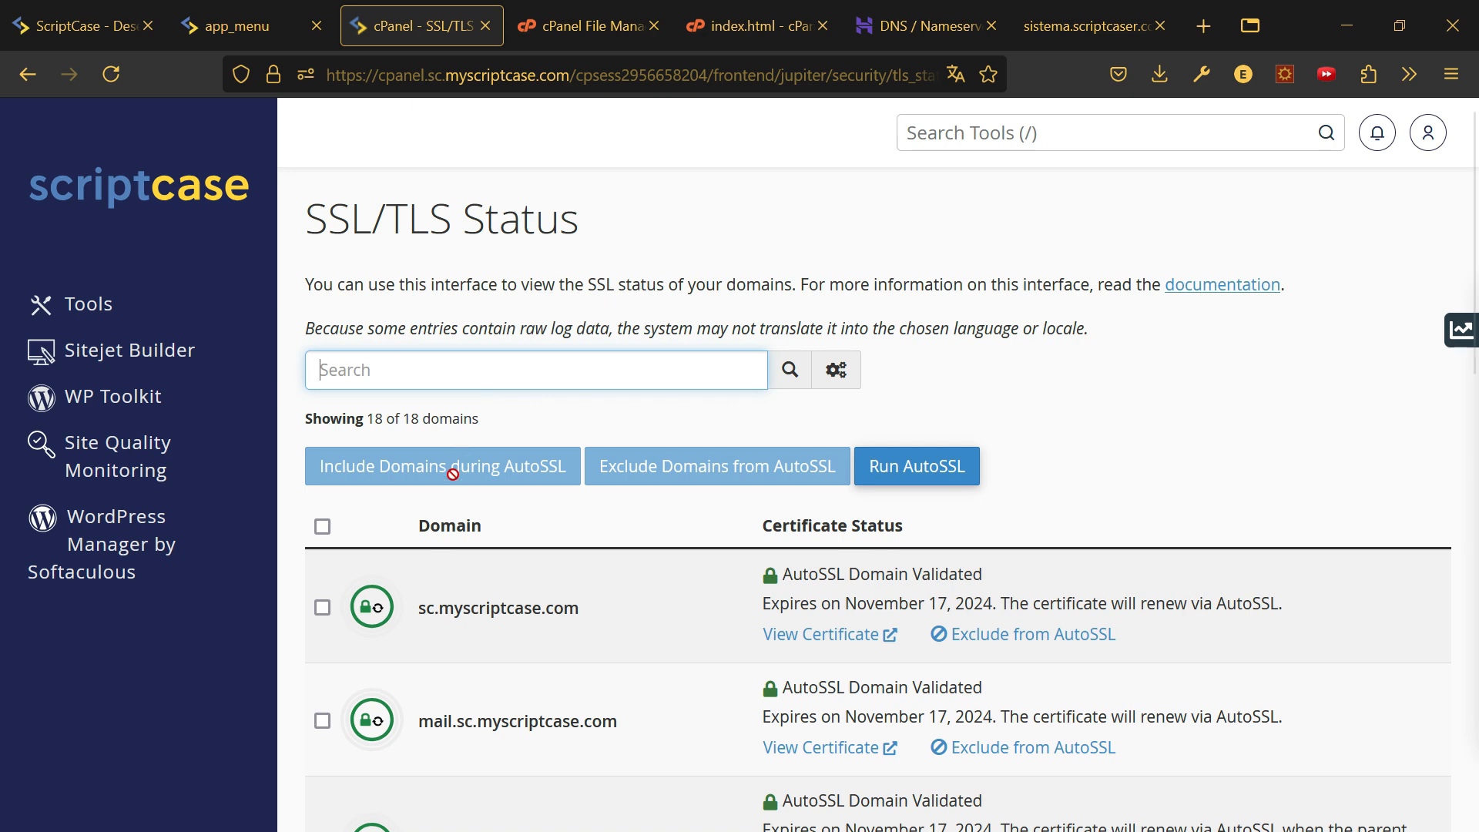
scroll(393, 578, "down", 4)
scroll(392, 570, "down", 4)
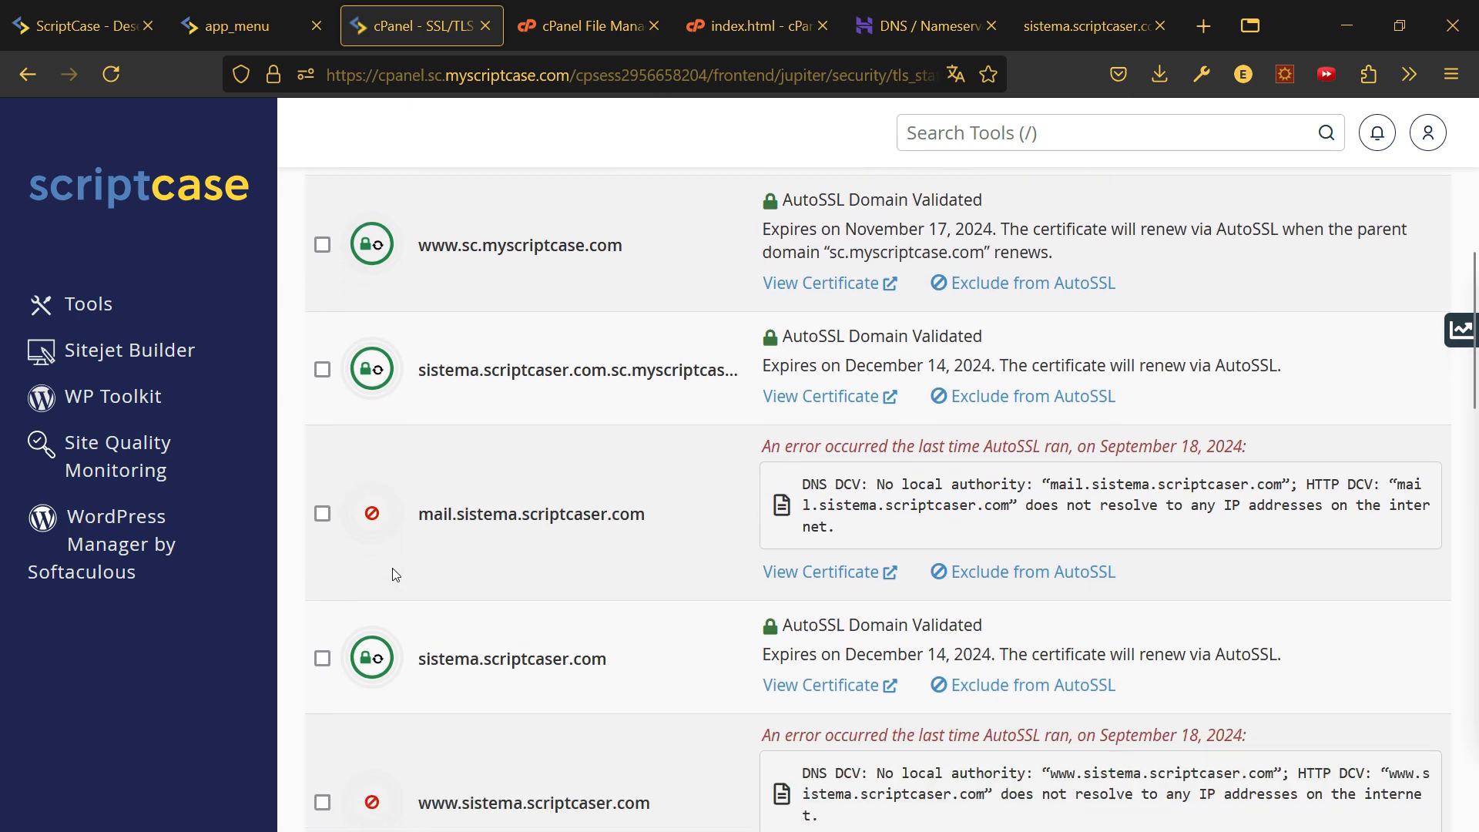
scroll(394, 574, "down", 2)
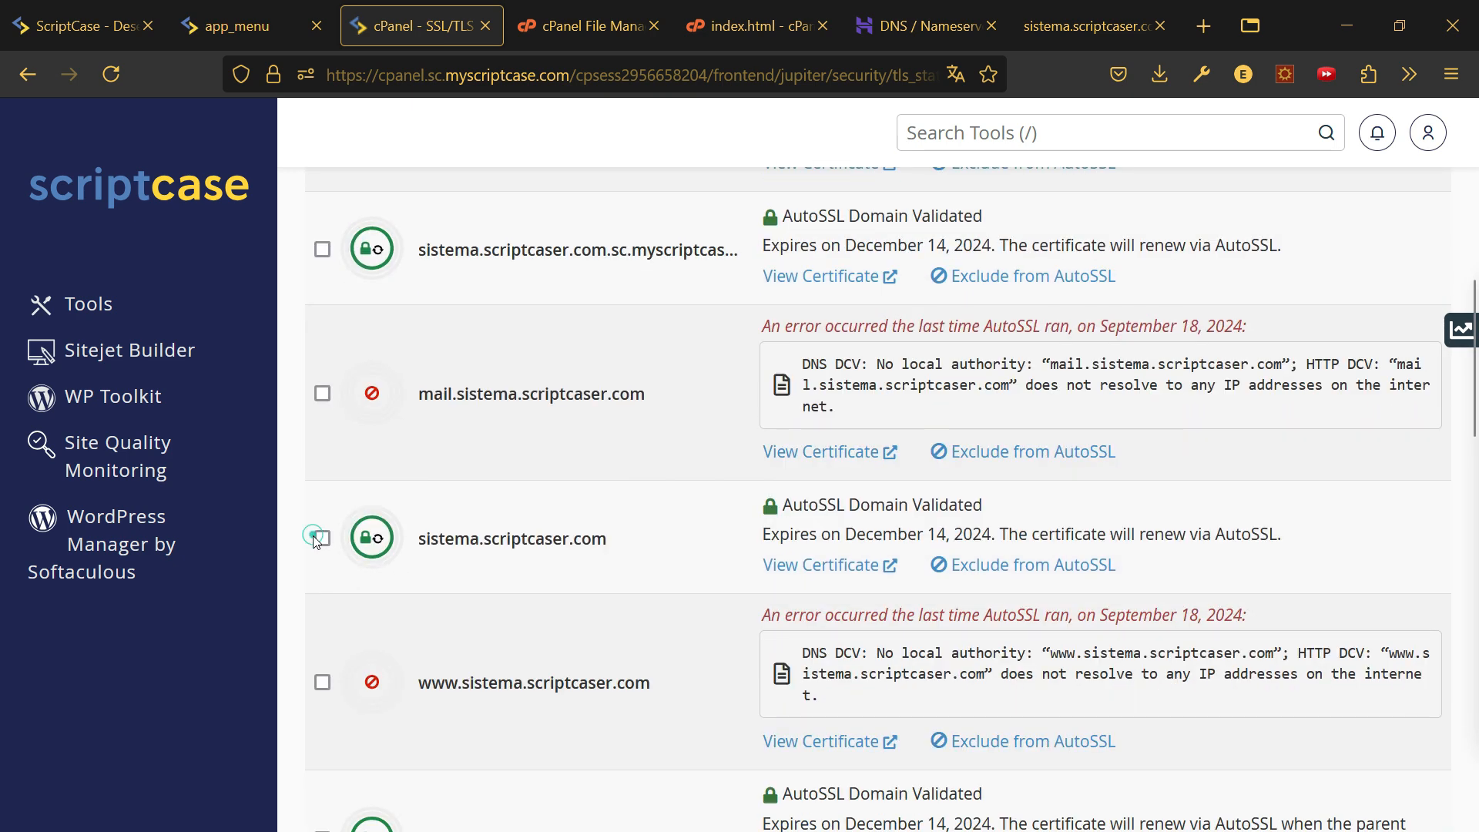
left_click(323, 539)
scroll(469, 561, "up", 10)
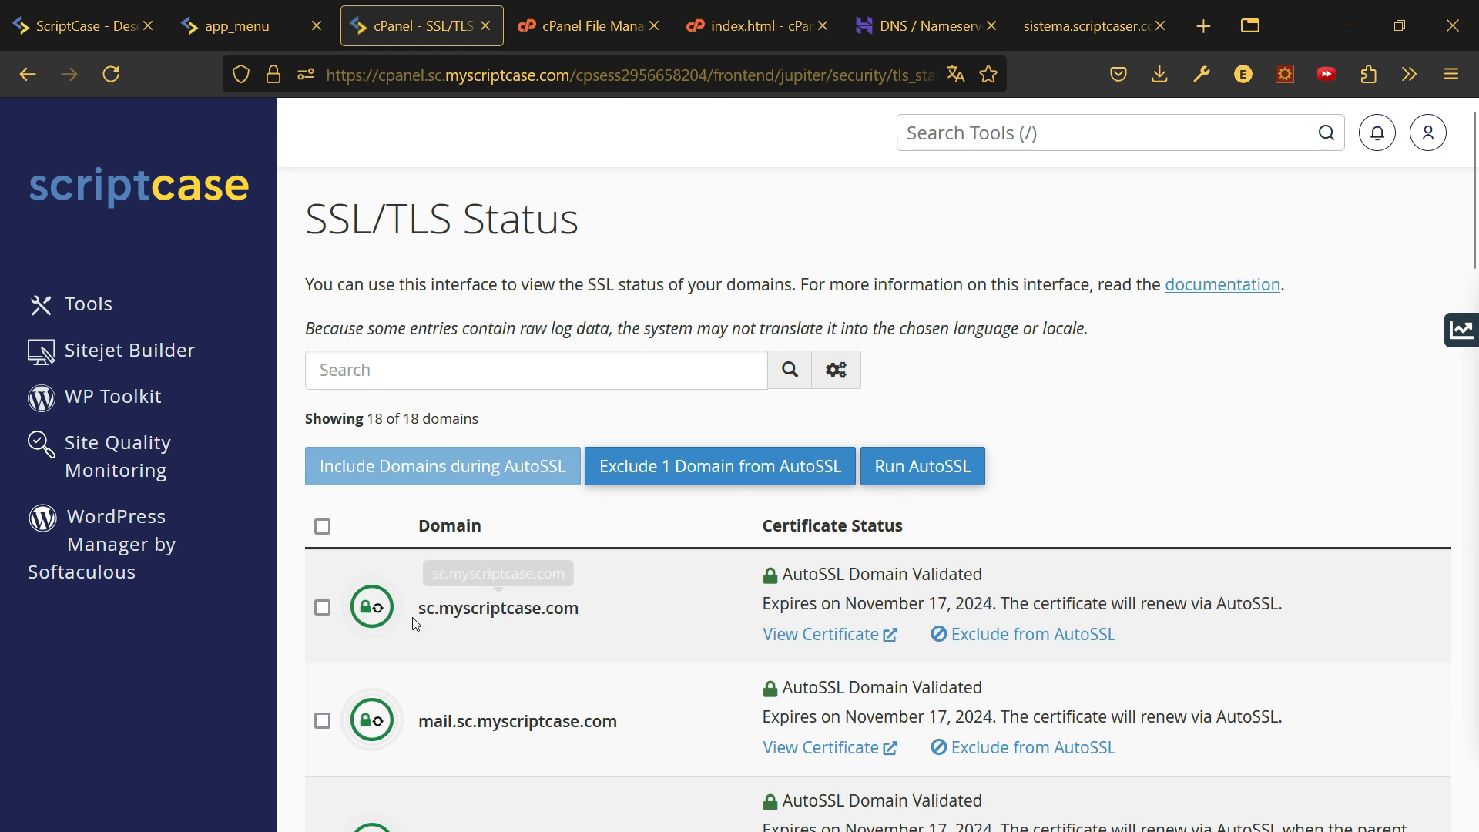
scroll(470, 602, "down", 7)
scroll(480, 570, "down", 3)
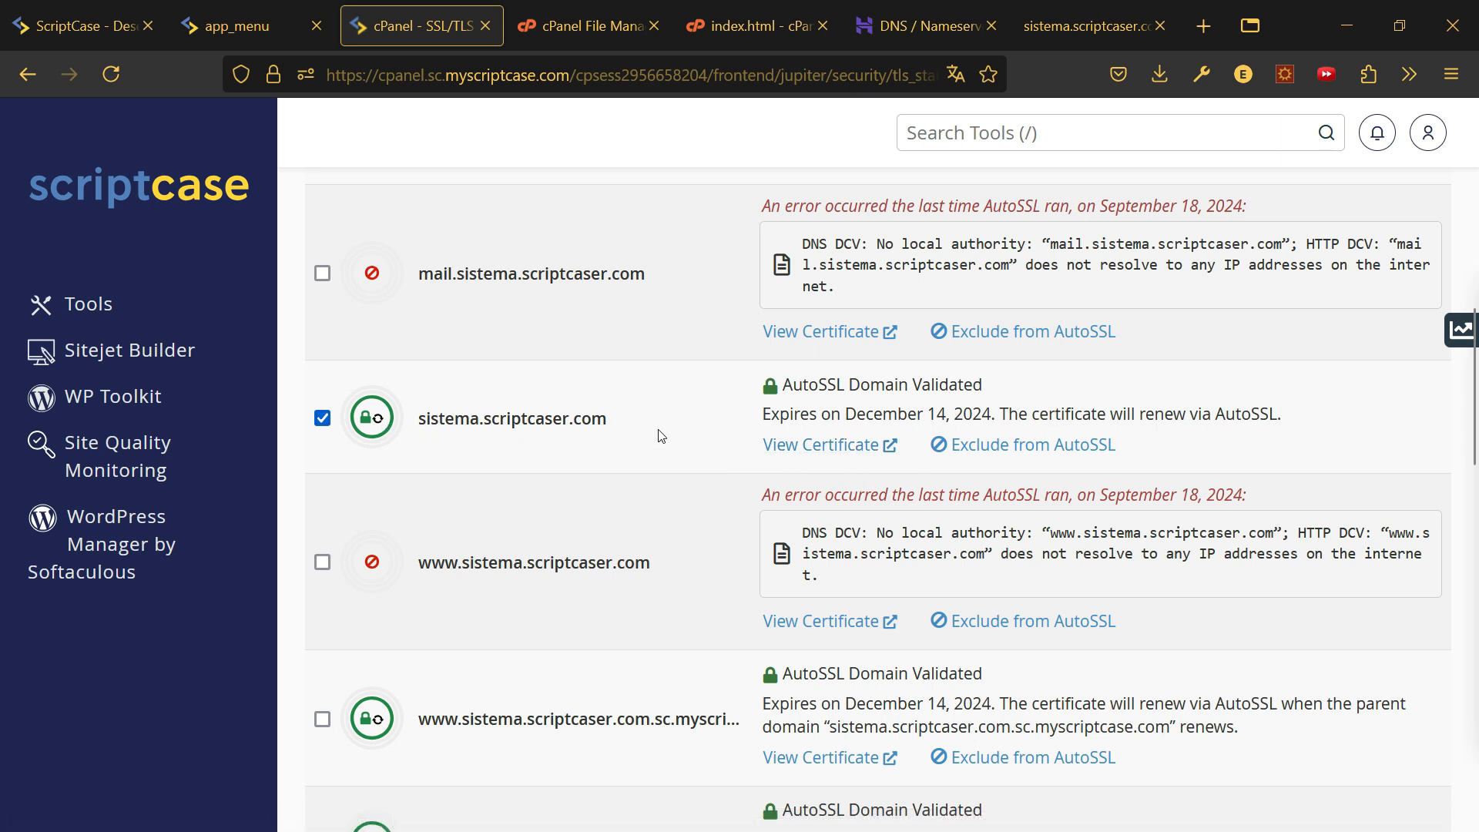
- Reload sistema.scriptcaser.com and confirm via the padlock that its HTTPS connection is secure
left_click(1090, 17)
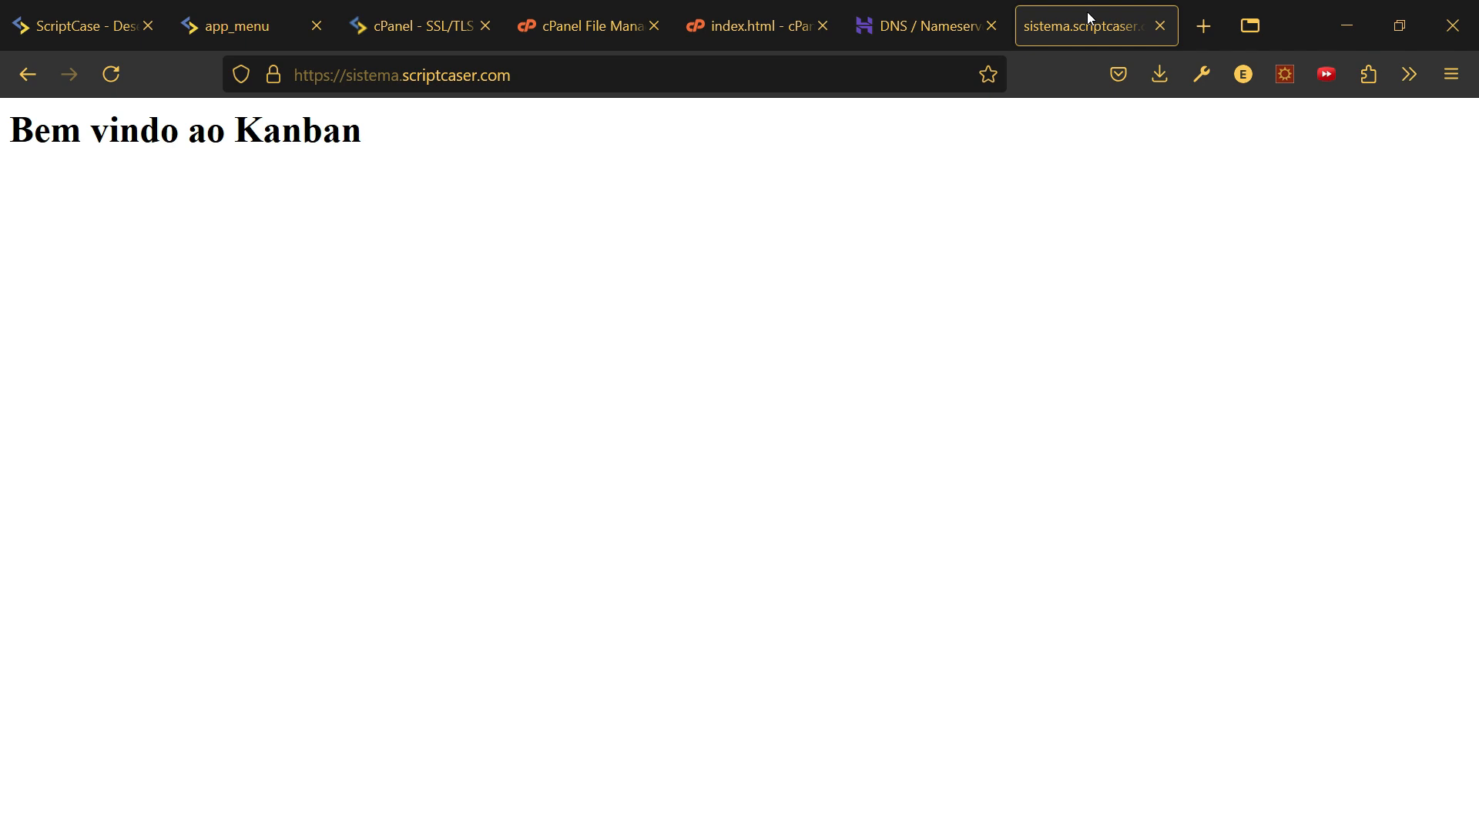
left_click(552, 84)
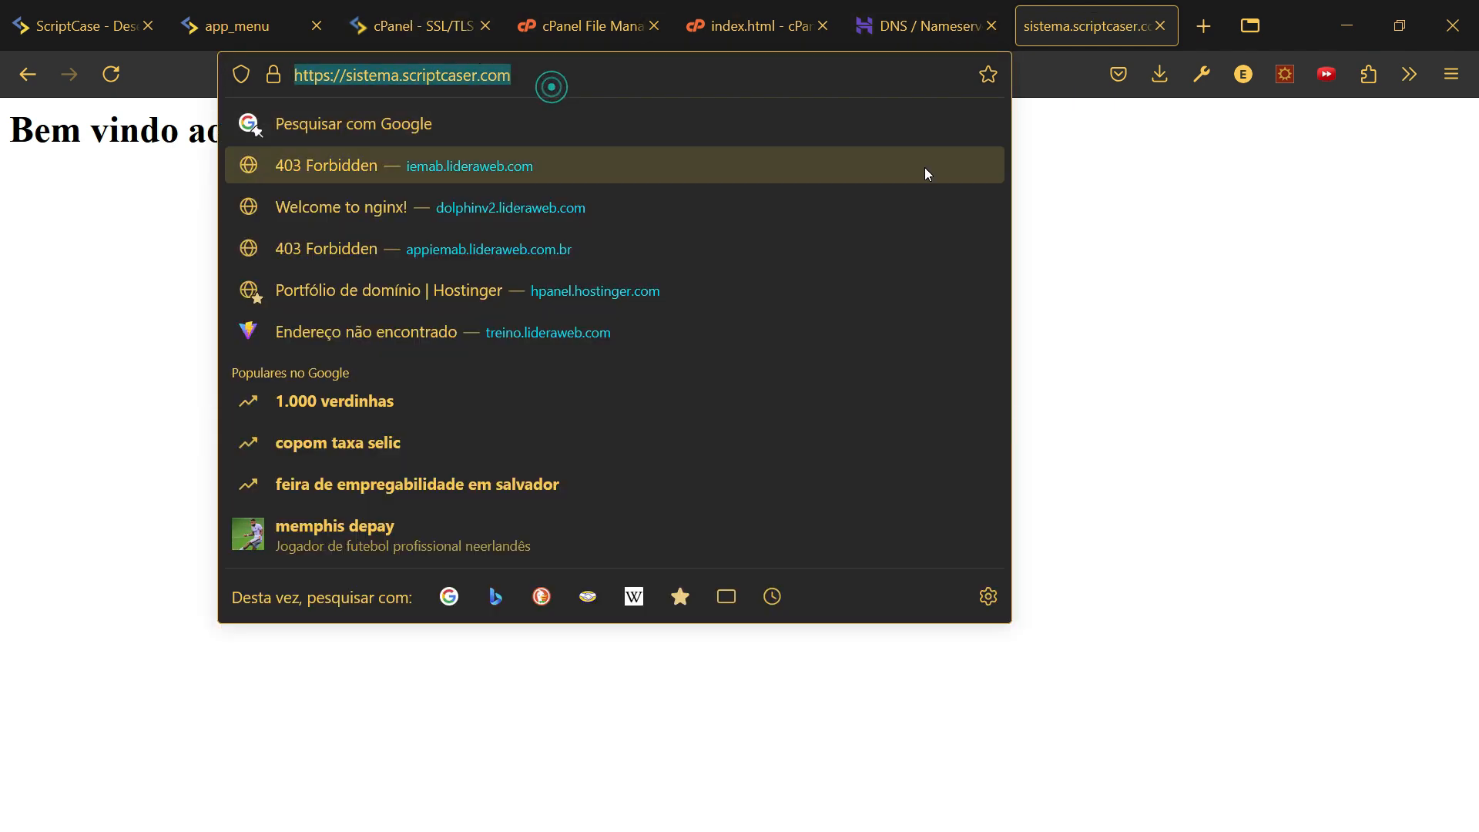
key("Escape")
key("Return")
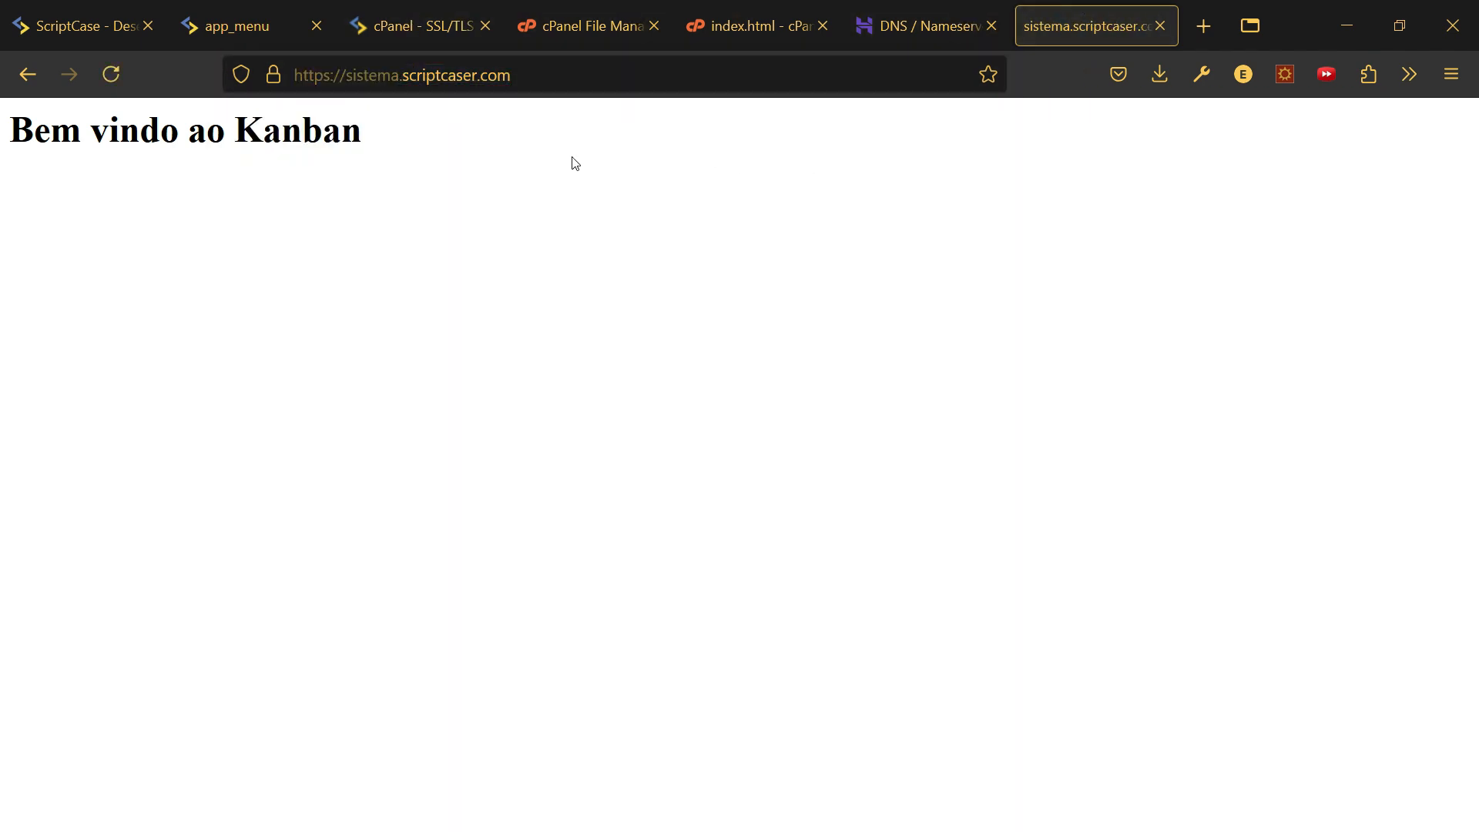
left_click(274, 75)
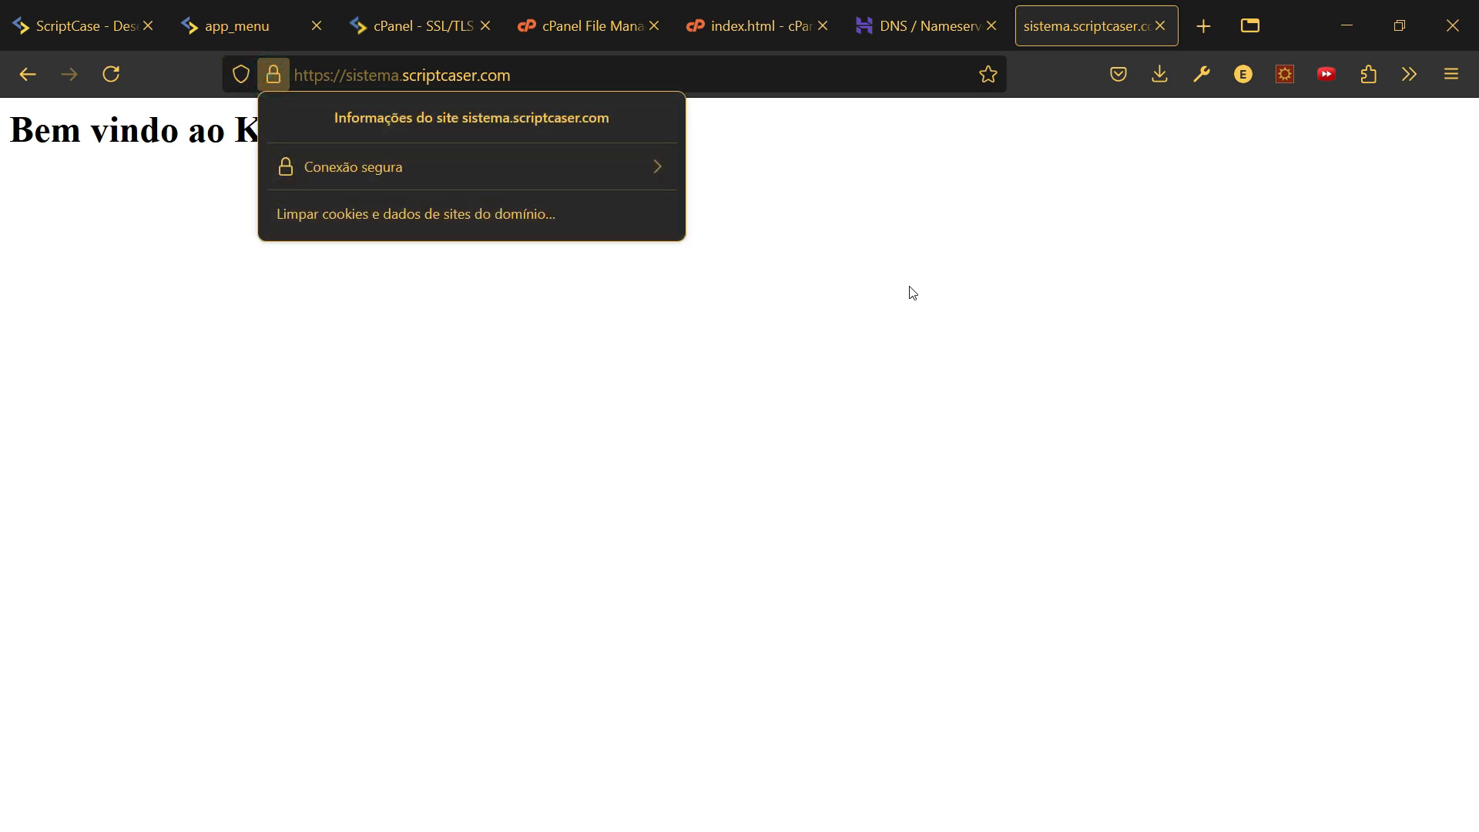
key("Escape")
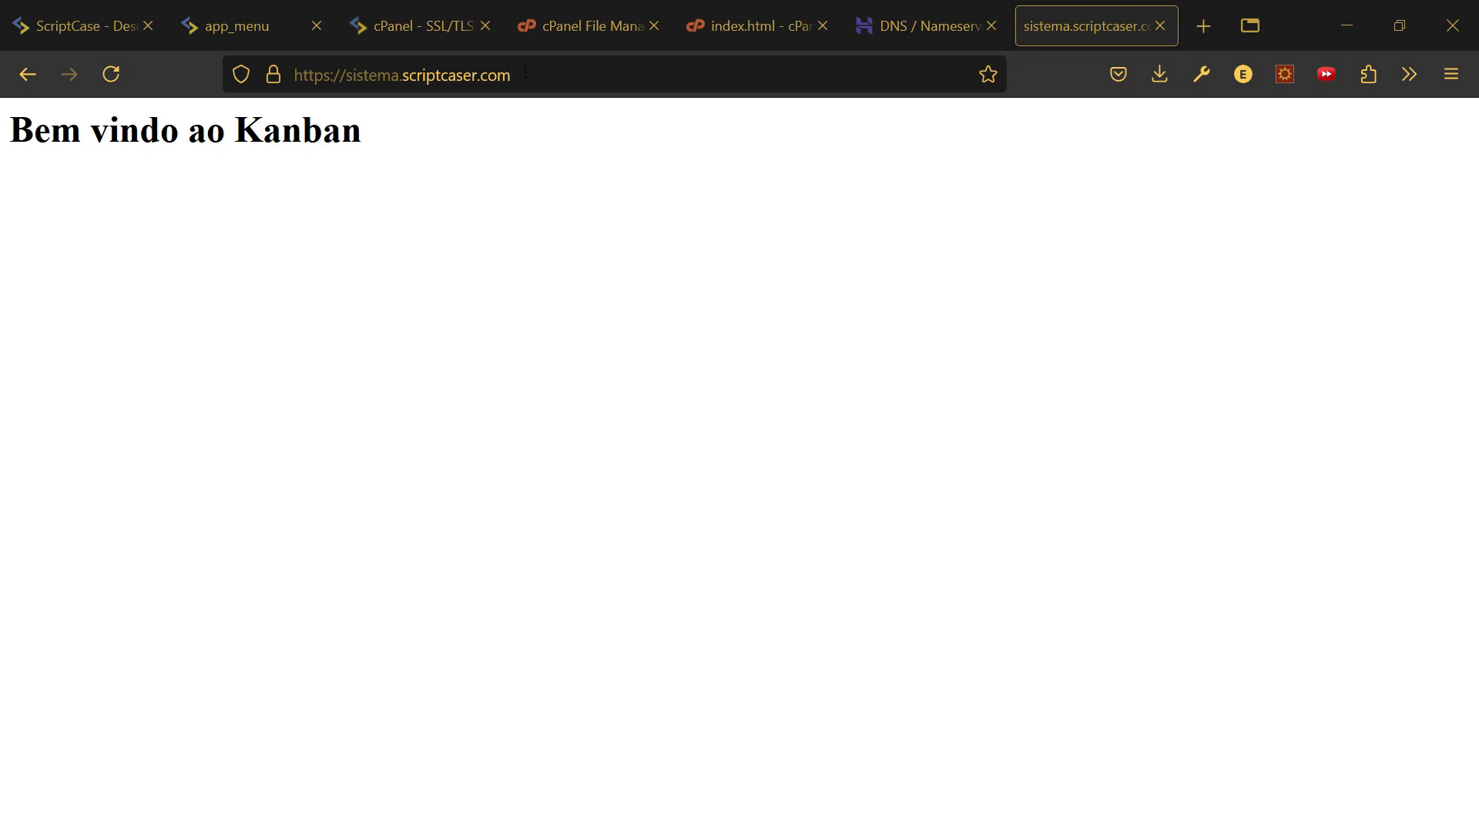
left_click(590, 30)
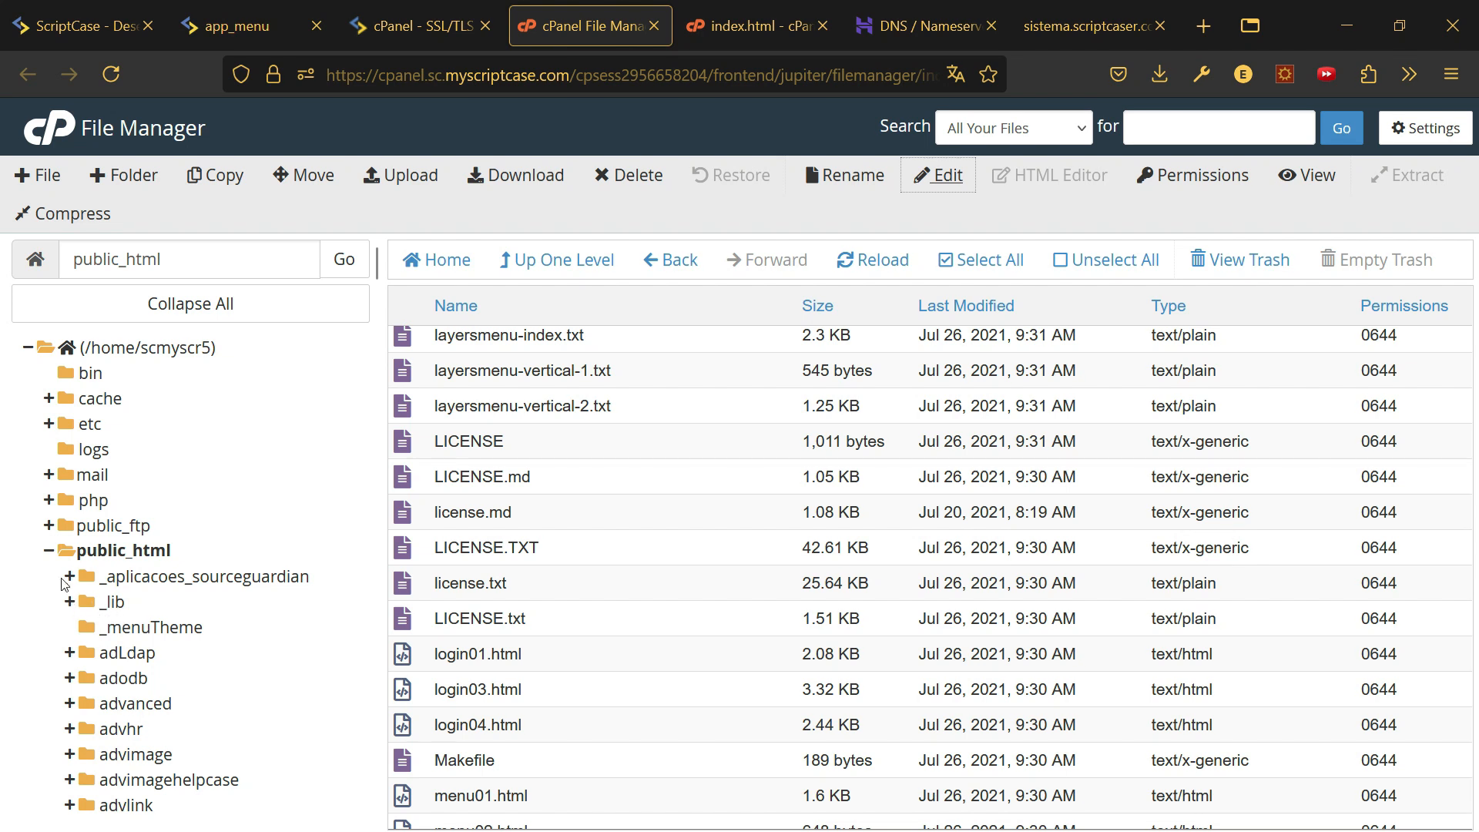
- Permanently delete index.html from the sistema.scriptcaser.com folder, skipping the trash
left_click(49, 550)
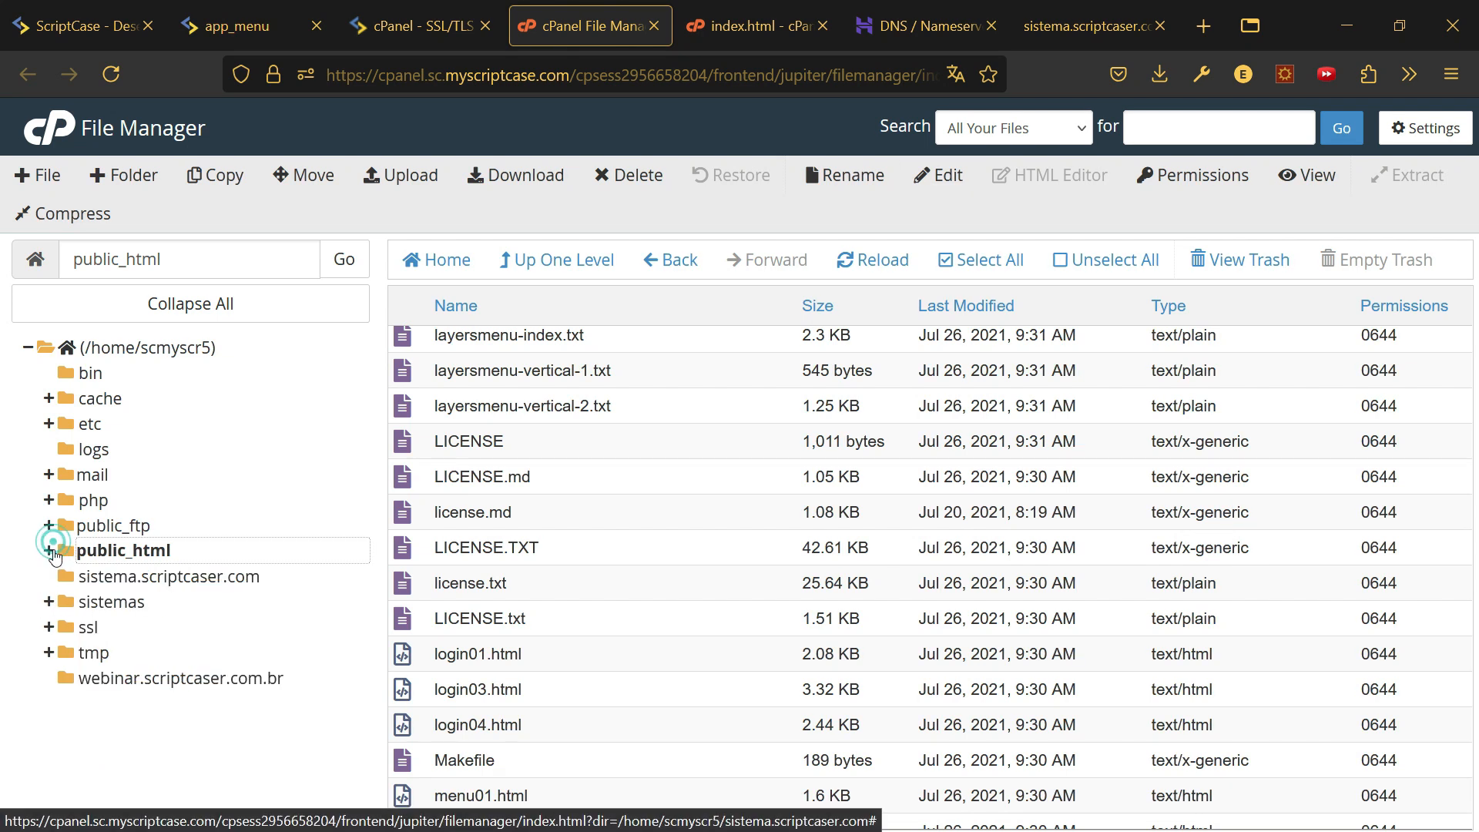
left_click(141, 582)
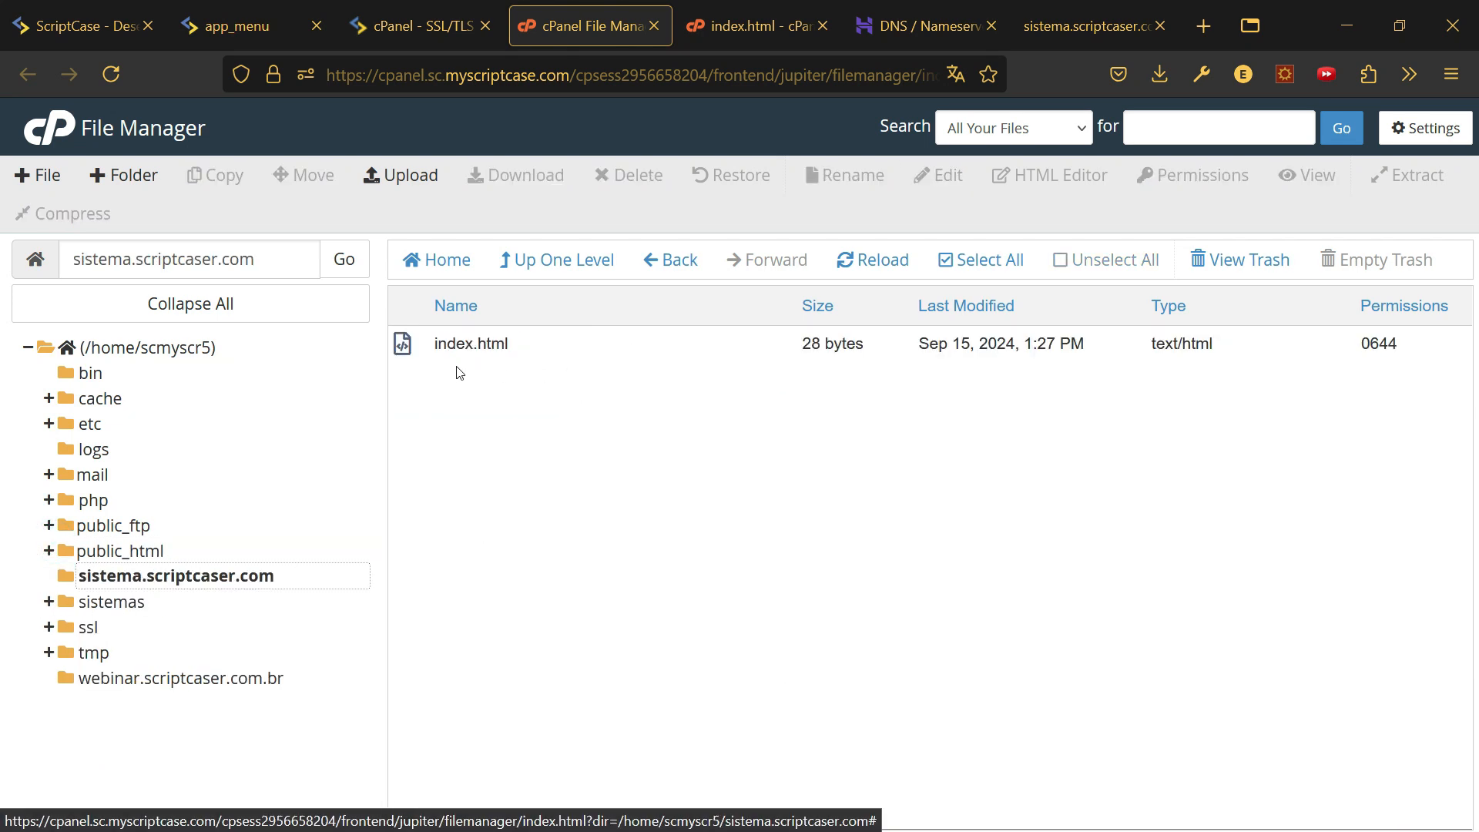
left_click(453, 340)
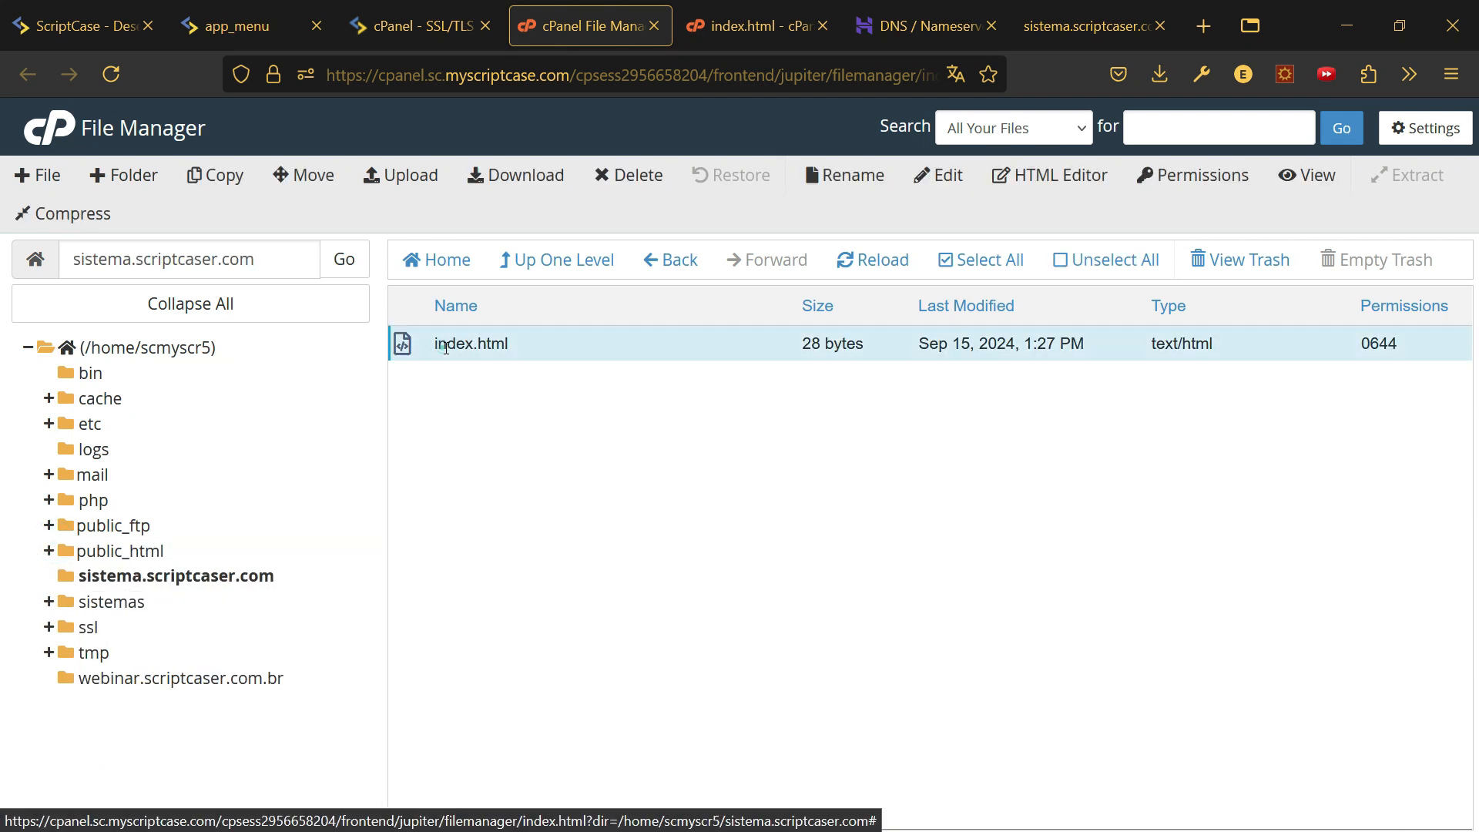
left_click(633, 181)
left_click(724, 475)
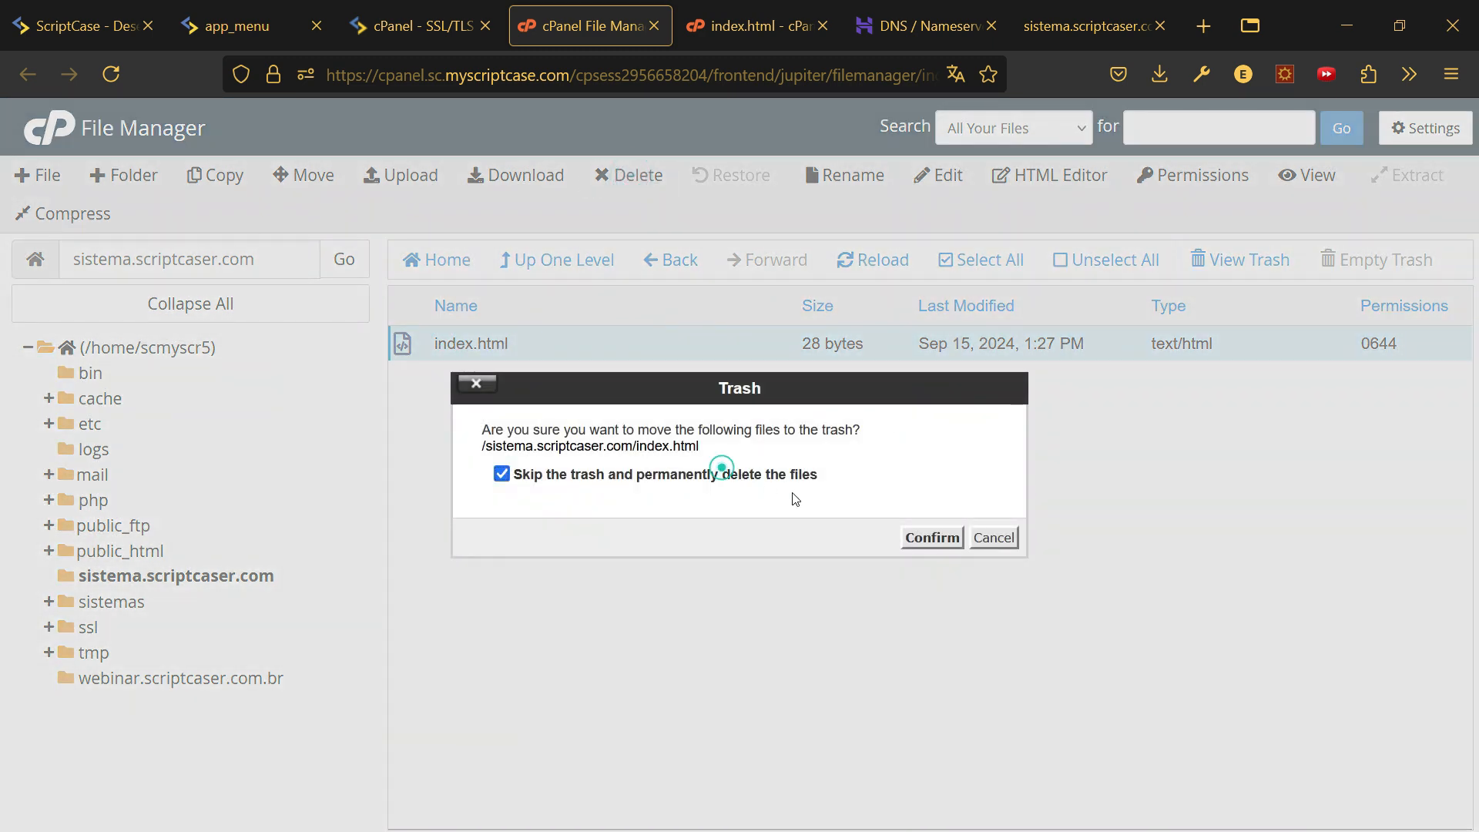
left_click(932, 537)
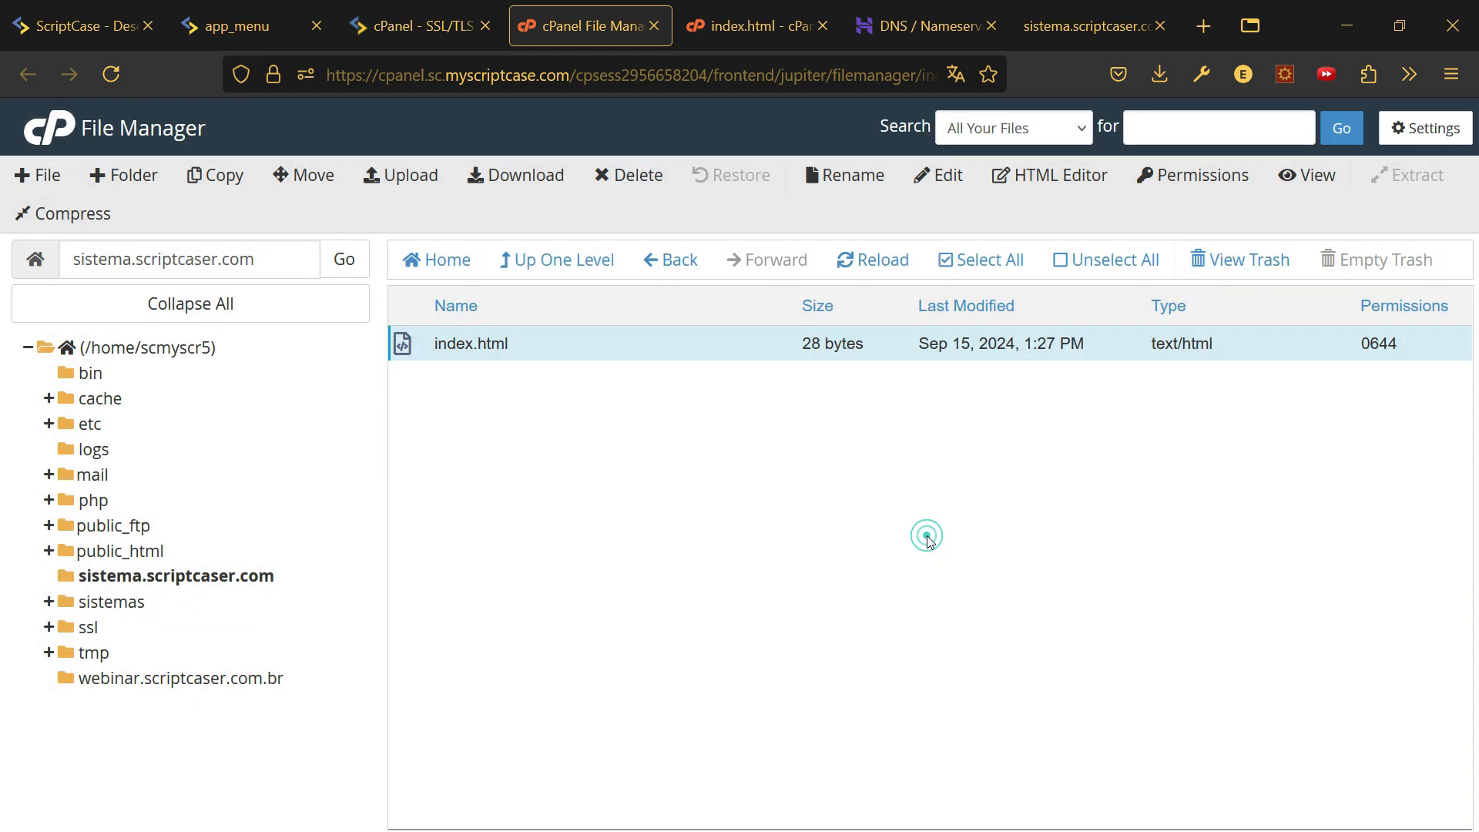
- Upload Kanban_20240915111913000000.tar.gz (310.42 MB) into the sistema.scriptcaser.com folder
left_click(402, 176)
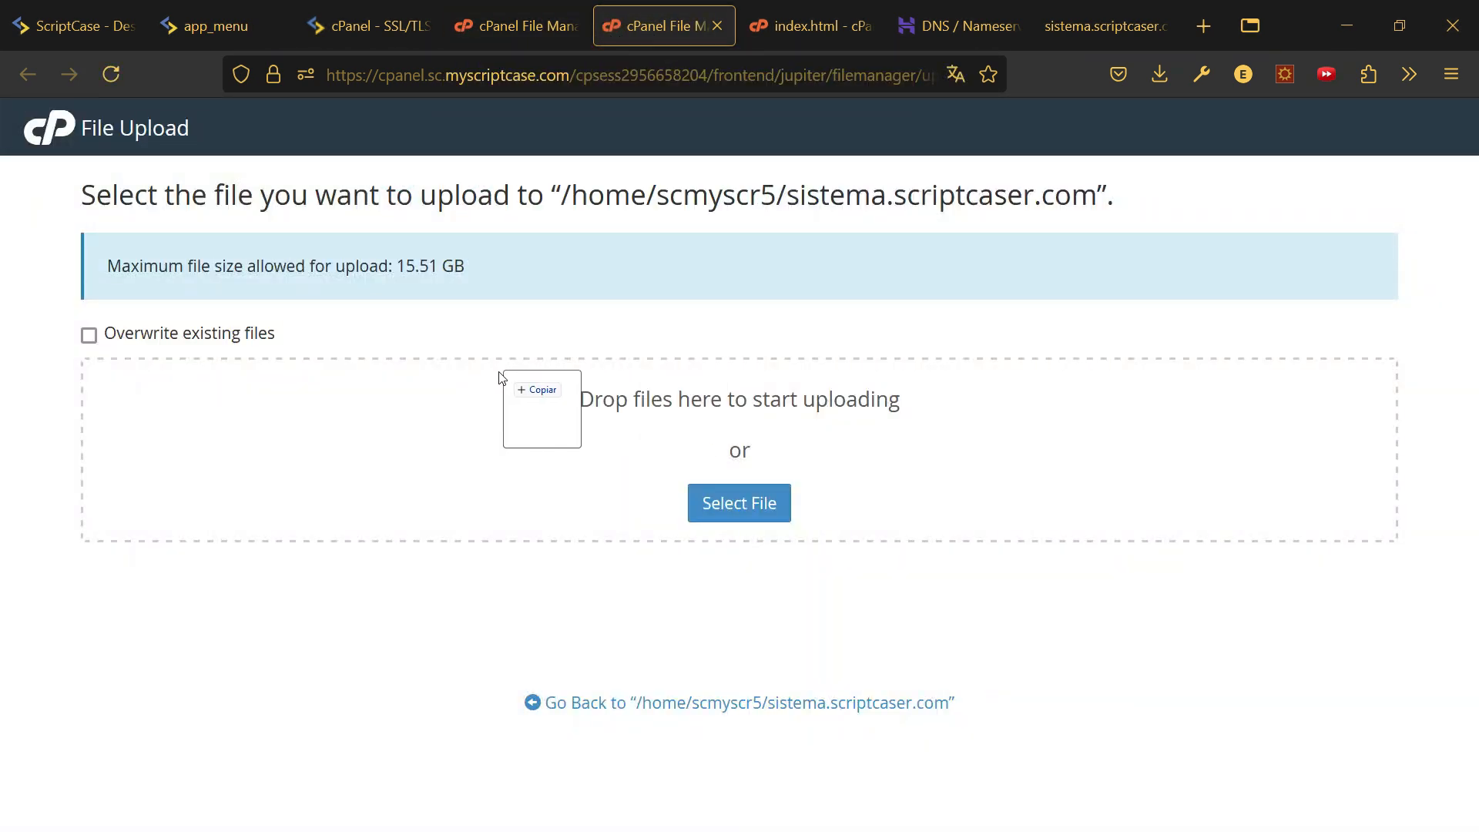
mouse_move(501, 462)
left_mouse_down()
mouse_move(482, 429)
mouse_move(493, 447)
left_mouse_up()
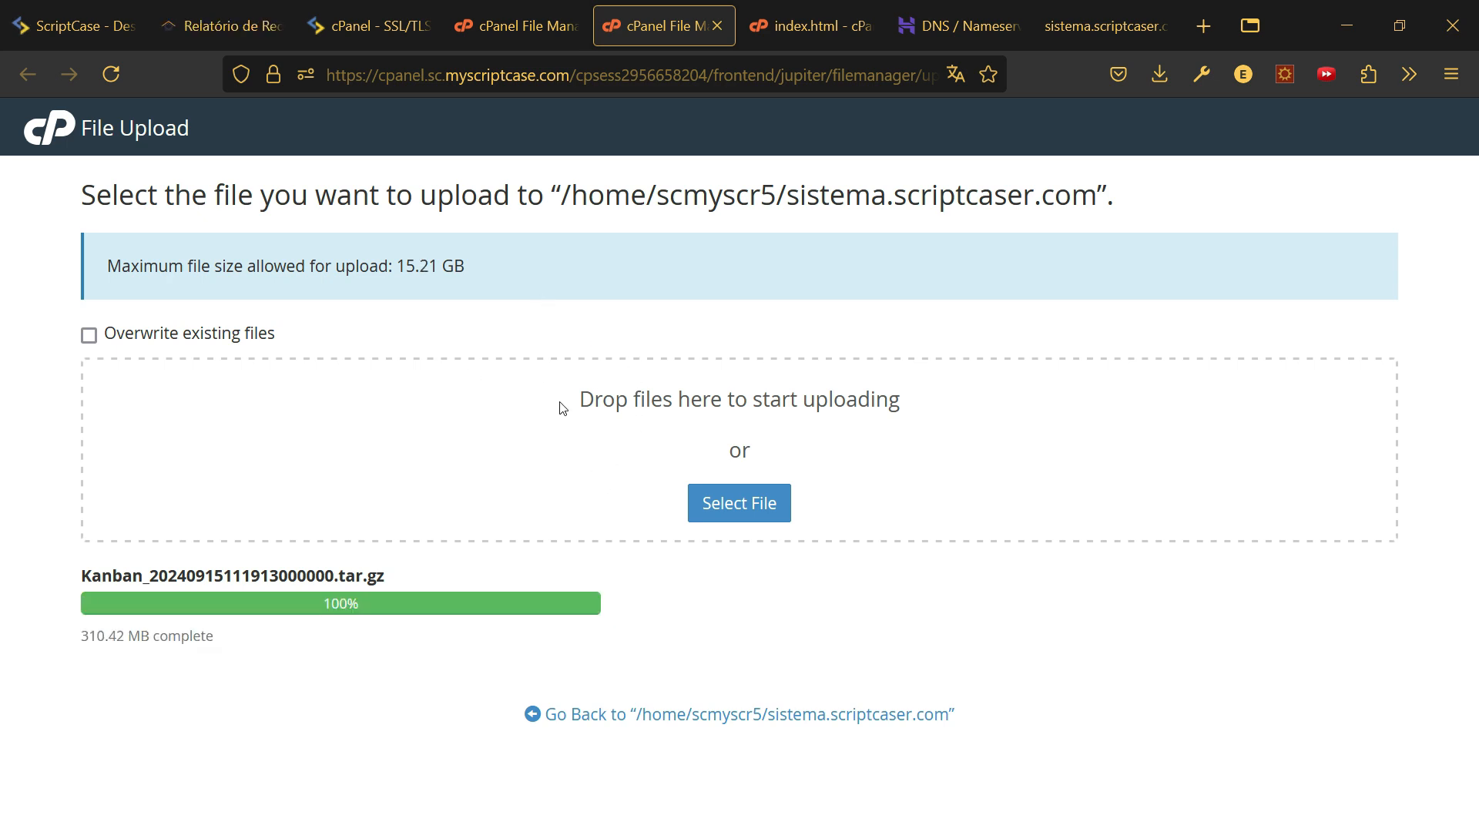
left_click(511, 29)
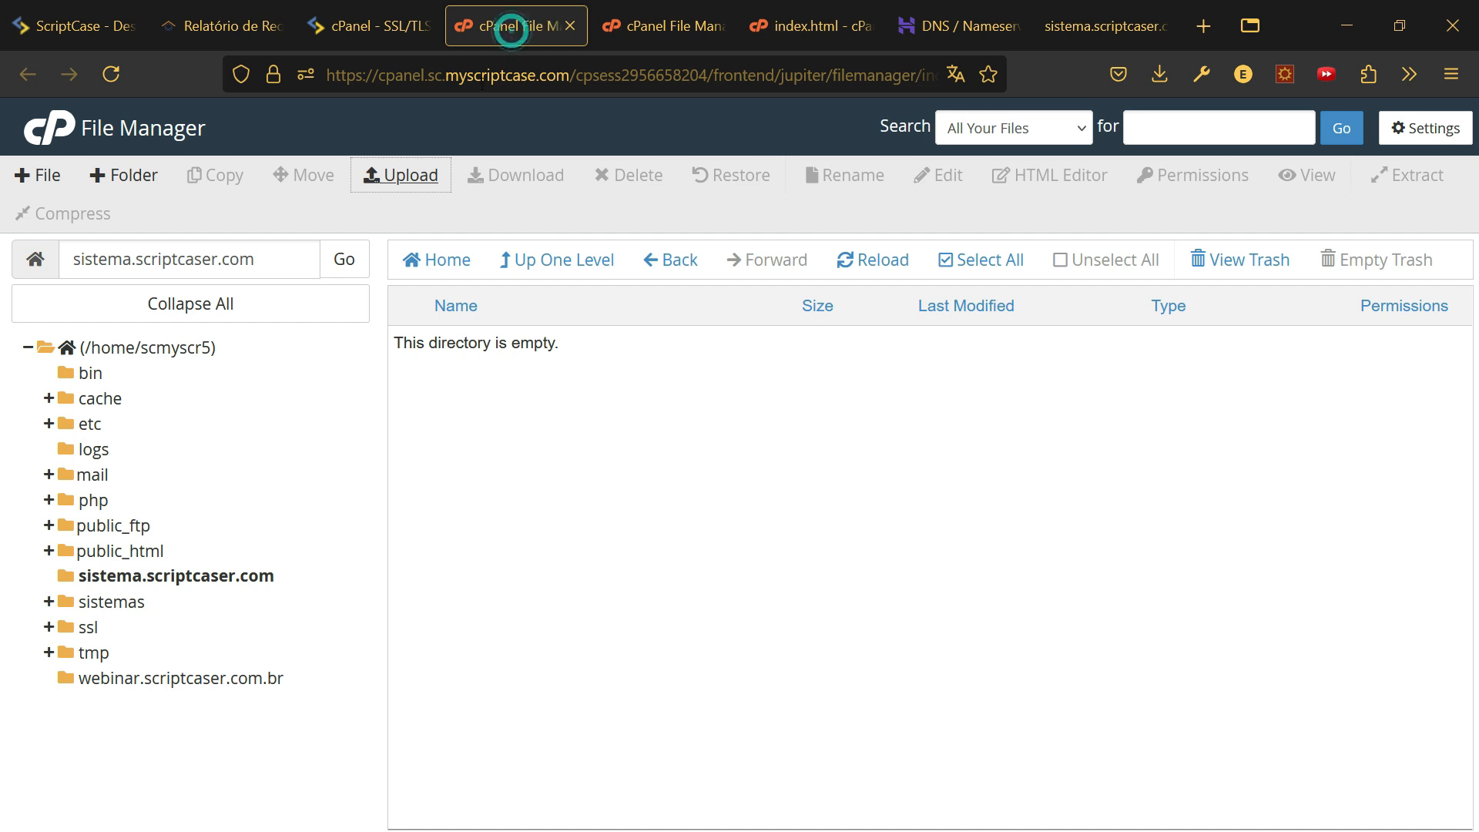
- Extract the Kanban tar.gz archive into /sistema.scriptcaser.com
left_click(869, 266)
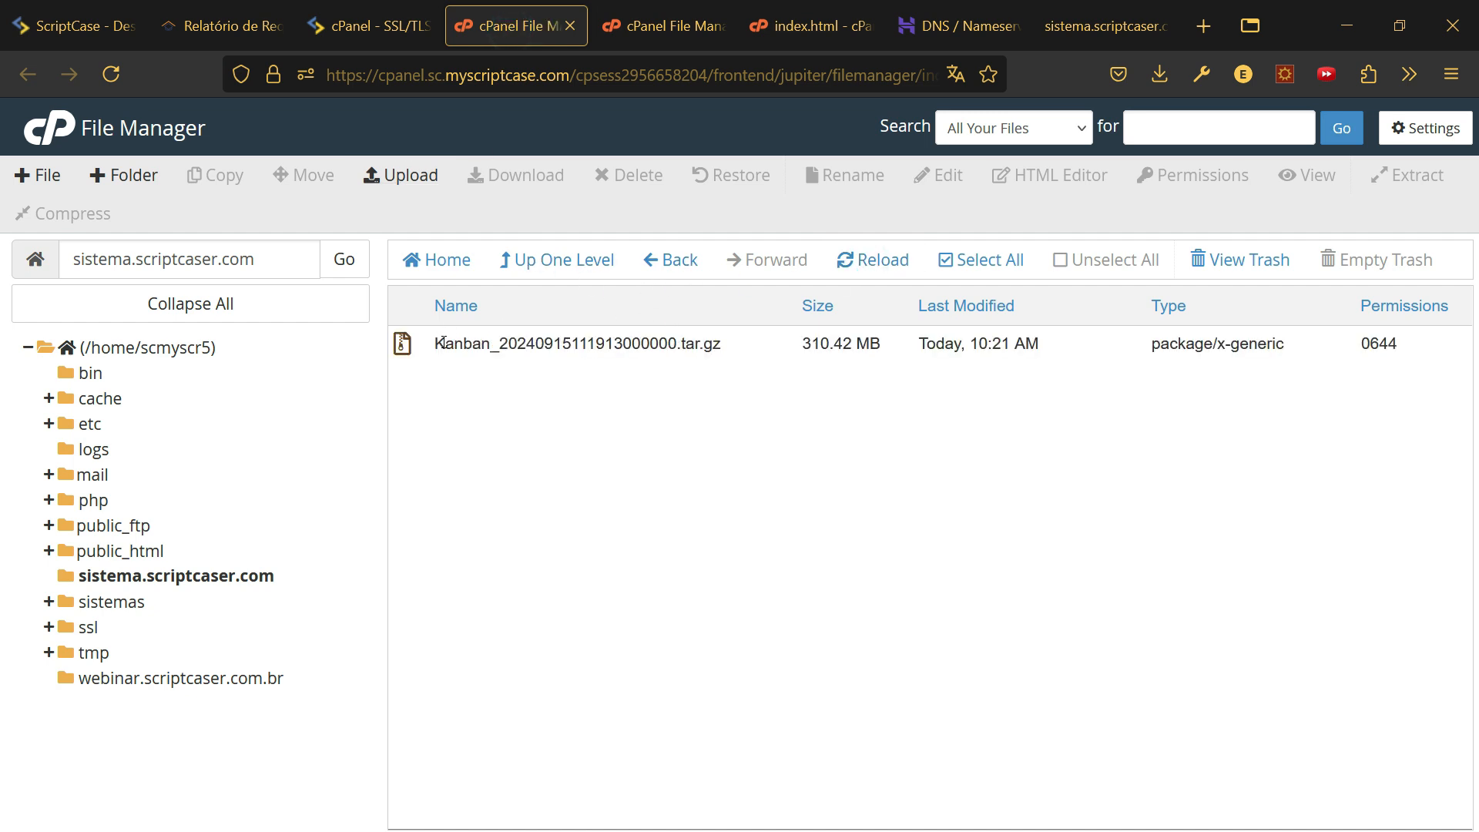
right_click(444, 347)
left_click(538, 600)
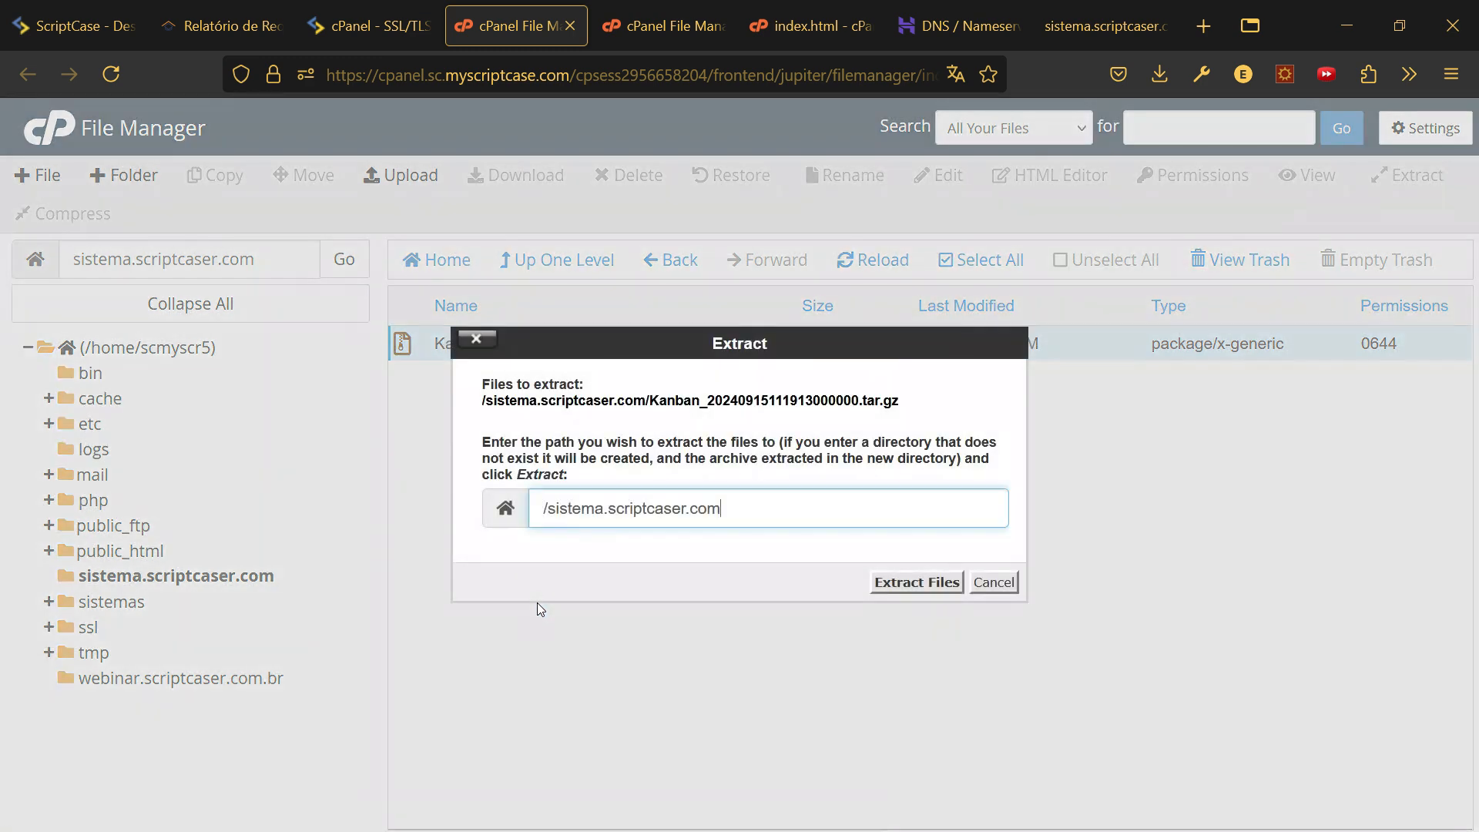
left_click(924, 582)
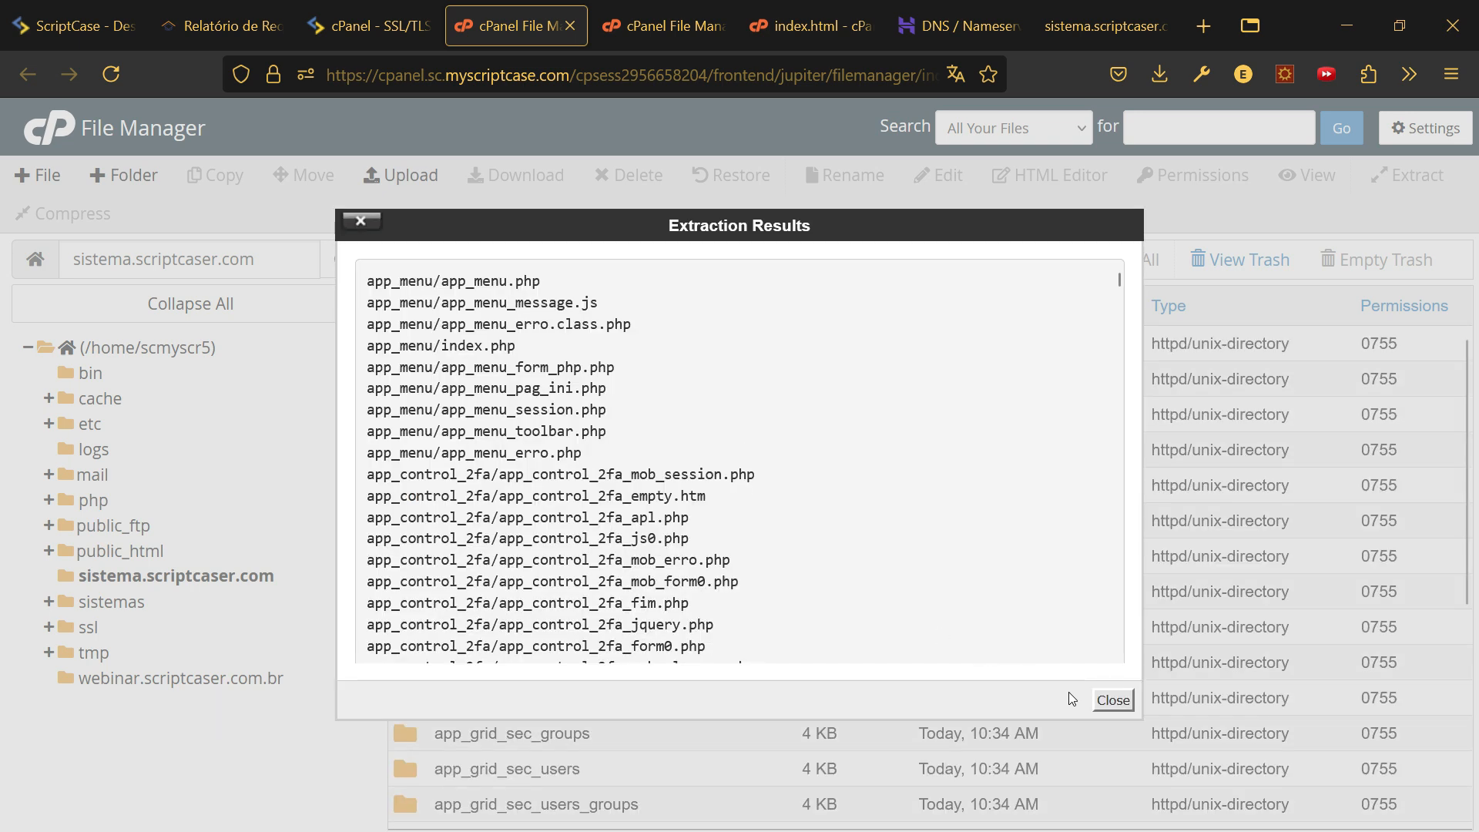
left_click(1113, 700)
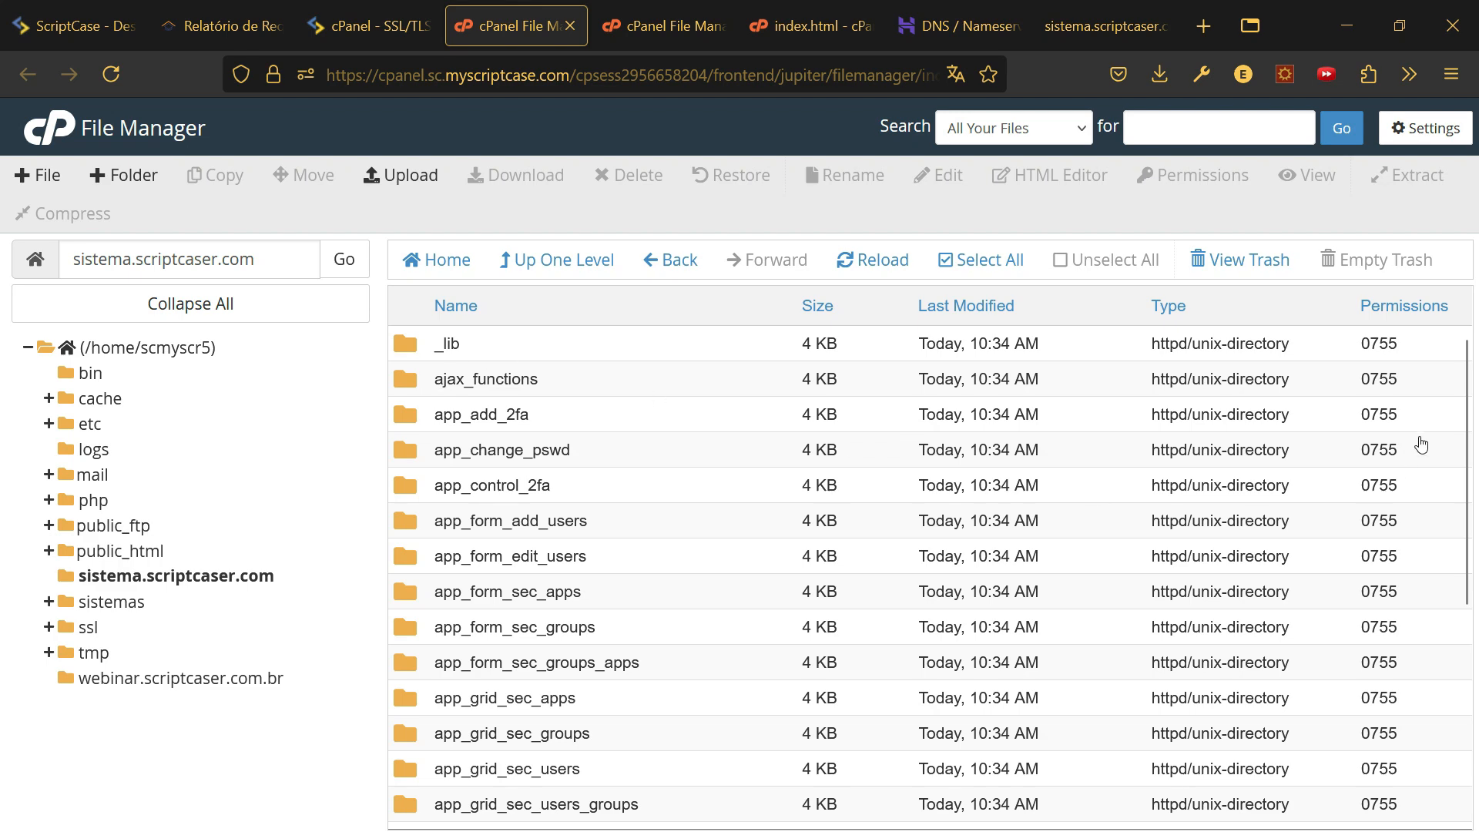
- Delete the Kanban tar.gz archive, leaving only the extracted app files
scroll(1458, 433, "down", 5)
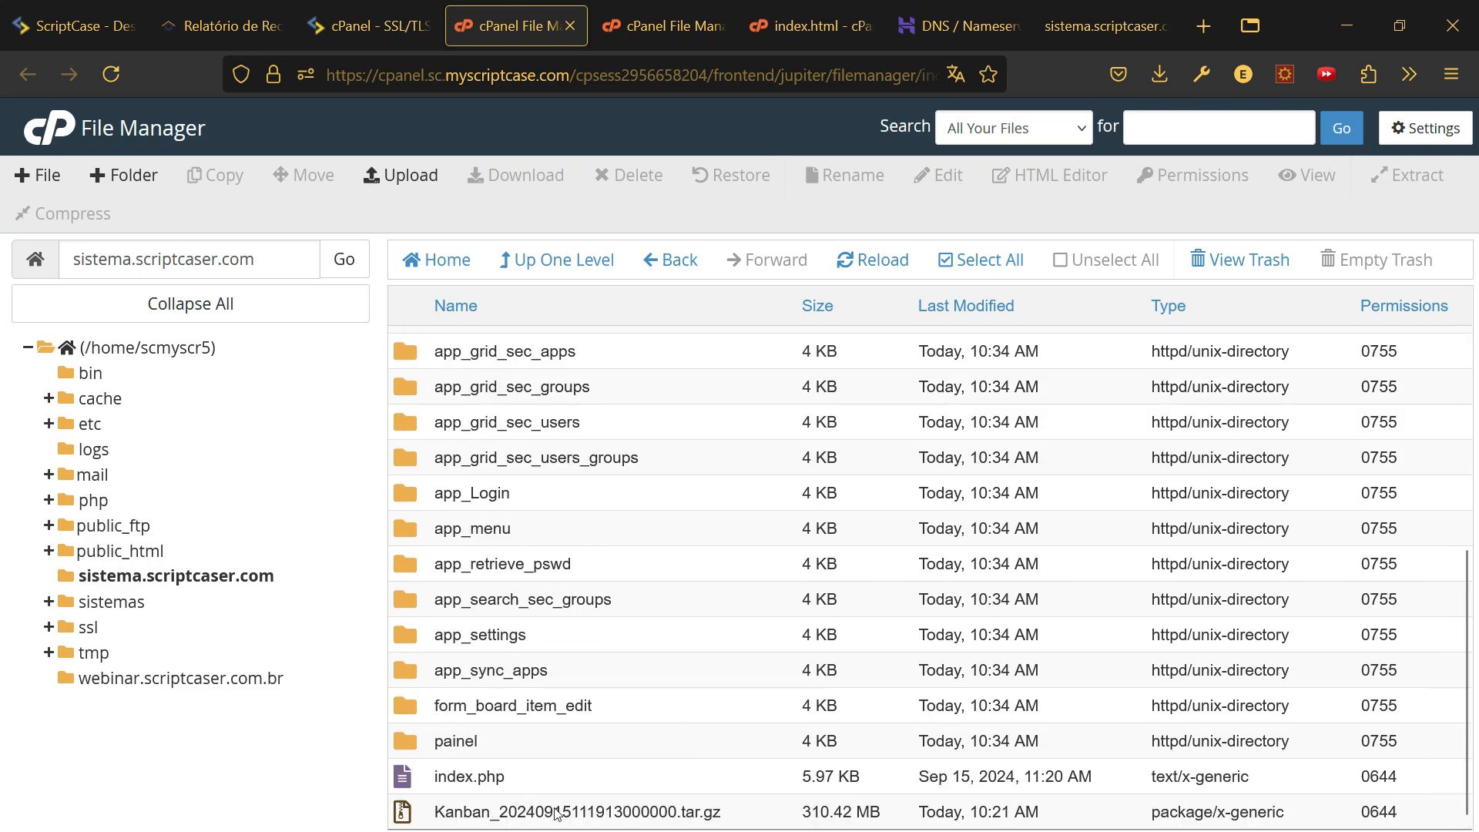
left_click(550, 823)
key("Delete")
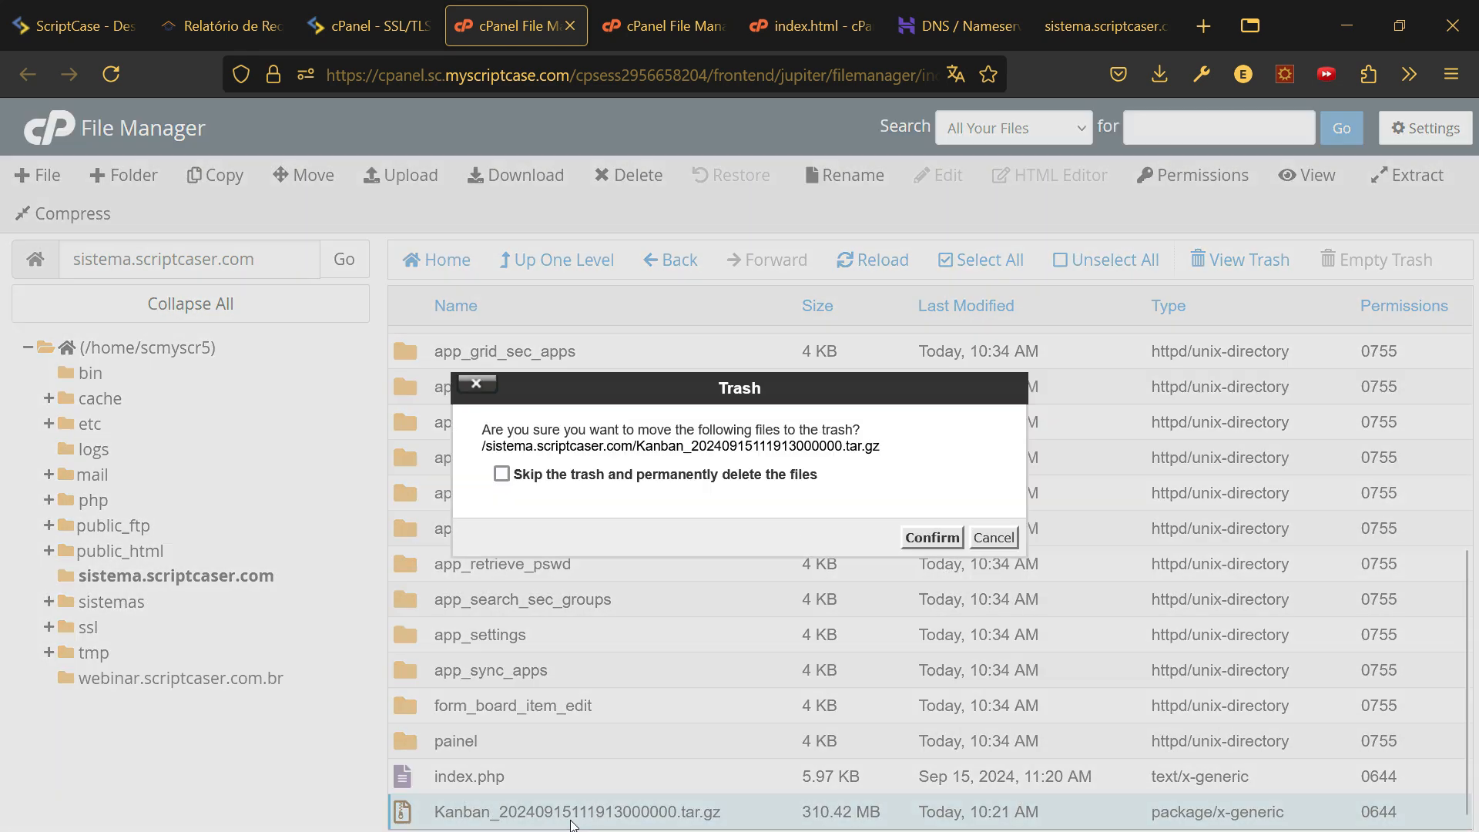
left_click(932, 537)
scroll(636, 563, "up", 5)
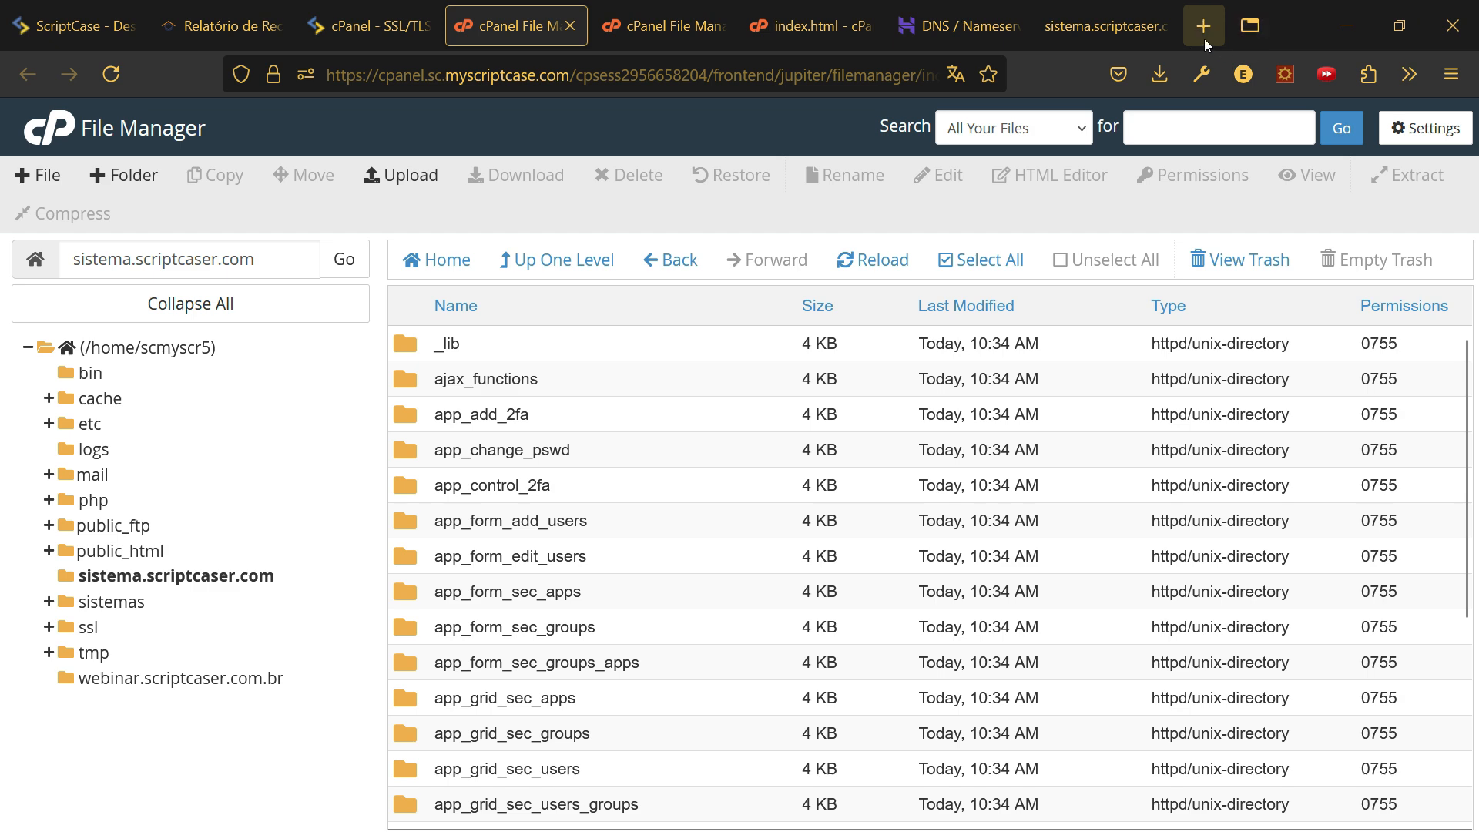
- Reload sistema.scriptcaser.com and open its initial application via 'Acessar aplicação inicial'
left_click(1094, 27)
left_click(493, 74)
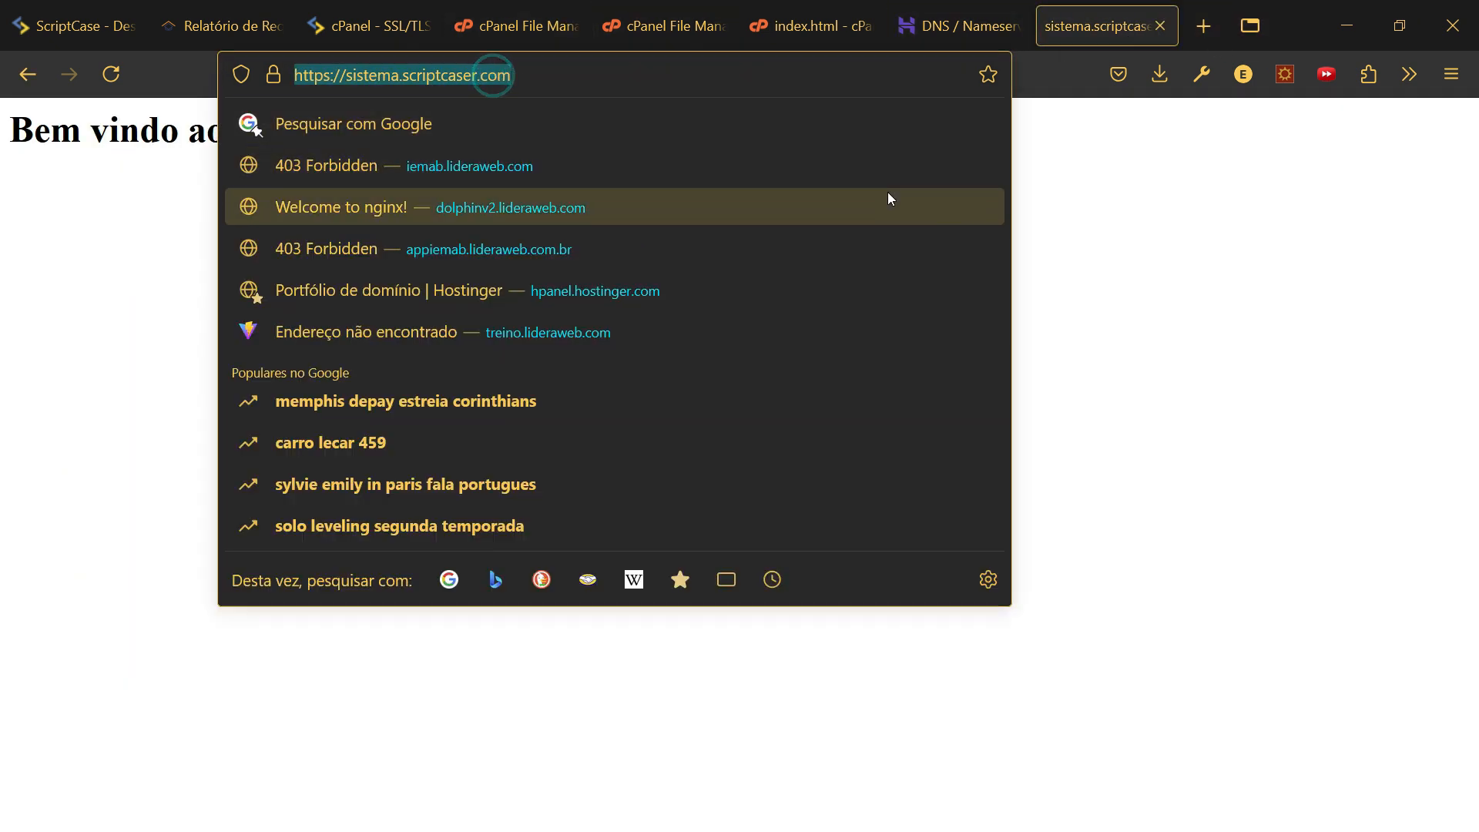
key("Return")
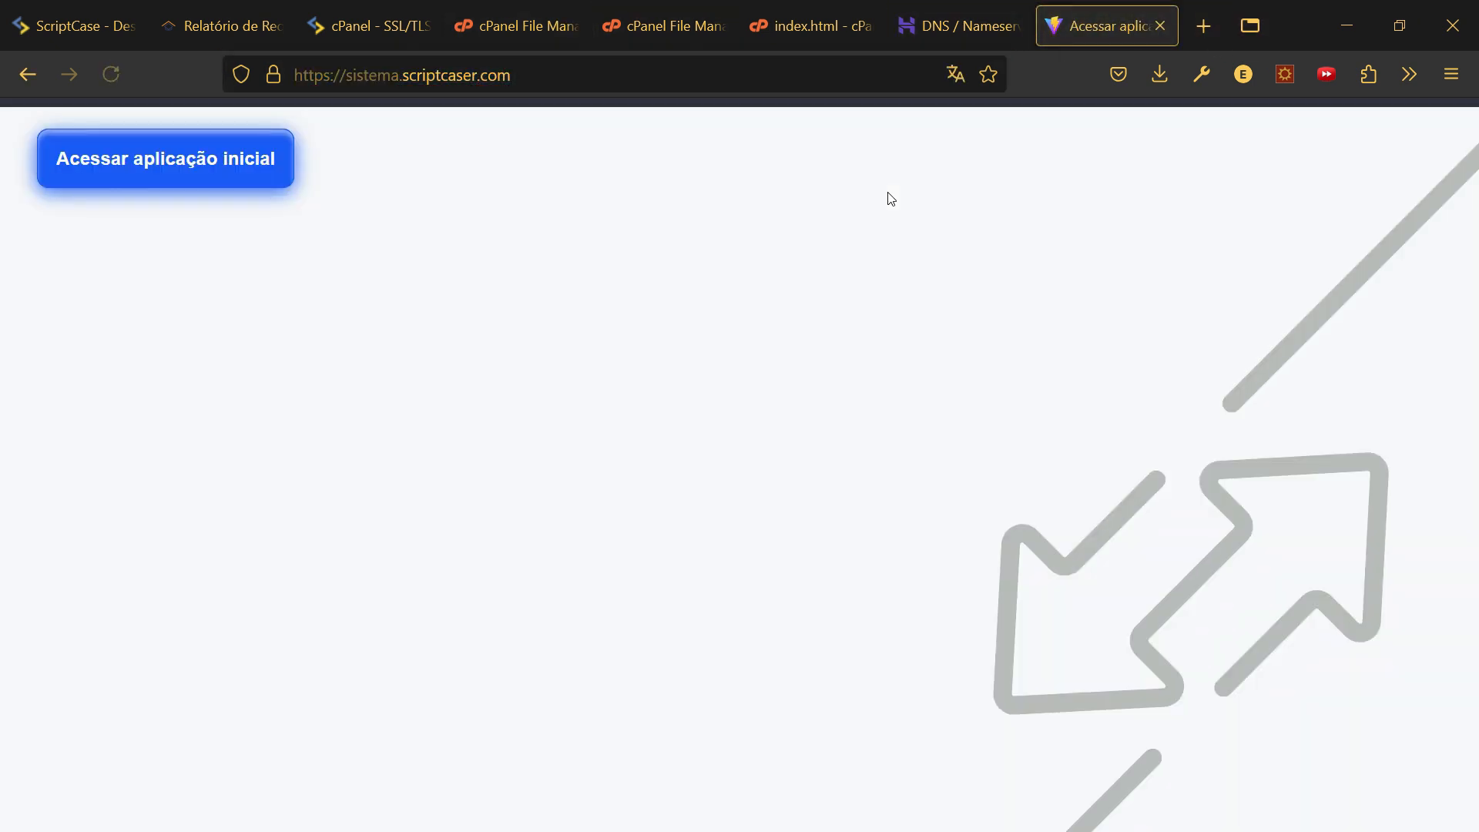
left_click(90, 174)
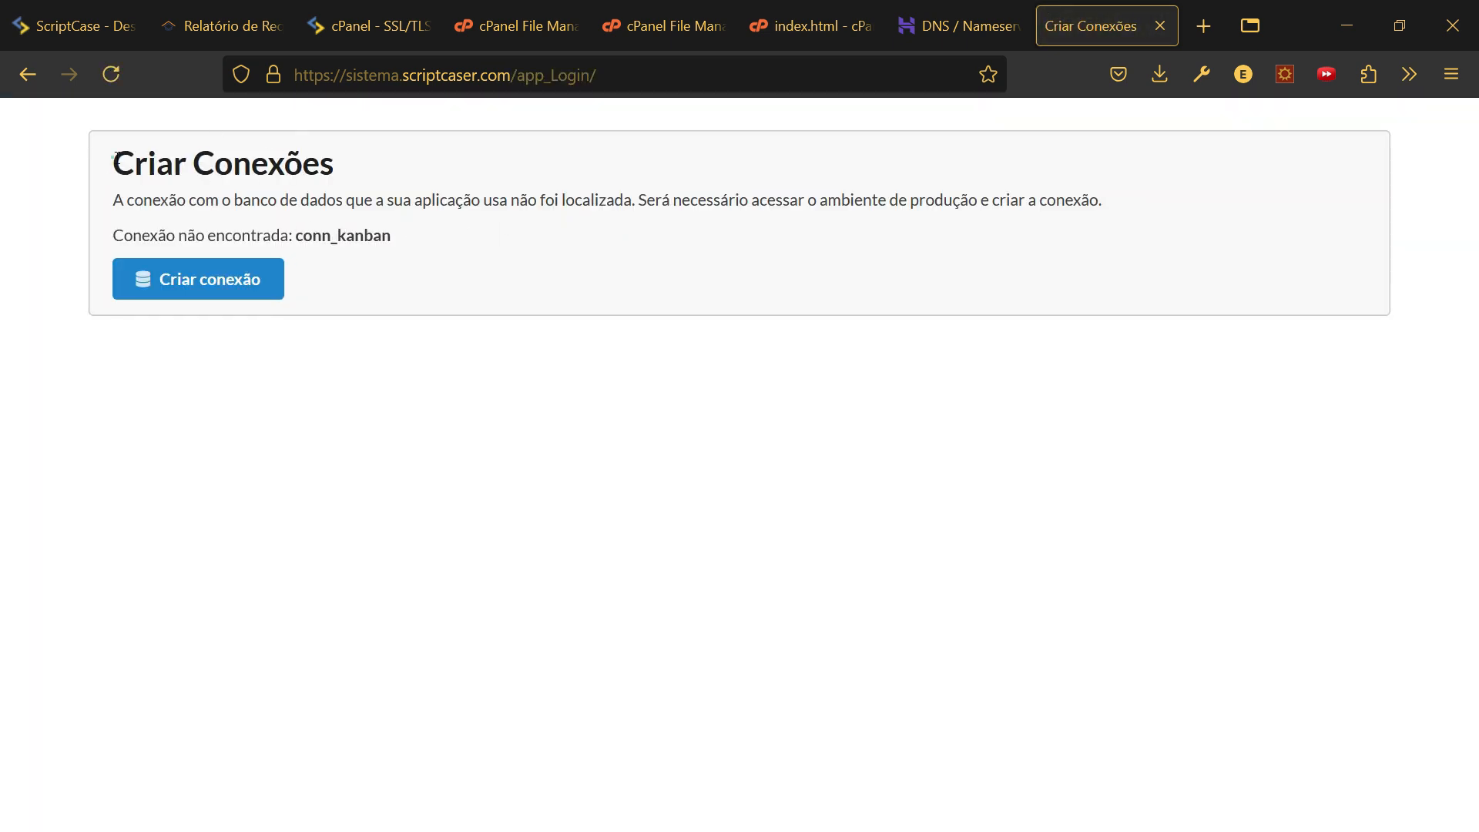
- Select the missing connection name conn_kanban from the error message
left_click_drag(108, 162, 443, 285)
left_click(400, 241)
left_click_drag(119, 159, 133, 162)
left_click(336, 236)
left_click_drag(298, 241, 423, 244)
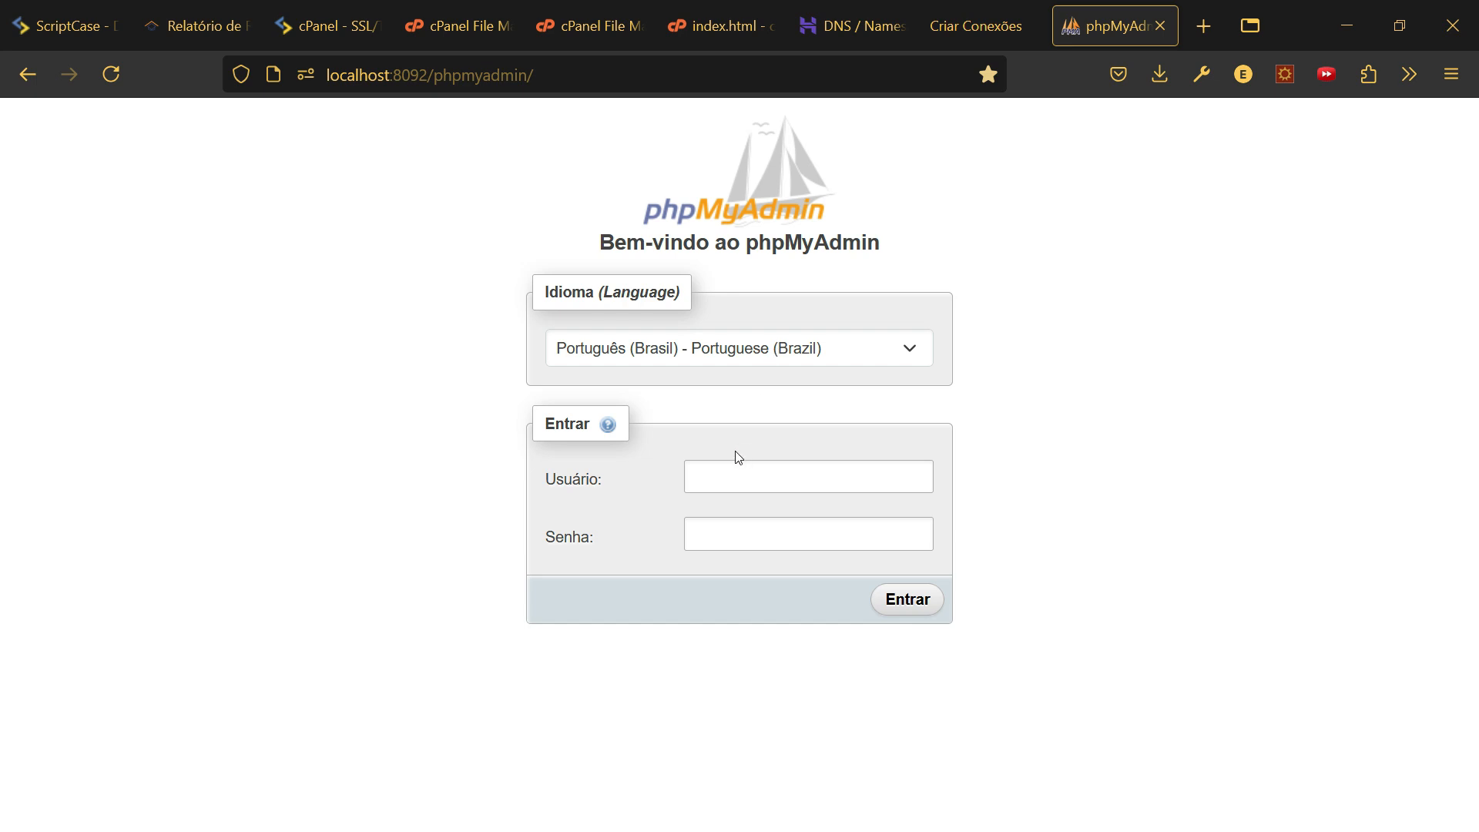
- Log in to phpMyAdmin with the saved login and open kanban's board_item table with 10 rows
left_click(735, 481)
left_click(735, 482)
left_click(708, 482)
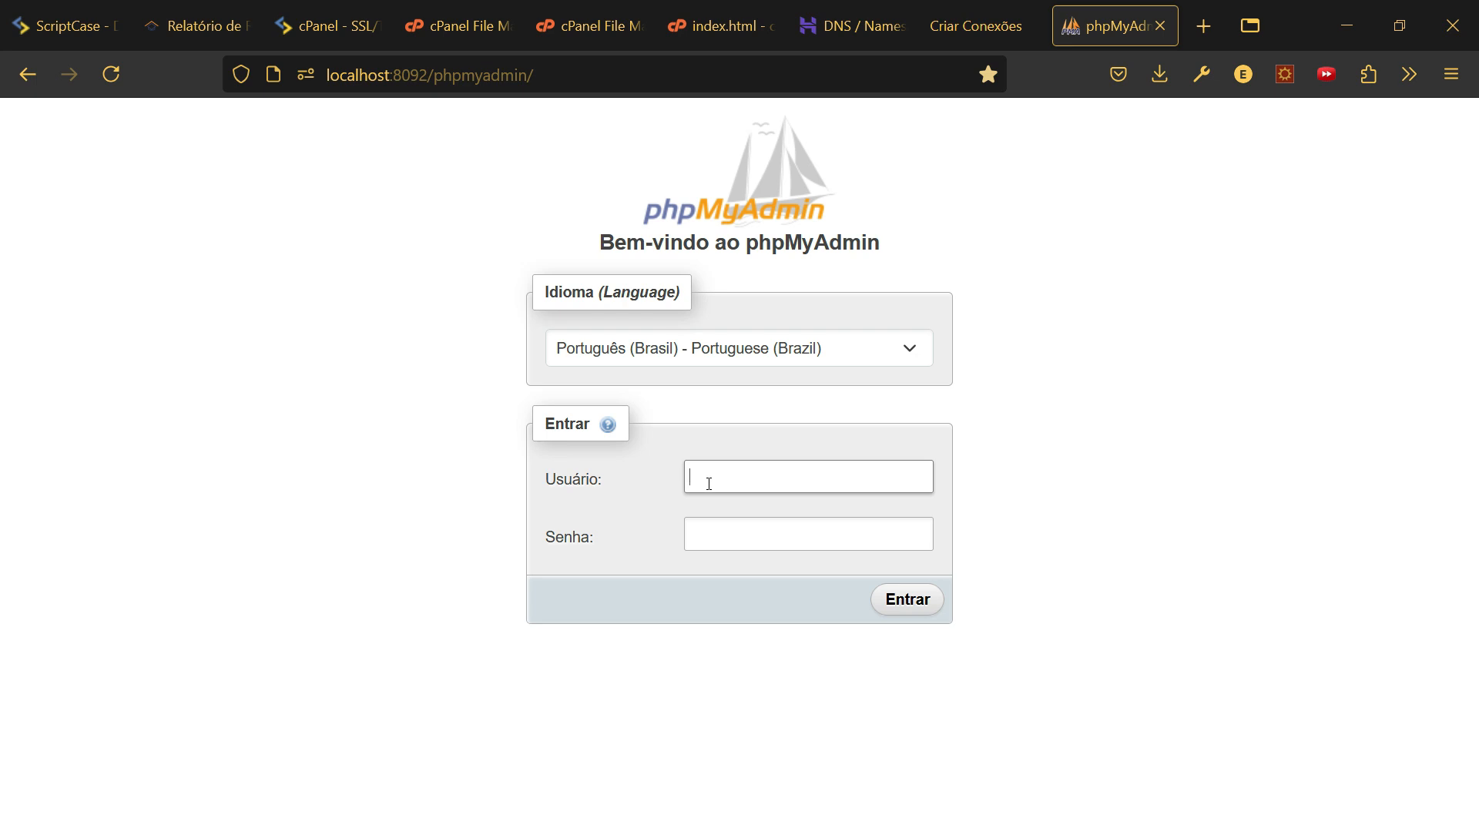
type("k")
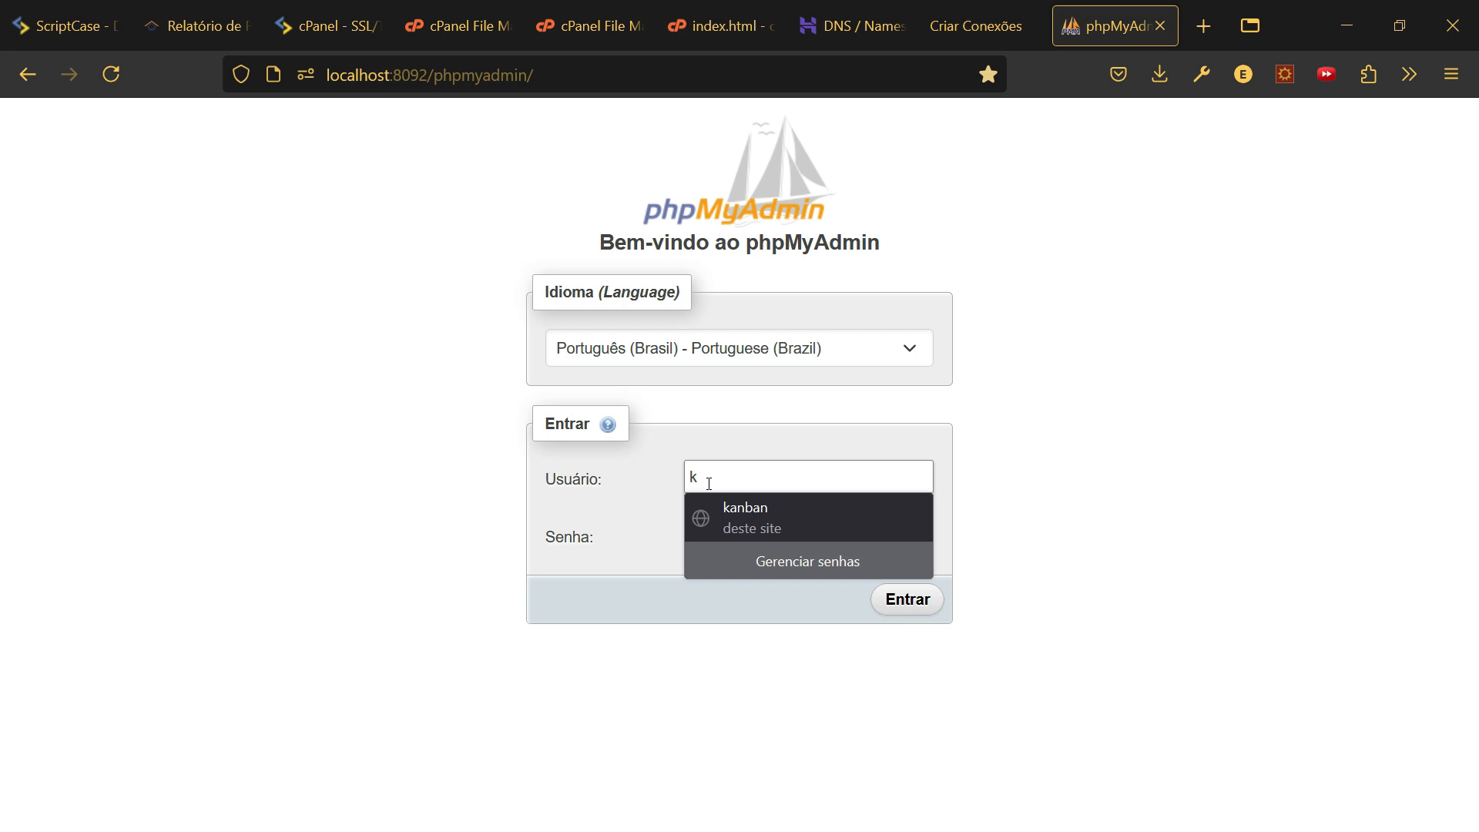
left_click(703, 517)
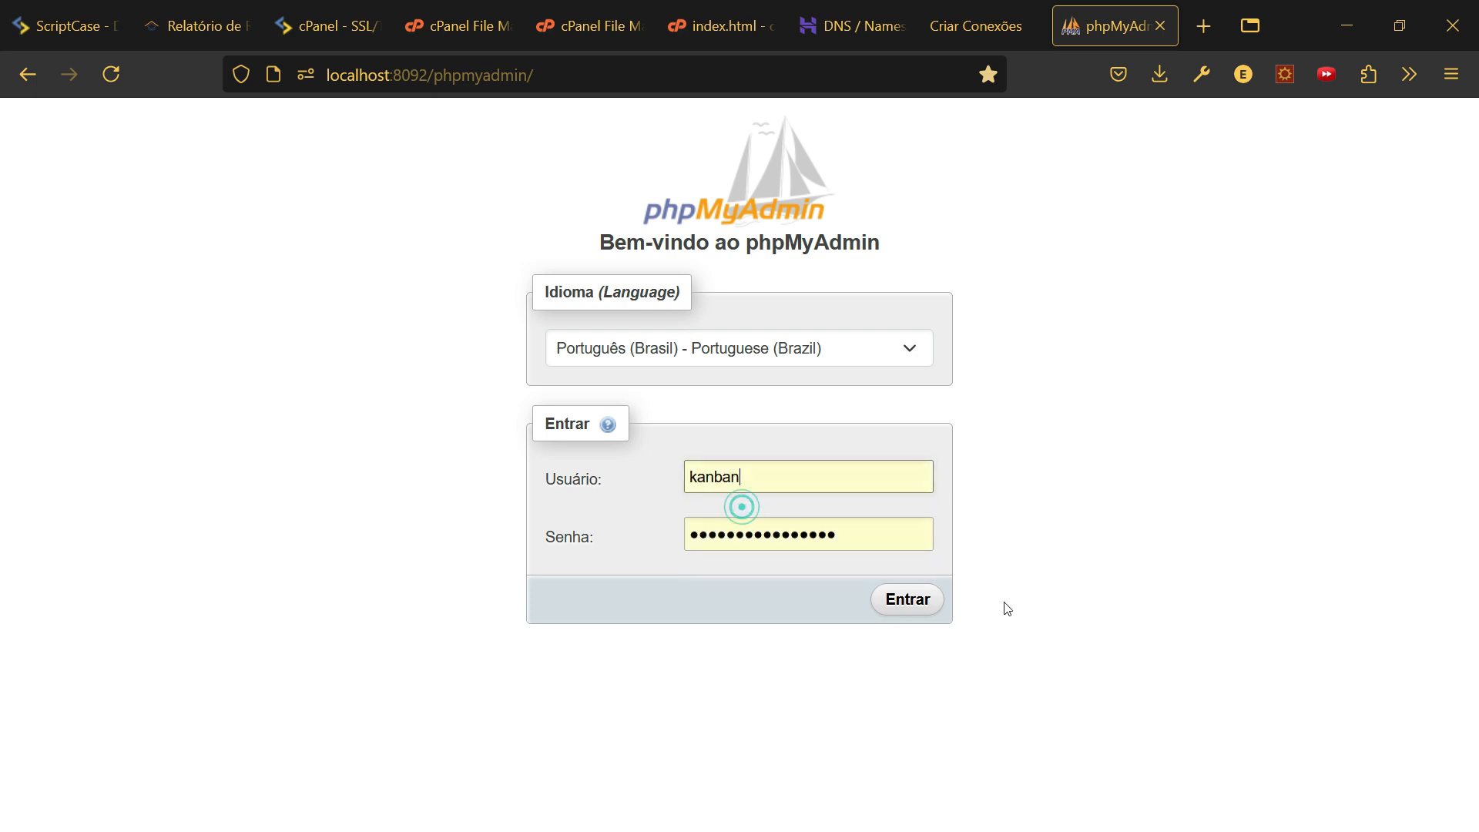
left_click(896, 608)
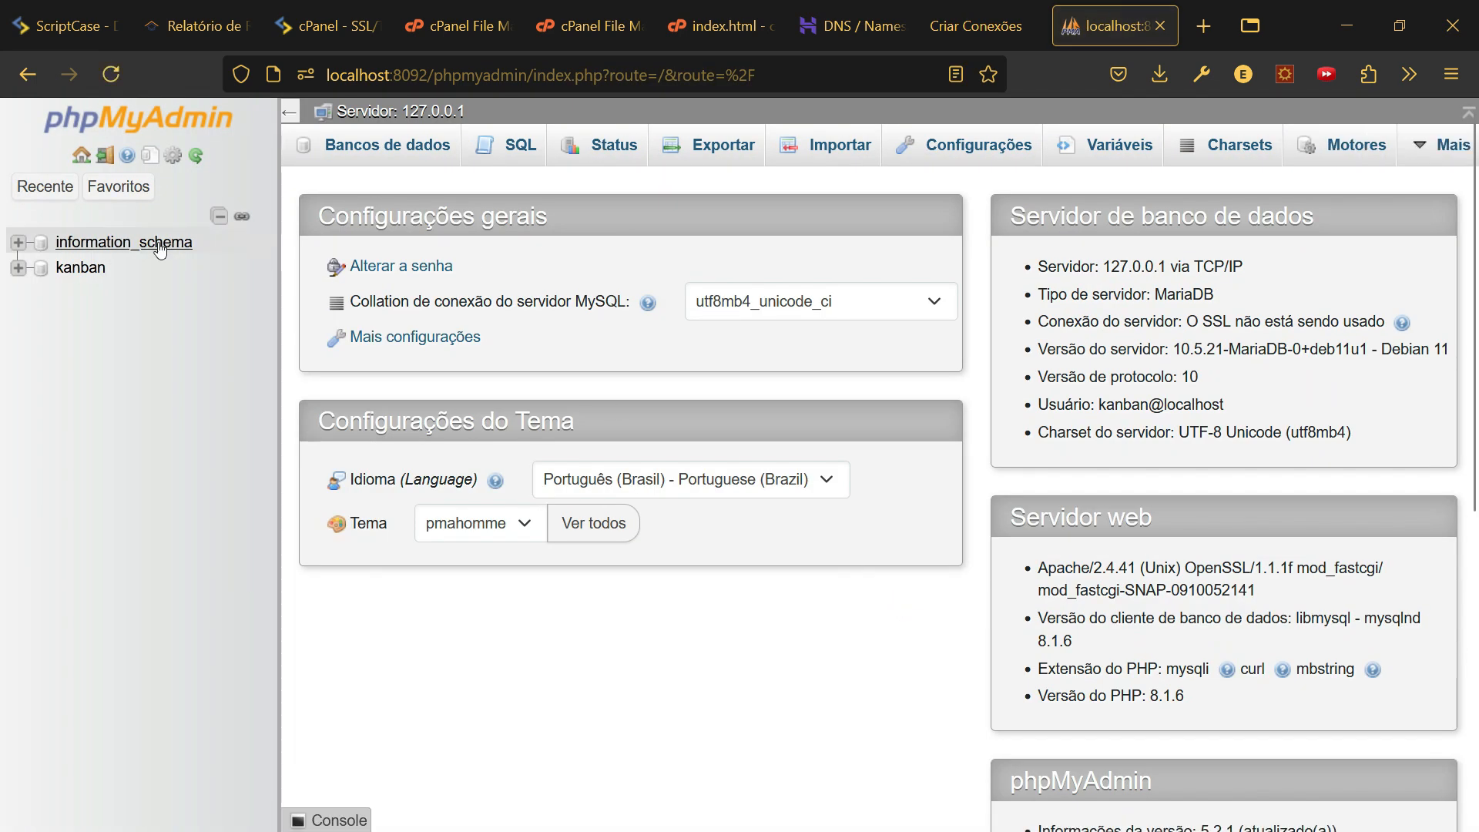
left_click(69, 275)
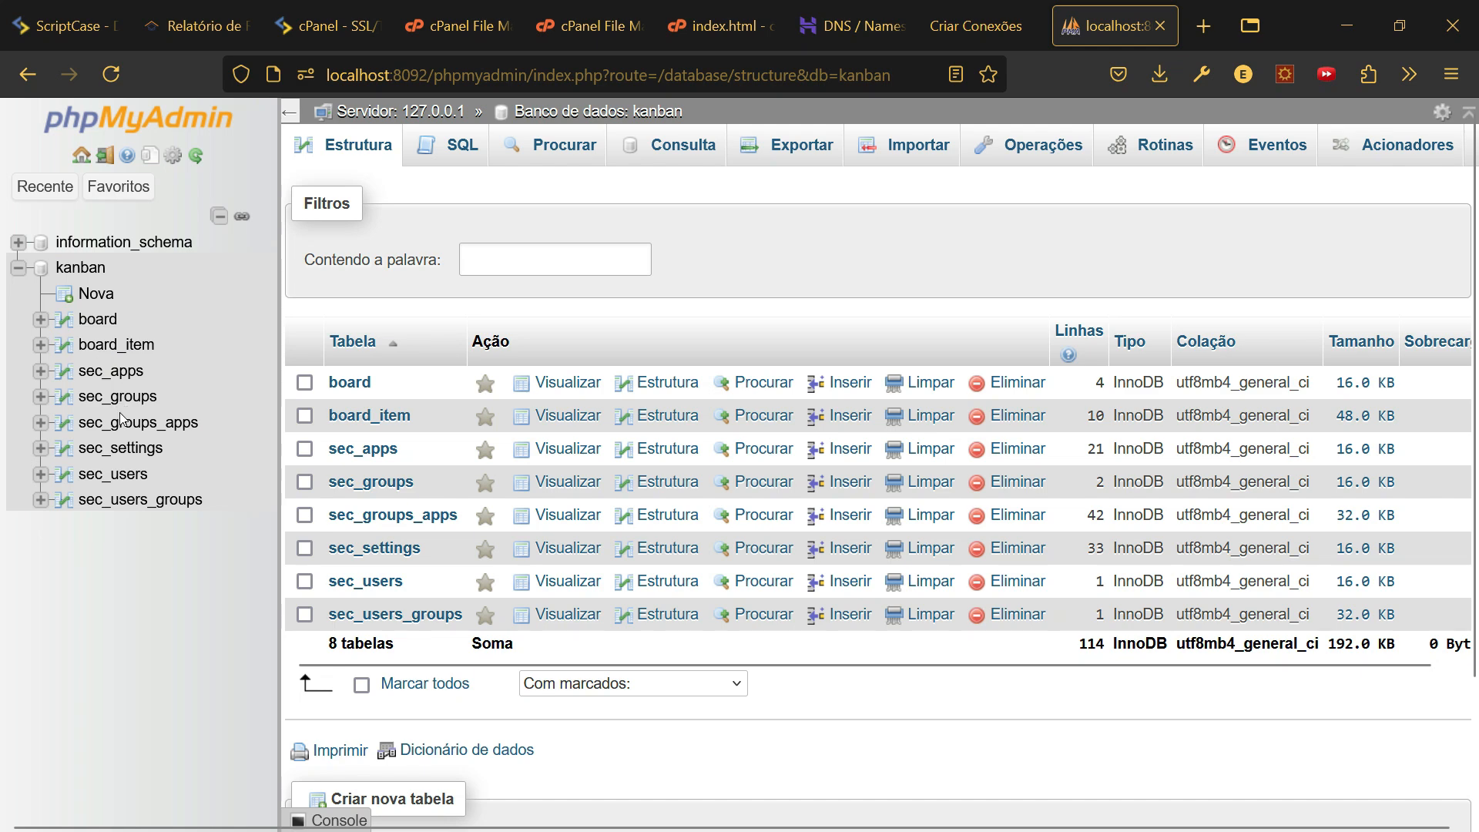
left_click(108, 346)
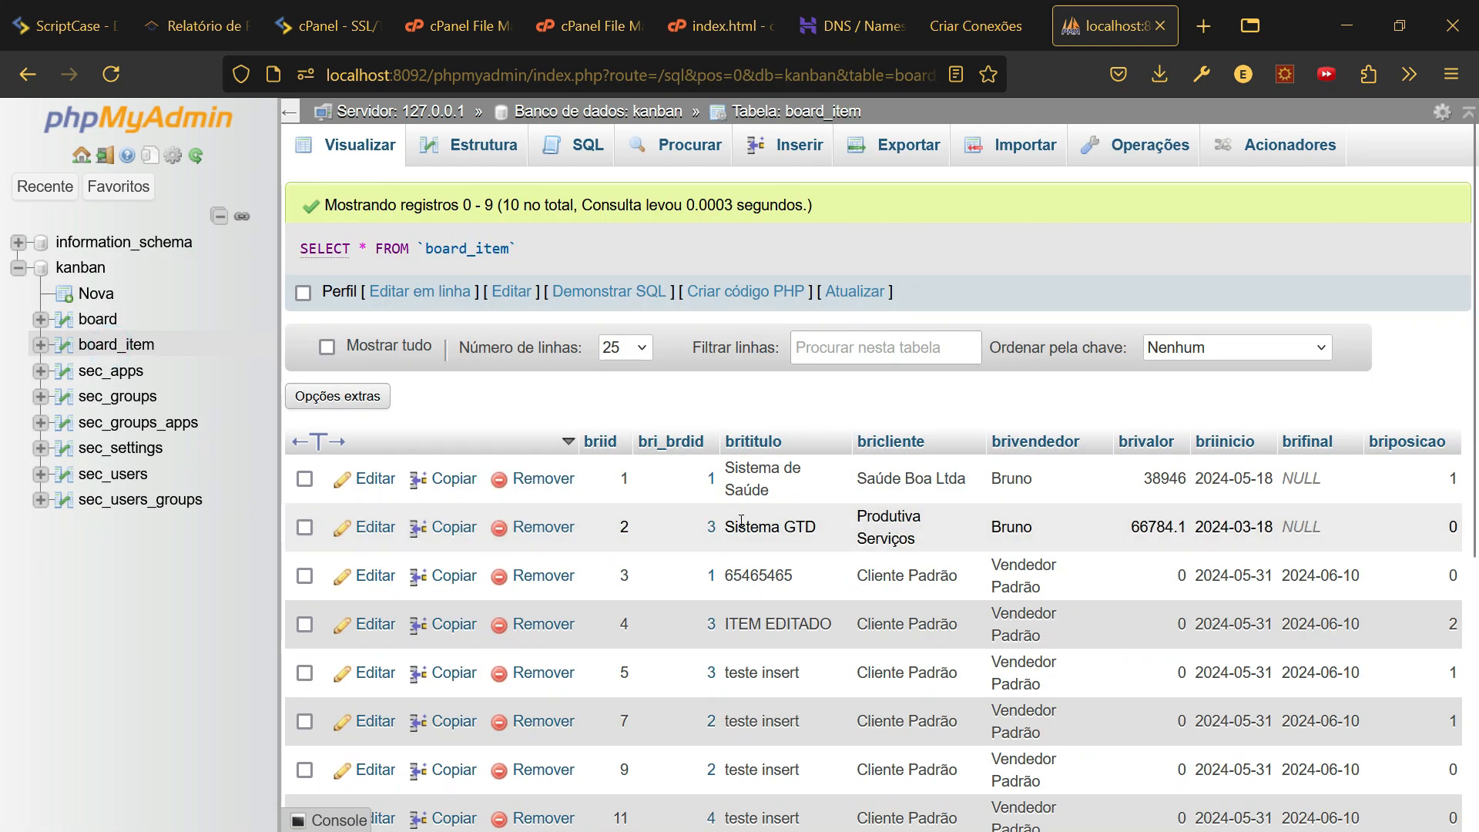
- Run DELETE FROM board_item WHERE 1 in the SQL console and confirm removing all rows
scroll(741, 520, "down", 5)
scroll(755, 332, "up", 3)
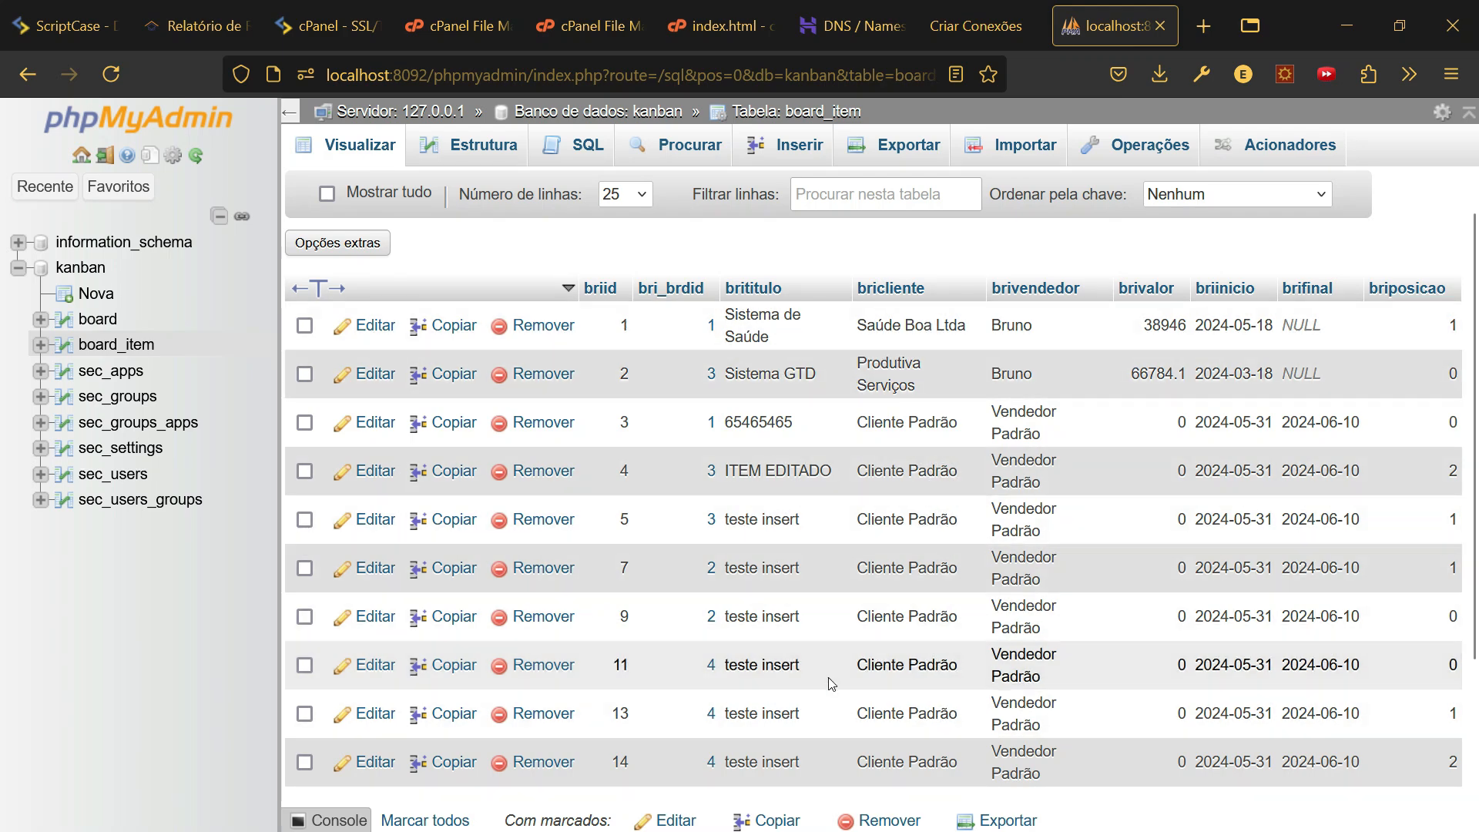
scroll(671, 554, "down", 3)
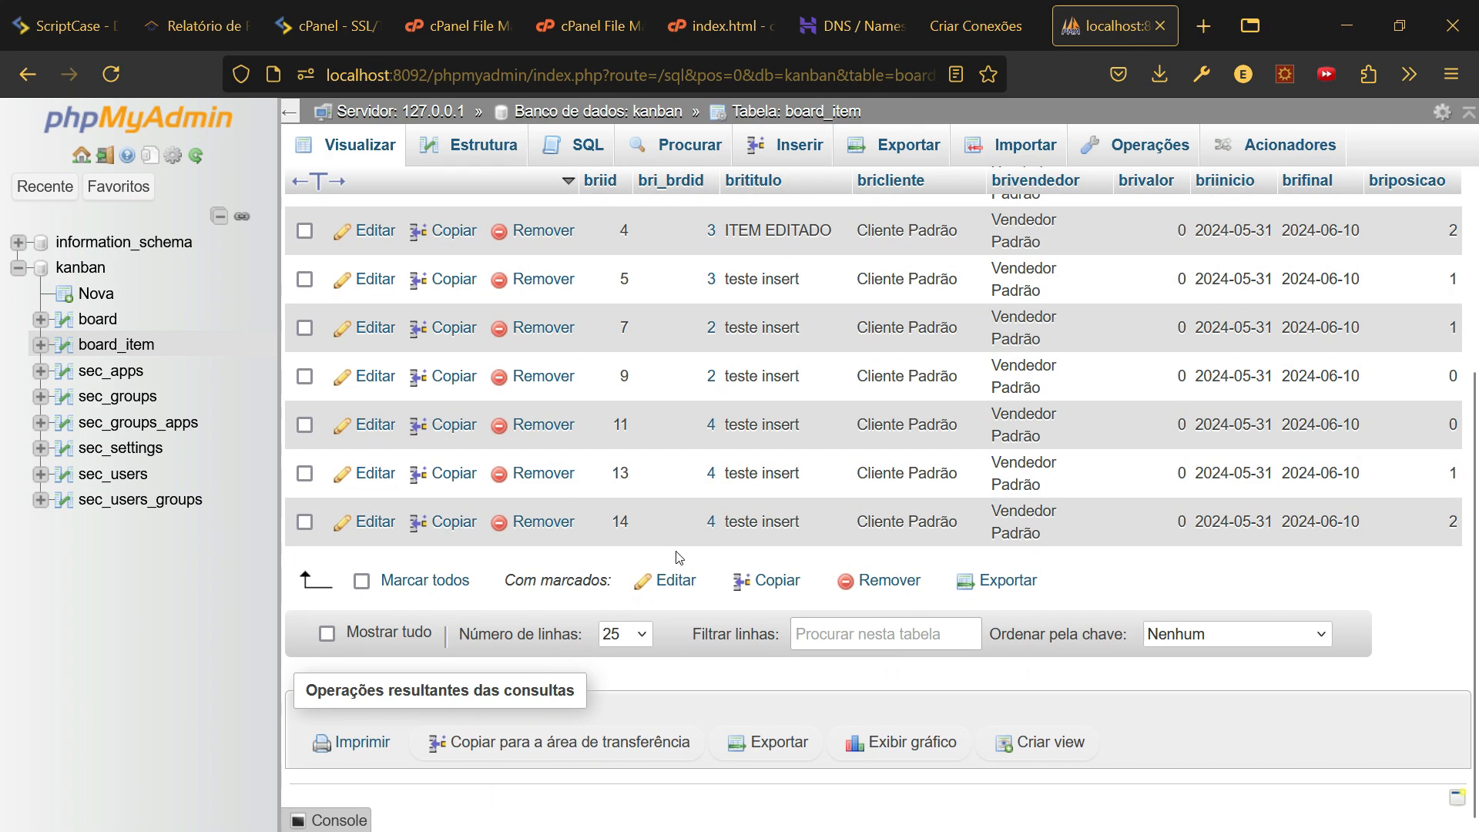
left_click(336, 821)
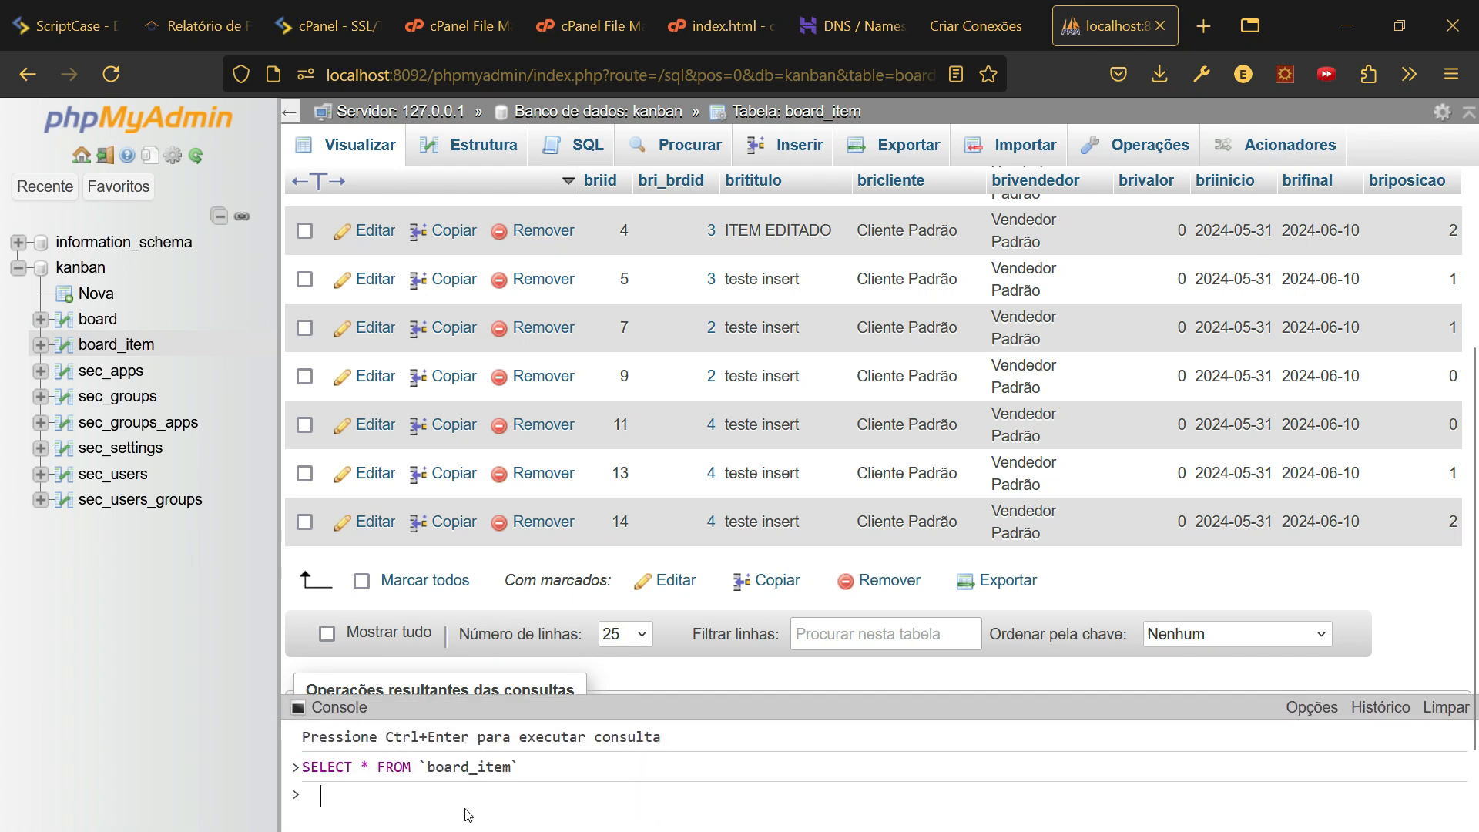
type("del")
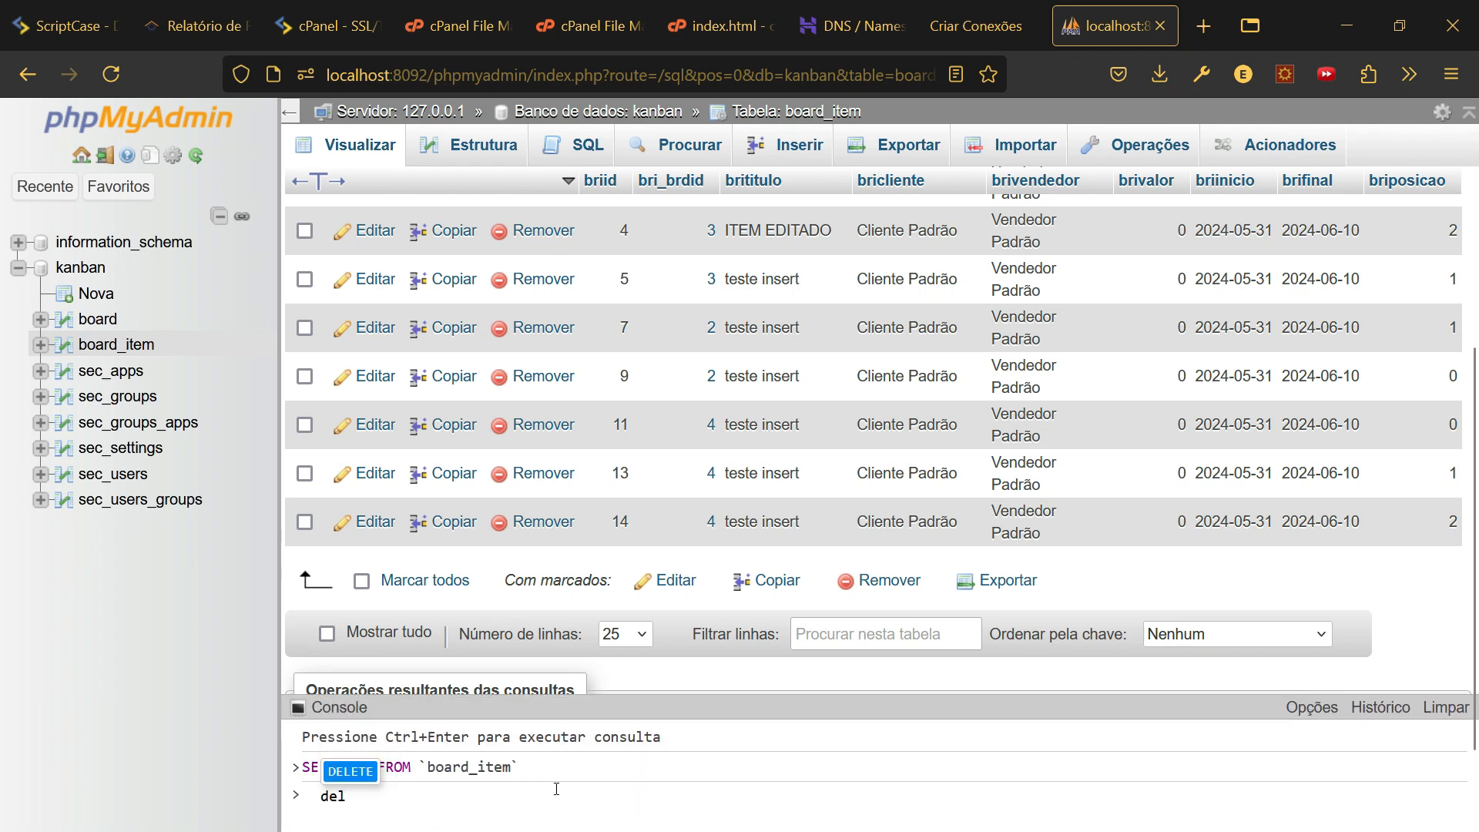
key("Tab")
type("f")
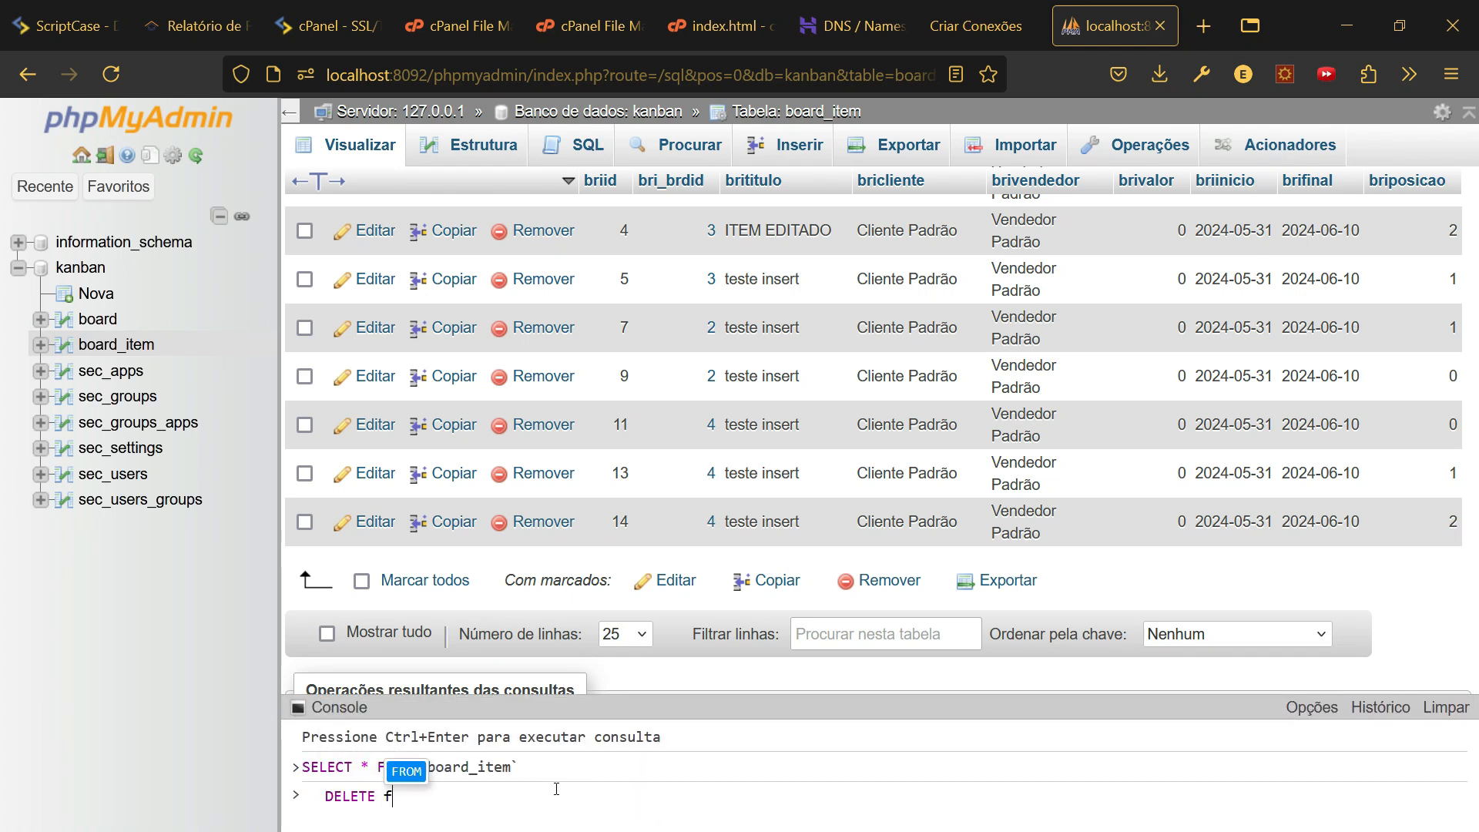
type("ro")
key("Tab")
type("bo")
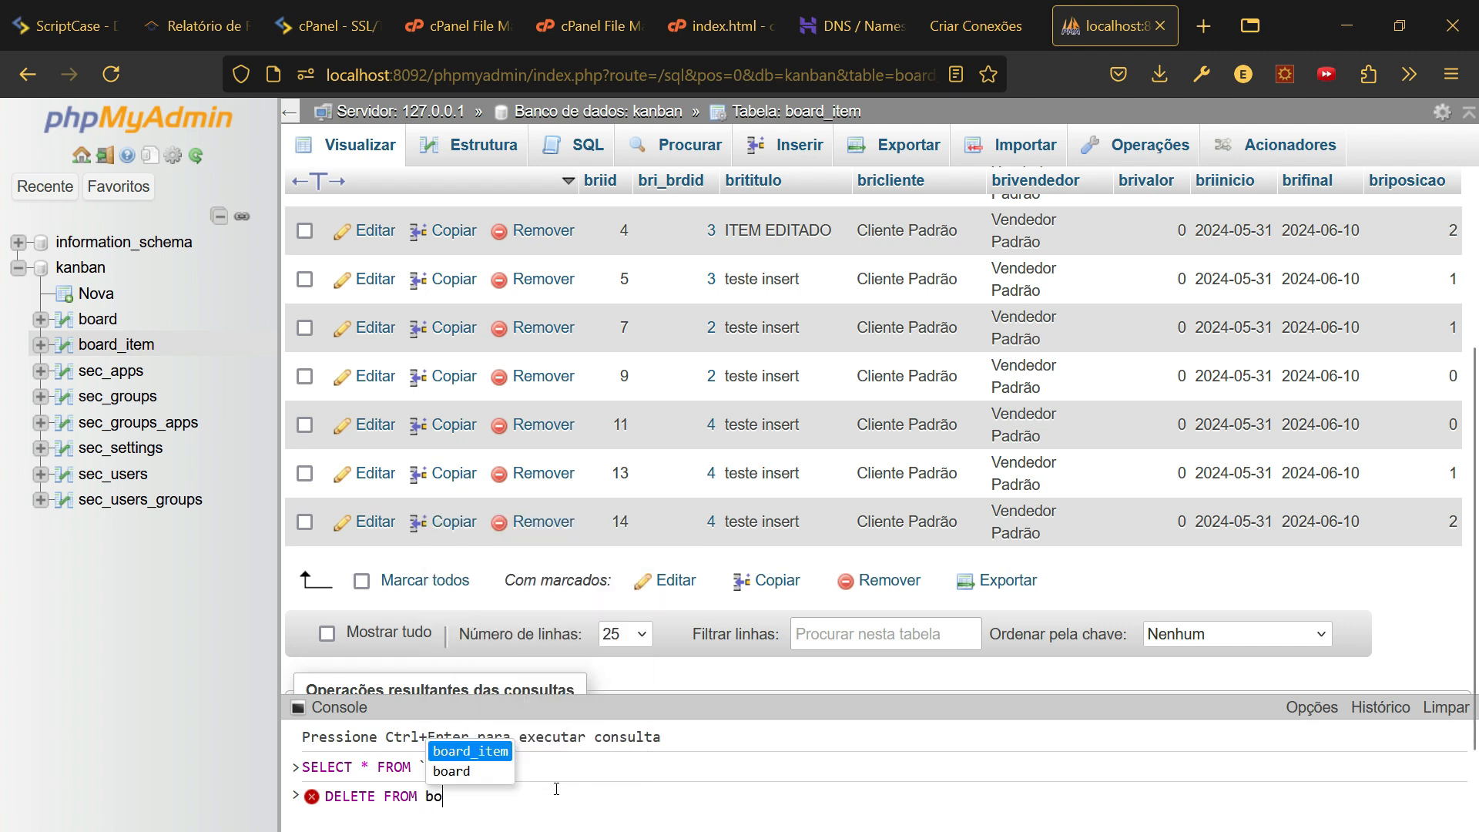
type("a")
key("Tab")
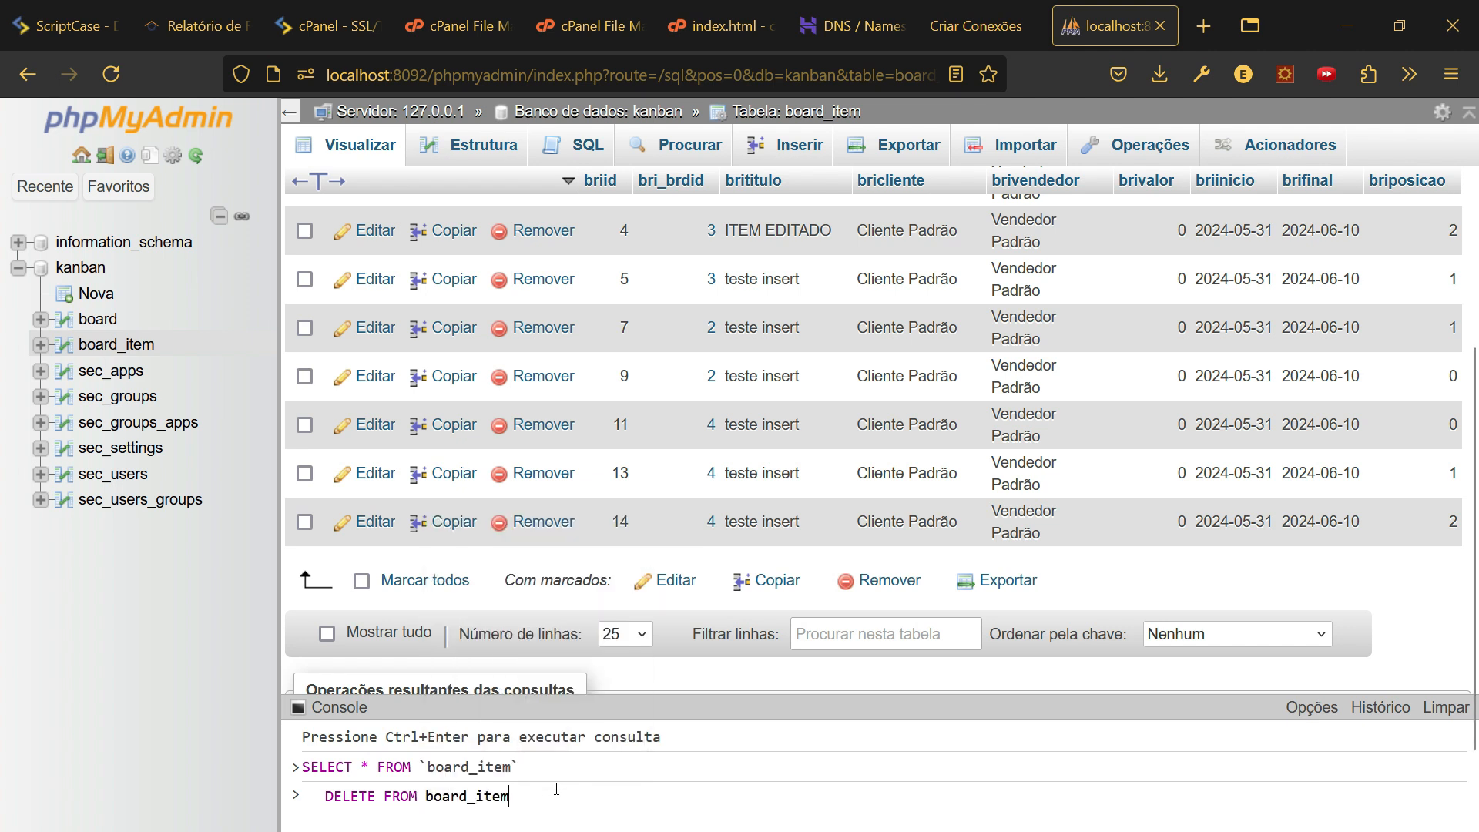
type("where")
key("Tab")
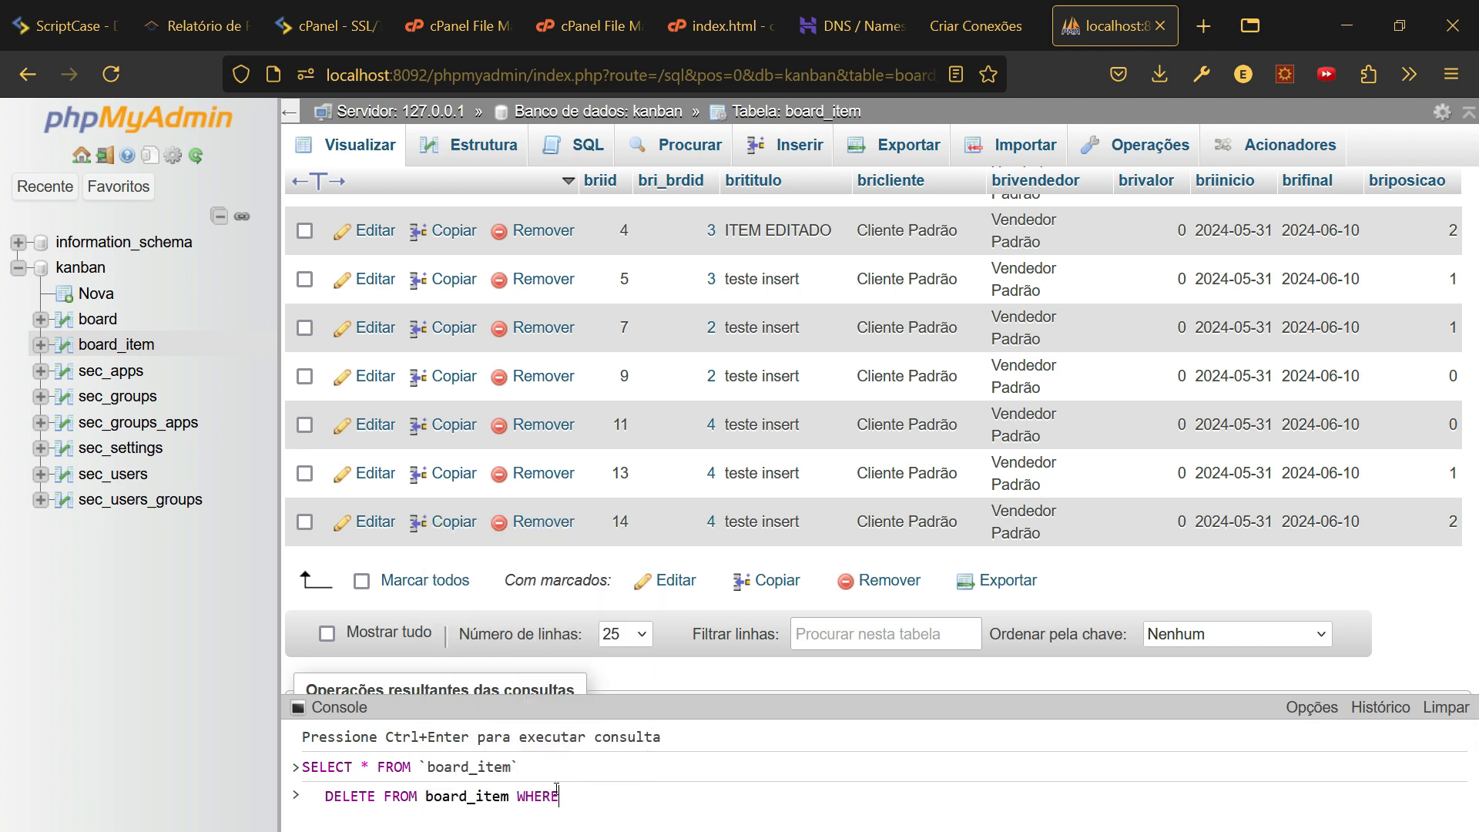
type("1")
key("ctrl+Return")
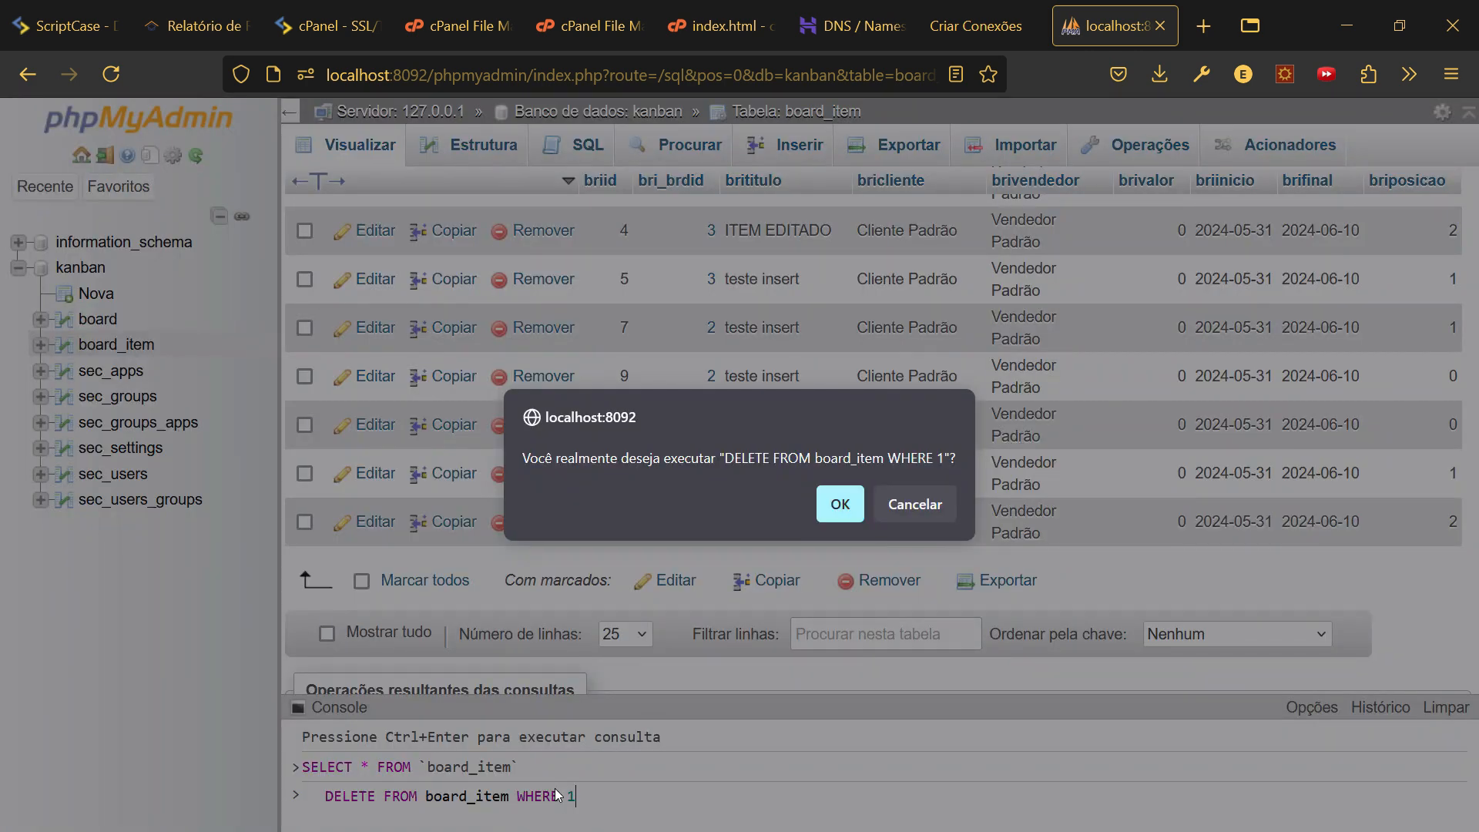
key("Return")
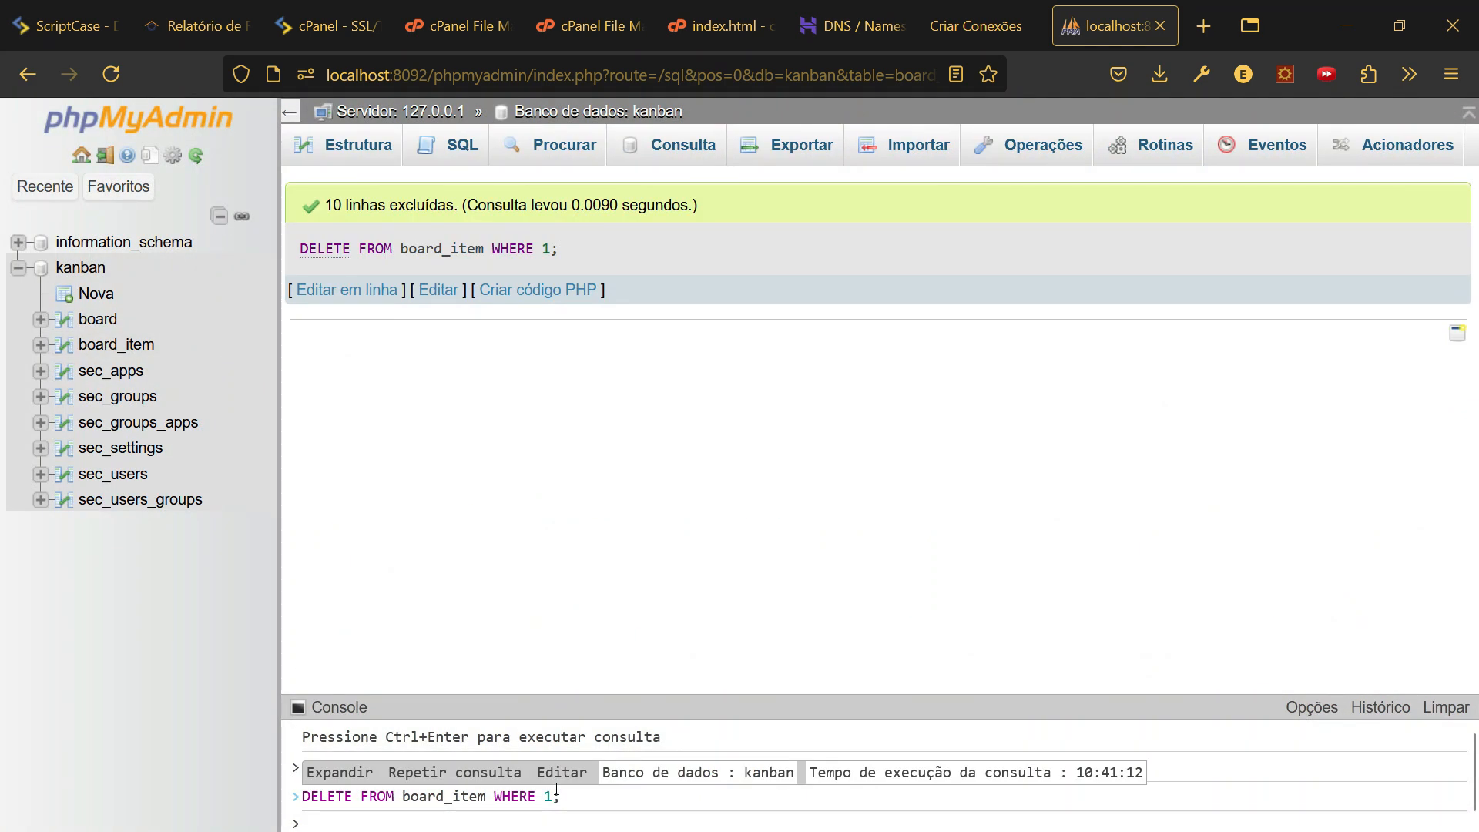
- Check the board table's four stages and the now-empty board_item table
left_click(104, 344)
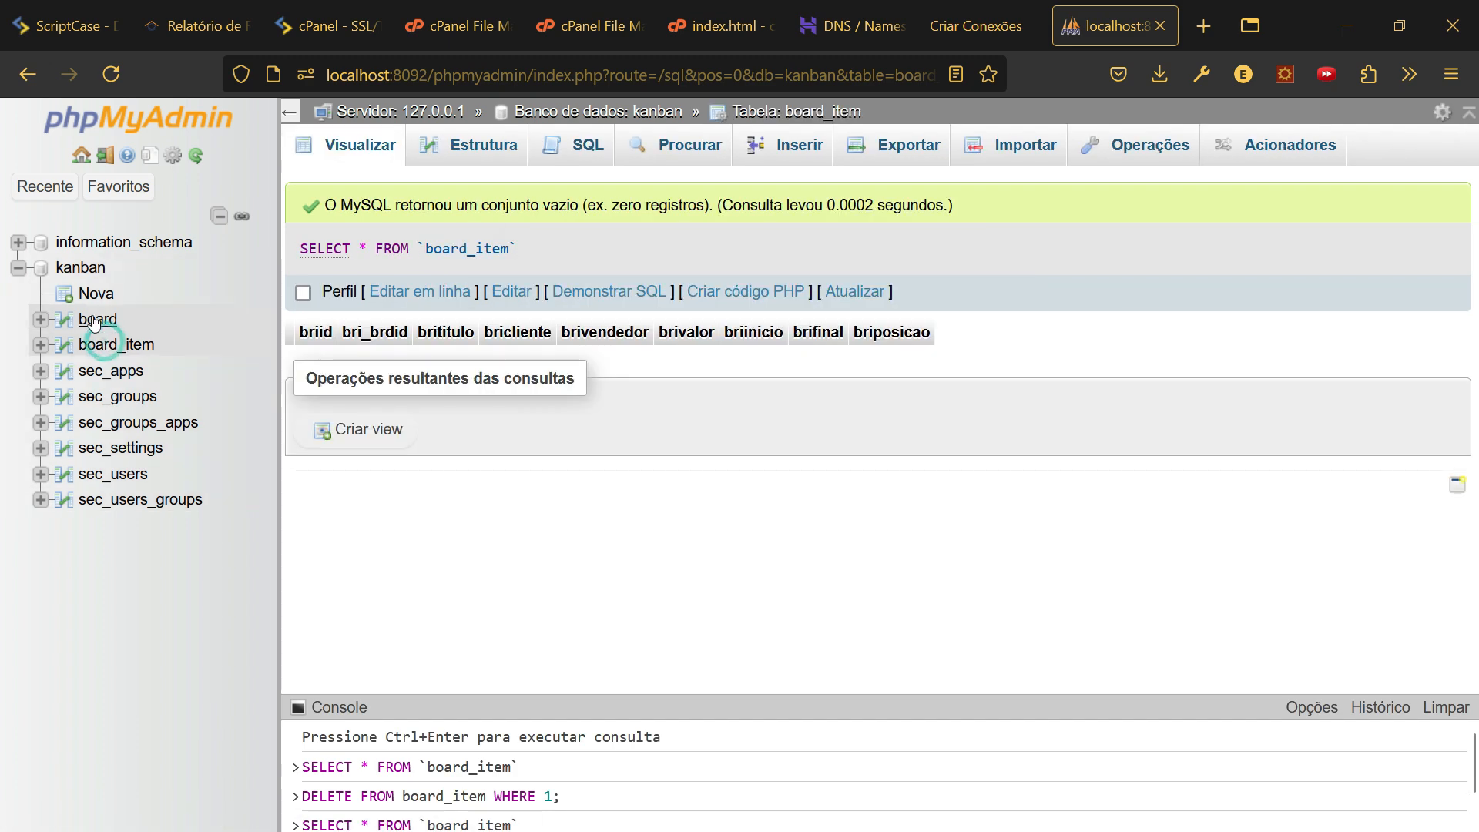
left_click(94, 320)
left_click(105, 348)
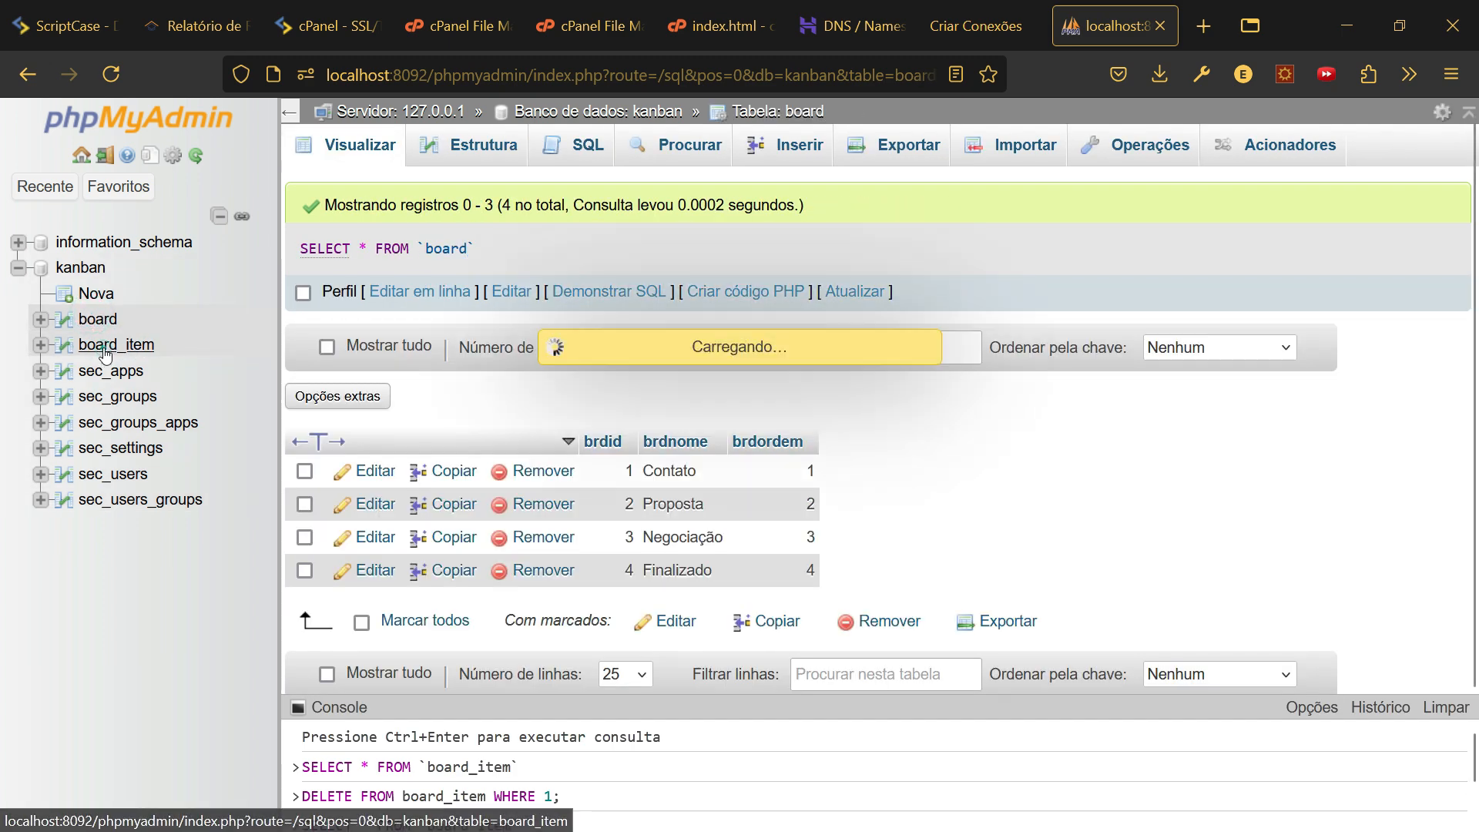
left_click(99, 321)
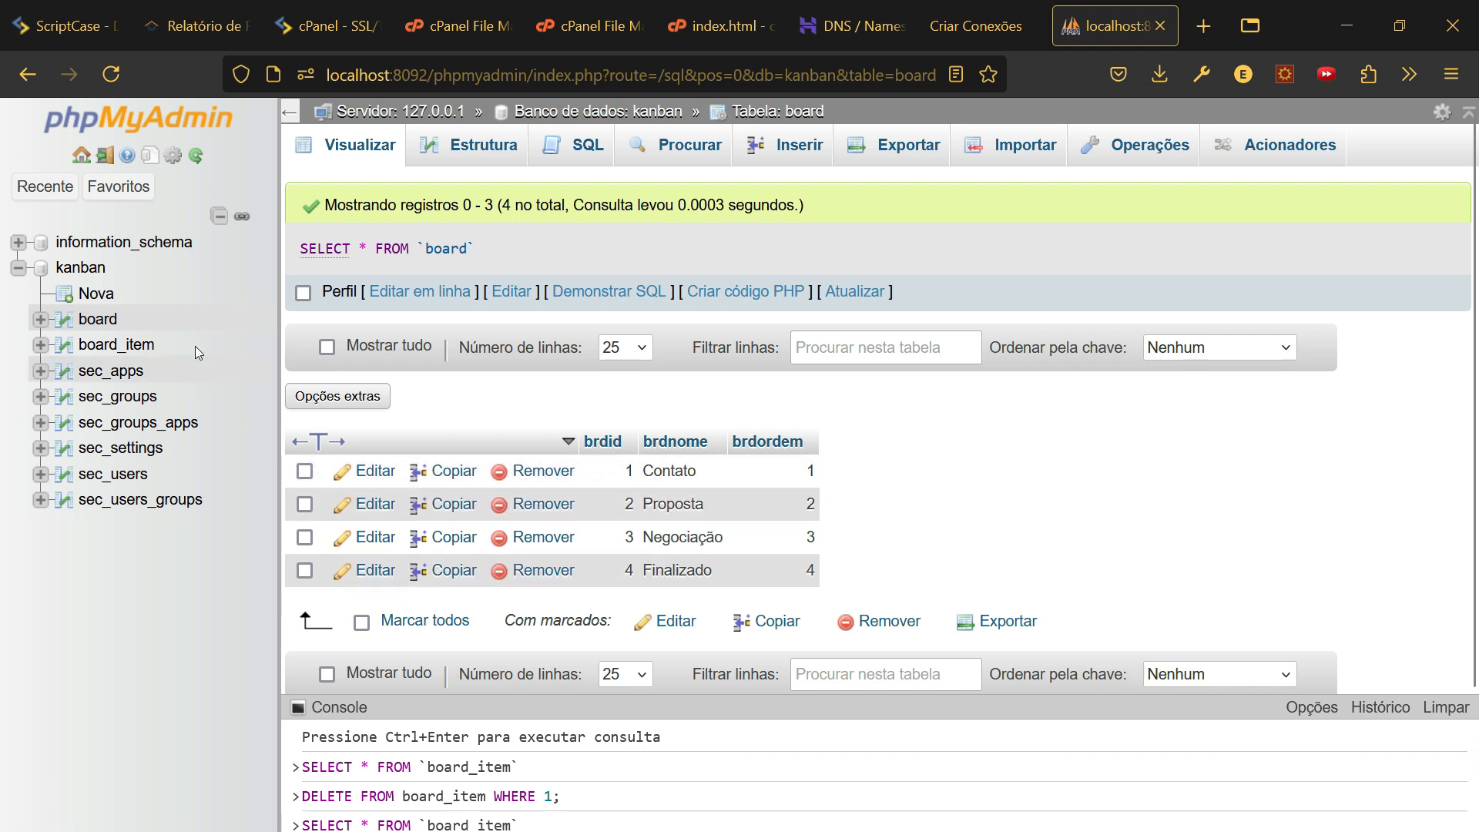
left_click(119, 346)
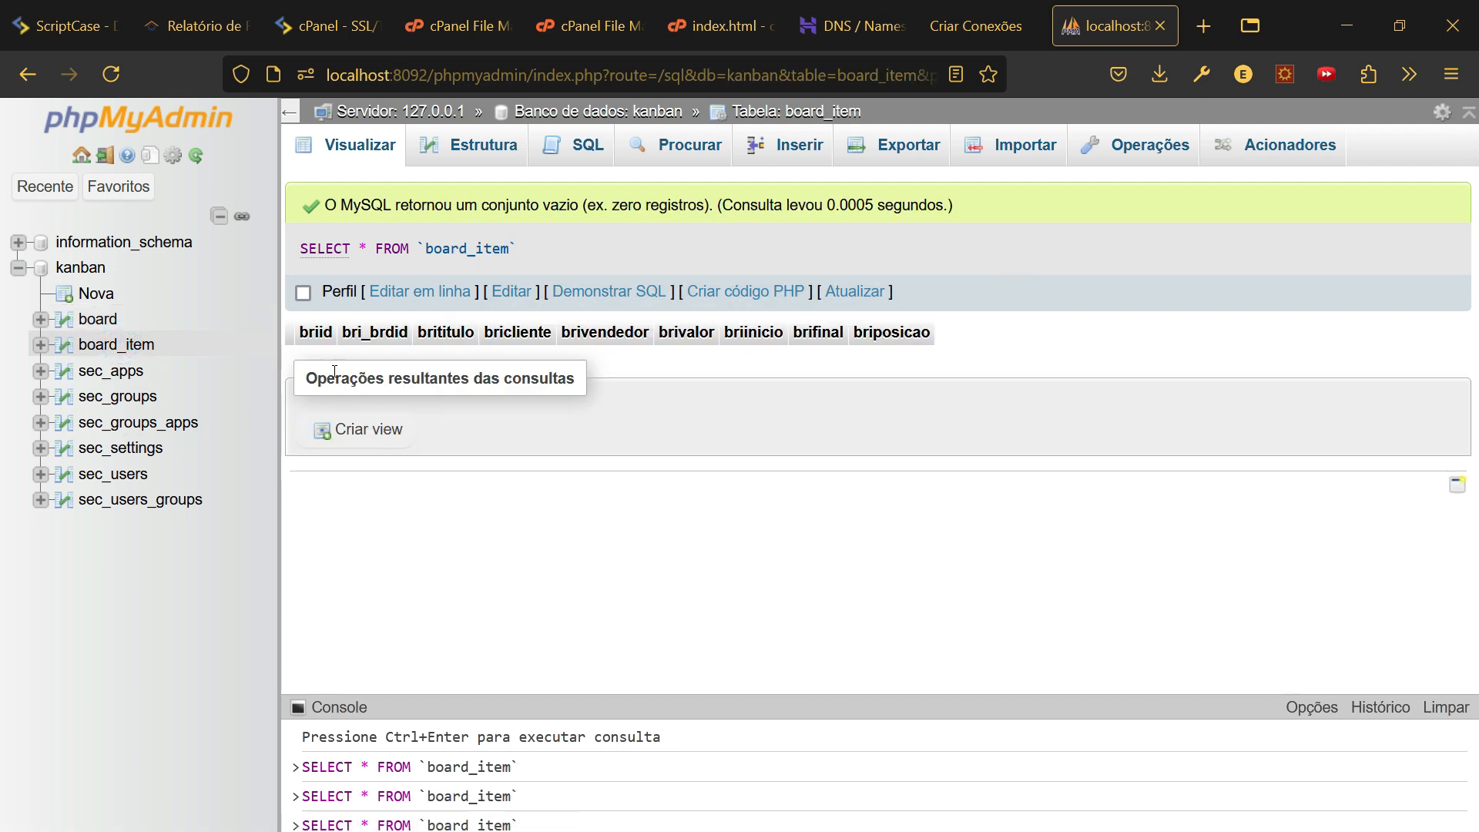
- Change board_item's AUTO_INCREMENT value from 25 to 1 in its Operations settings
left_click(1117, 154)
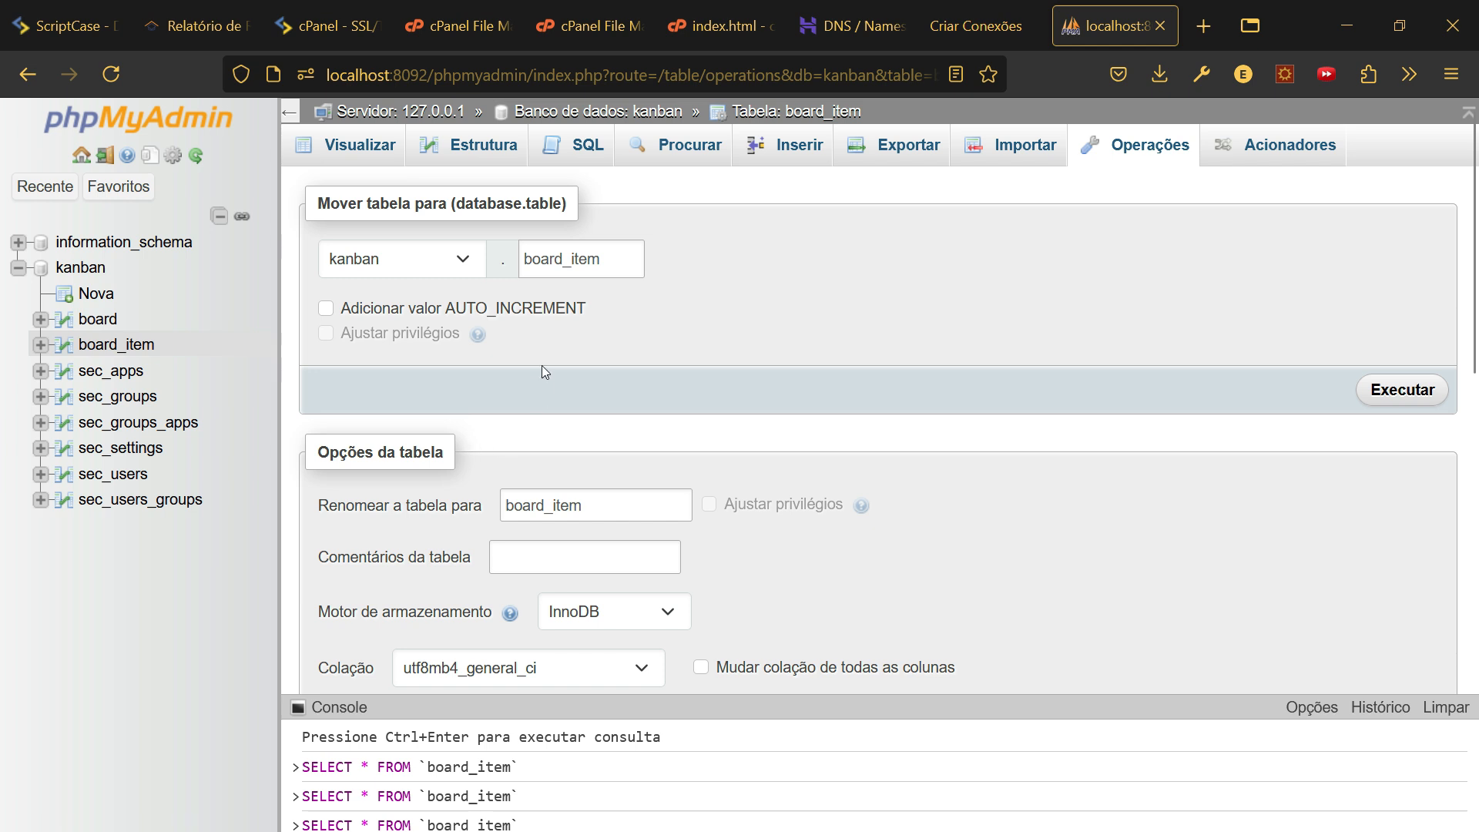
scroll(542, 365, "down", 2)
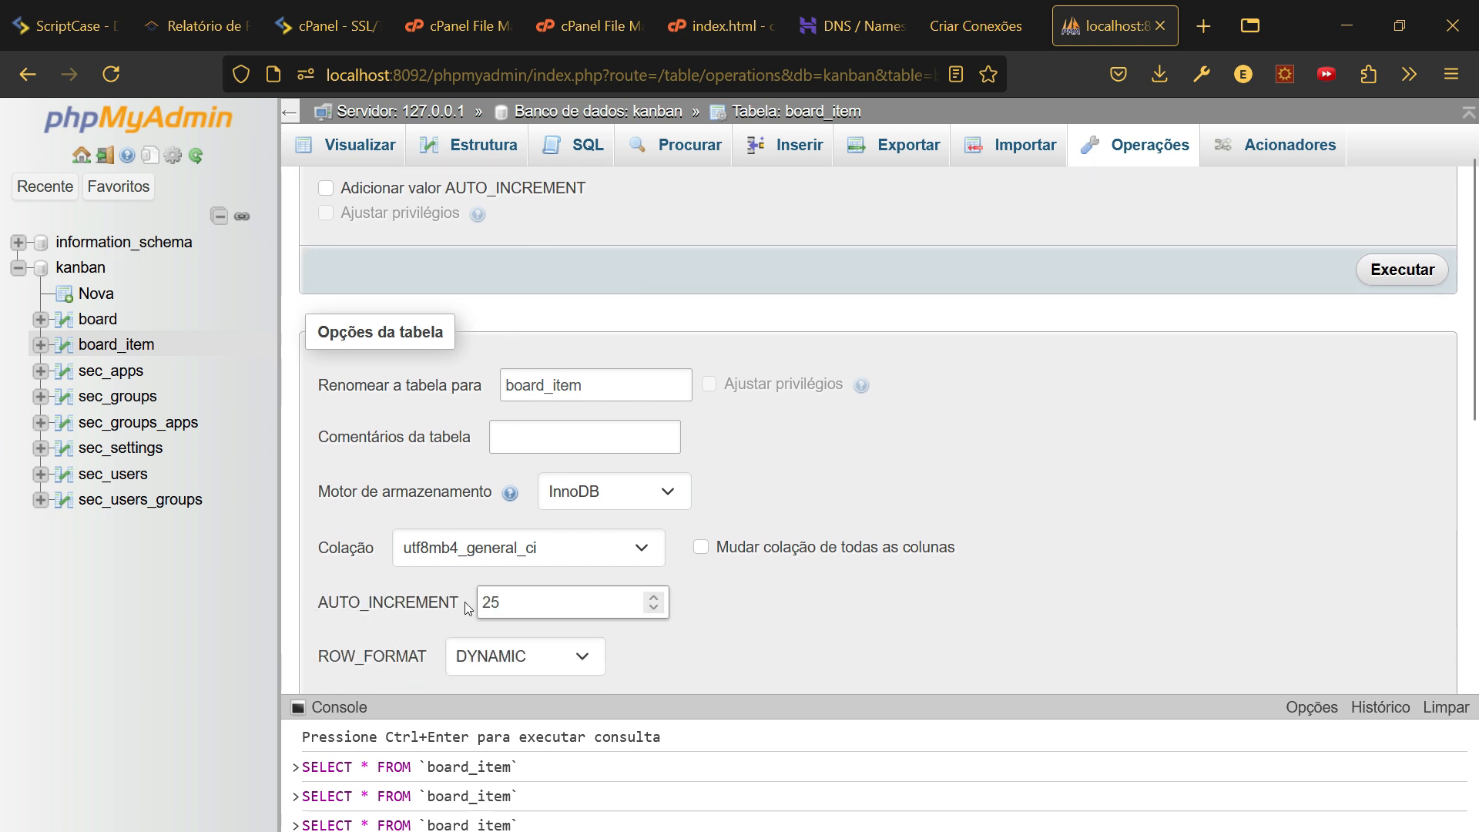
double_click(521, 601)
type("1")
scroll(993, 460, "down", 5)
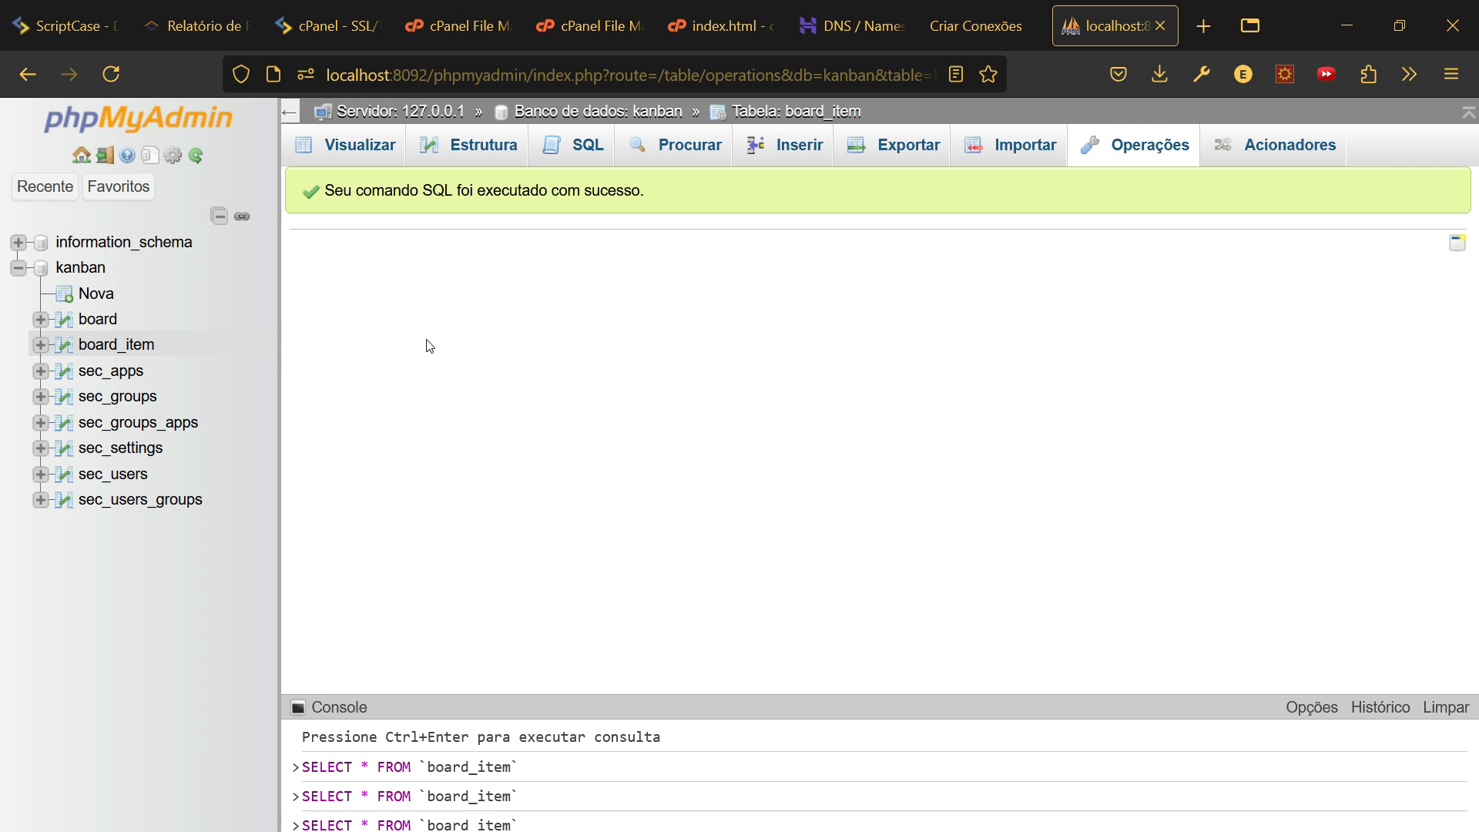
- Open the Export page for the whole kanban database instead of board_item, and collapse the query console
left_click(910, 151)
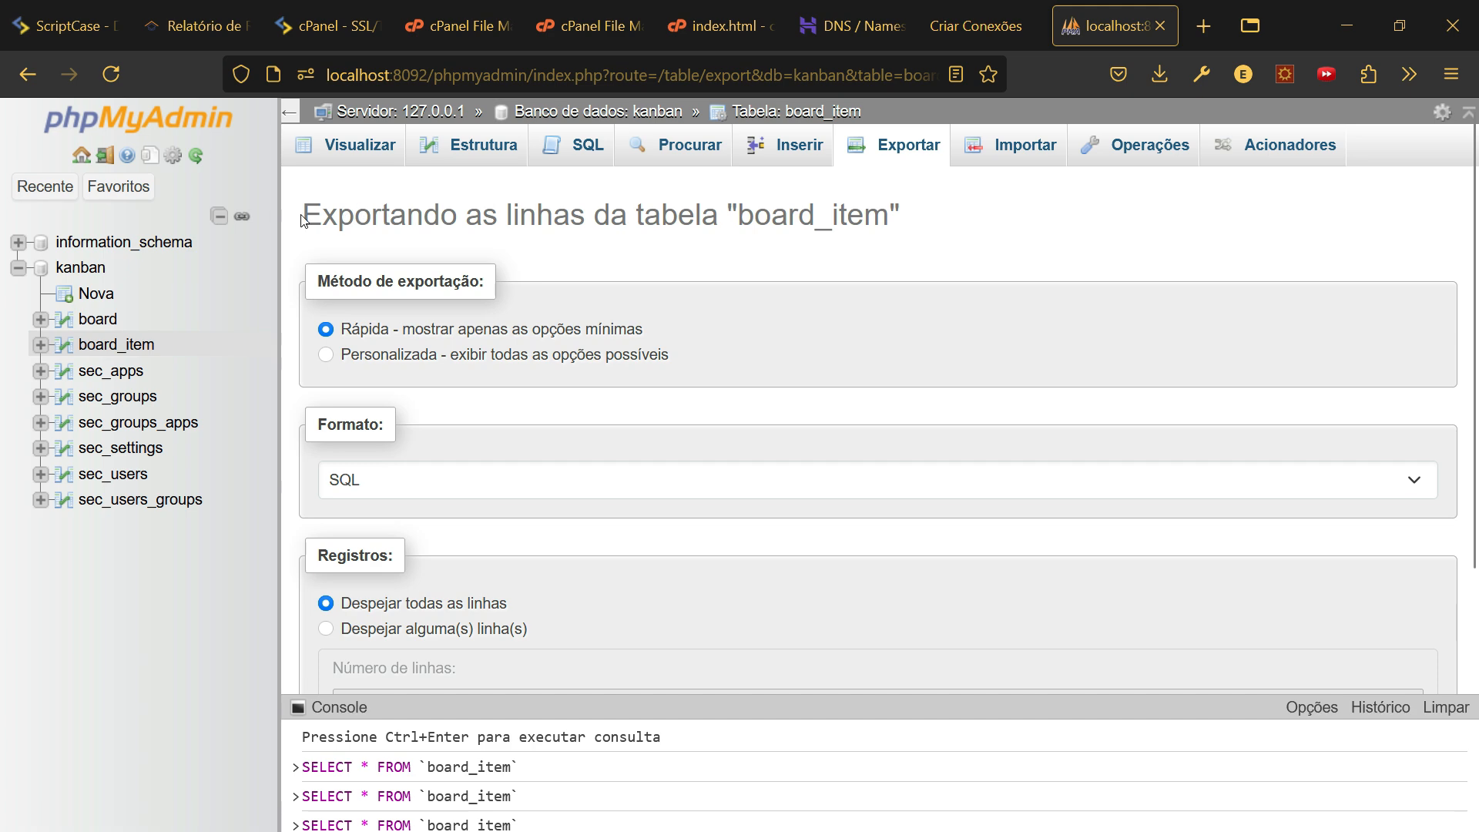
left_click_drag(302, 221, 909, 233)
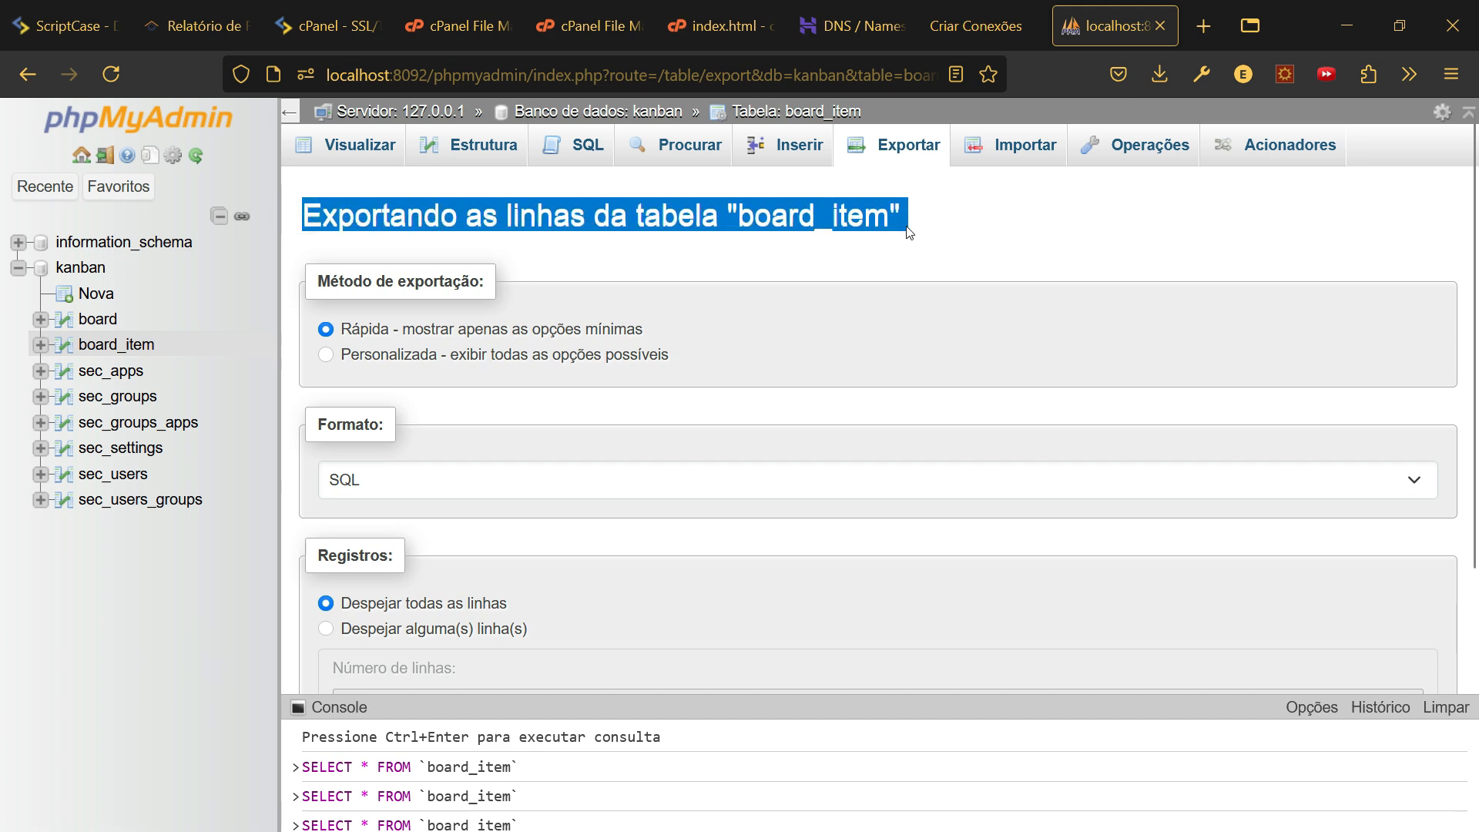
left_click(75, 269)
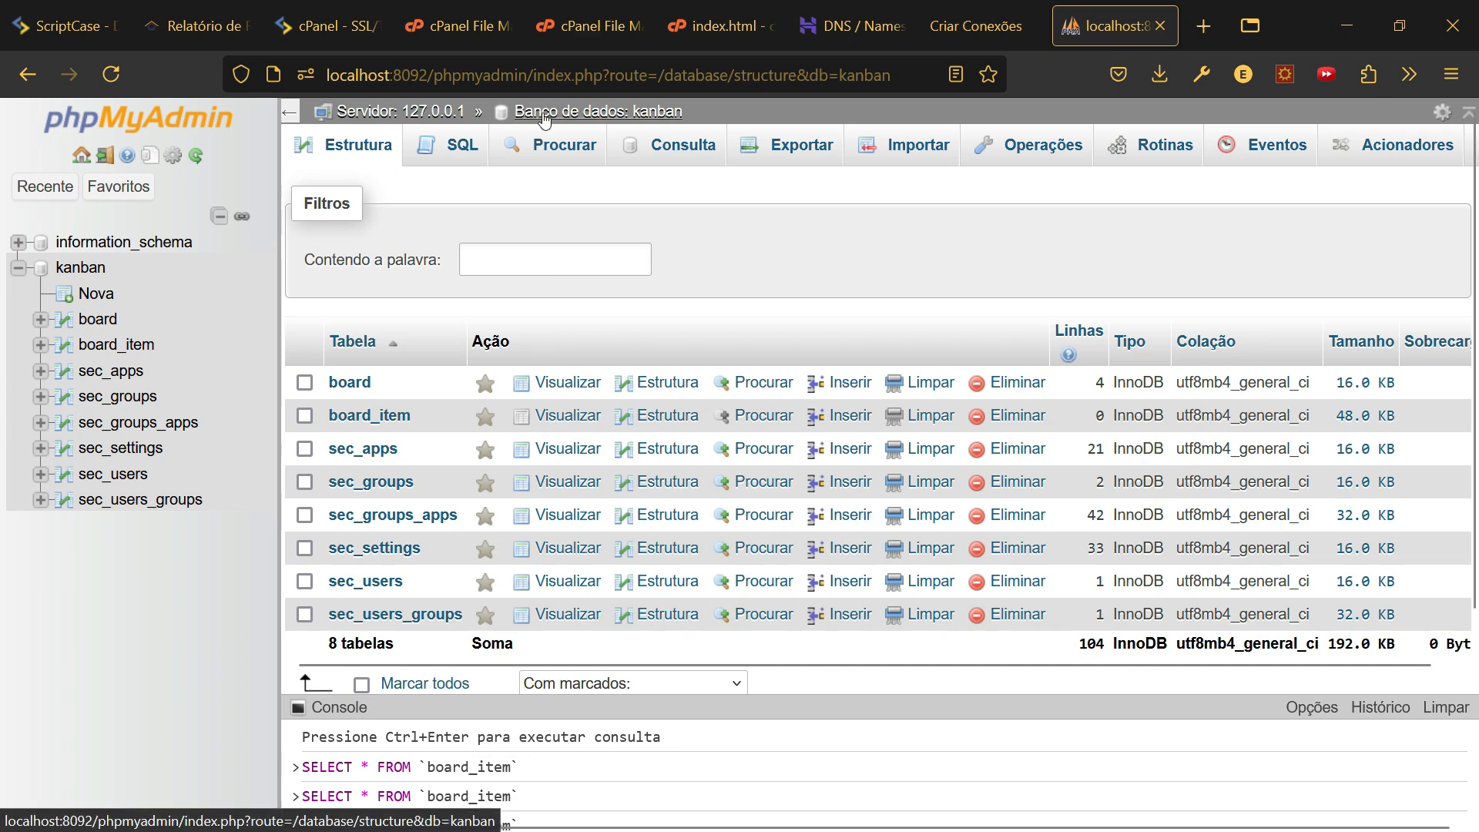
left_click(782, 151)
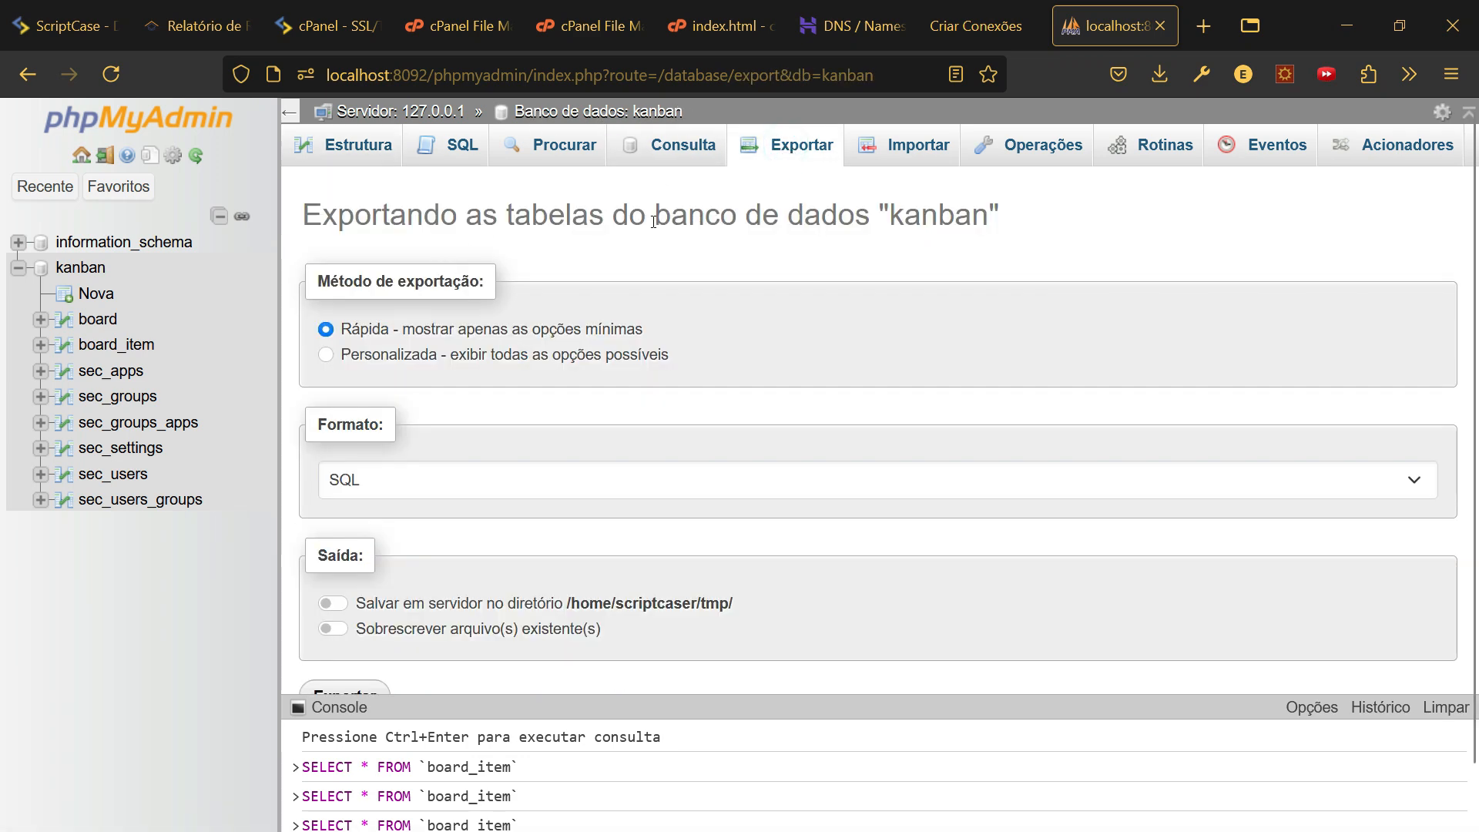
left_click_drag(321, 218, 1003, 228)
scroll(983, 258, "down", 1)
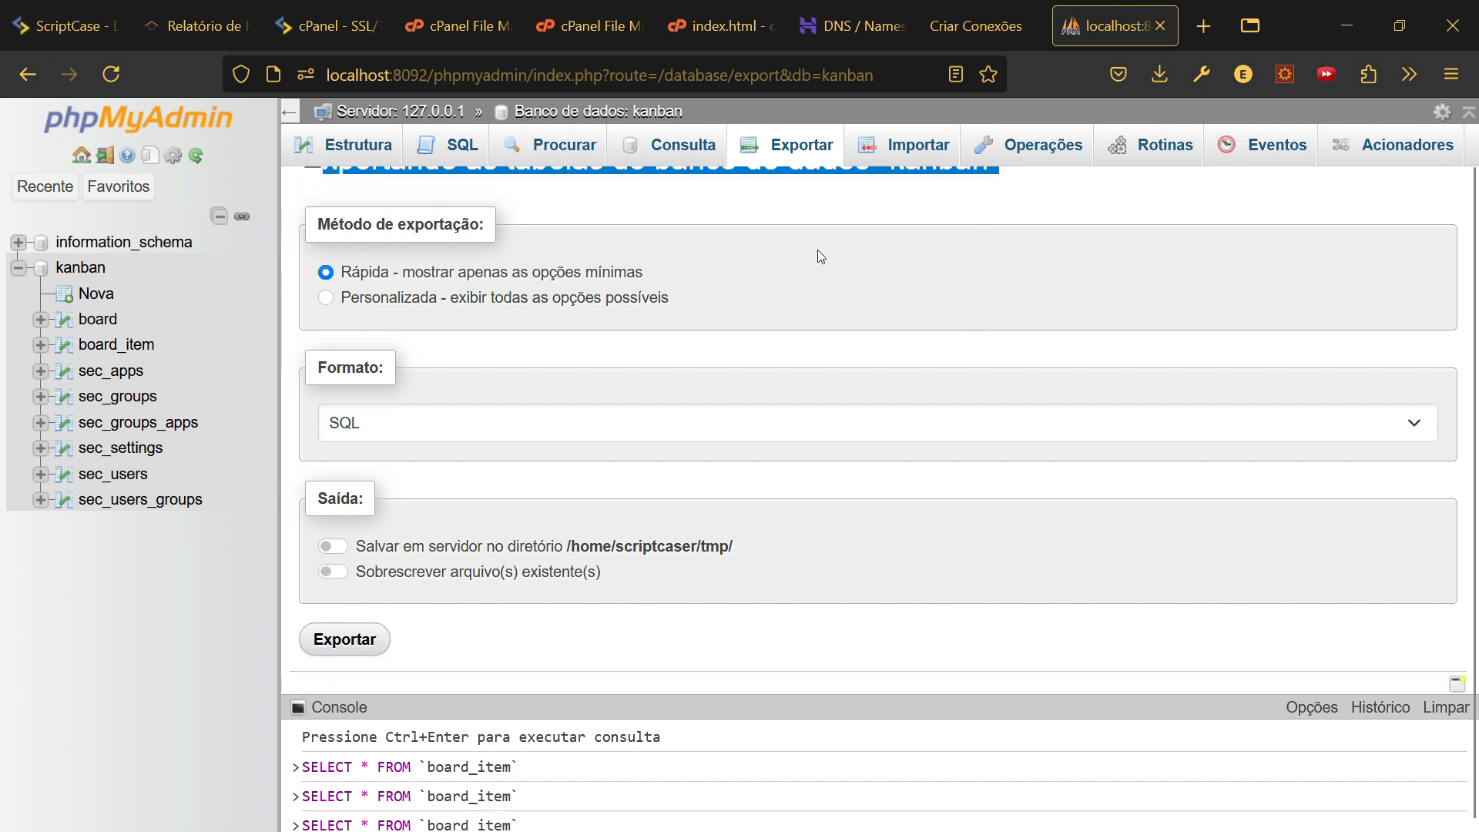
left_click(328, 299)
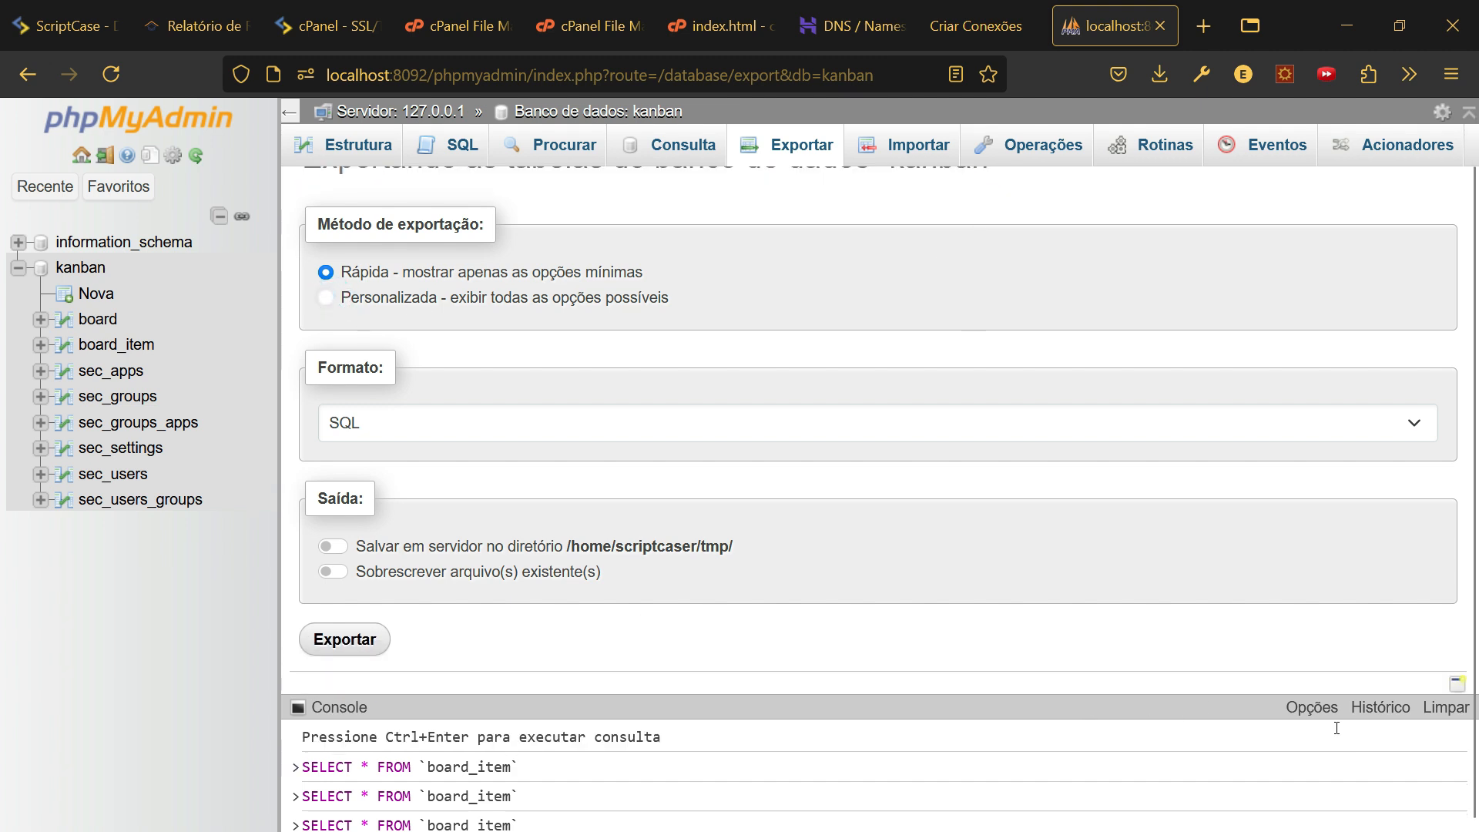
left_click(303, 707)
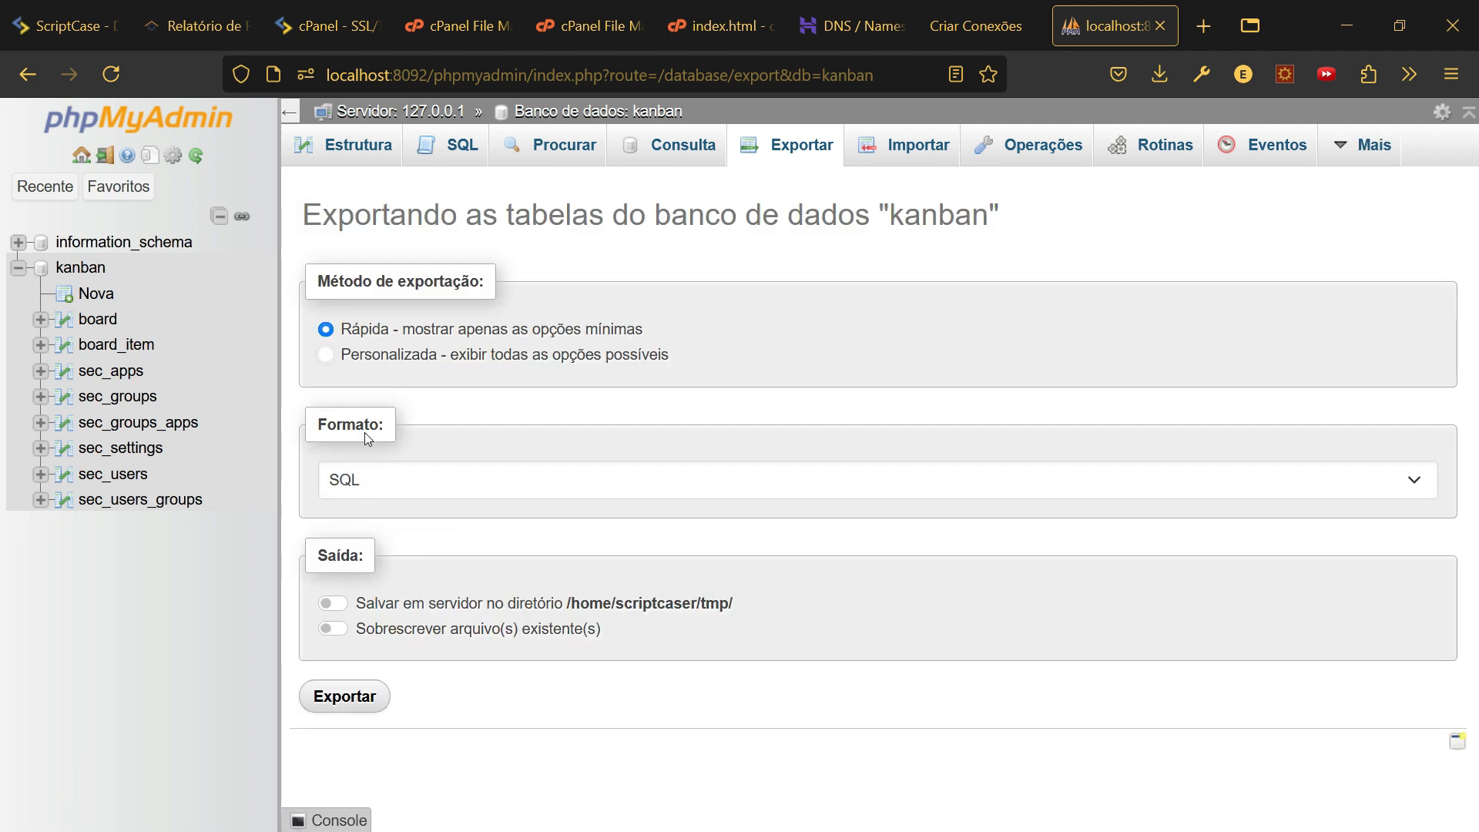
left_click(324, 356)
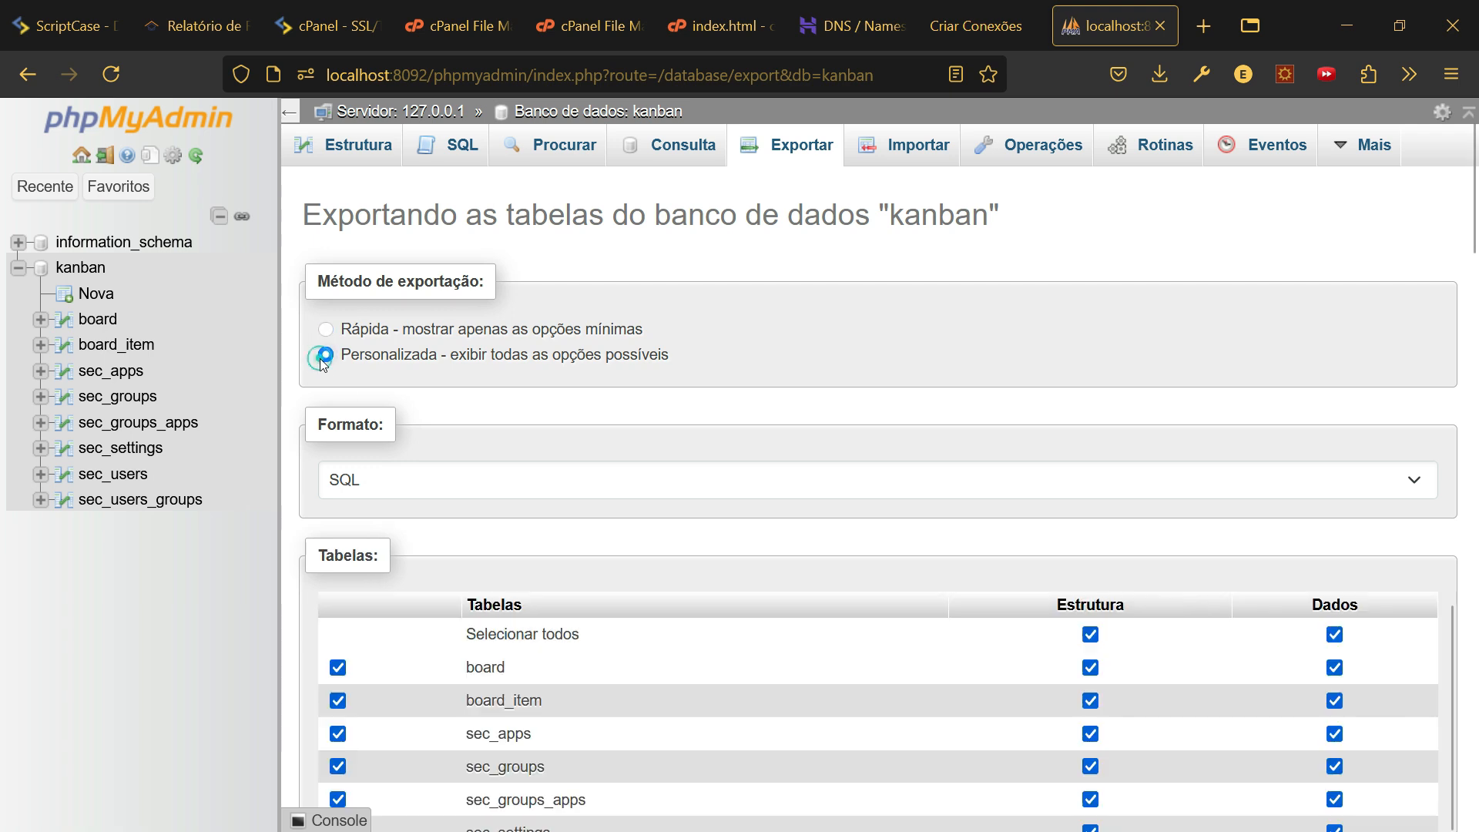
scroll(397, 462, "down", 3)
scroll(436, 446, "down", 2)
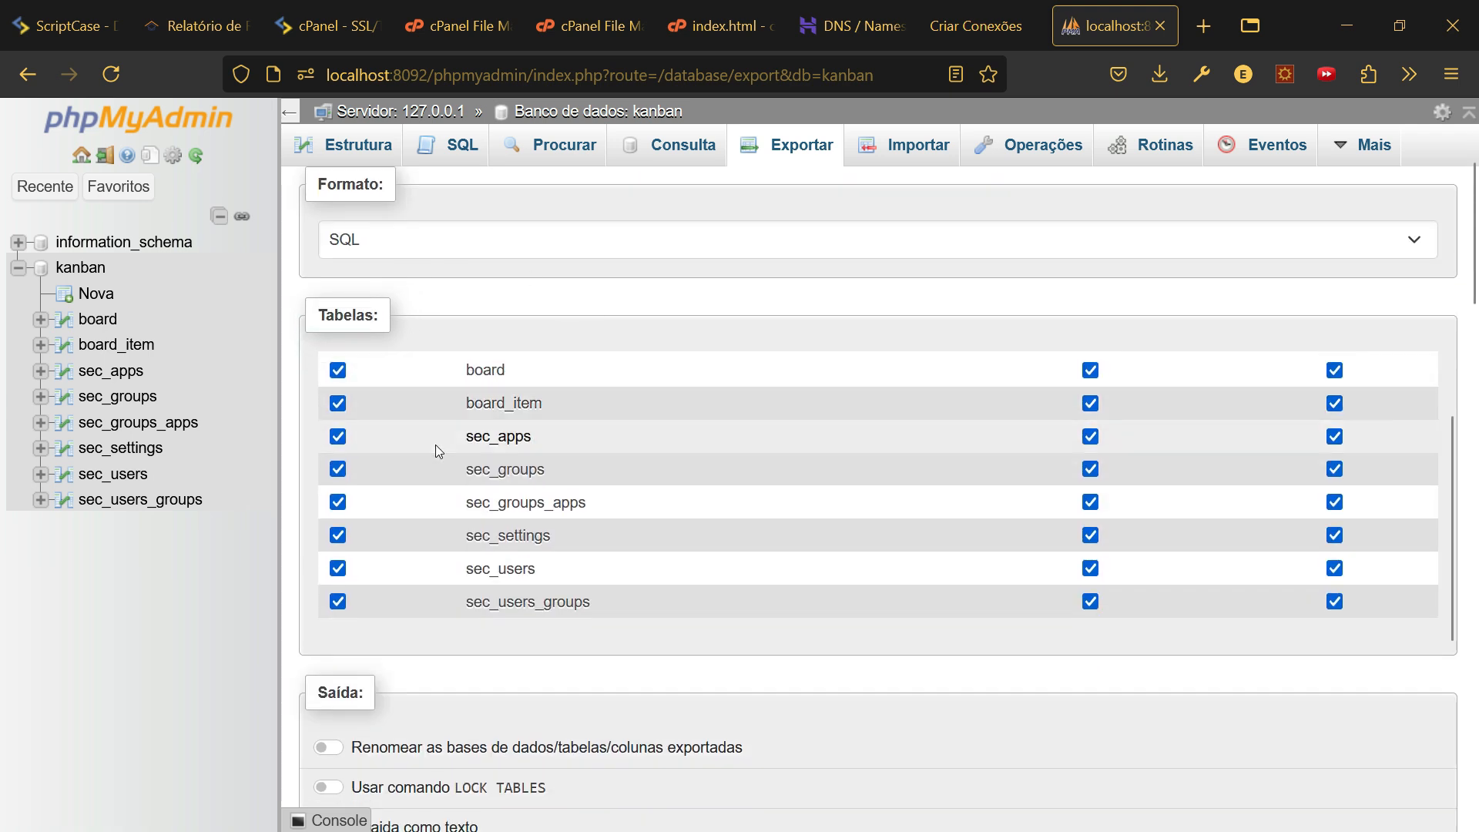
scroll(631, 464, "up", 2)
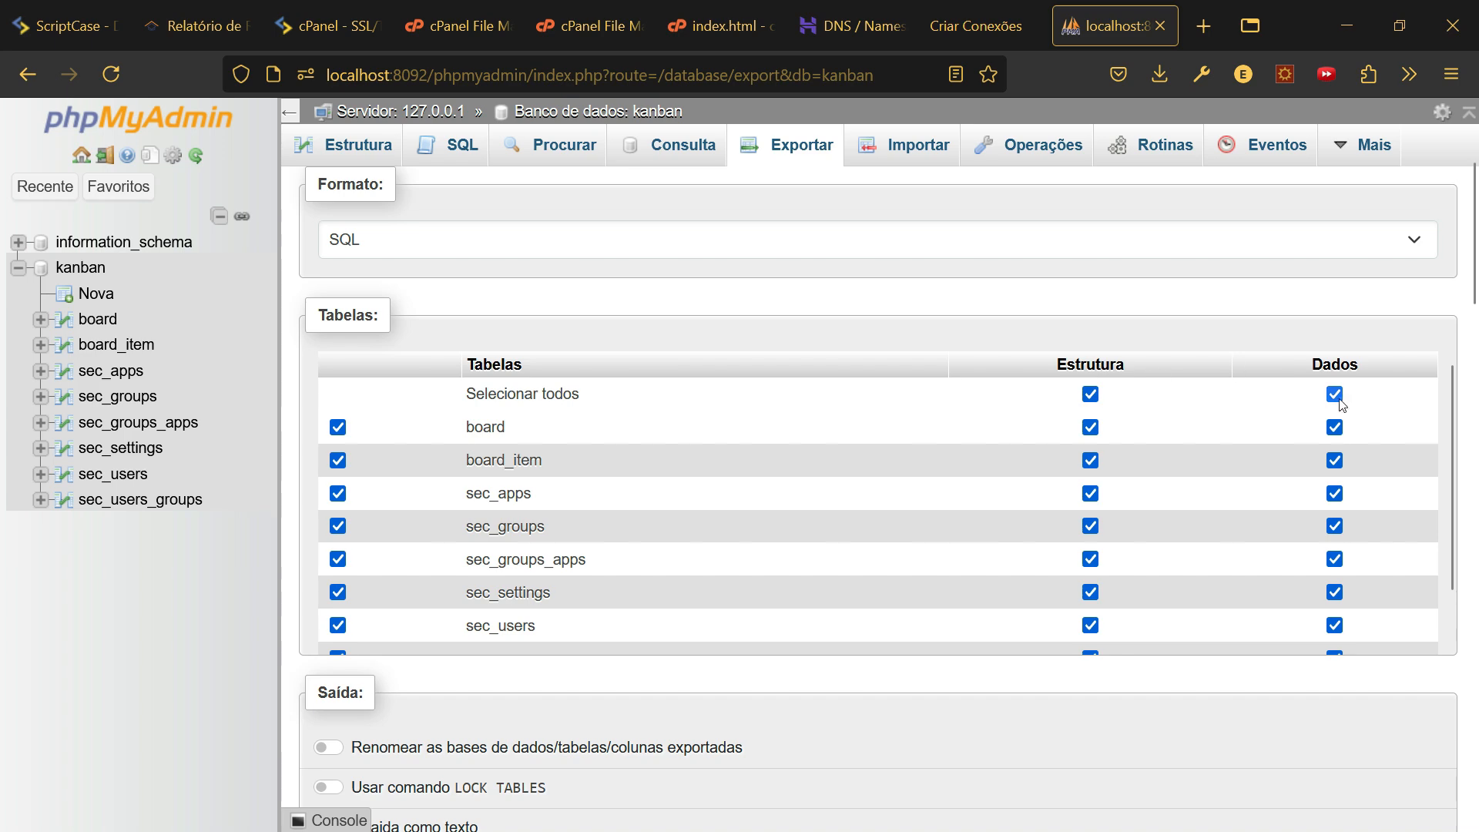
scroll(502, 430, "down", 2)
scroll(502, 430, "down", 6)
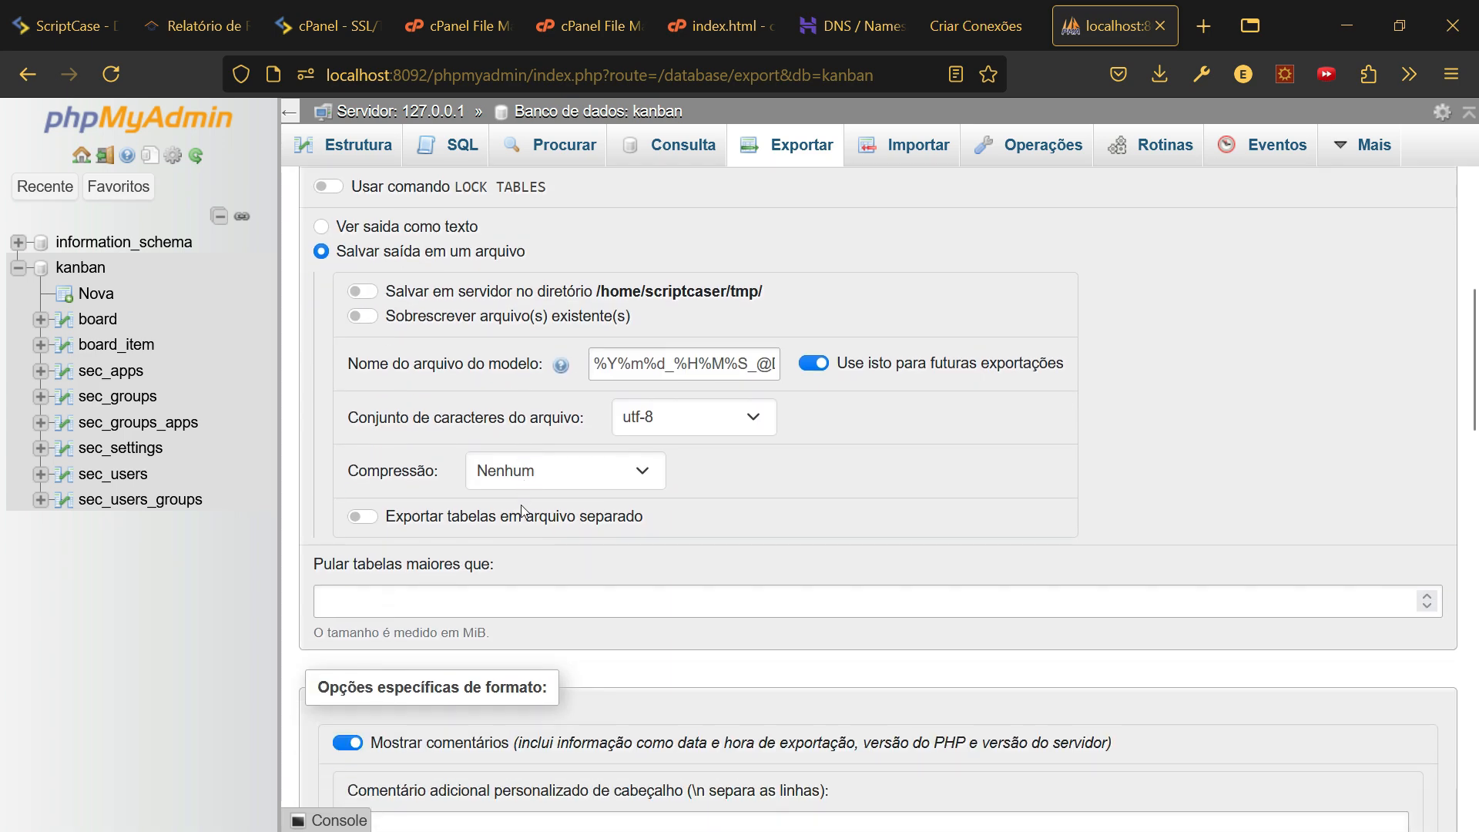
scroll(607, 488, "up", 1)
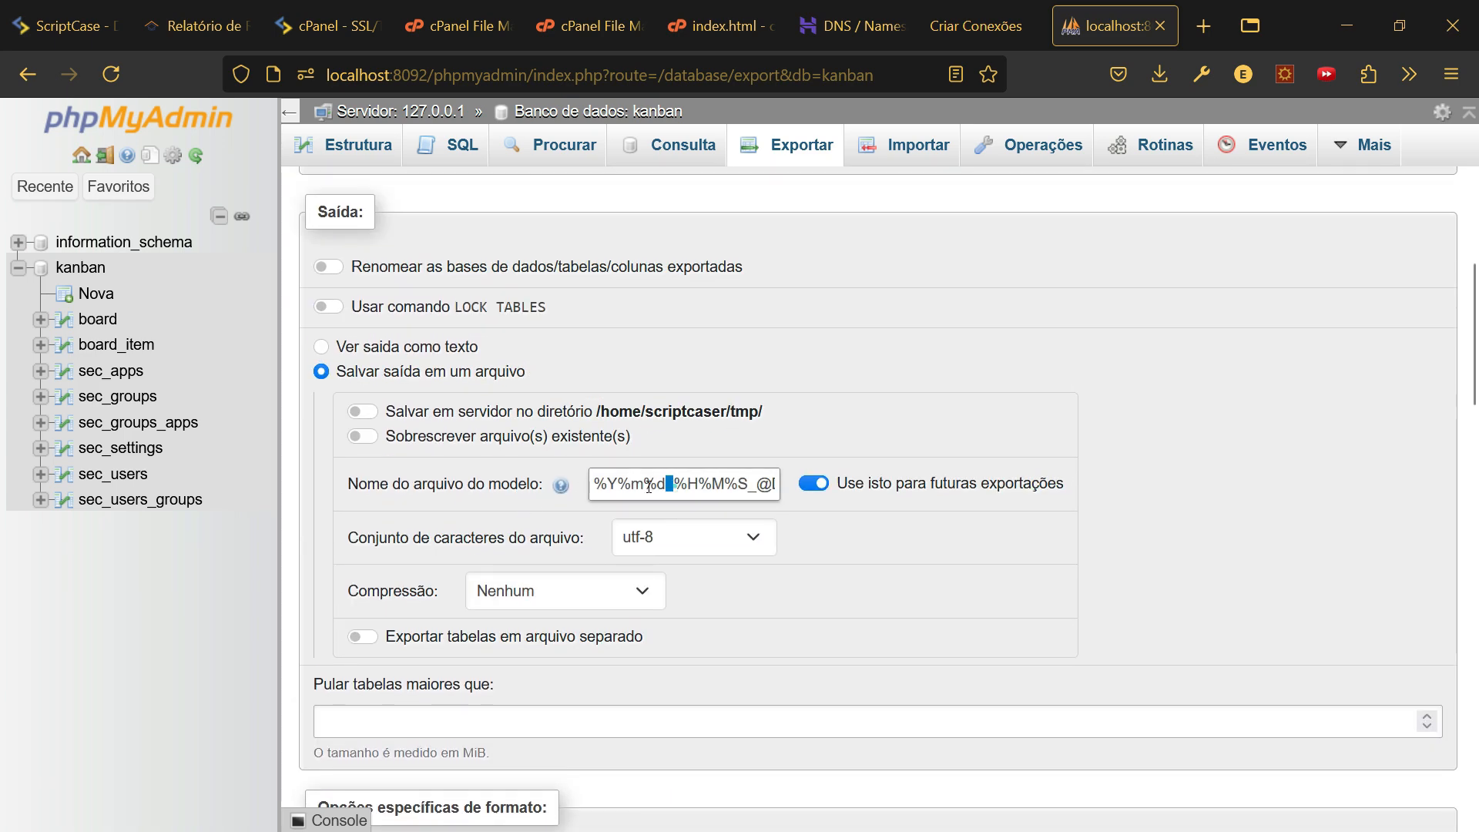
double_click(676, 490)
left_click_drag(677, 490, 593, 479)
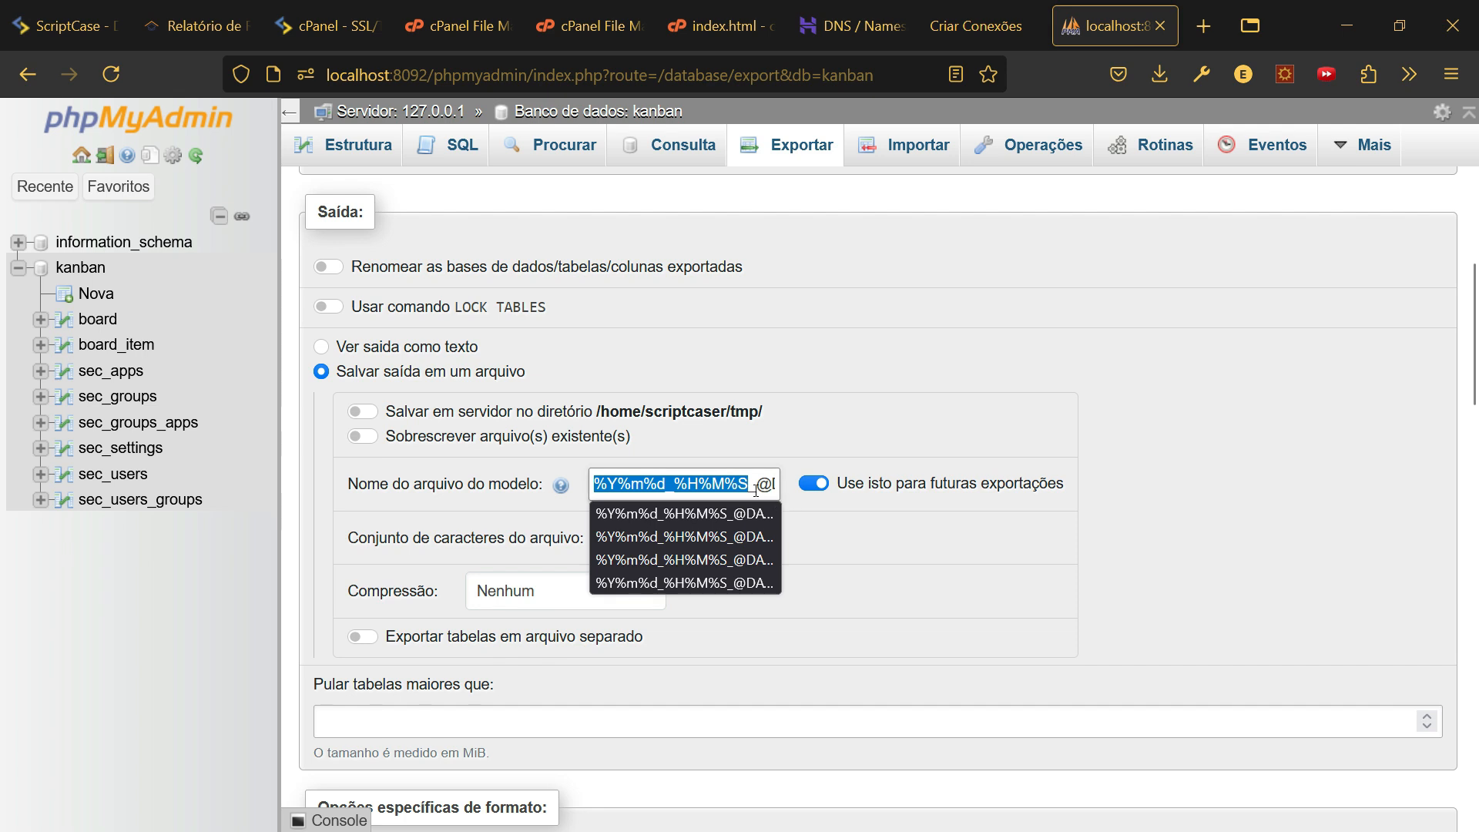
left_click_drag(756, 484, 790, 483)
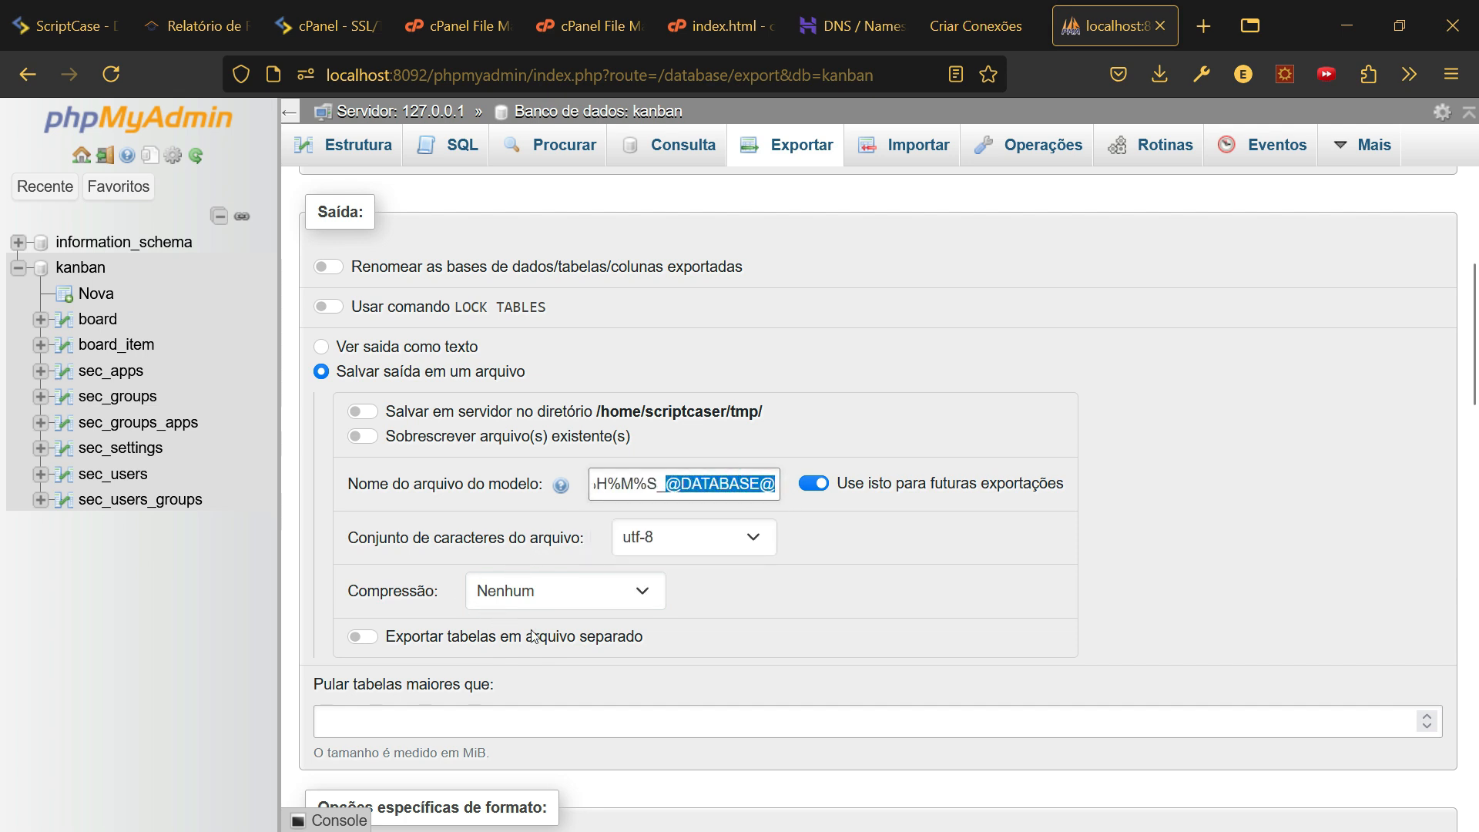
- Keep compression at none, and enable excluding the current user's definition and OR REPLACE for views
left_click(562, 597)
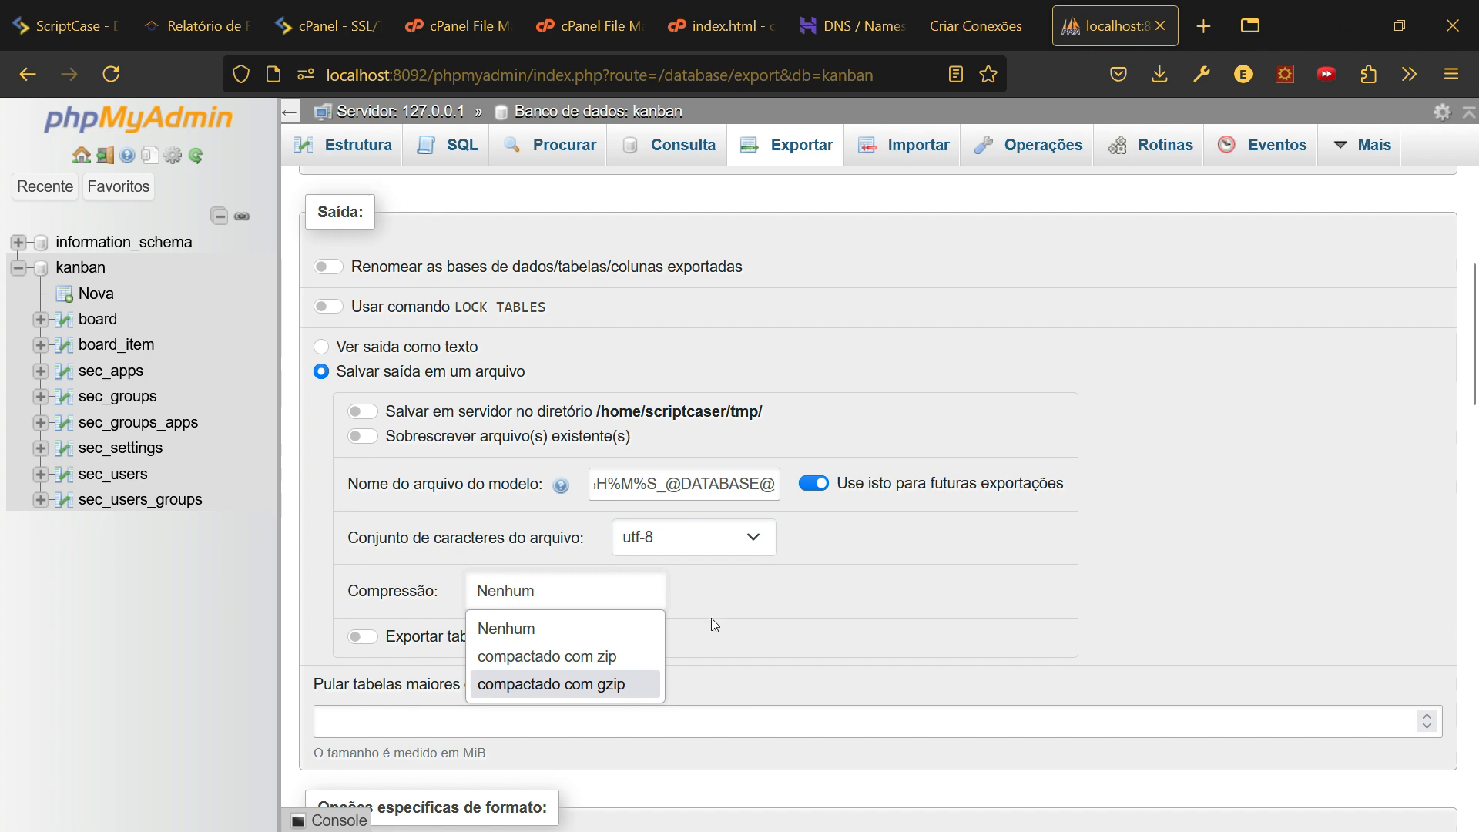
left_click(703, 600)
scroll(493, 570, "down", 10)
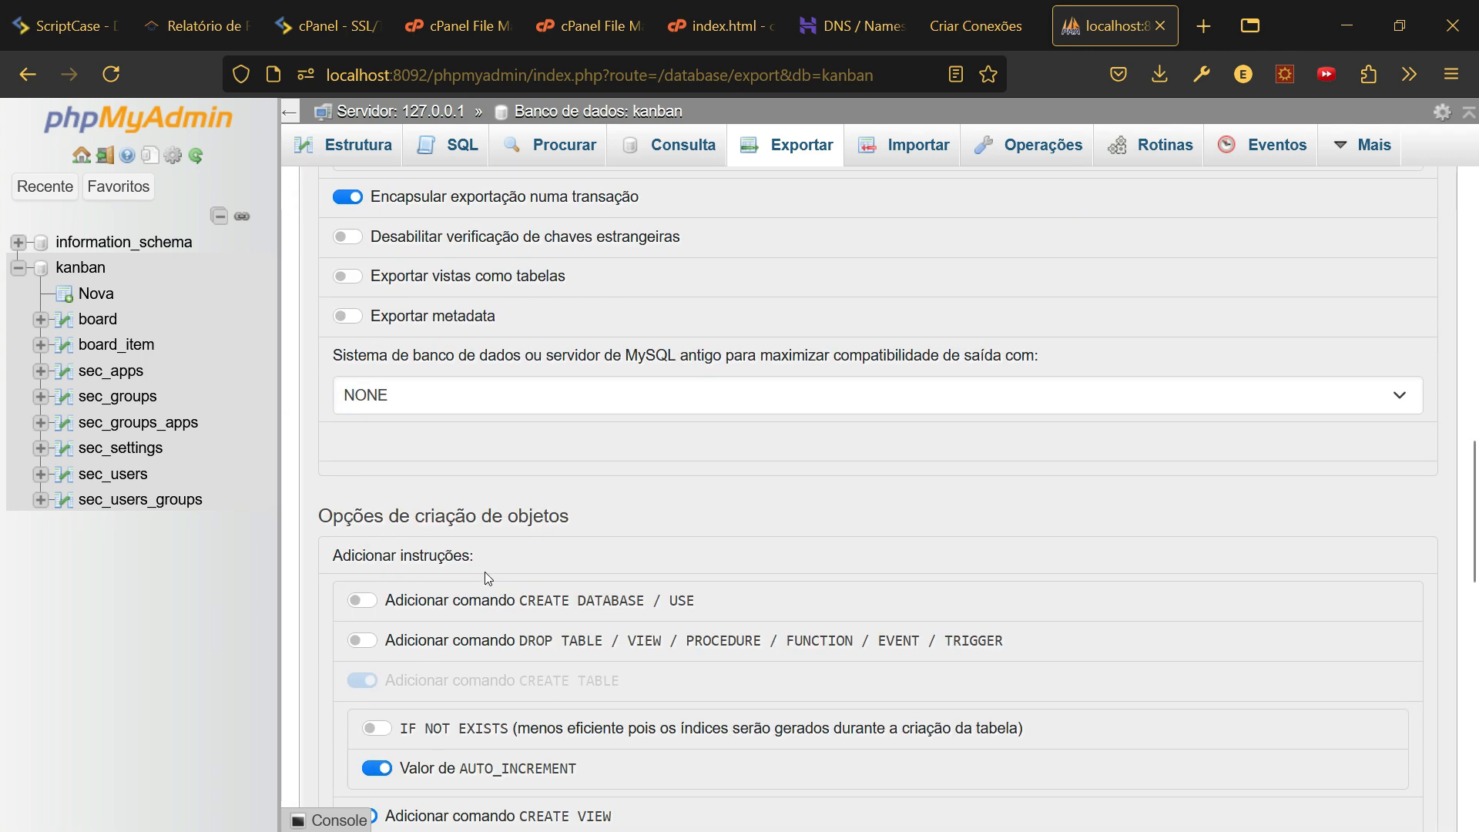
scroll(507, 544, "down", 5)
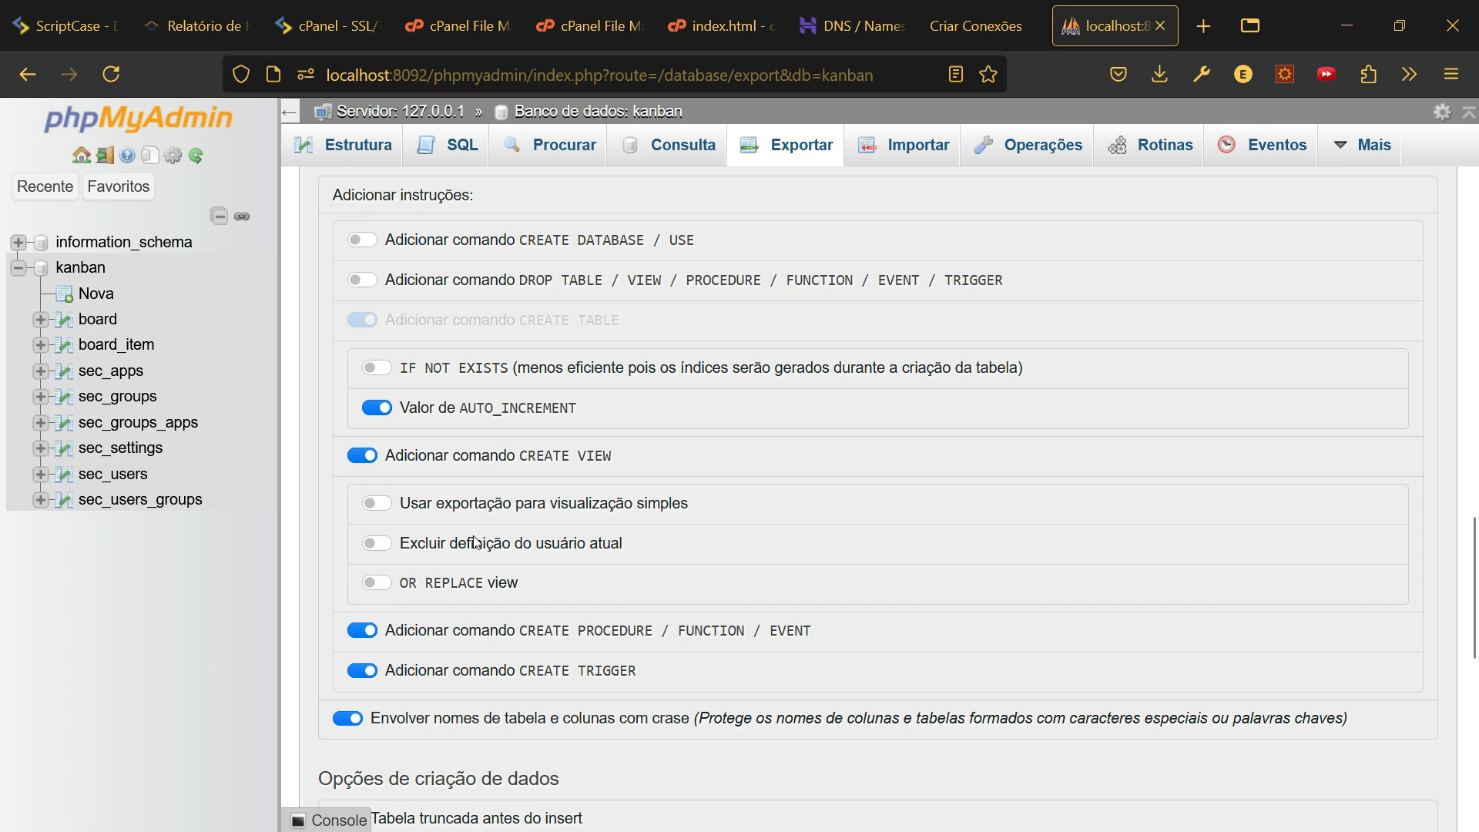
left_click(377, 548)
left_click(377, 583)
scroll(493, 593, "down", 10)
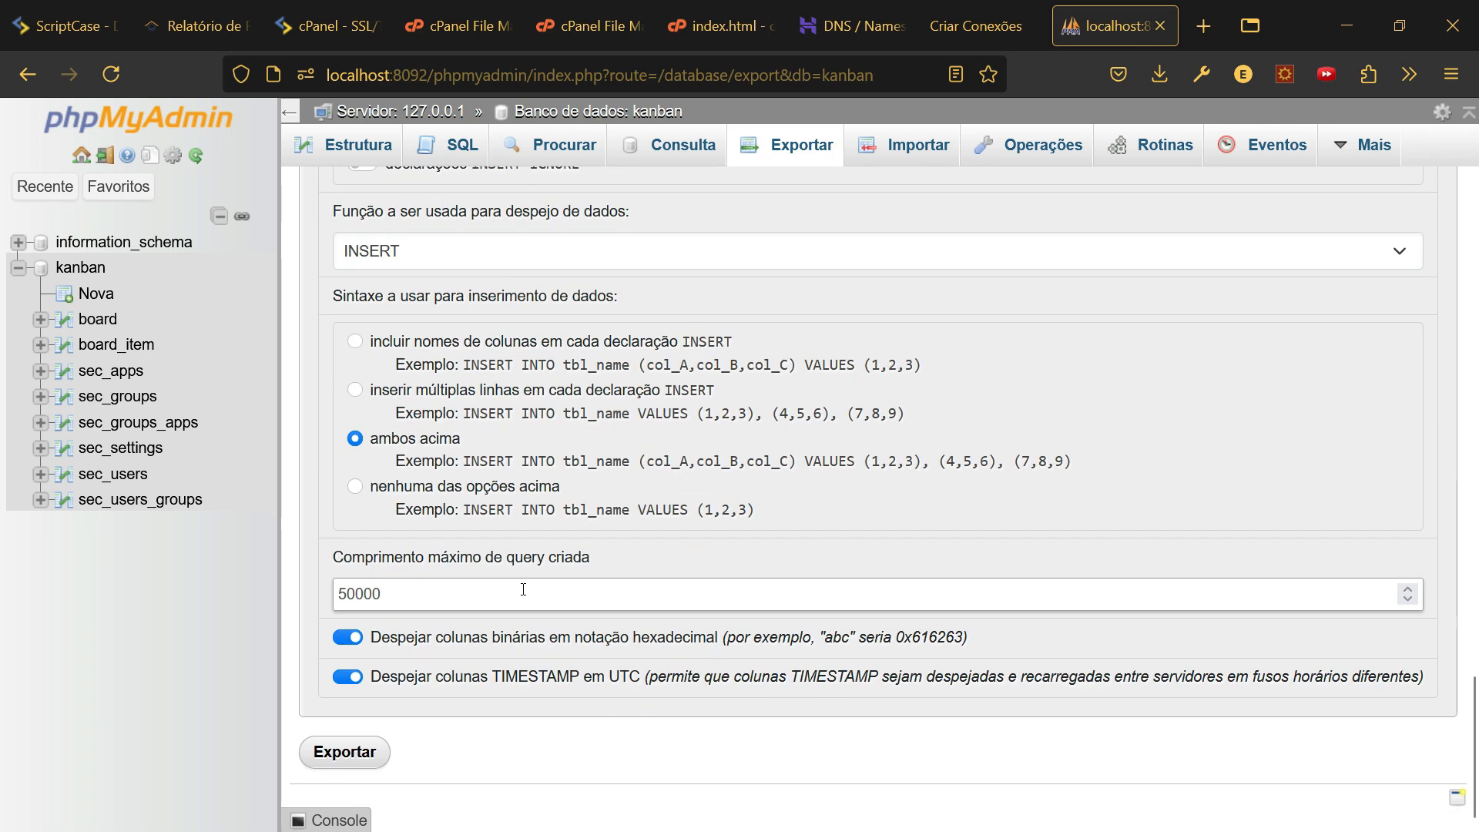
- Export the kanban database and save it as 20240918_104619_kanban.sql in Downloads
left_click(344, 754)
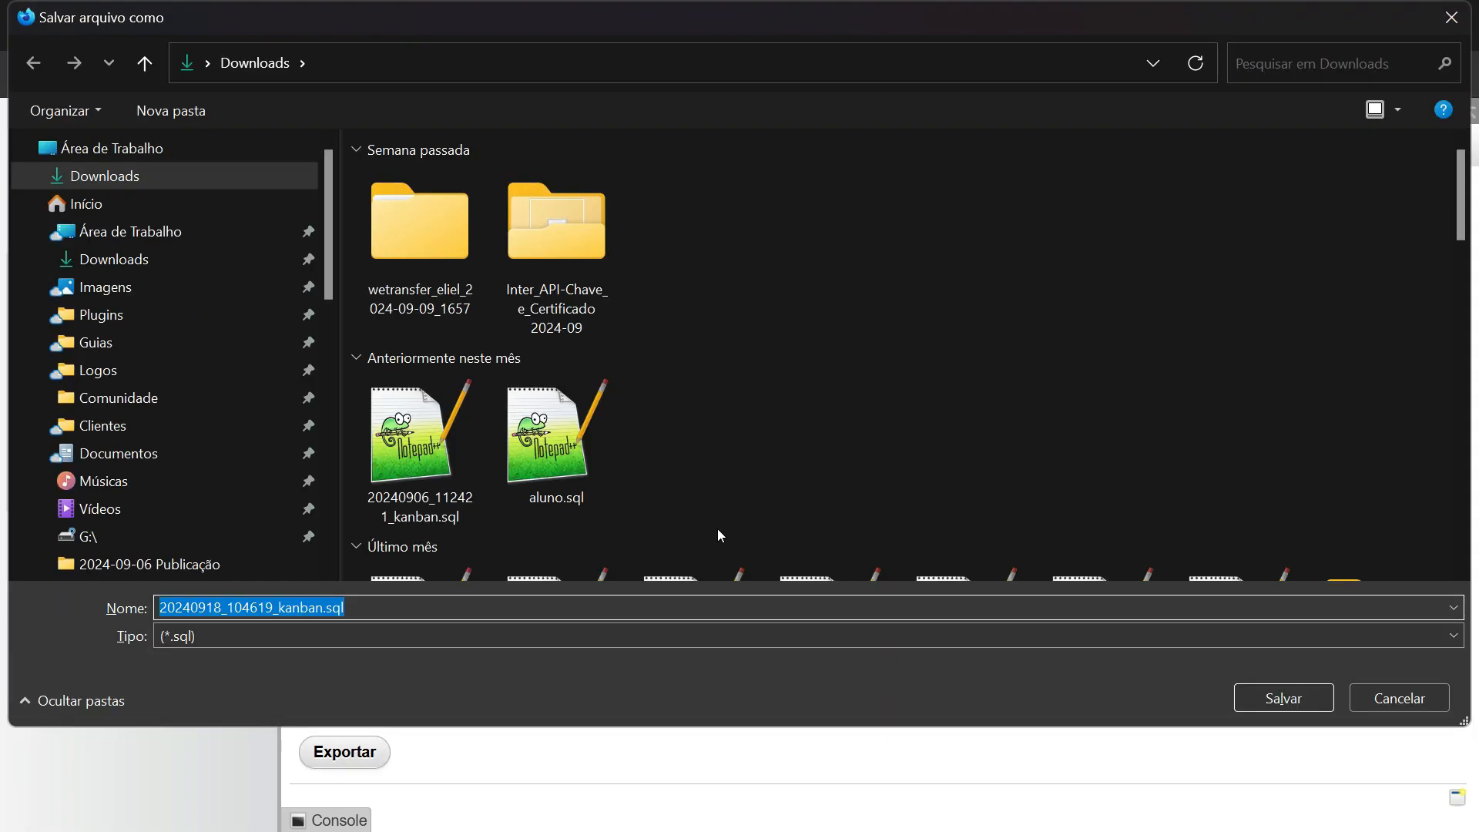
left_click(1275, 698)
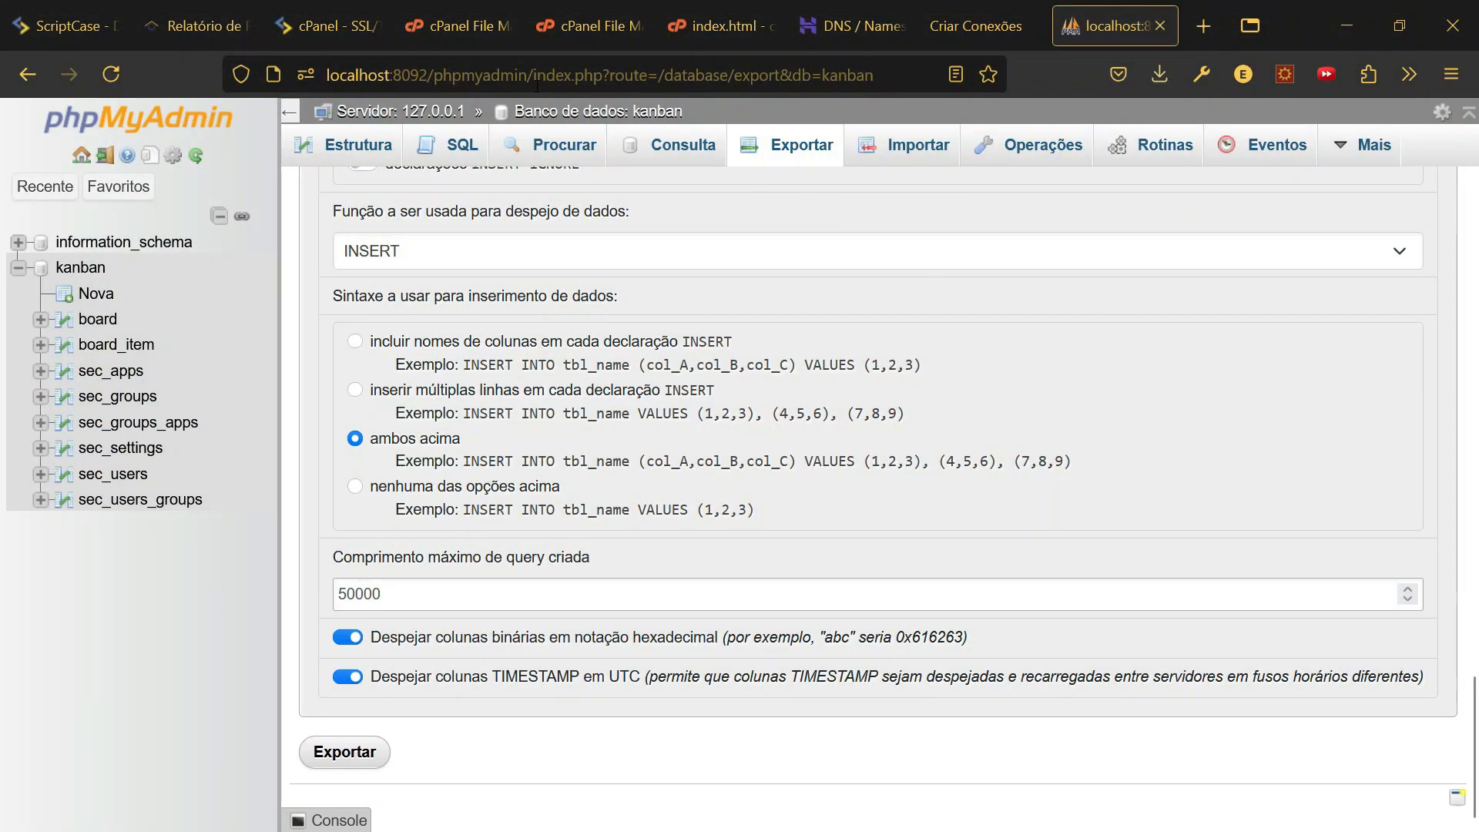
mouse_move(471, 48)
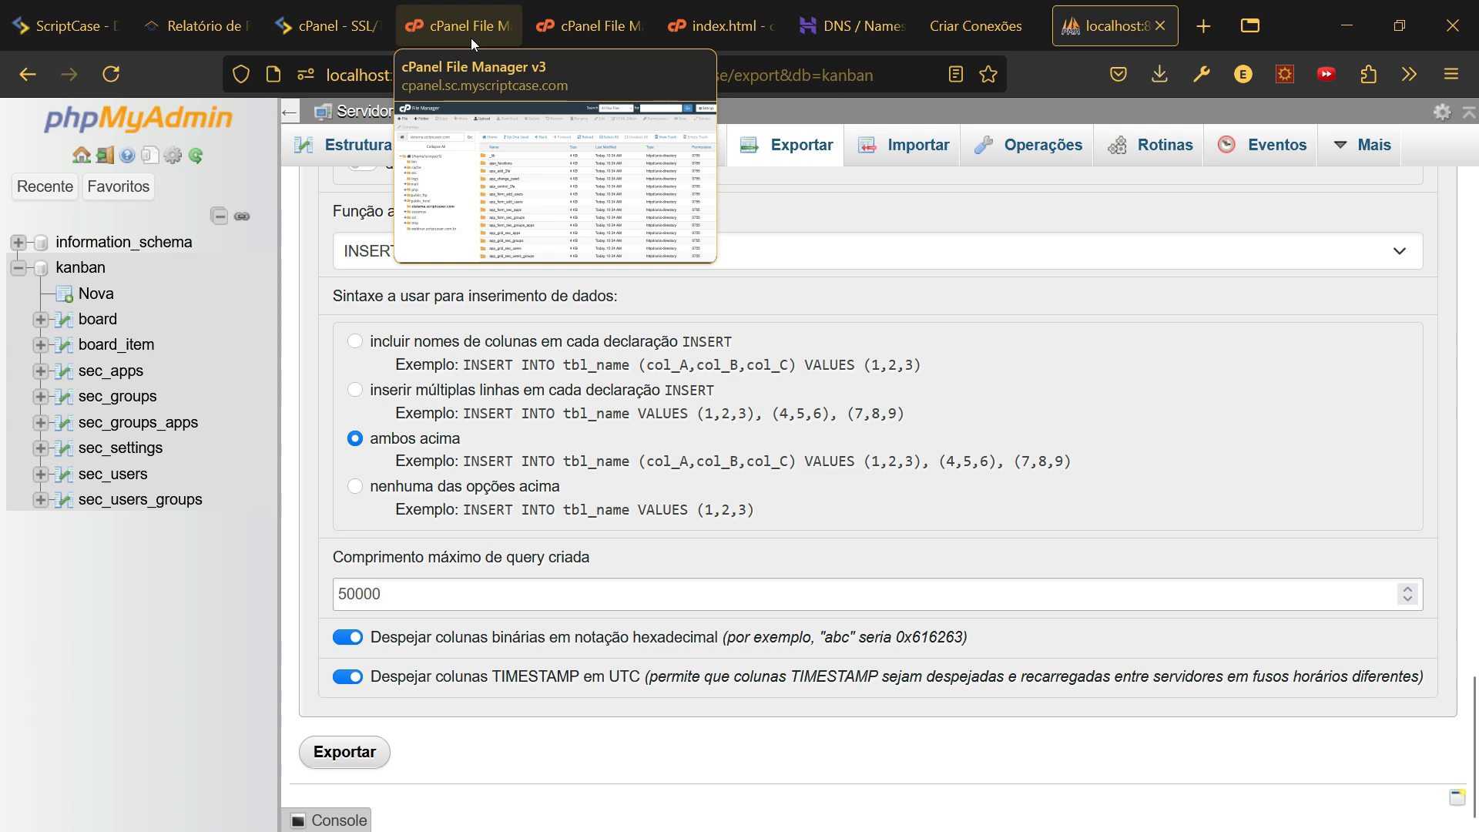
- Switch to the File Manager page, then back to the SSL/TLS Status page
left_click(473, 31)
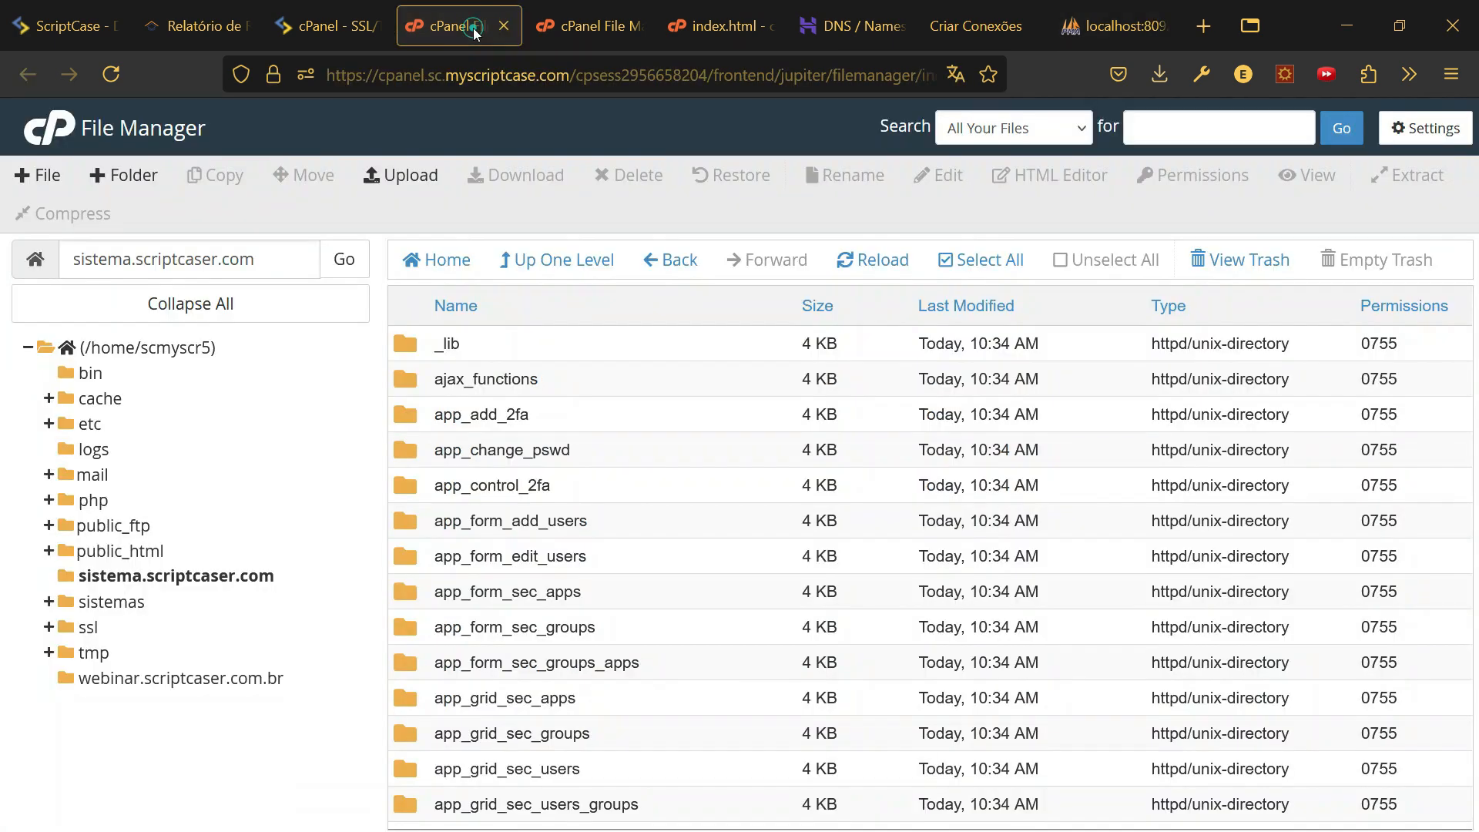
left_click(339, 27)
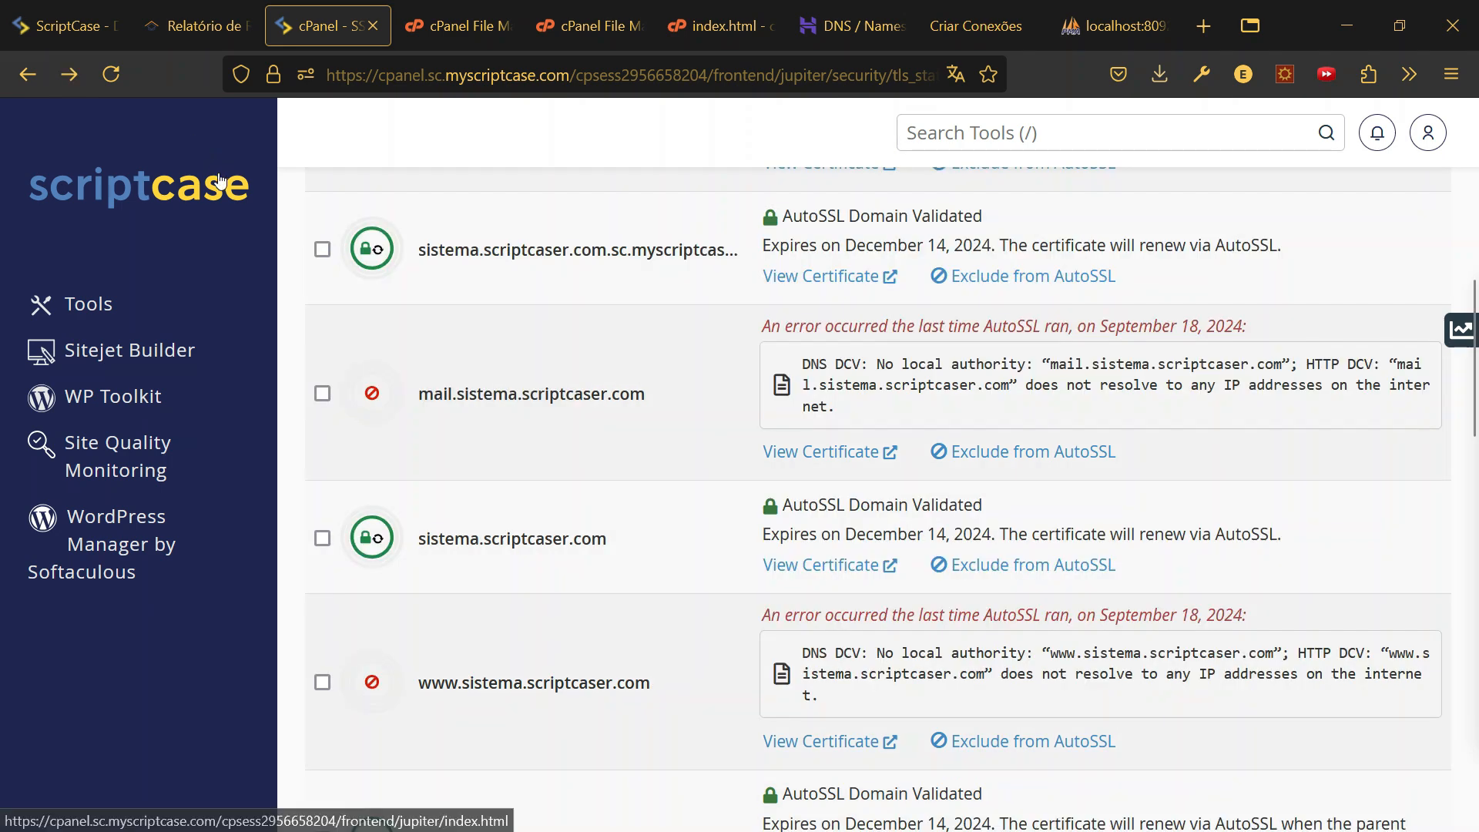
- Create the database scmyscr5_kanban from Manage My Databases by entering kanban as the name
left_click(178, 177)
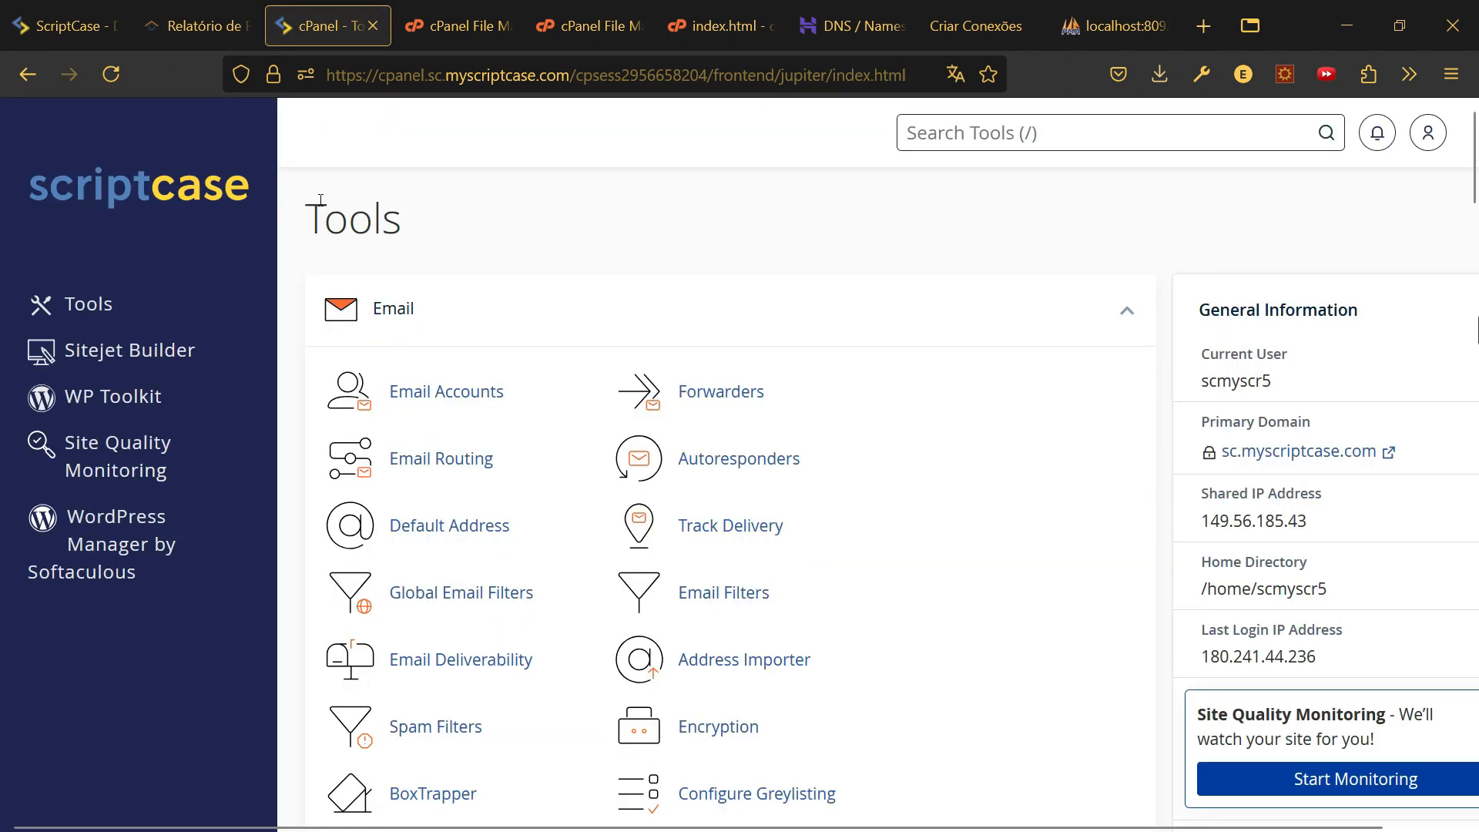
scroll(589, 476, "down", 15)
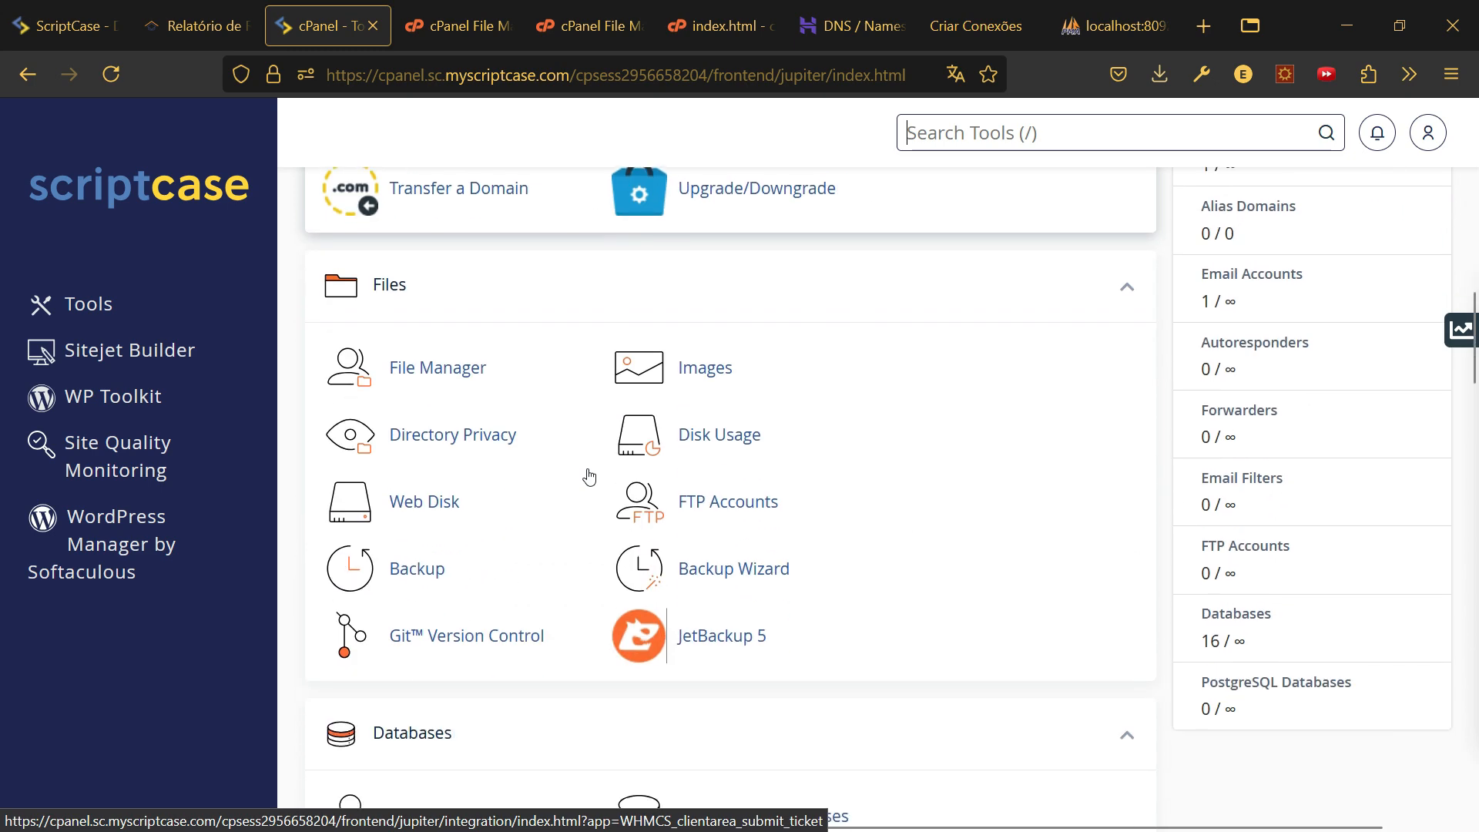
scroll(590, 476, "down", 6)
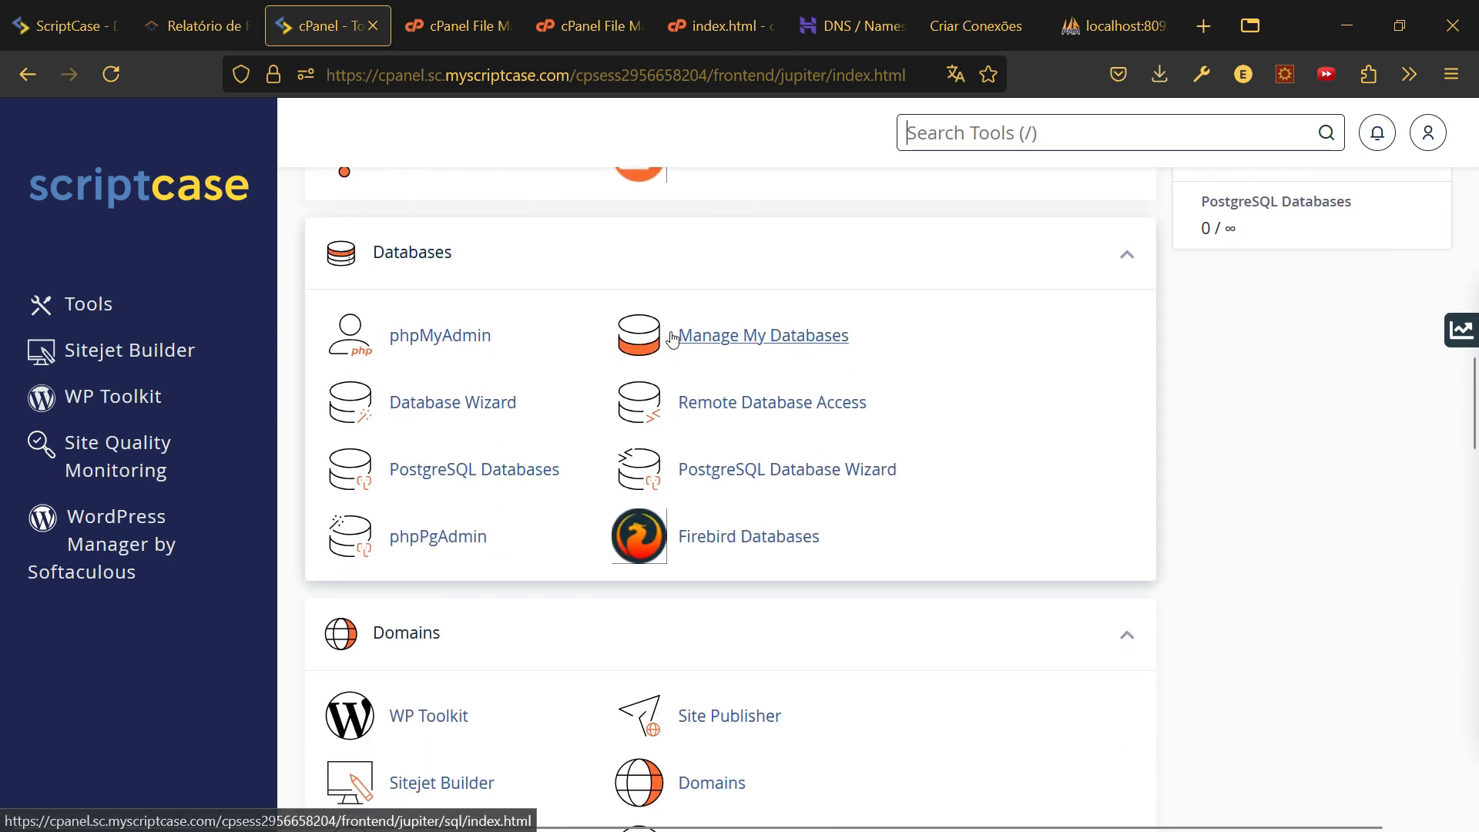
left_click(697, 336)
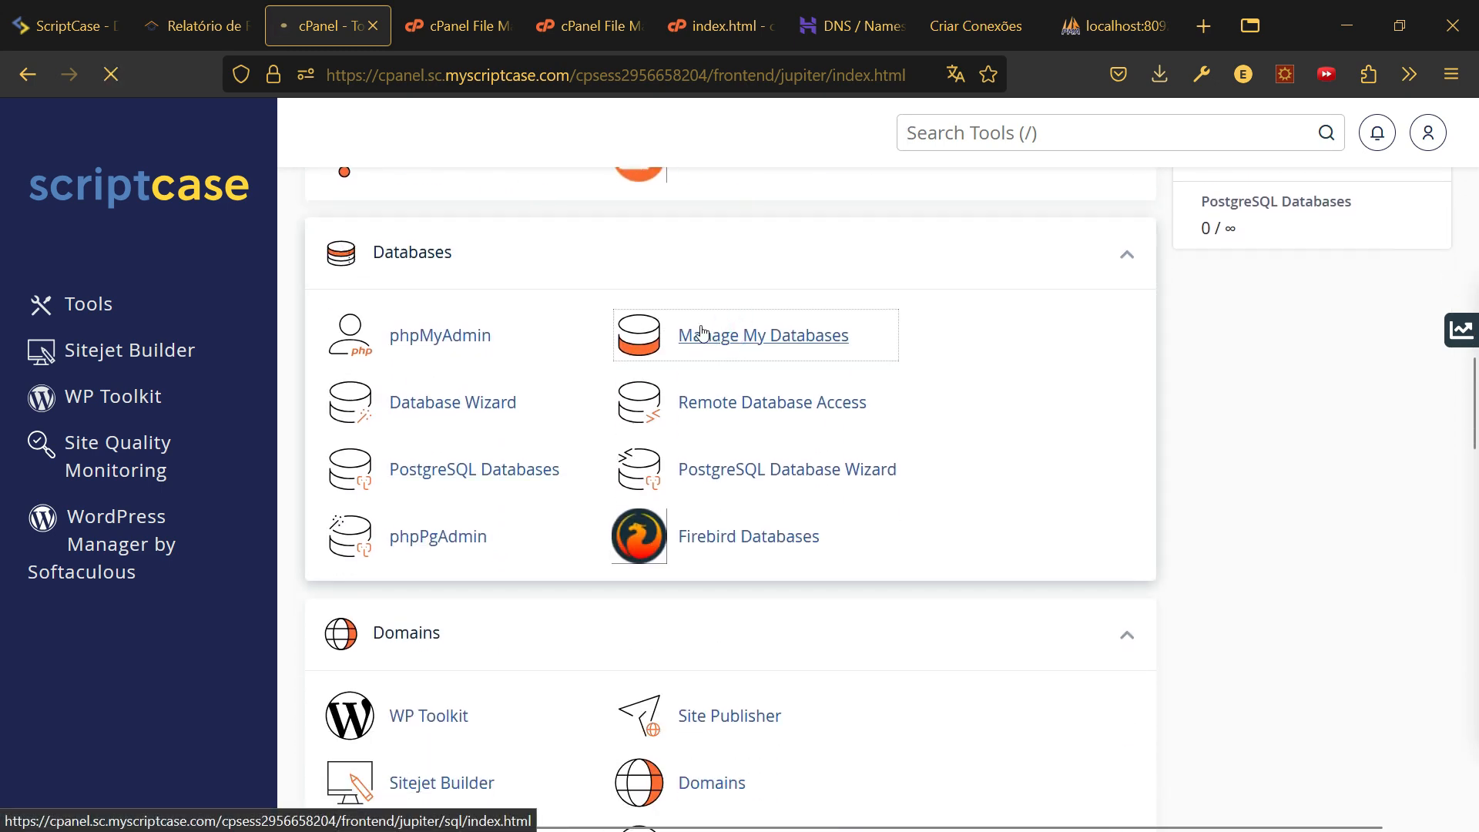
scroll(605, 367, "down", 5)
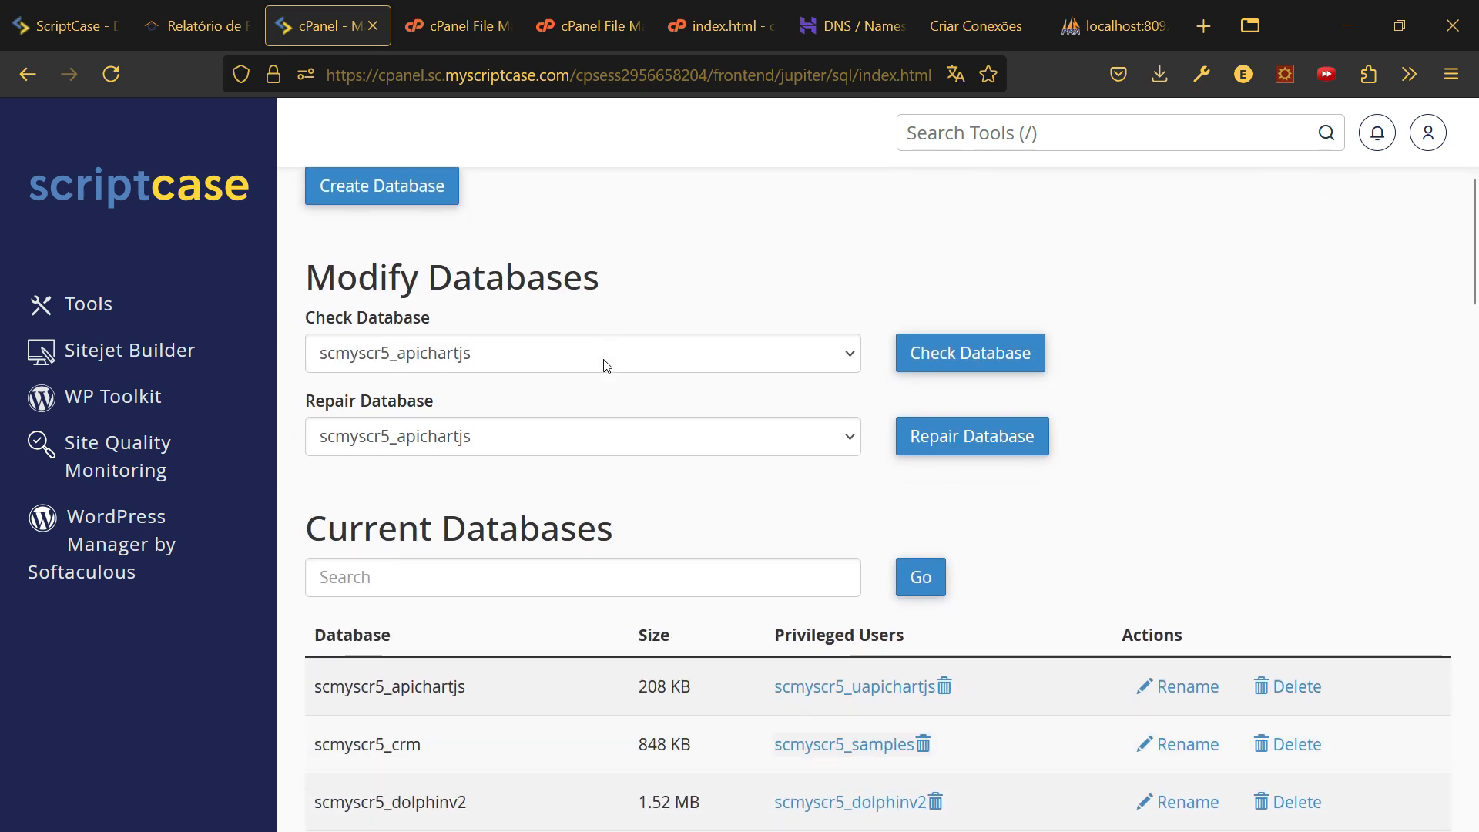
scroll(605, 367, "up", 3)
left_click(502, 373)
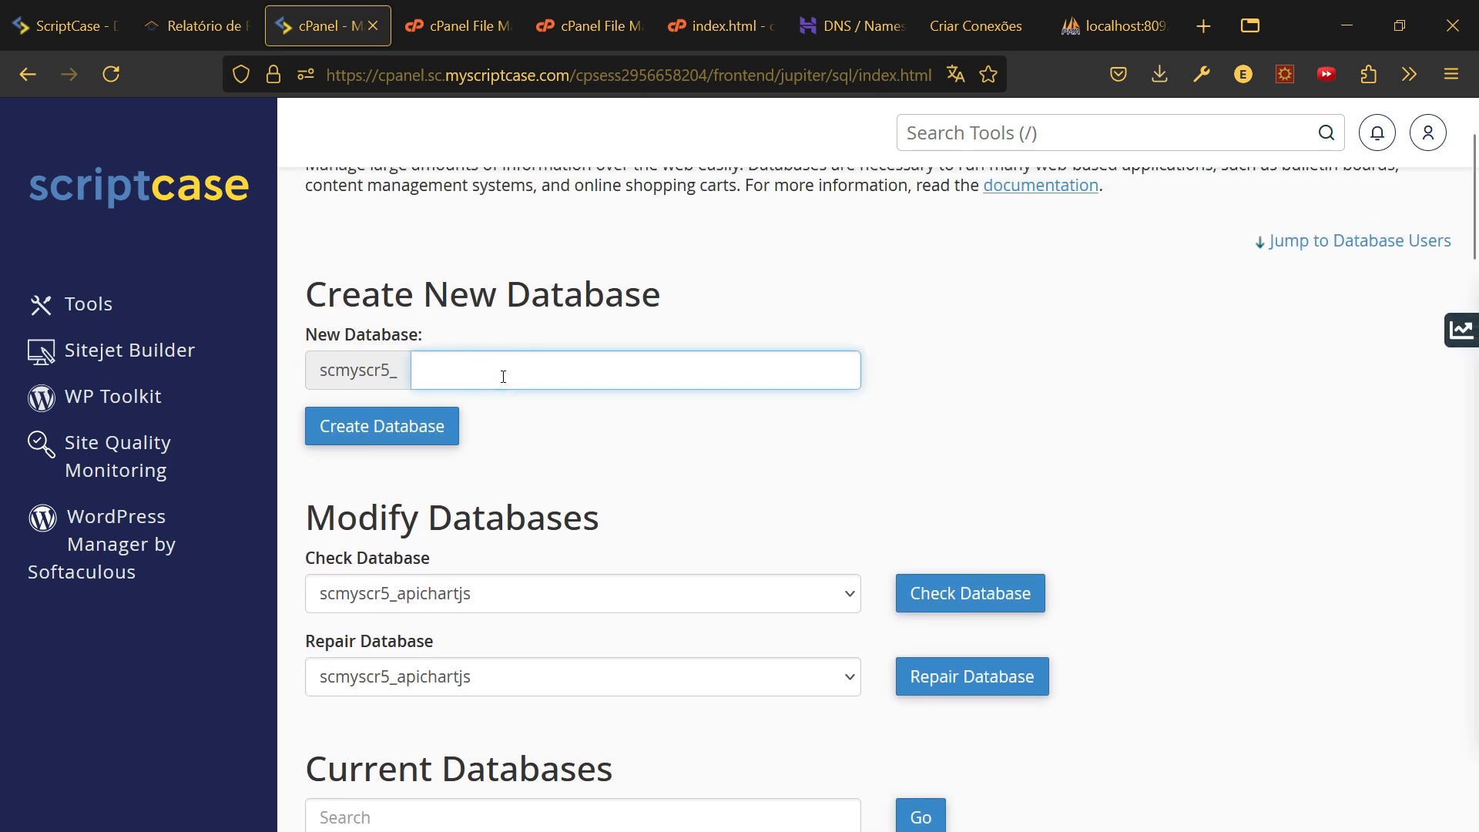
type("kanban")
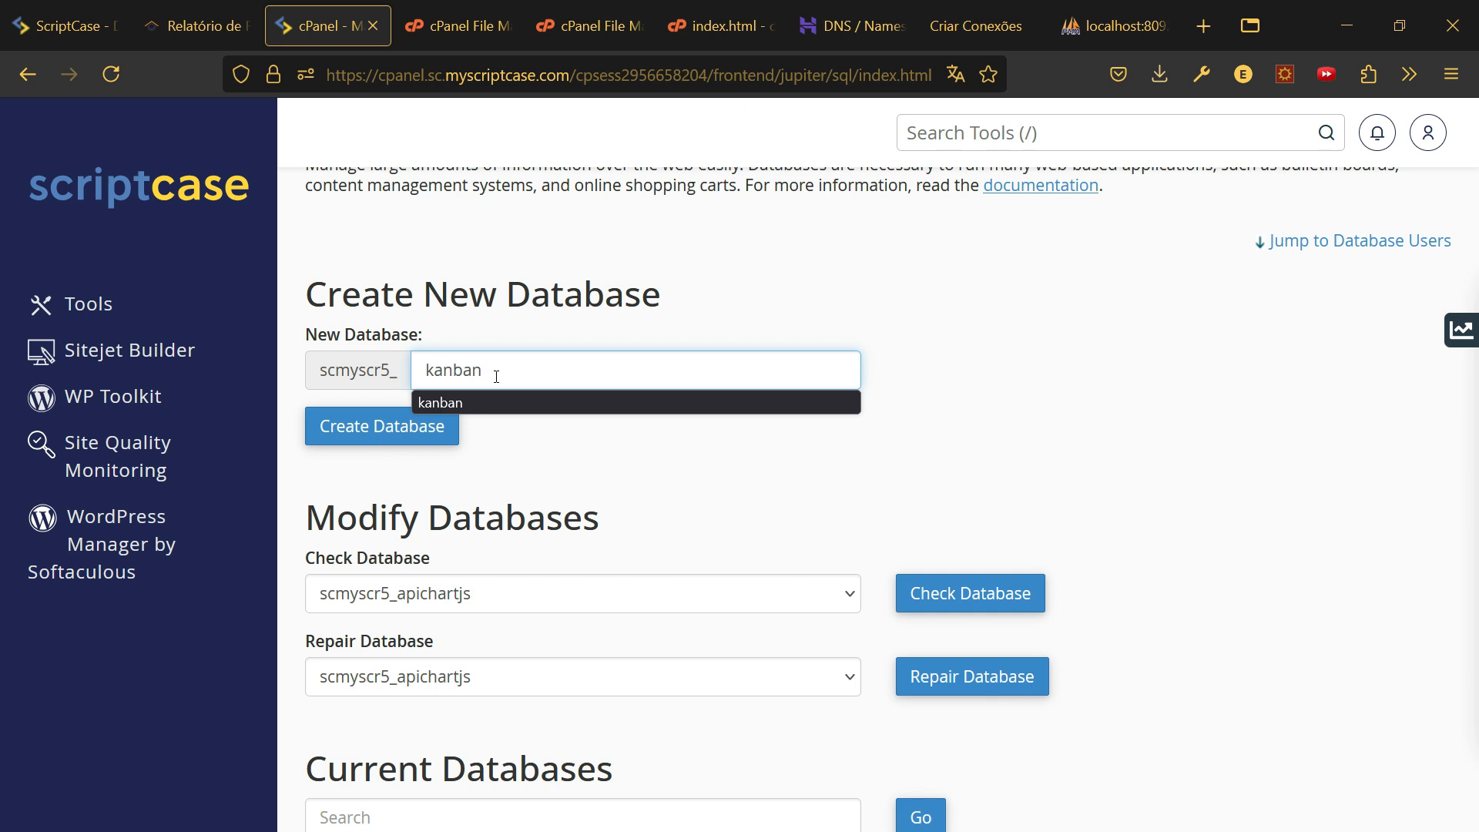
left_click(408, 436)
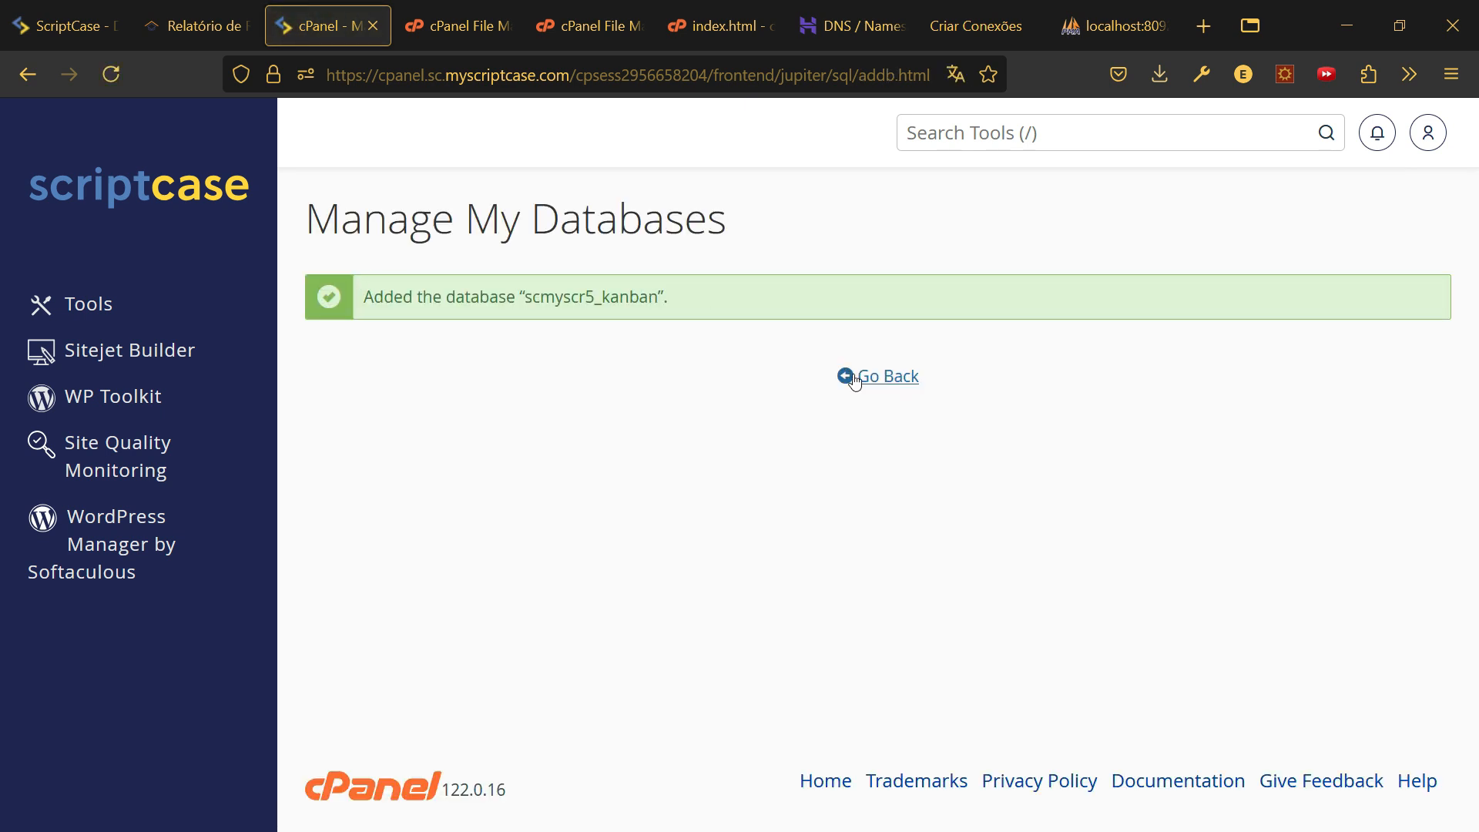
left_click(878, 379)
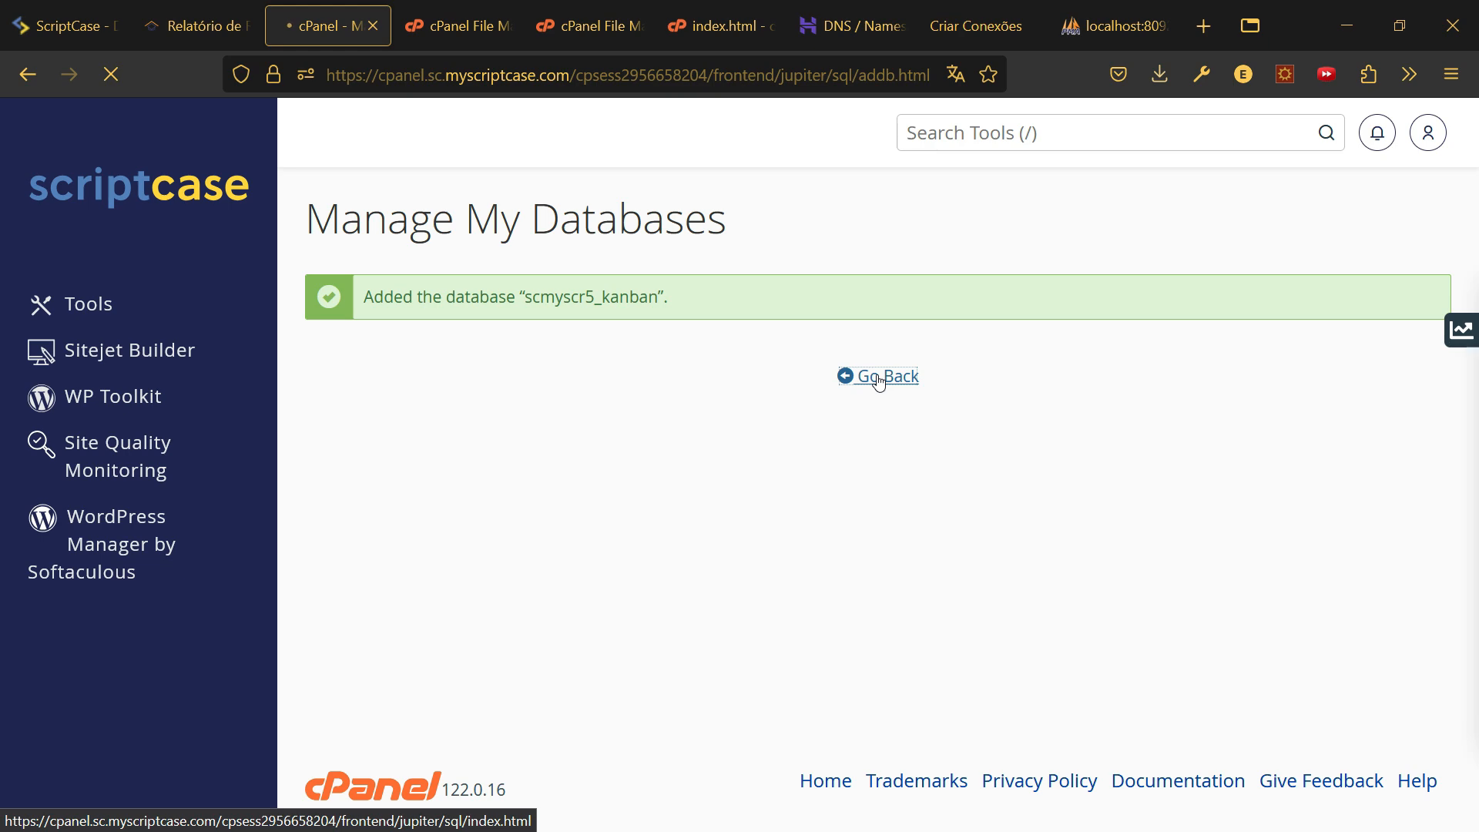
scroll(520, 416, "down", 10)
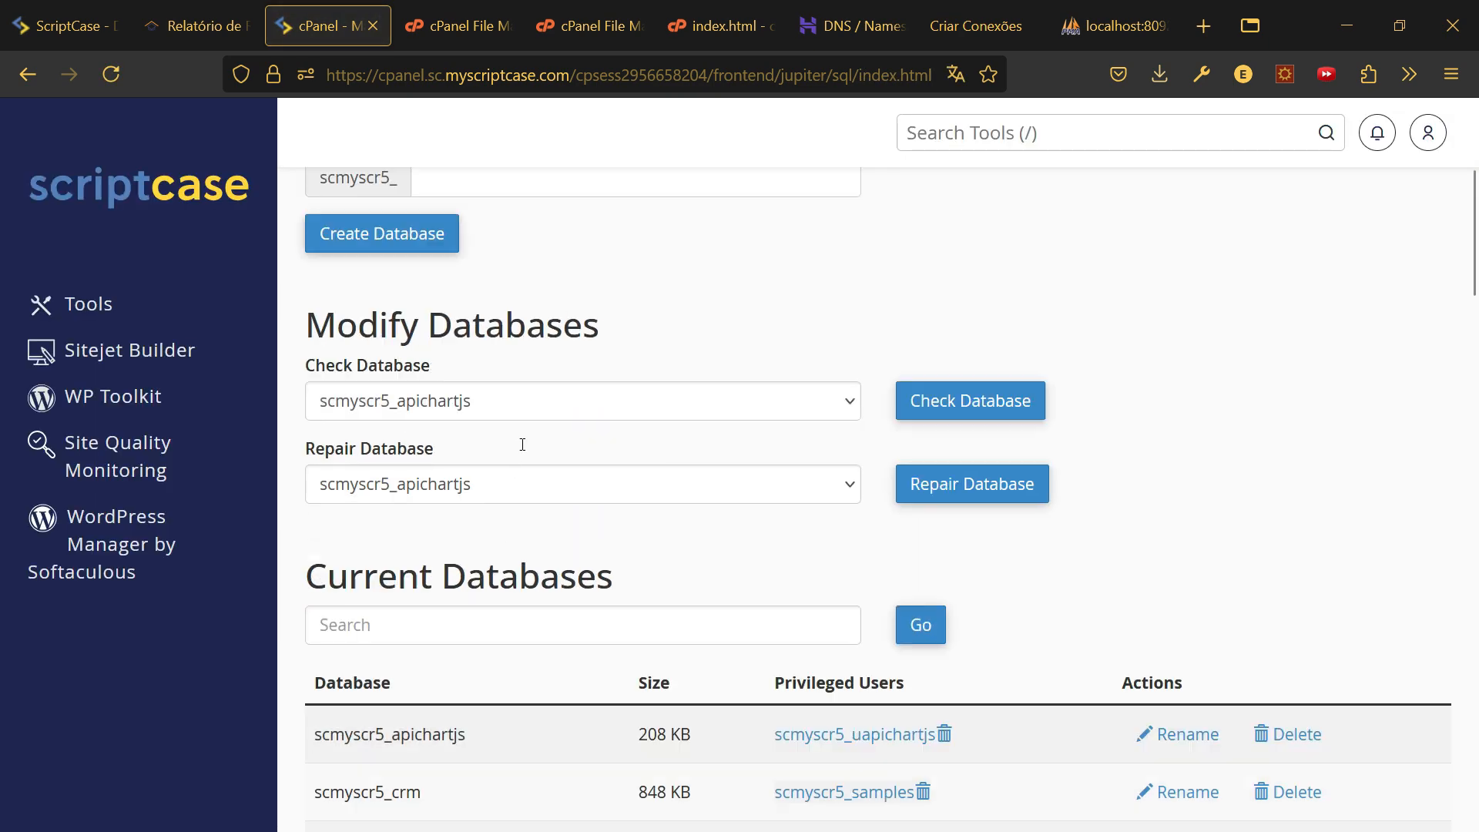
scroll(539, 447, "down", 15)
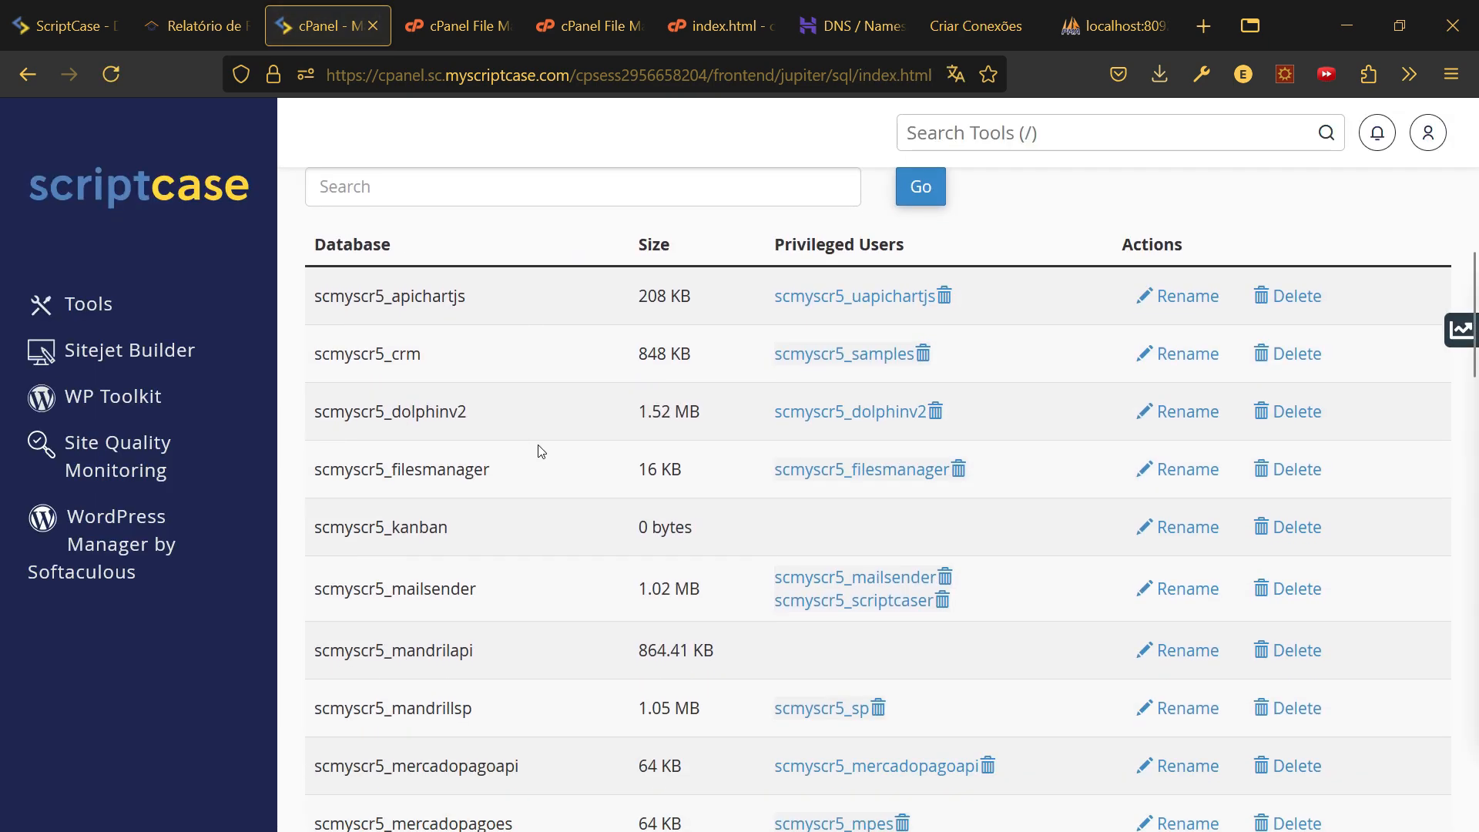
- Enter kanban as the new database user's name
left_click(449, 317)
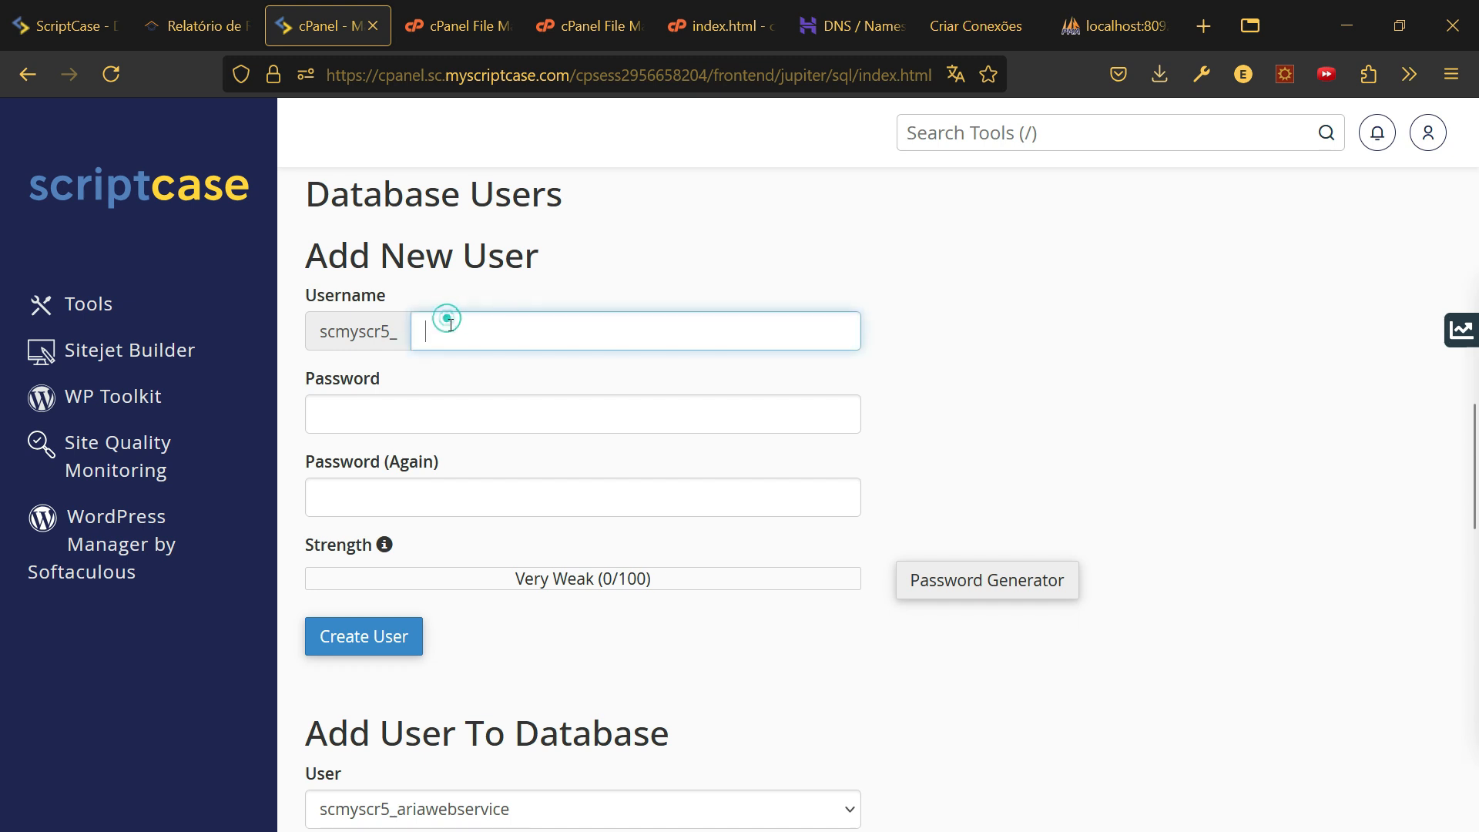
type("kan")
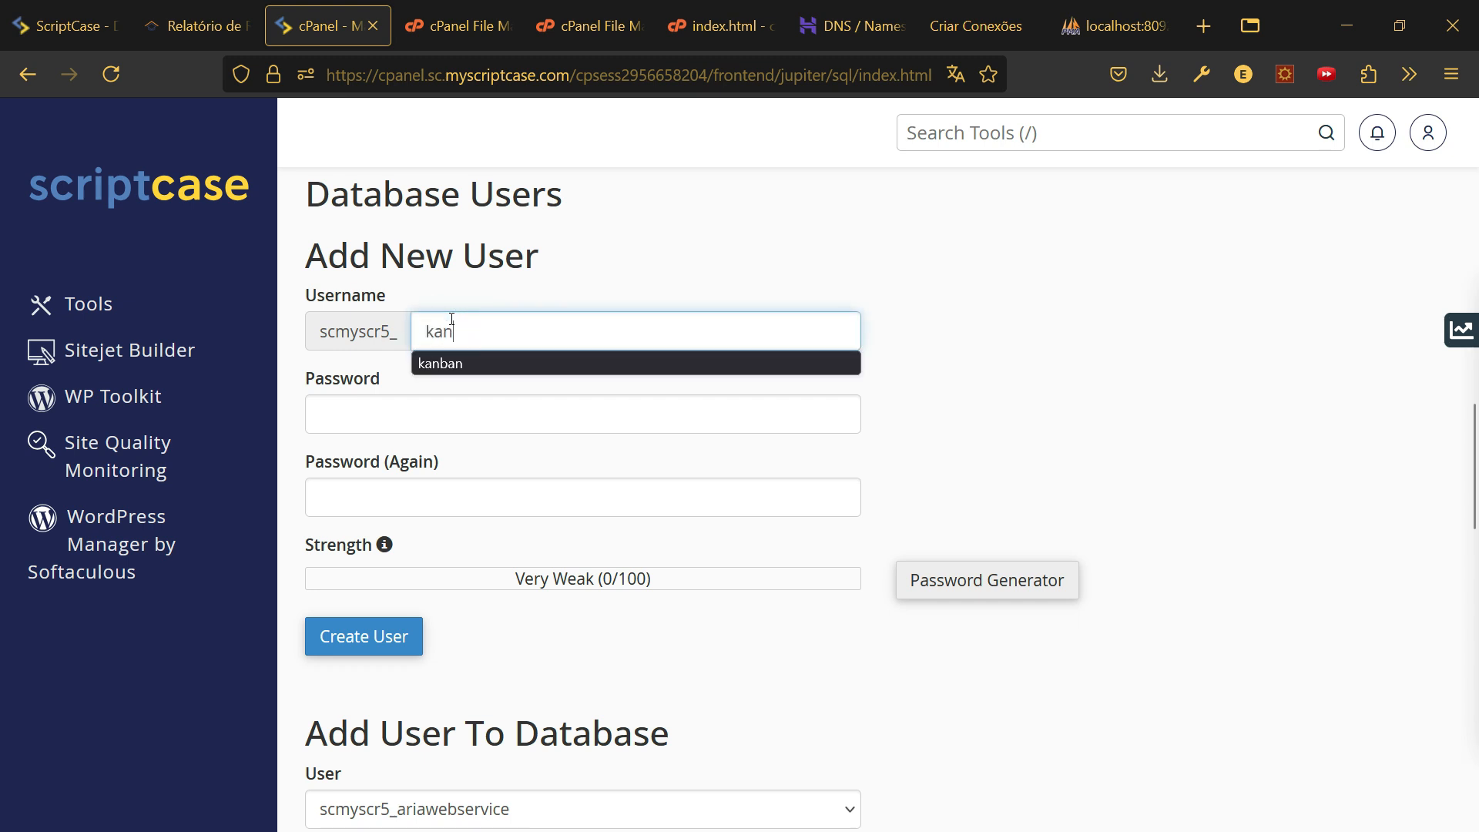
left_click(471, 364)
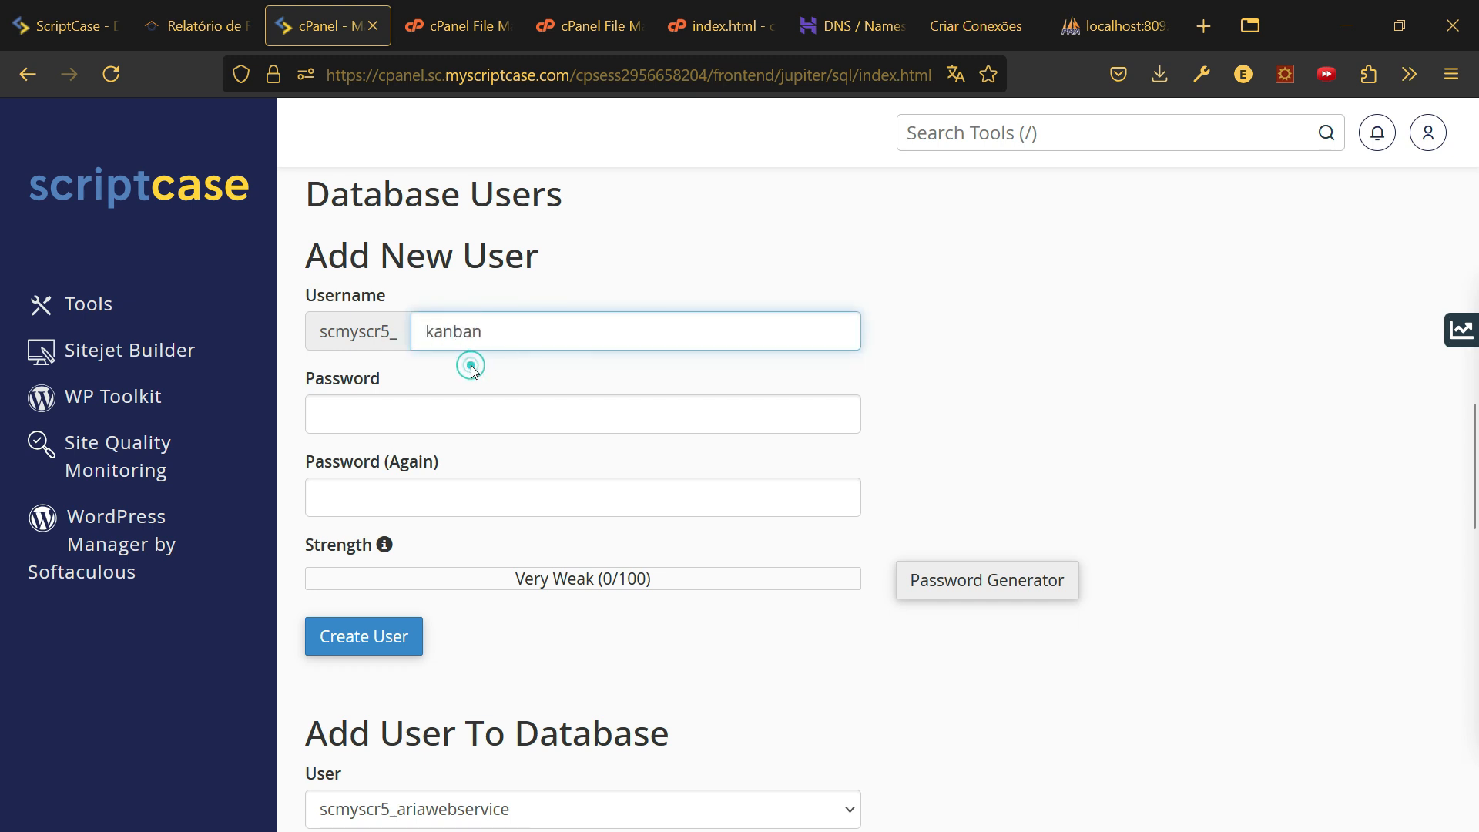
- Generate a very strong password, apply it and create user scmyscr5_kanban
left_click(1023, 598)
left_click(660, 391)
triple_click(663, 392)
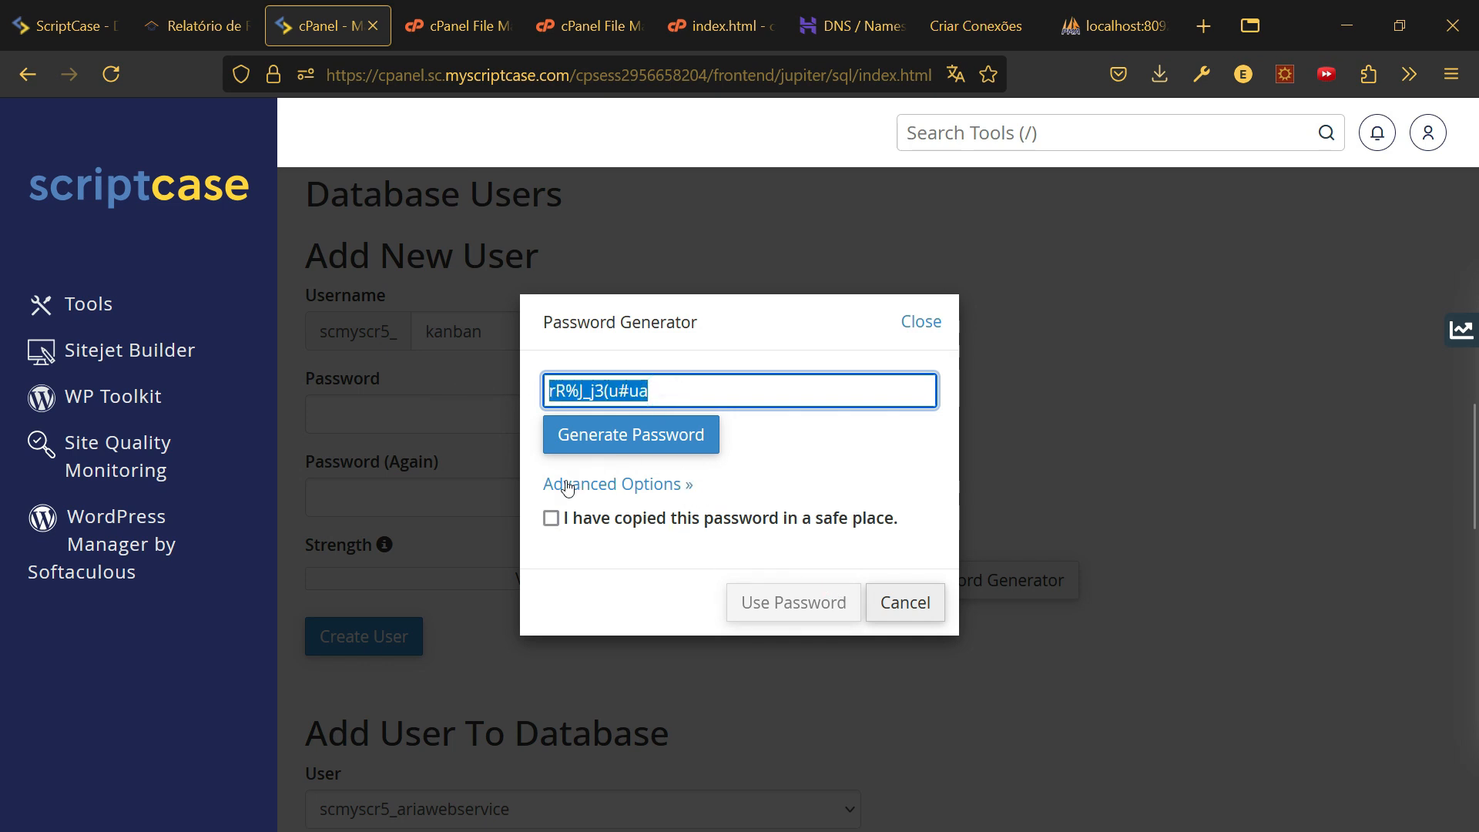
left_click(551, 518)
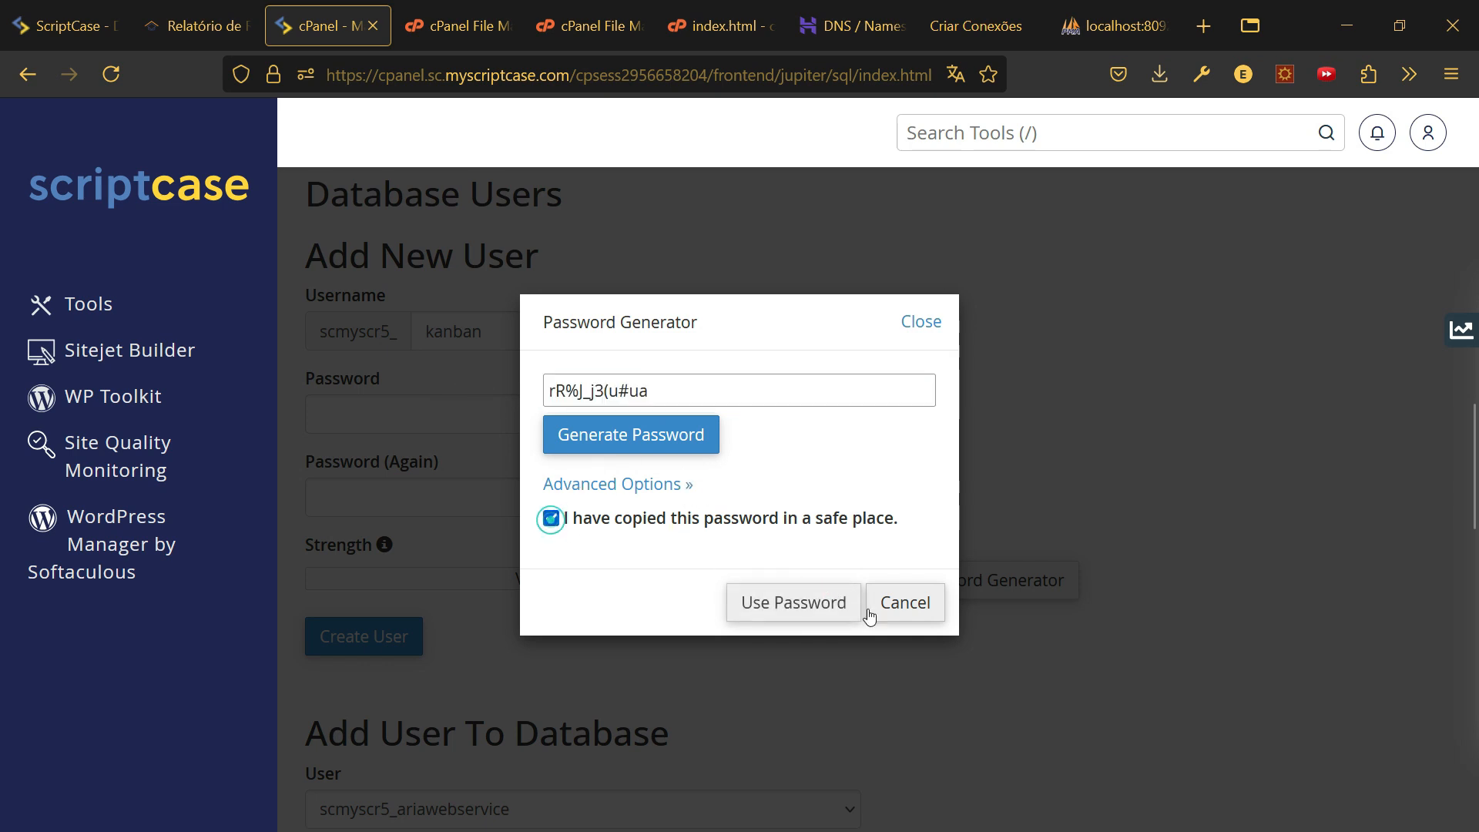
left_click(811, 604)
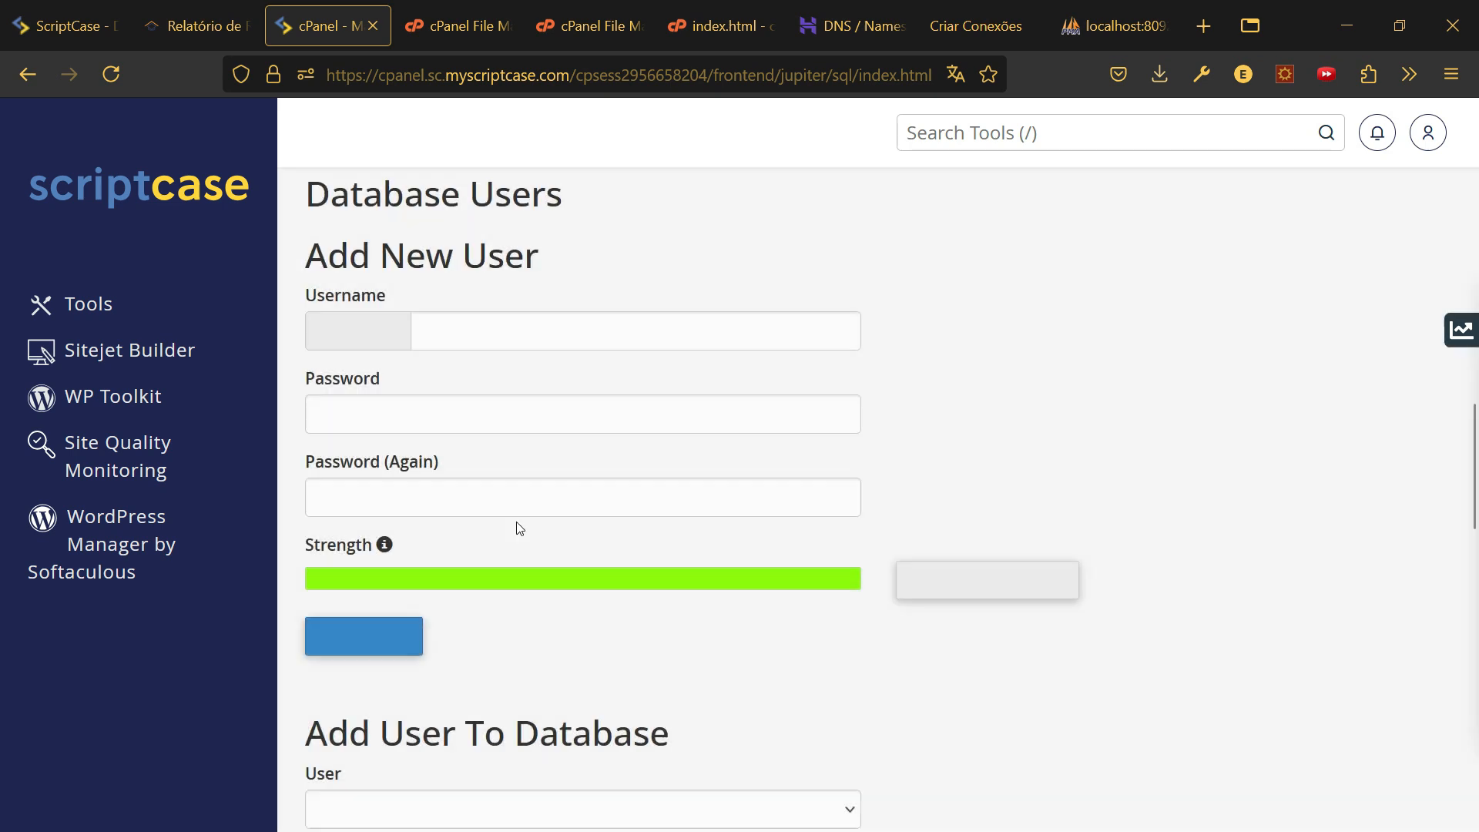
left_click(368, 641)
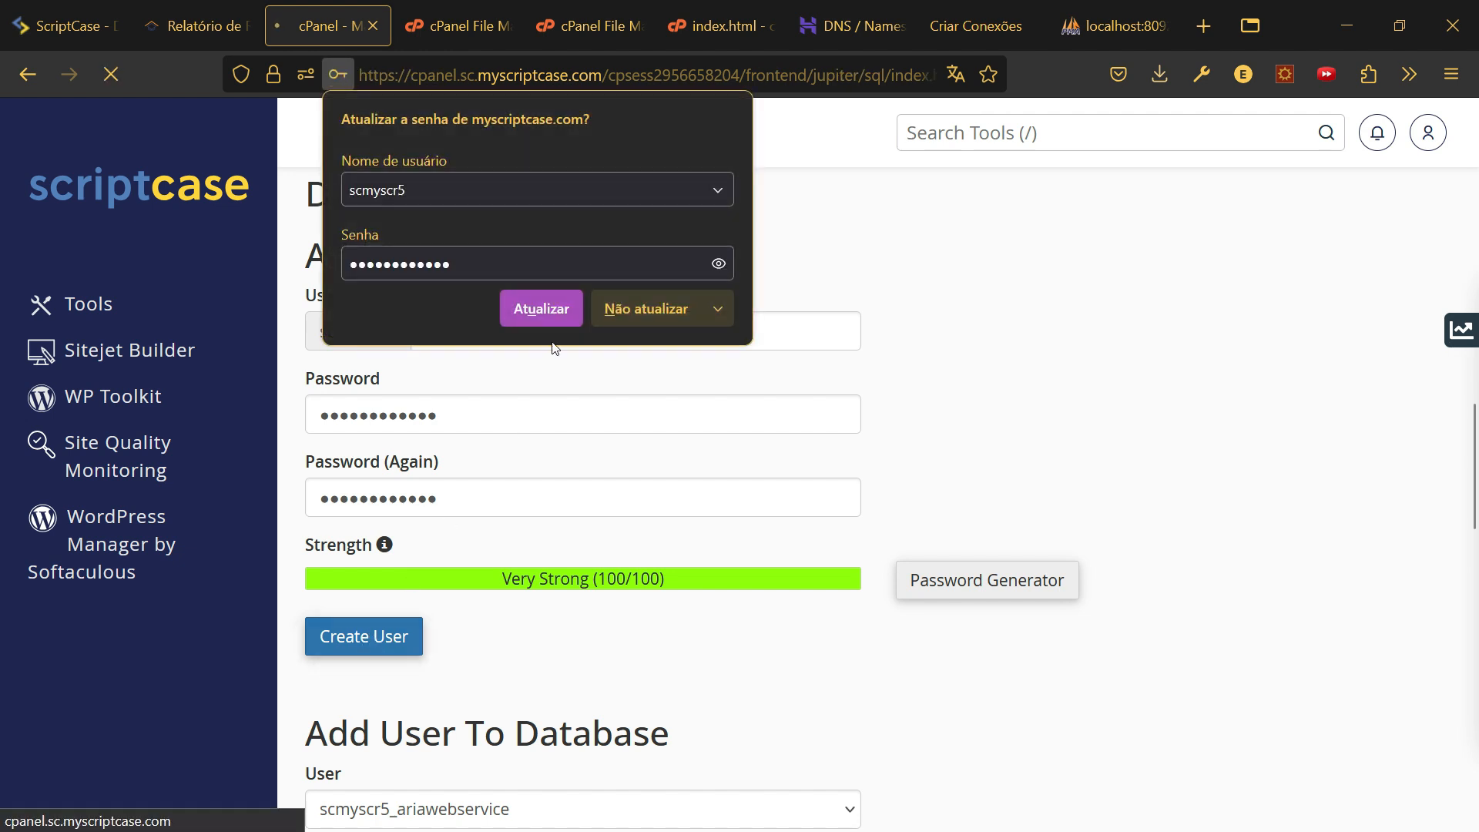
left_click(658, 314)
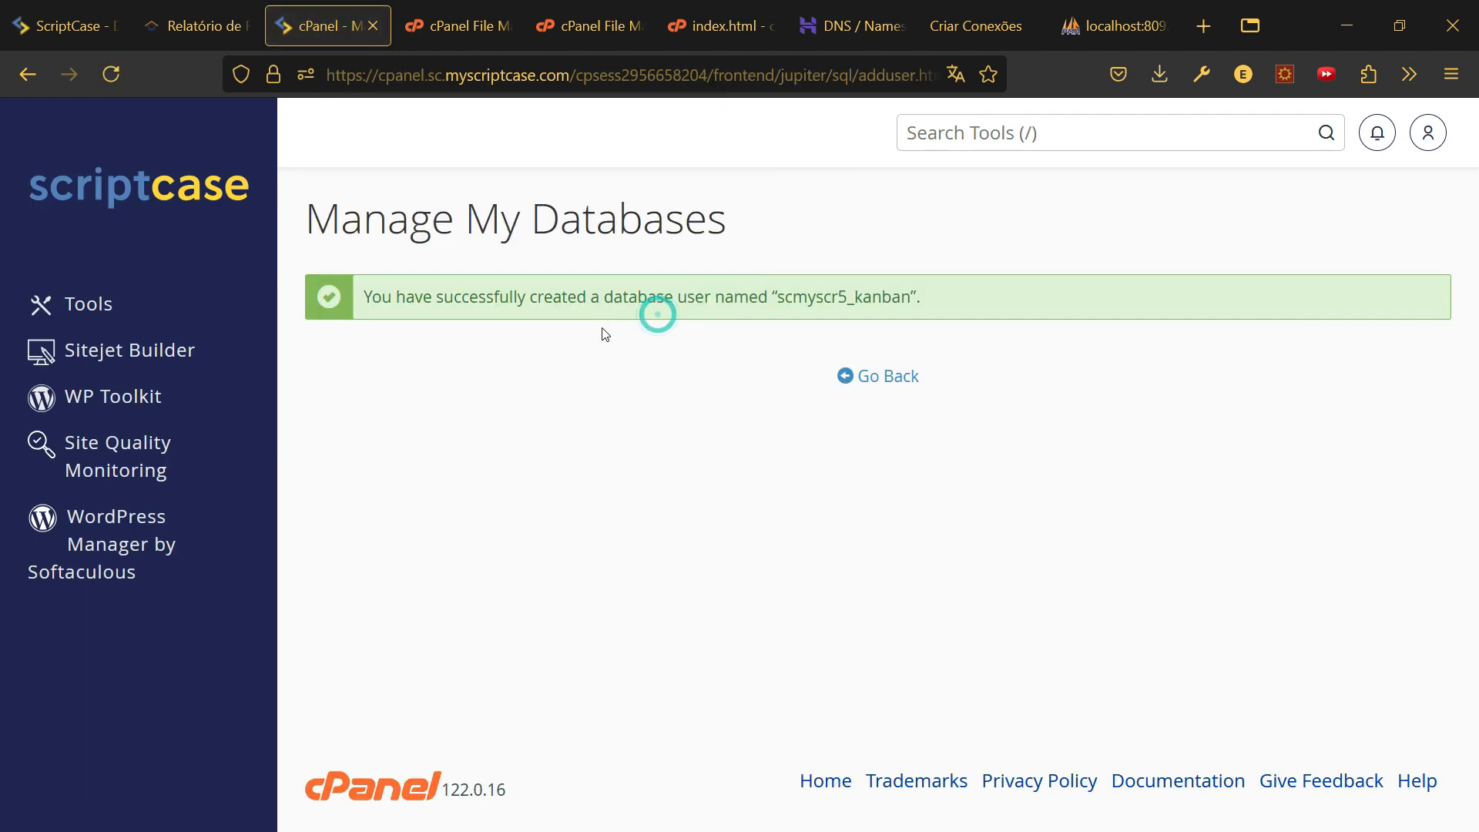
left_click(896, 378)
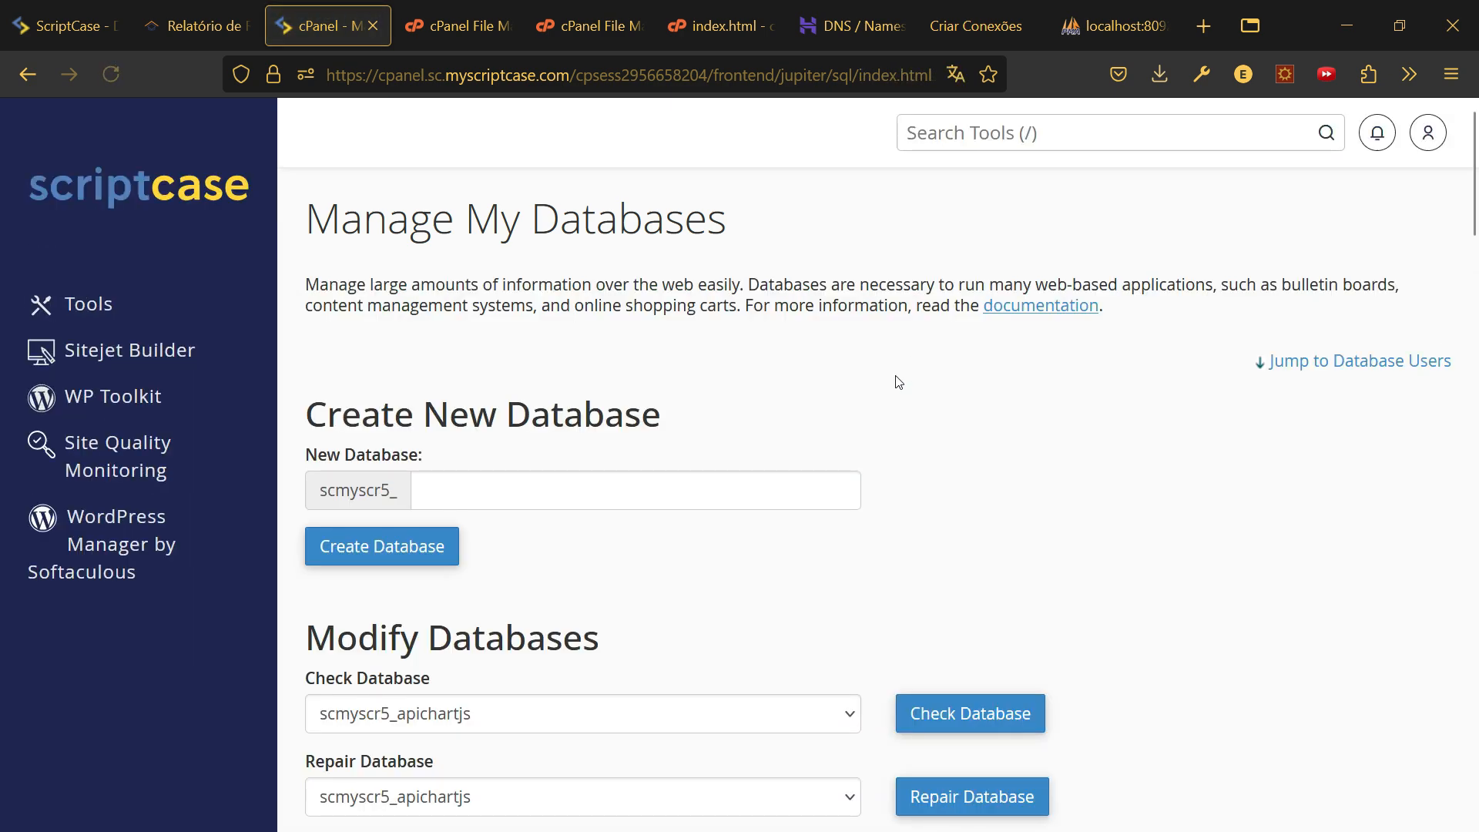
- Add user scmyscr5_kanban to database scmyscr5_kanban
scroll(591, 452, "down", 10)
scroll(590, 452, "down", 15)
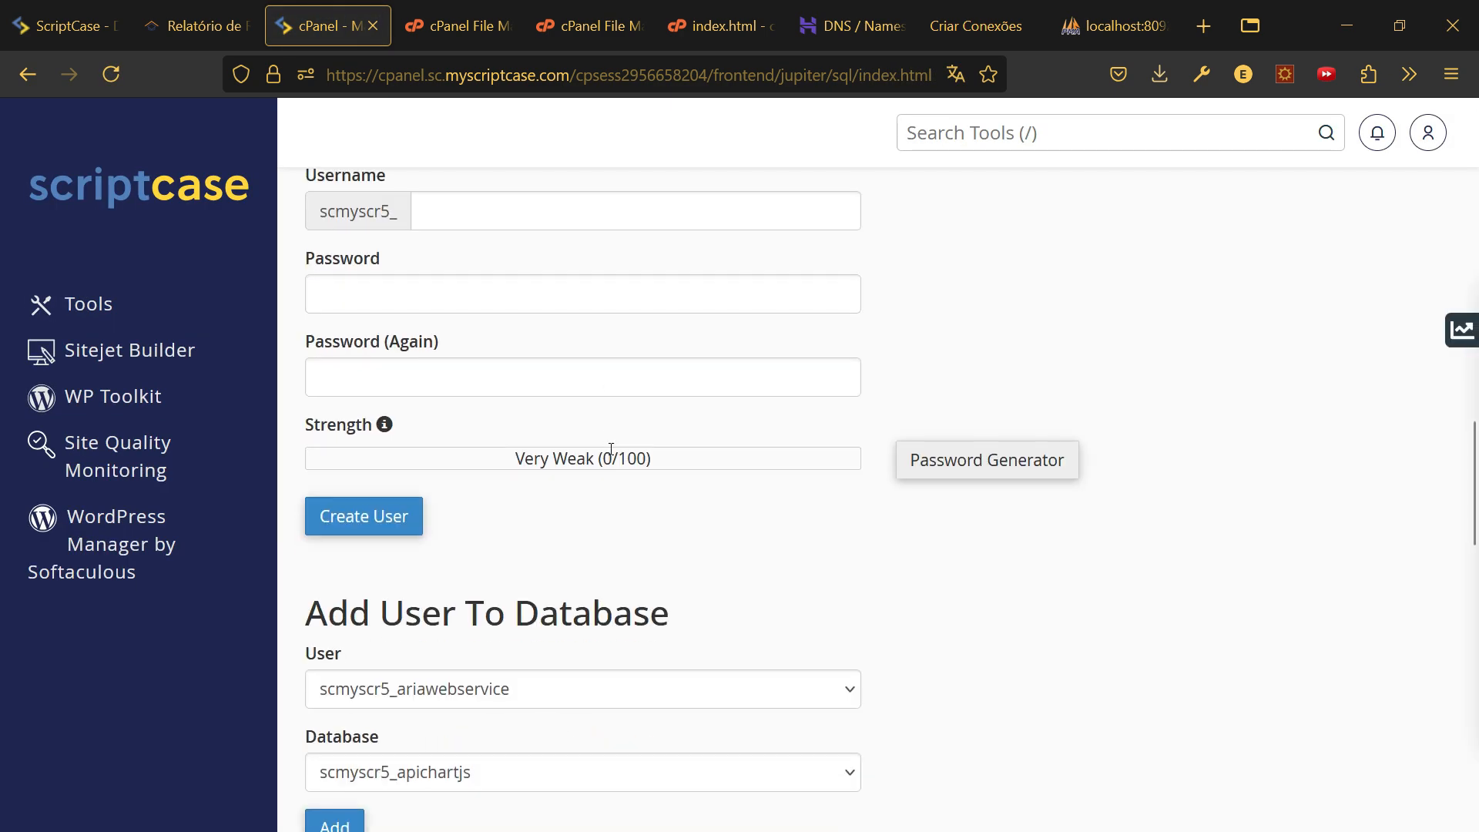
scroll(555, 424, "up", 3)
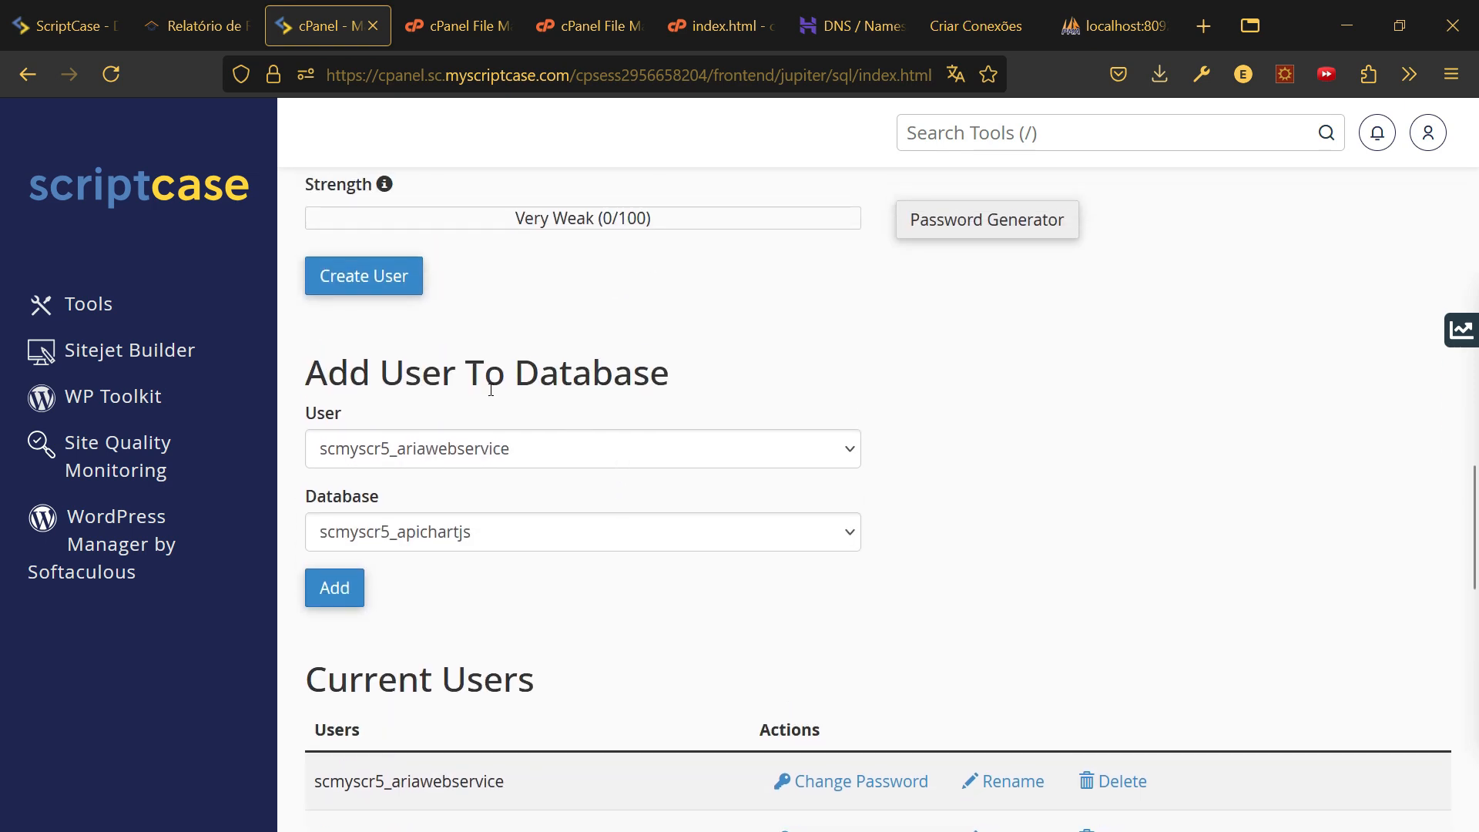
left_click(465, 454)
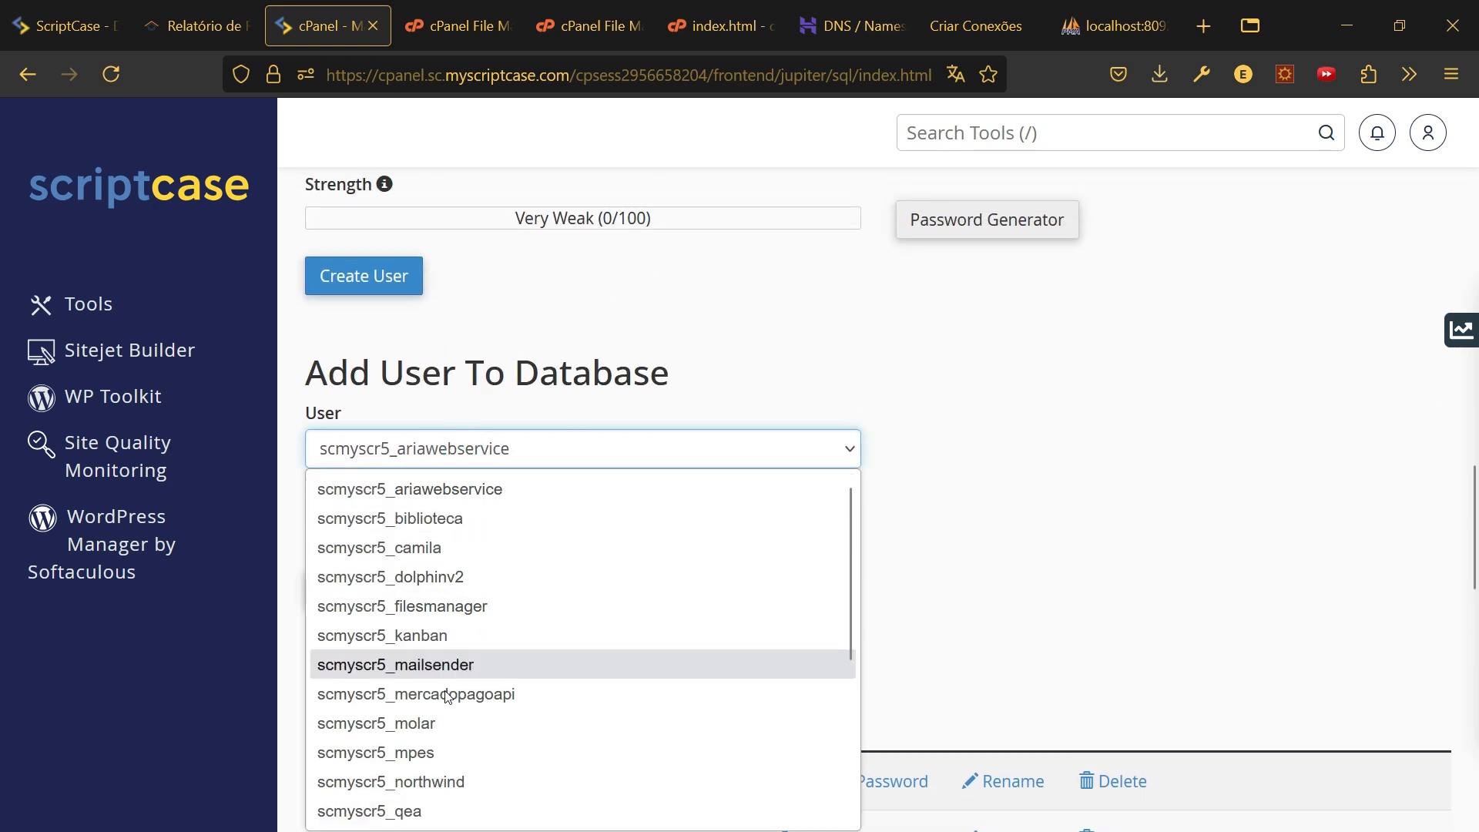
left_click(420, 635)
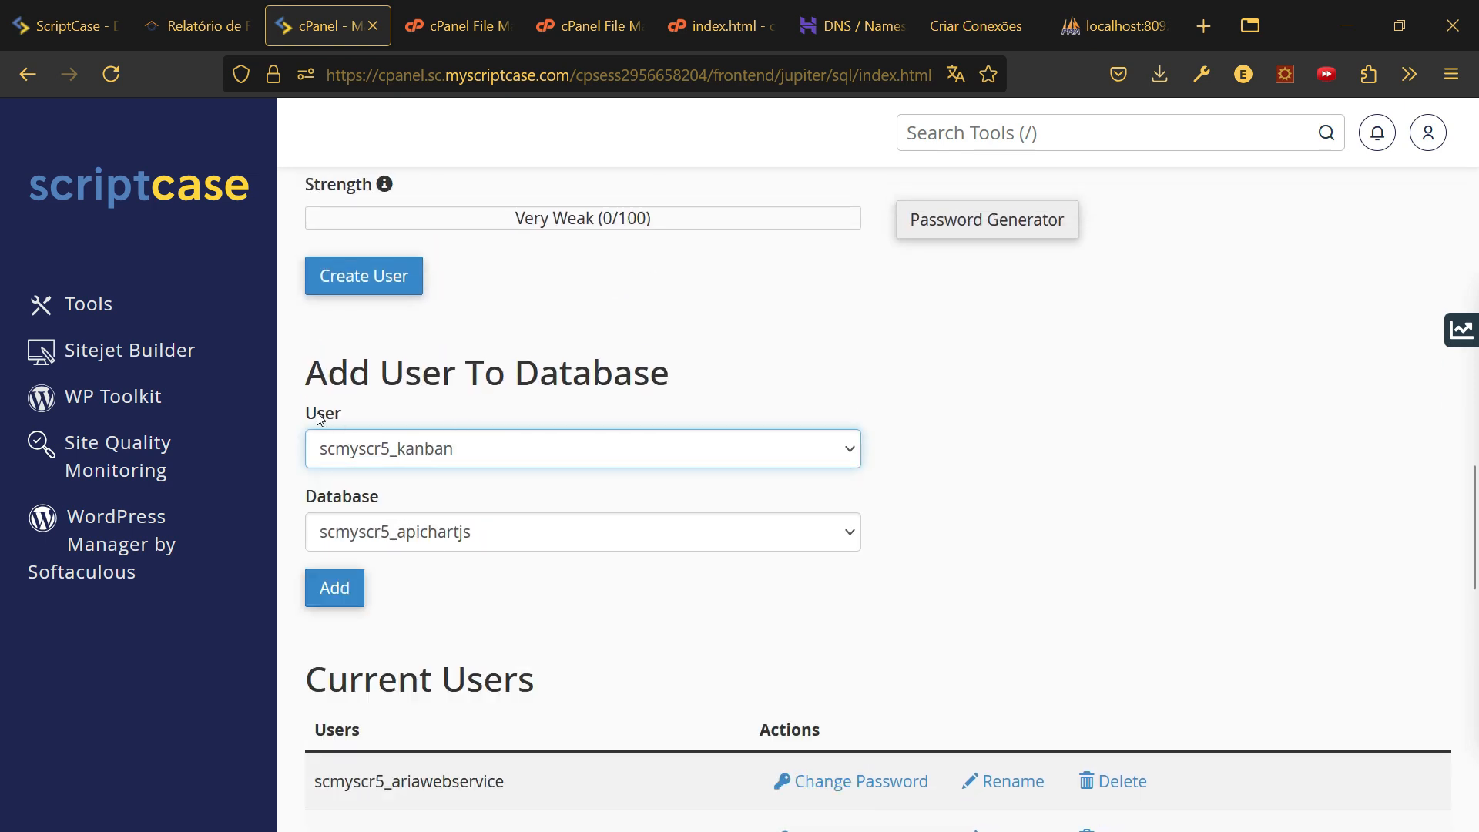
left_click(411, 539)
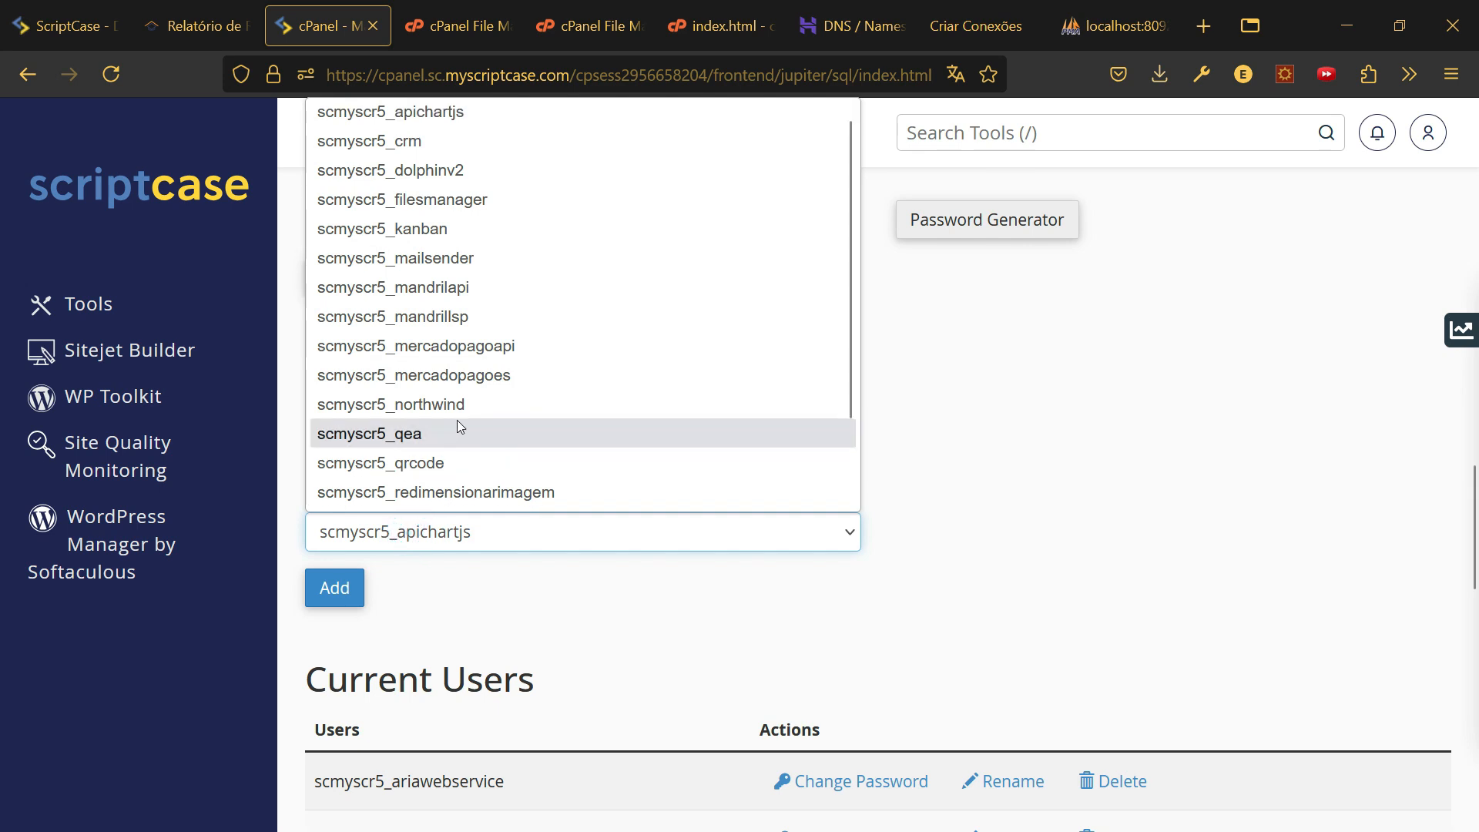
left_click(440, 236)
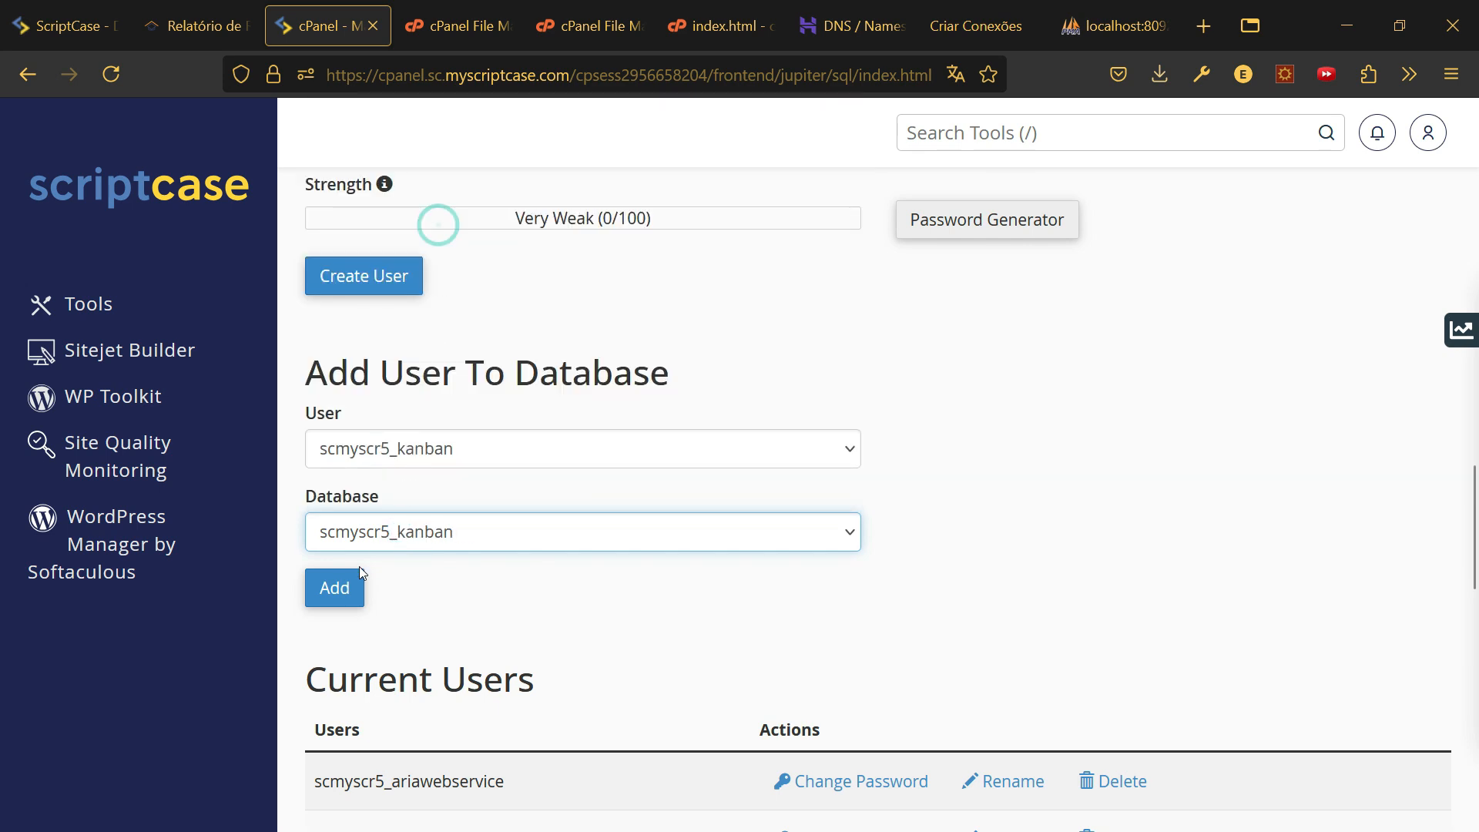
left_click(348, 587)
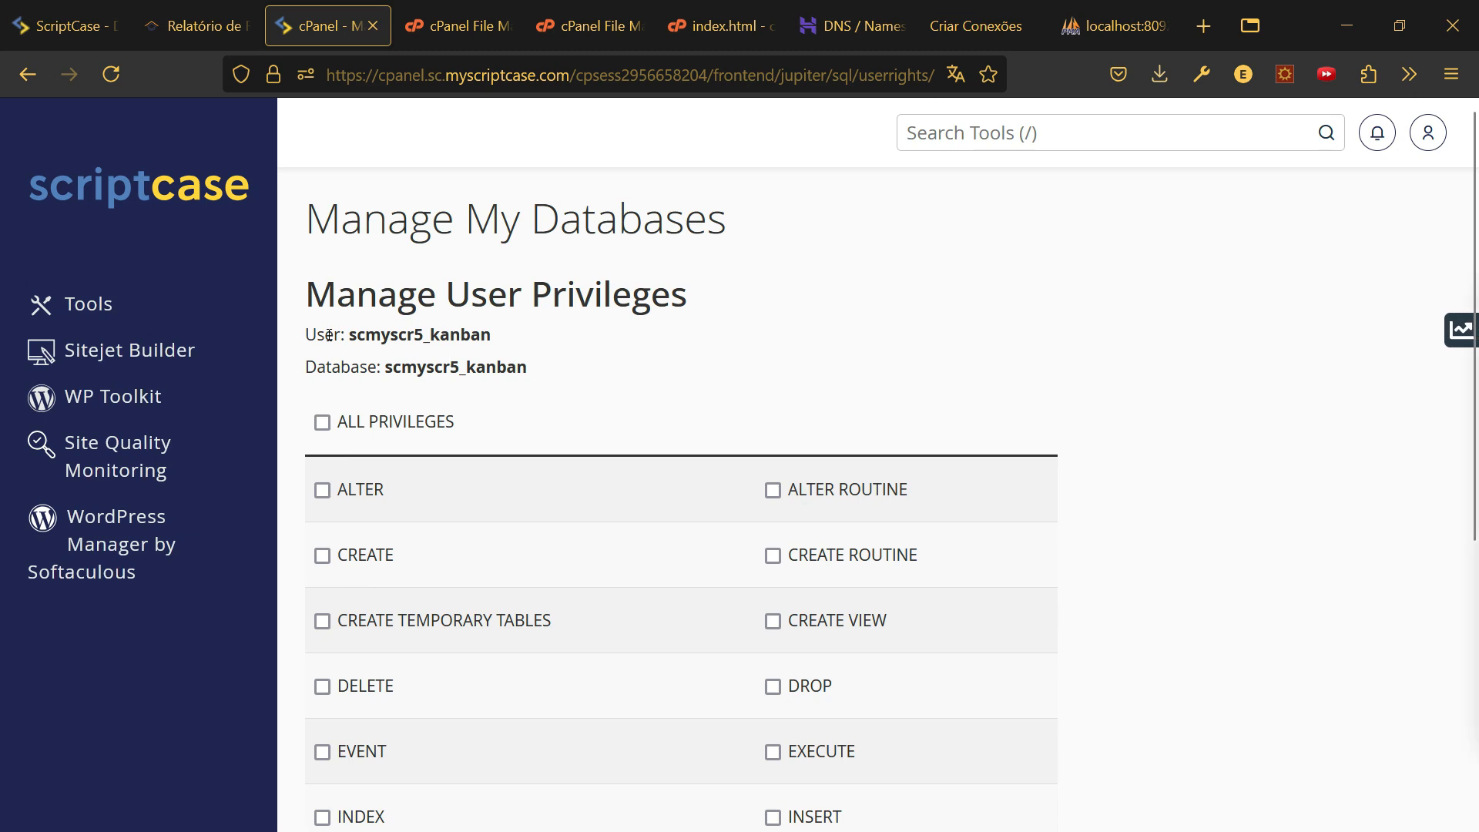
- Tick ALL PRIVILEGES for scmyscr5_kanban and save the changes
left_click_drag(312, 334, 423, 337)
double_click(308, 365)
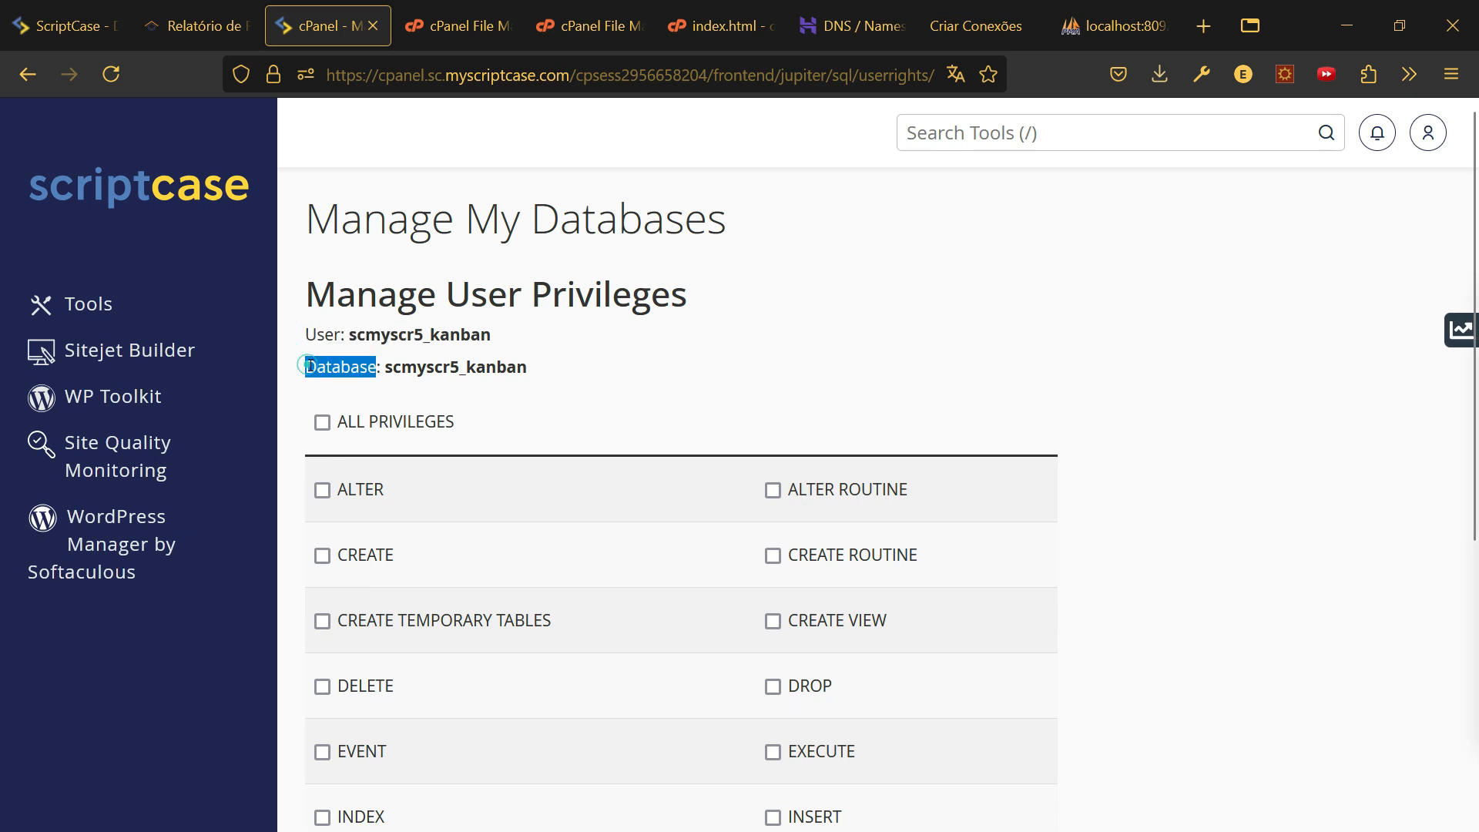
left_click(322, 421)
scroll(495, 495, "down", 1)
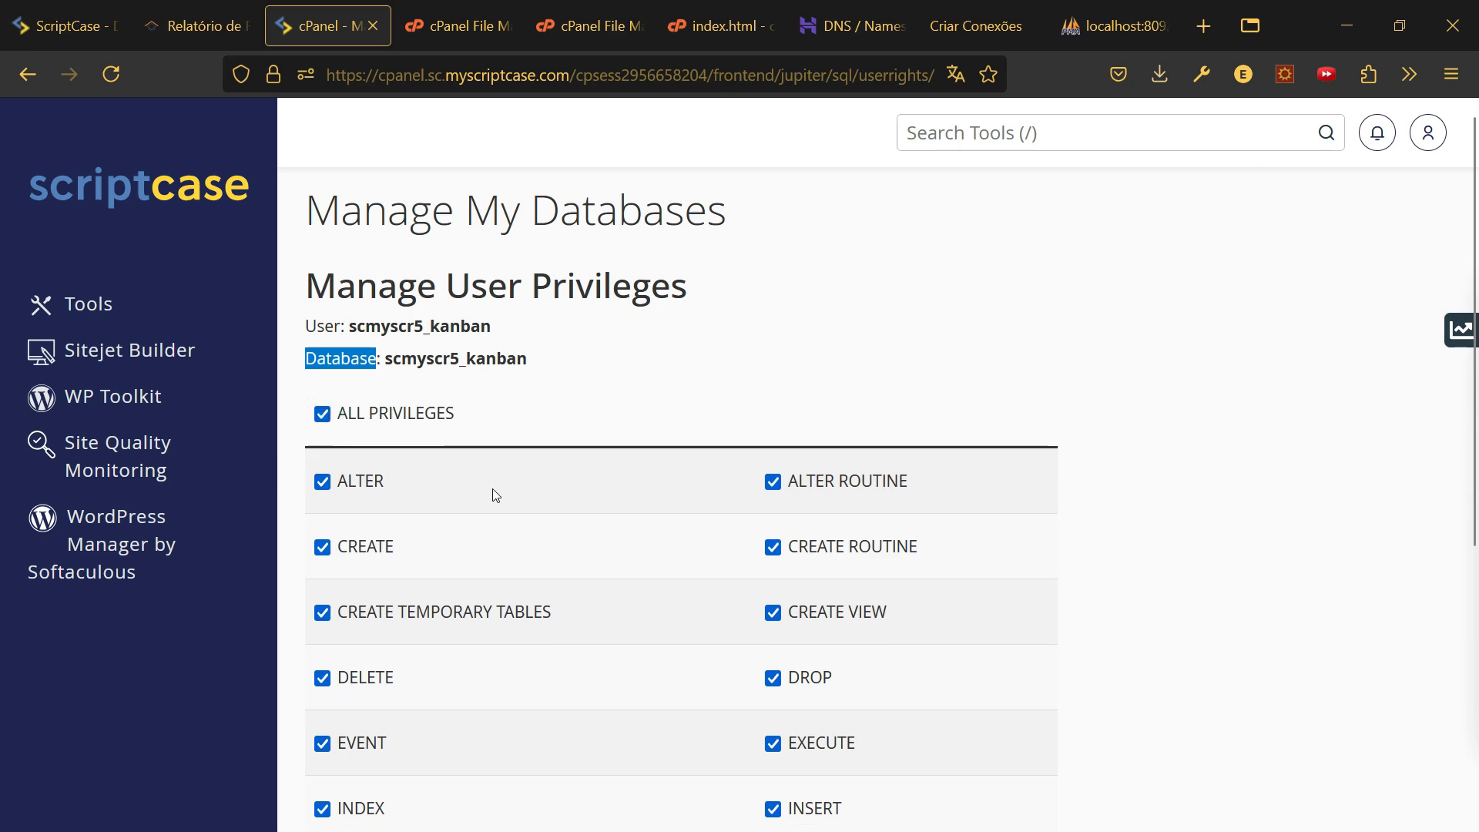
scroll(495, 495, "down", 5)
scroll(532, 520, "up", 5)
scroll(531, 520, "down", 5)
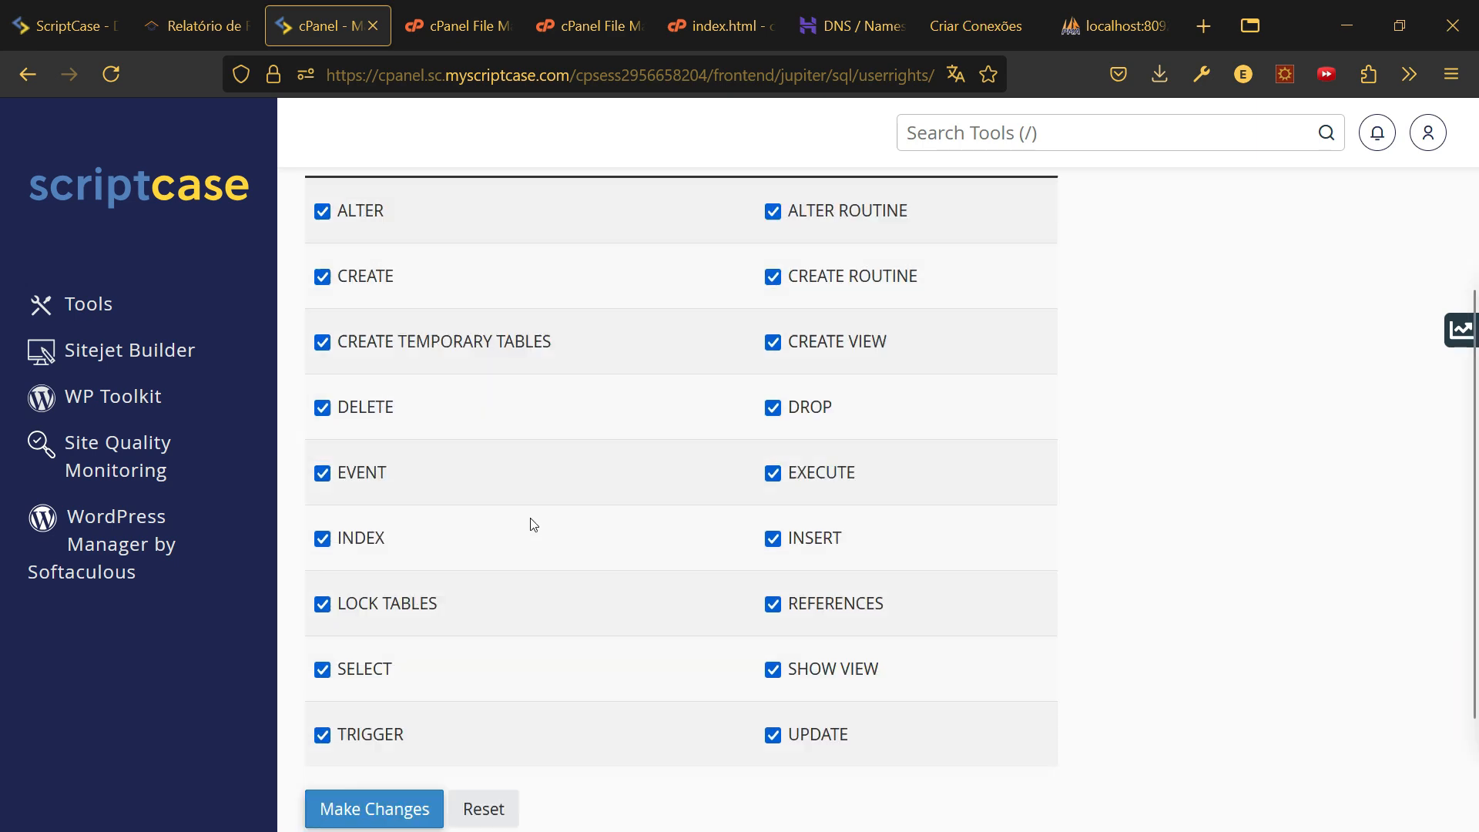
scroll(532, 523, "up", 3)
scroll(528, 521, "down", 3)
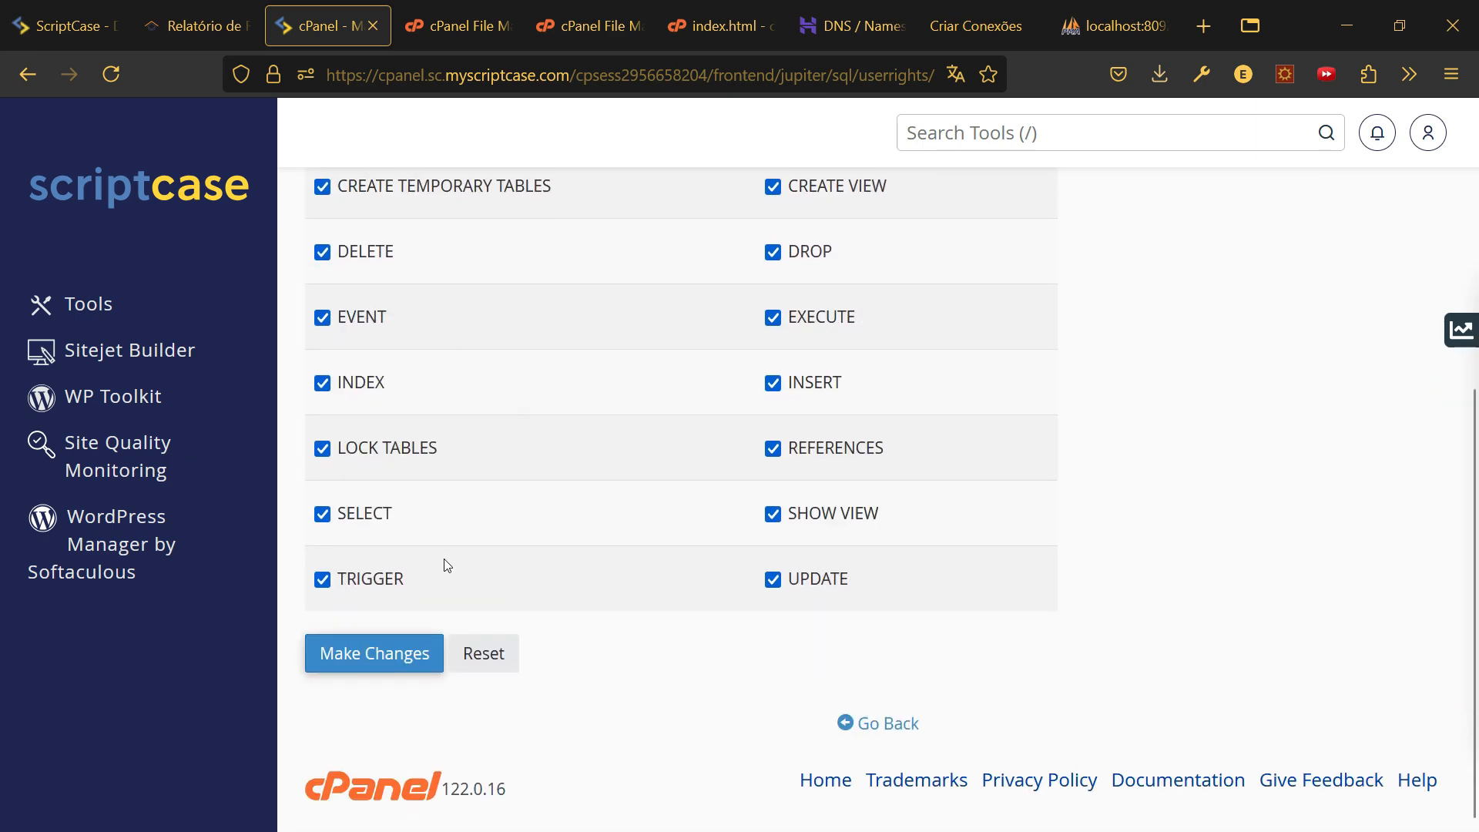
left_click(386, 658)
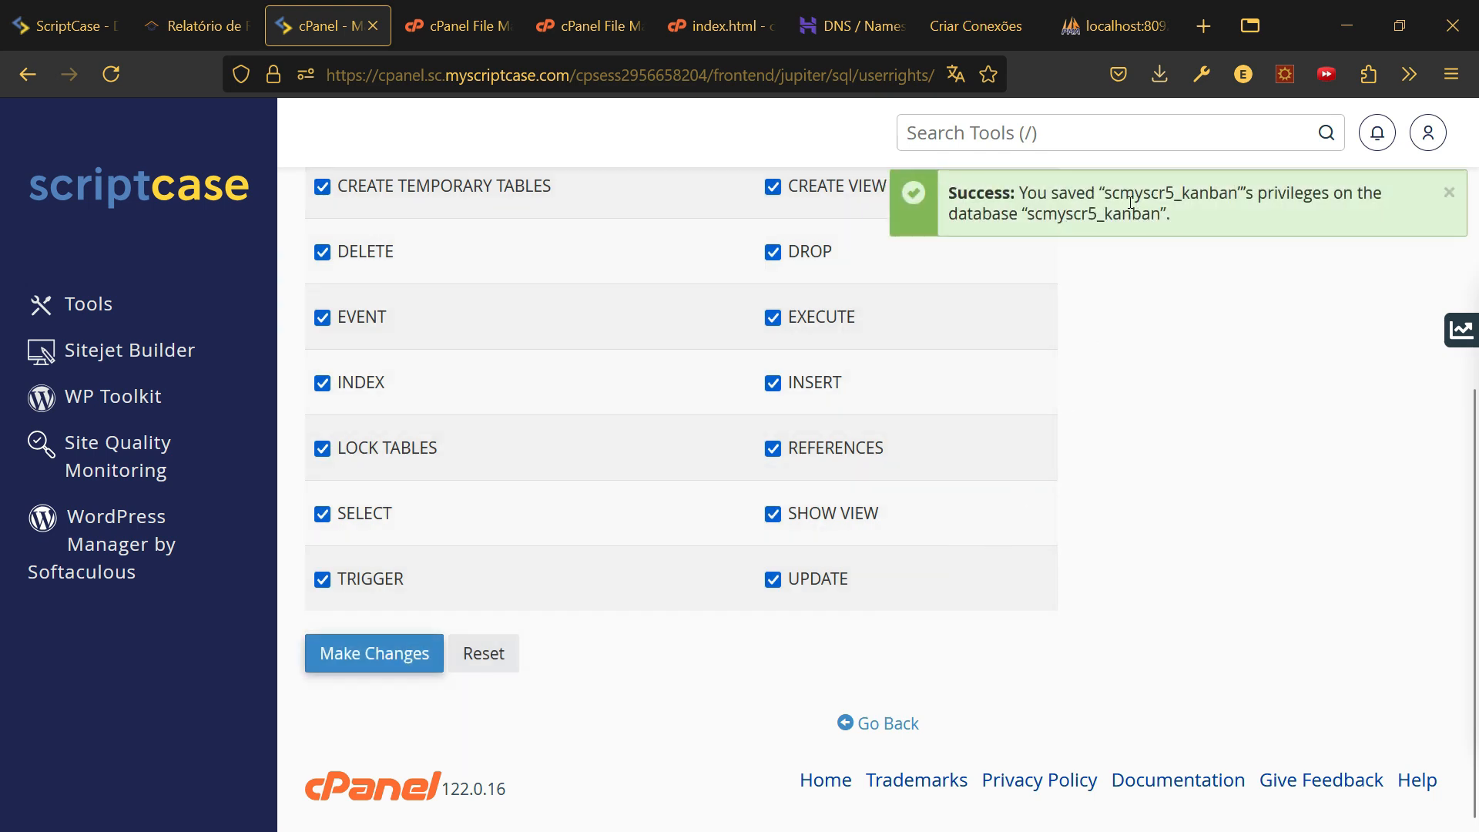
left_click_drag(1108, 200, 1241, 202)
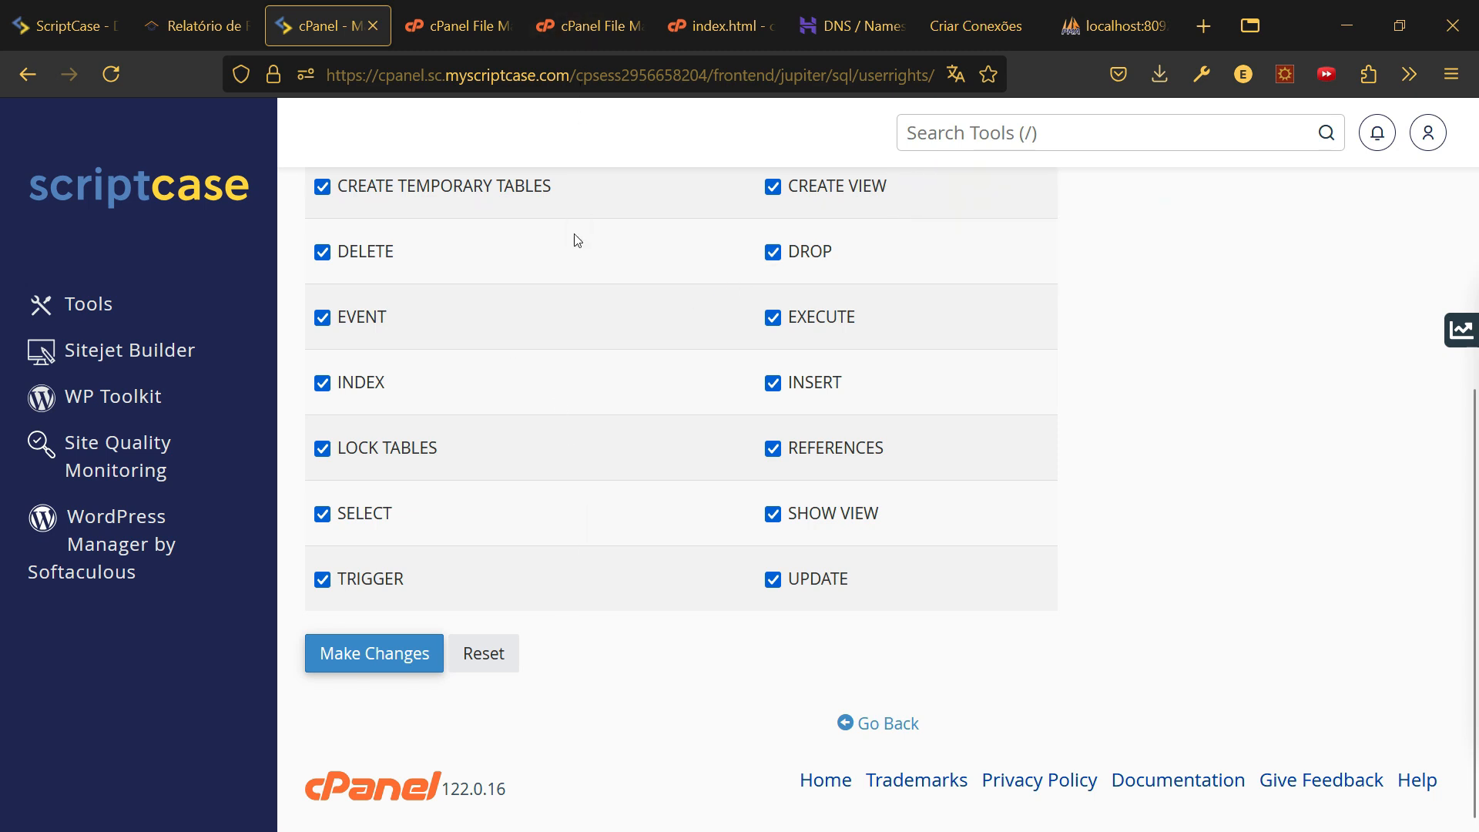
- Return to the cPanel Tools home page and scroll down to Databases
left_click(165, 187)
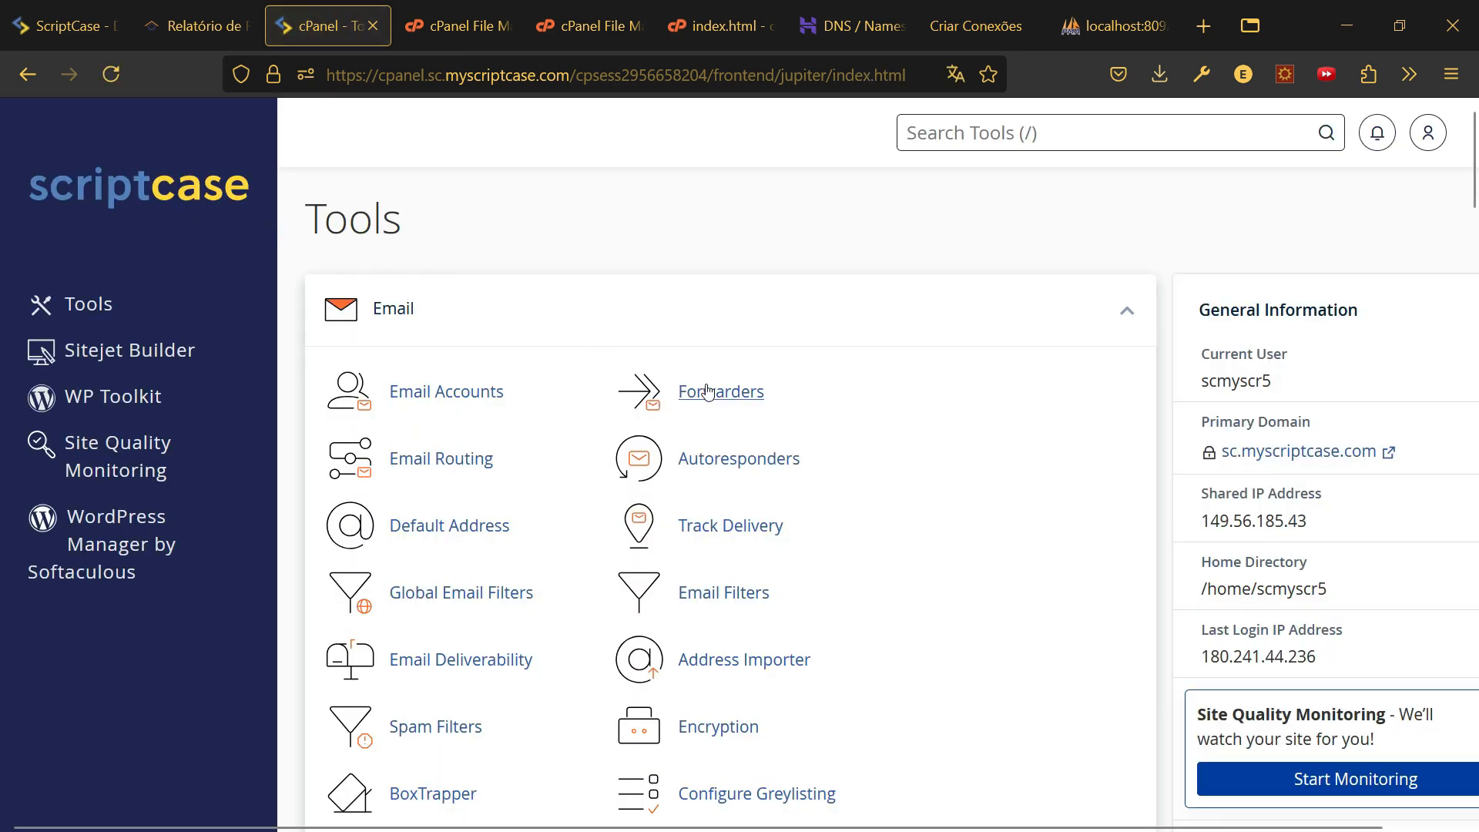
scroll(700, 423, "down", 10)
scroll(704, 423, "down", 6)
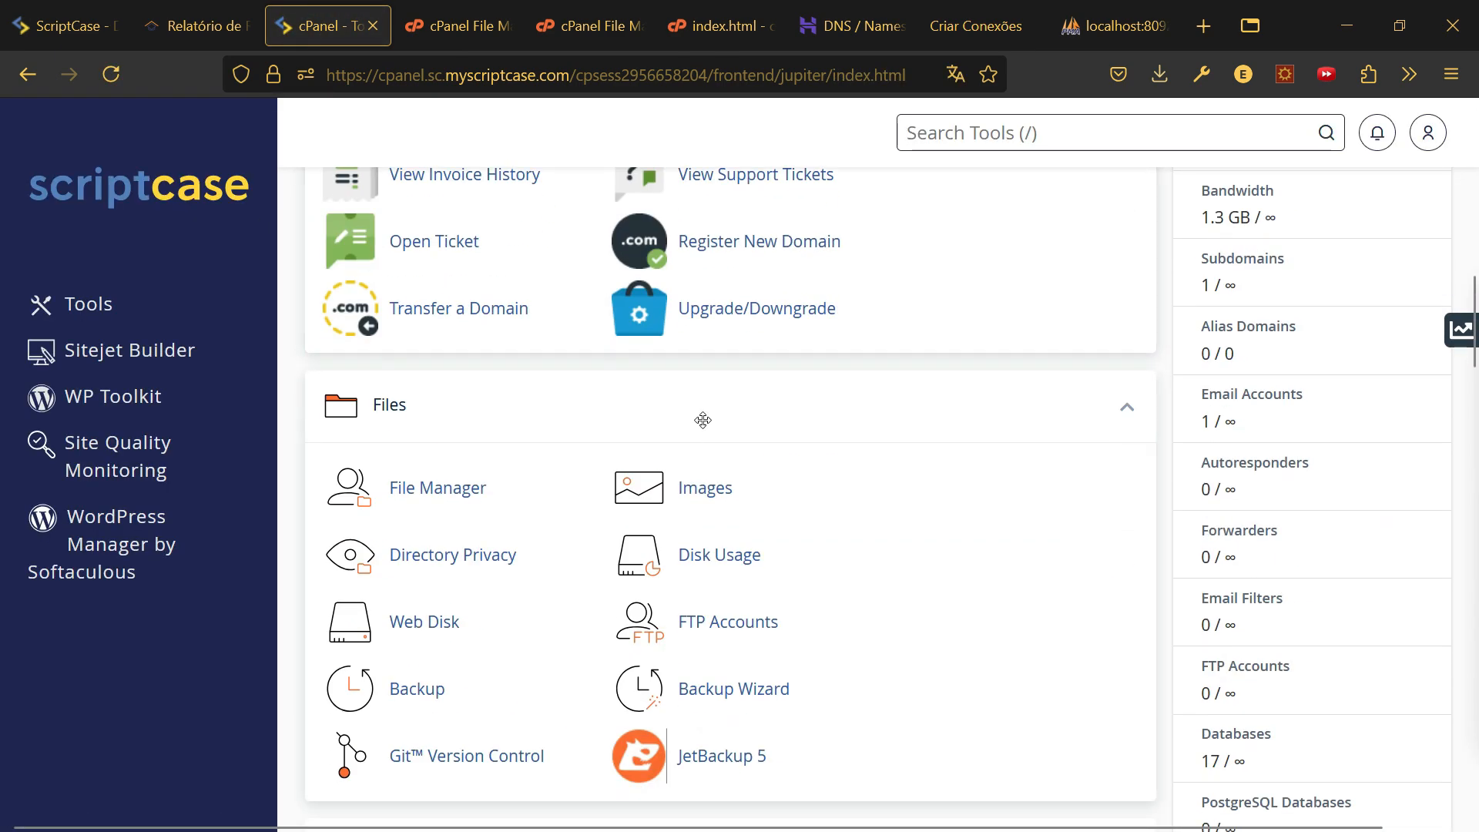
scroll(352, 524, "down", 6)
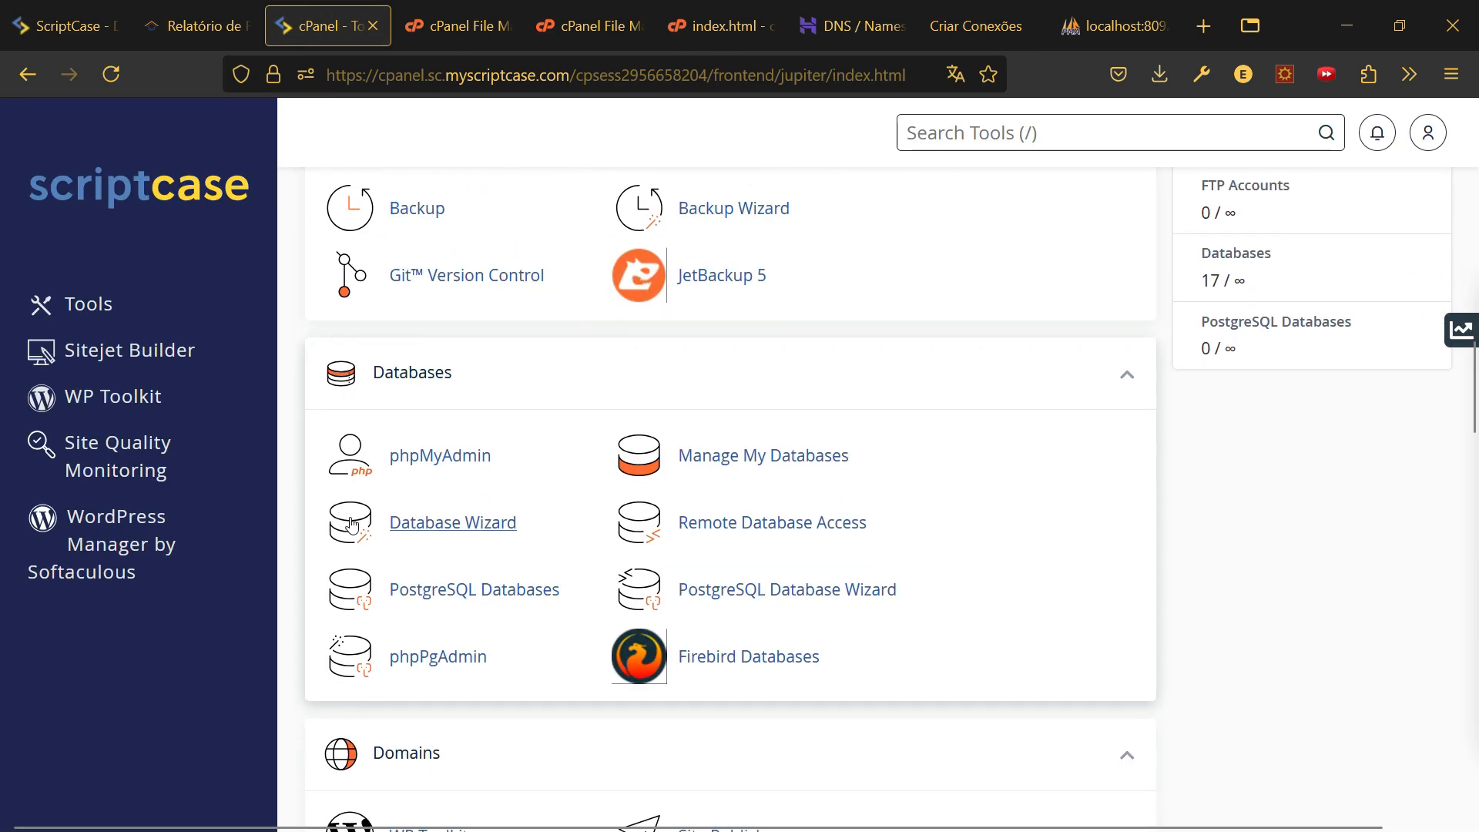
- Import 20240918_104619_kanban.sql into the scmyscr5_kanban database through phpMyAdmin's Importar page
left_click(436, 457)
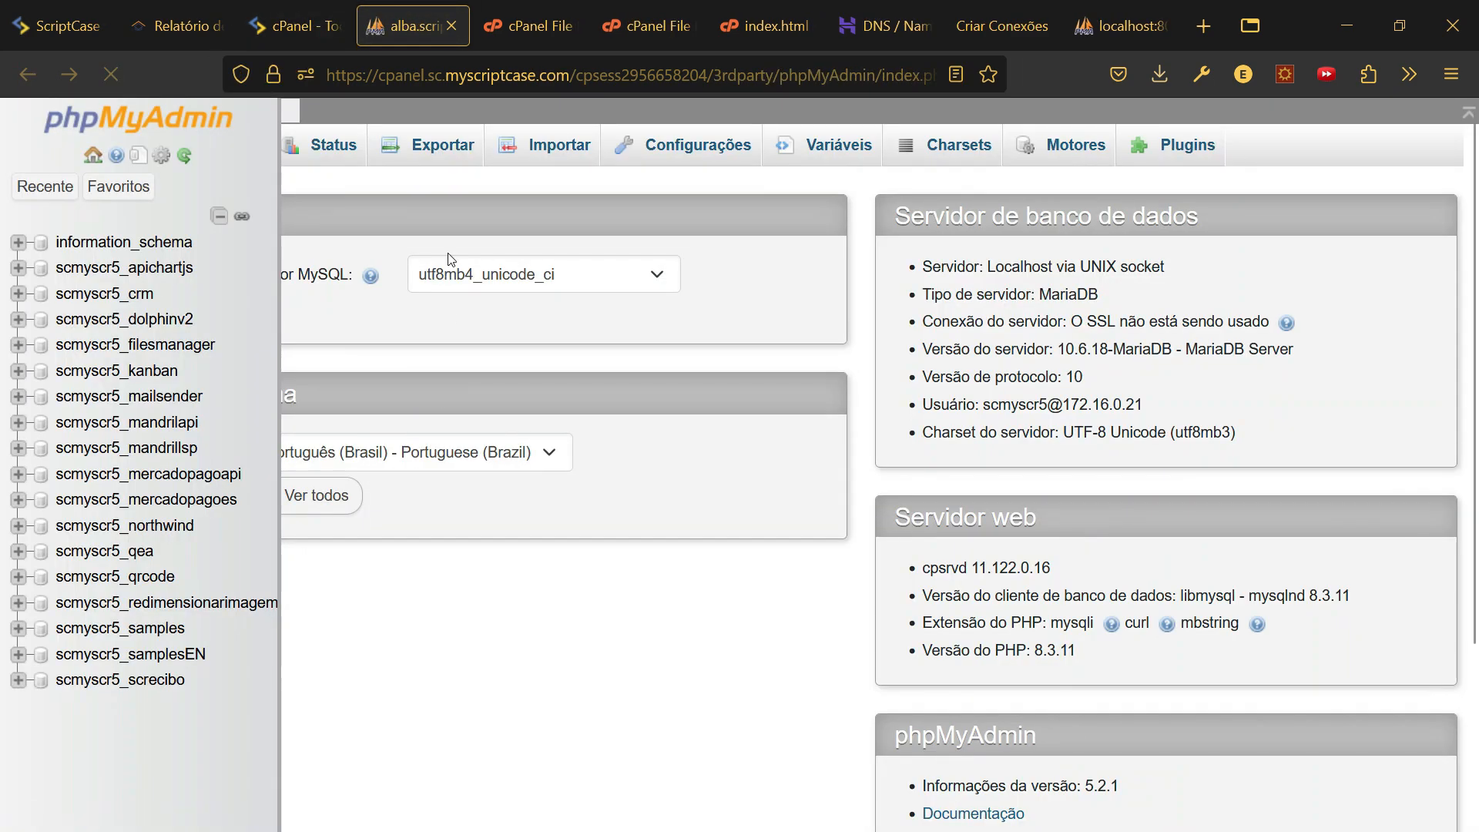
left_click(151, 375)
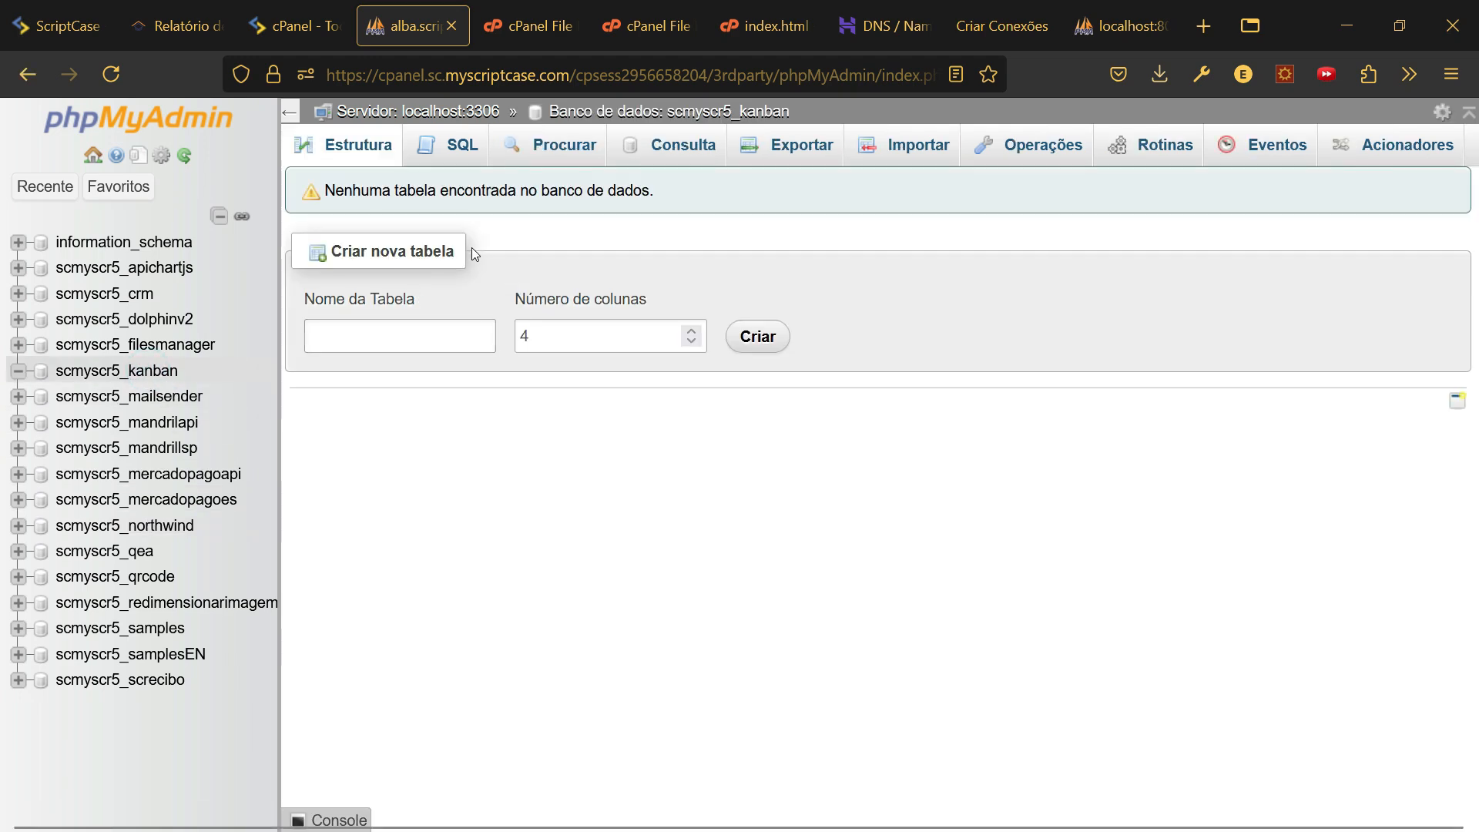
left_click(884, 150)
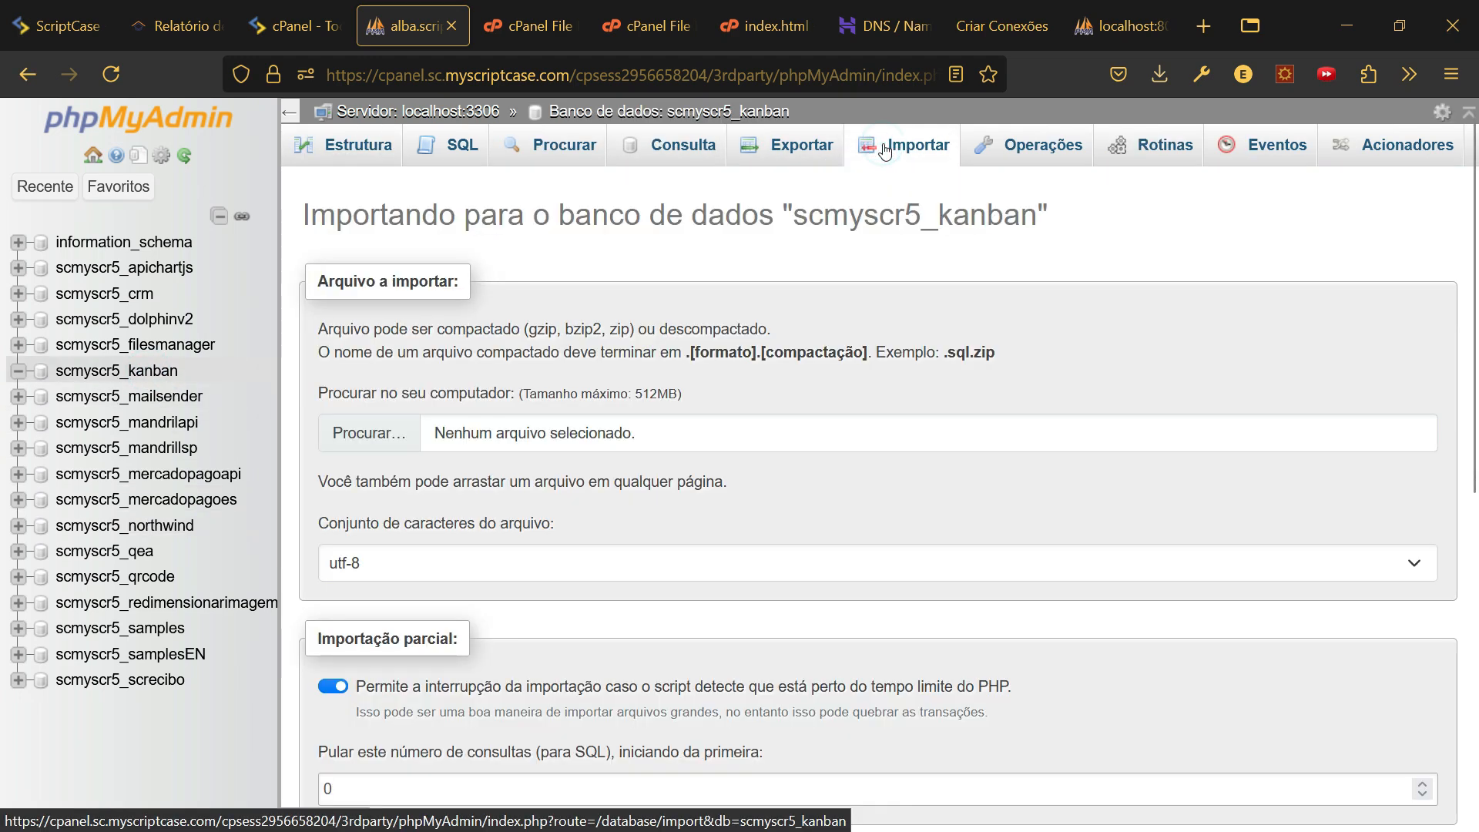
left_click(365, 434)
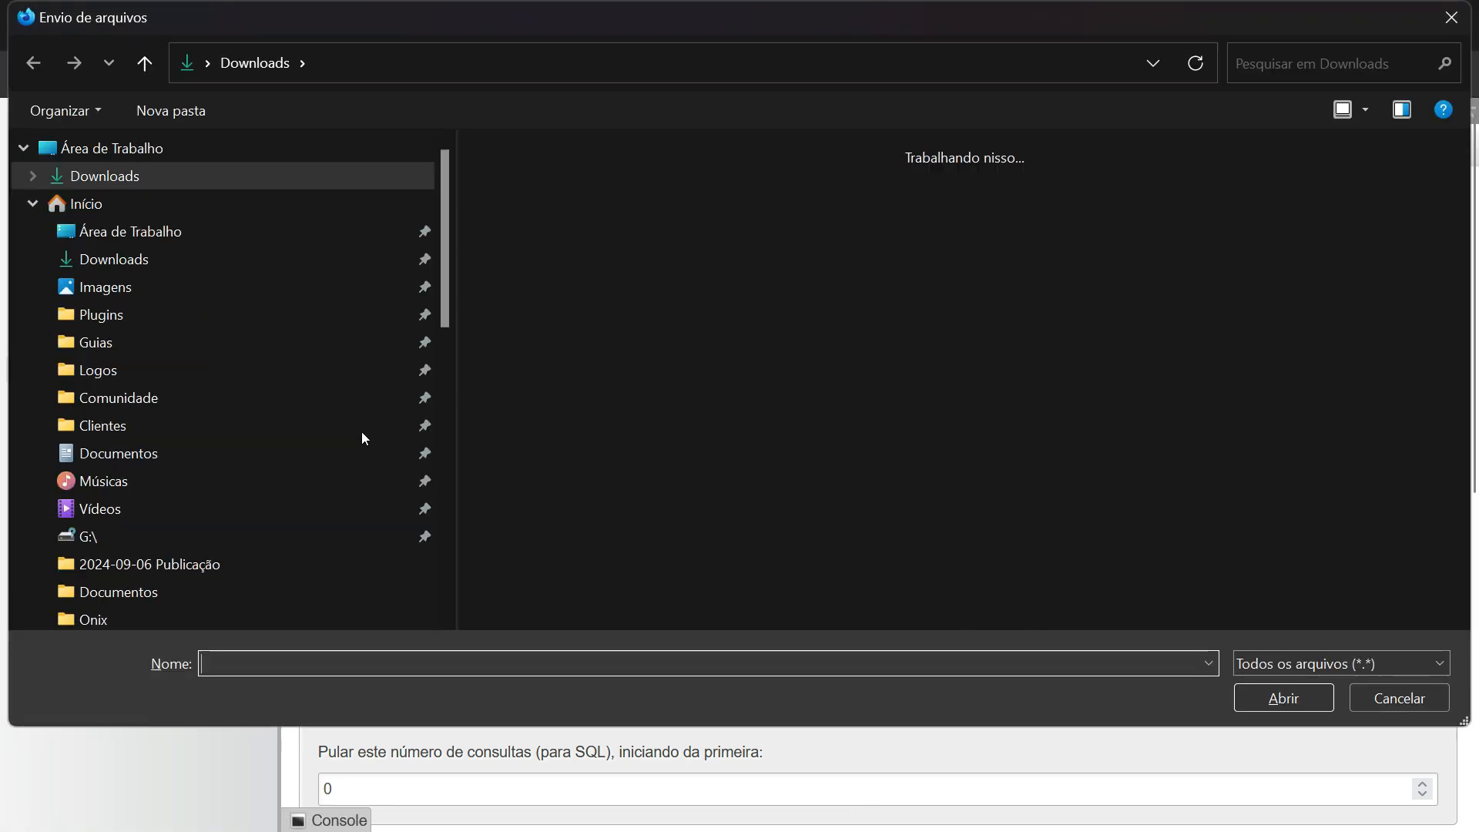
double_click(542, 219)
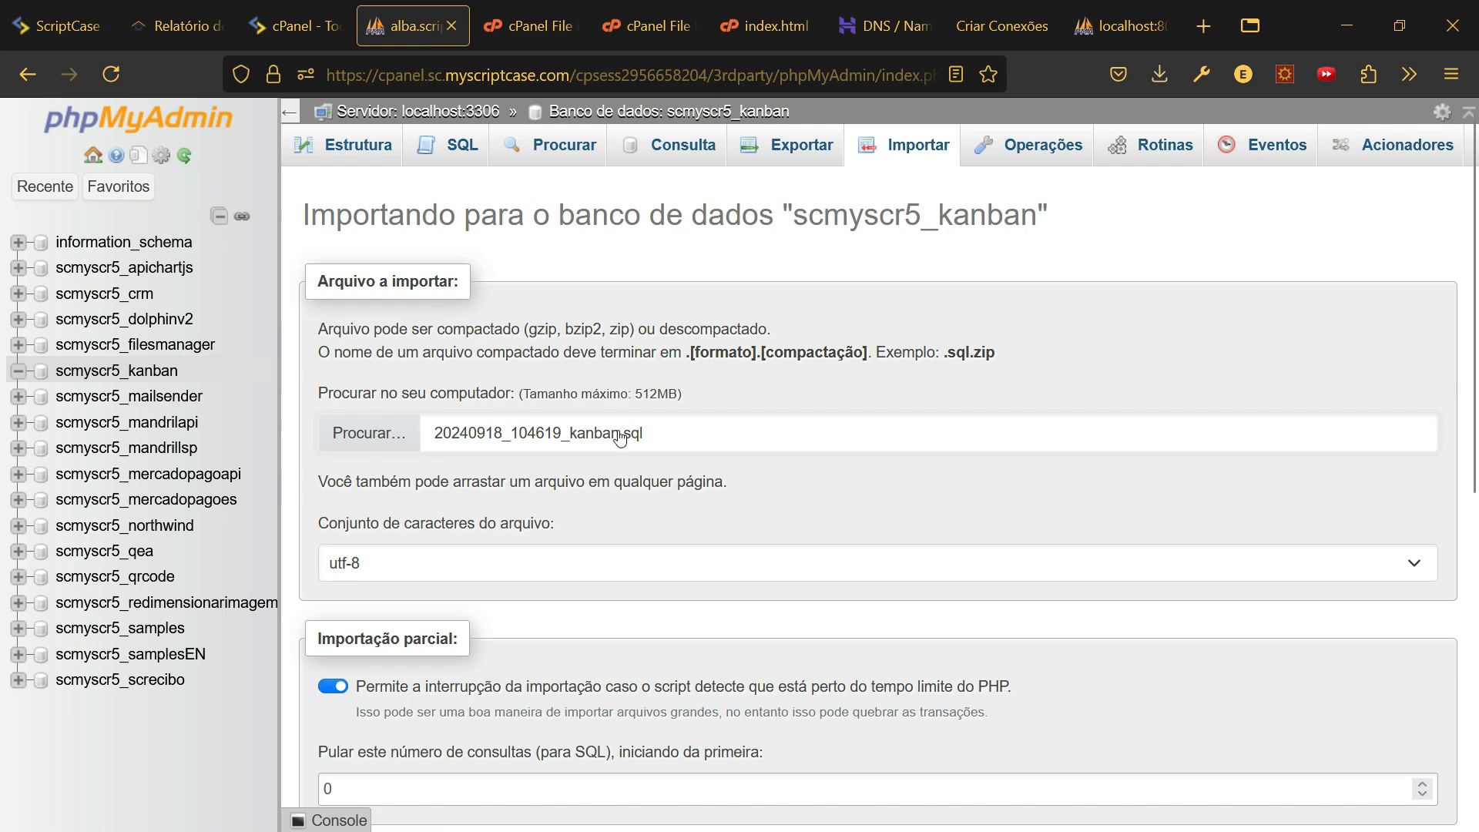
scroll(597, 456, "down", 5)
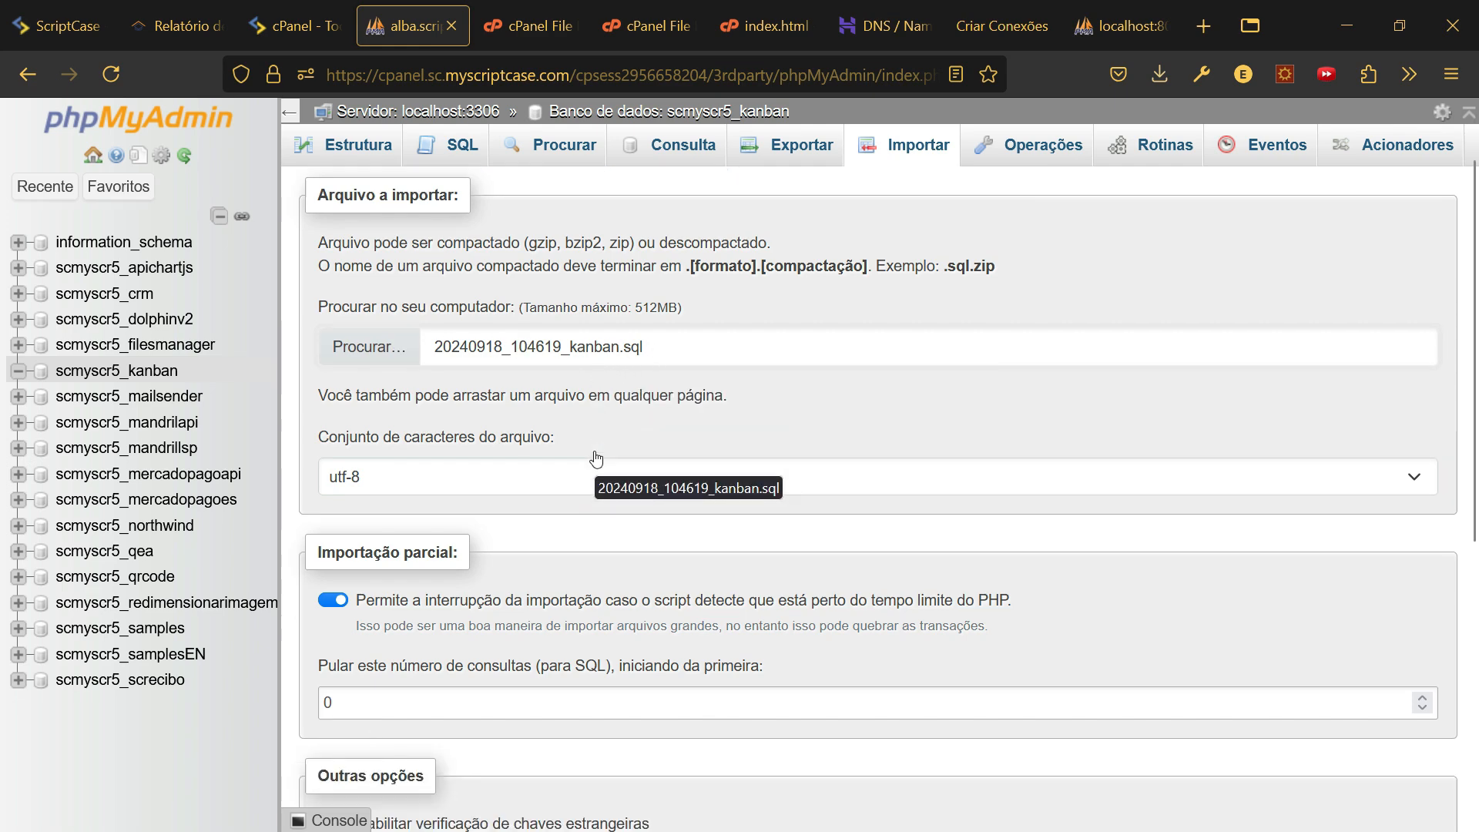
scroll(597, 459, "down", 1)
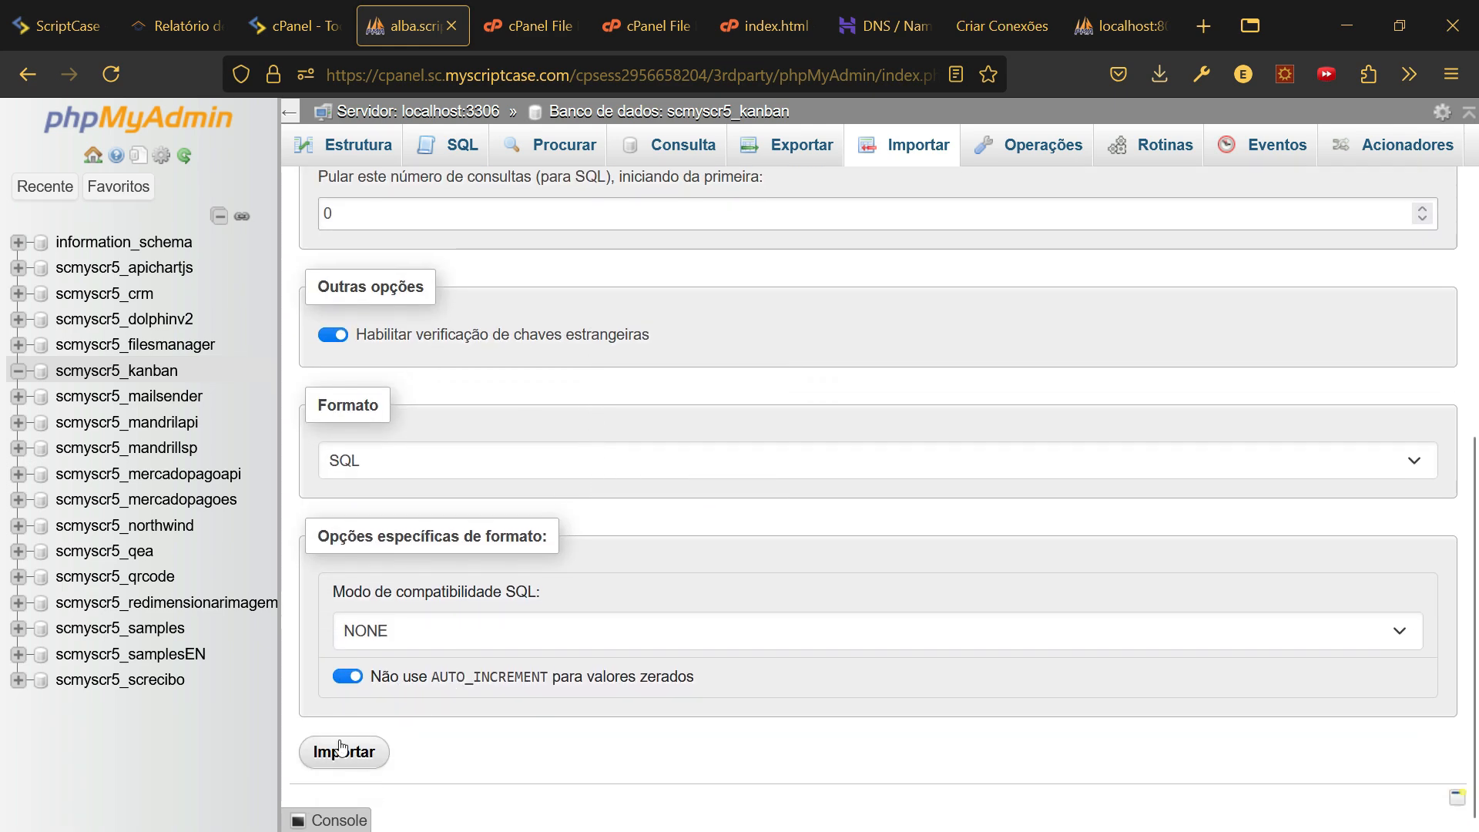
left_click(361, 753)
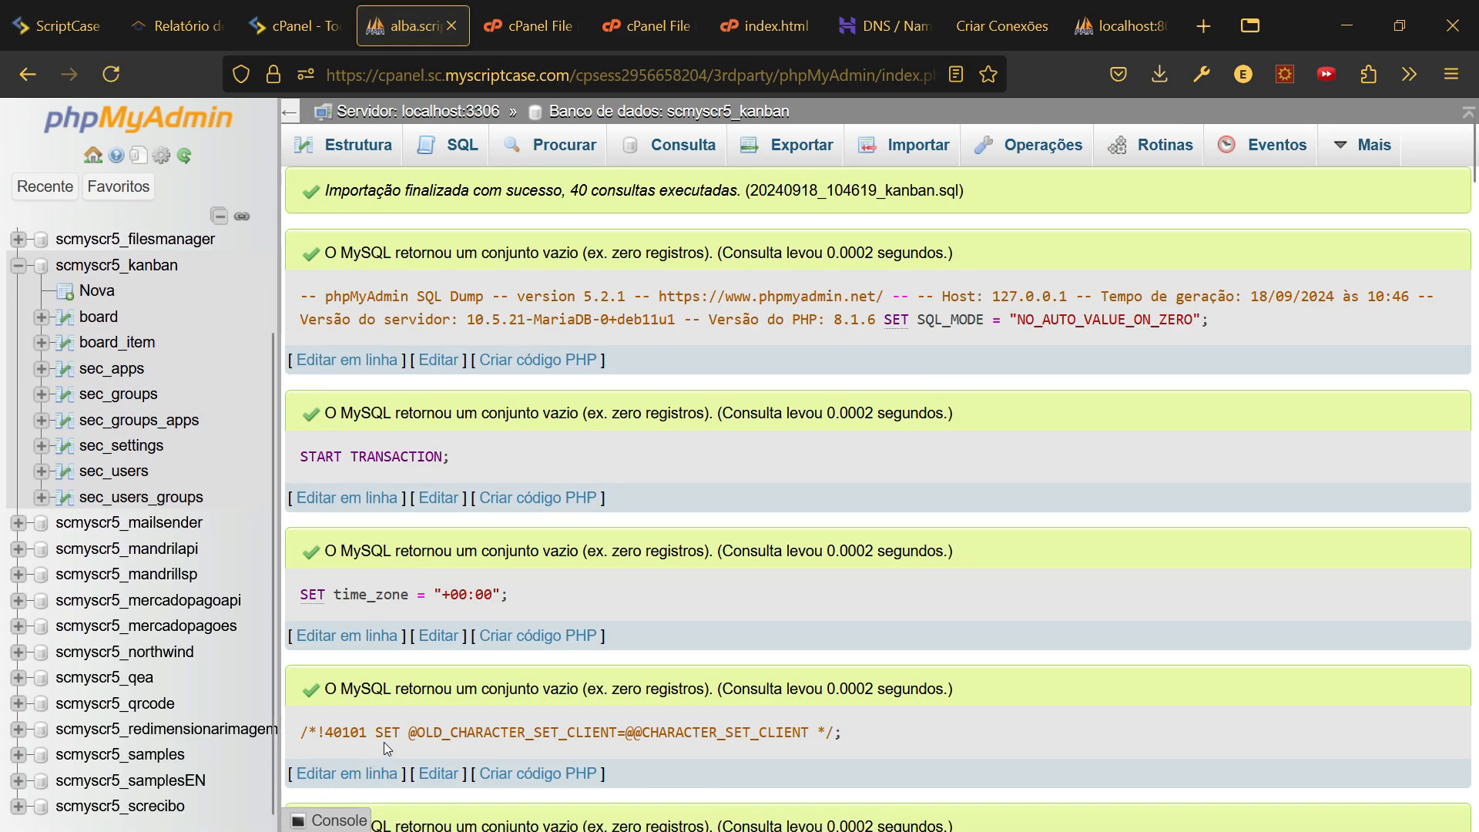
- Scroll through the import results to review the executed queries and imported tables
scroll(773, 482, "down", 20)
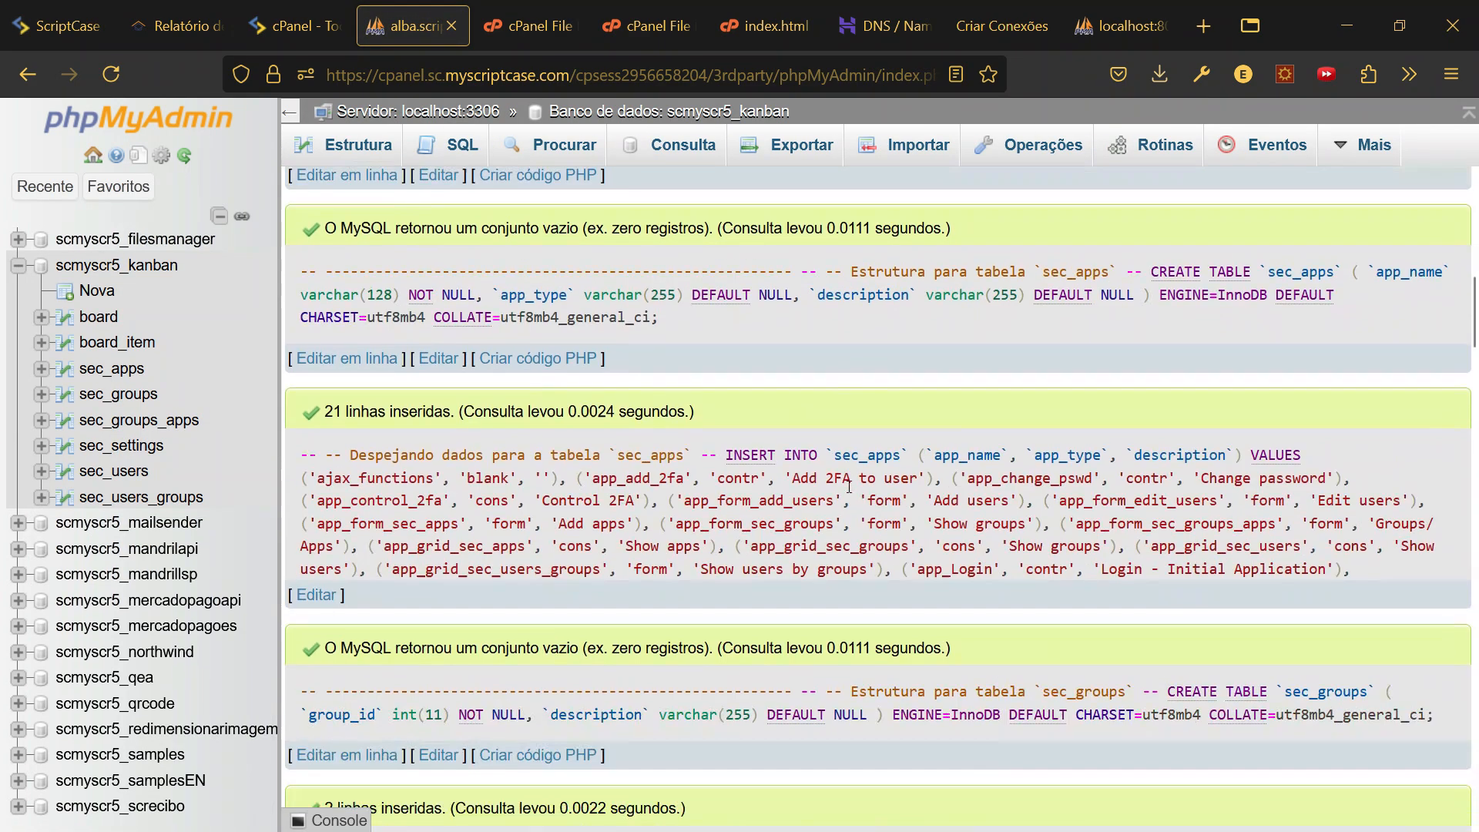
scroll(858, 490, "down", 20)
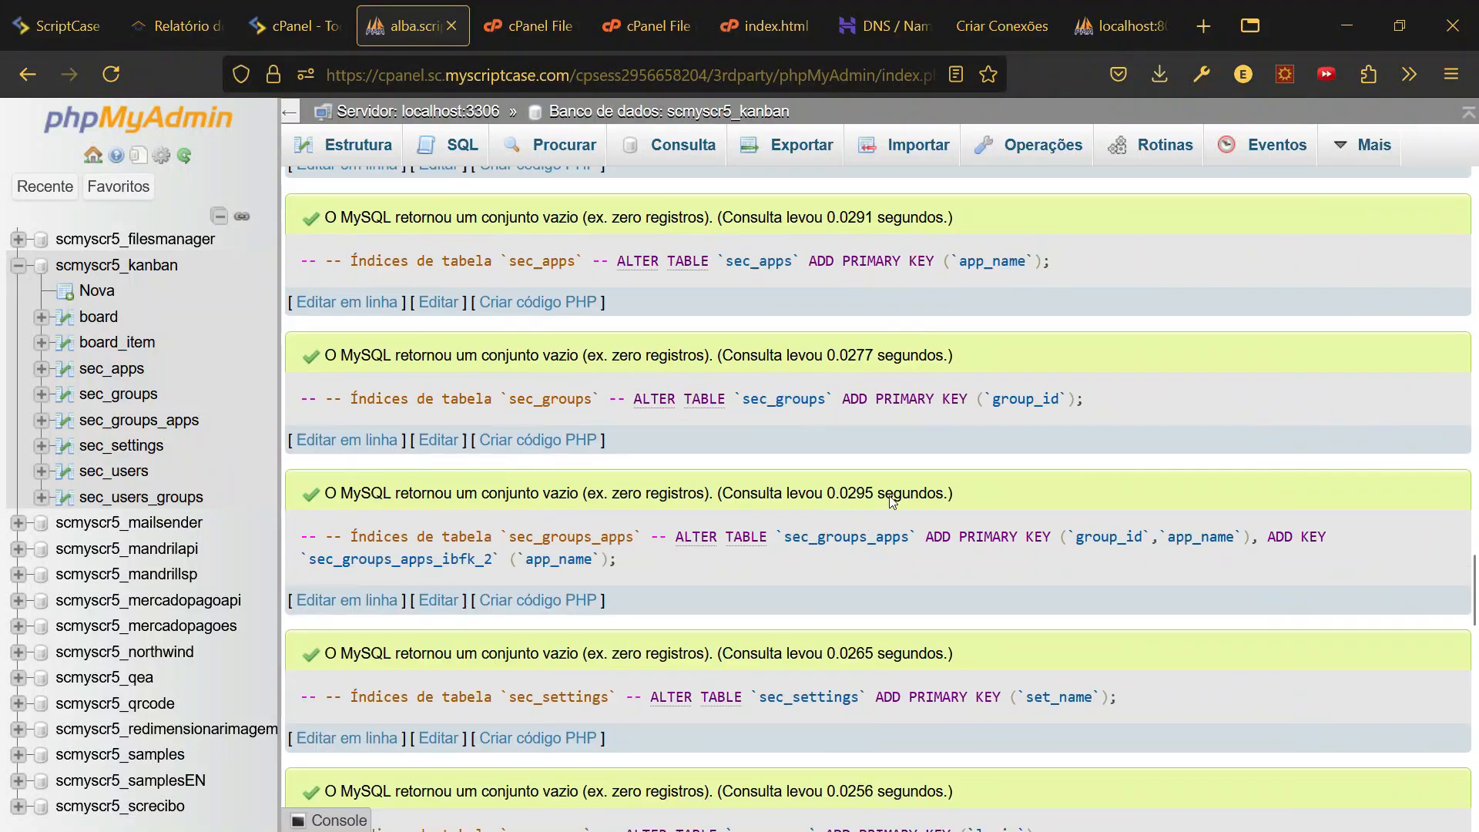
scroll(904, 496, "down", 3)
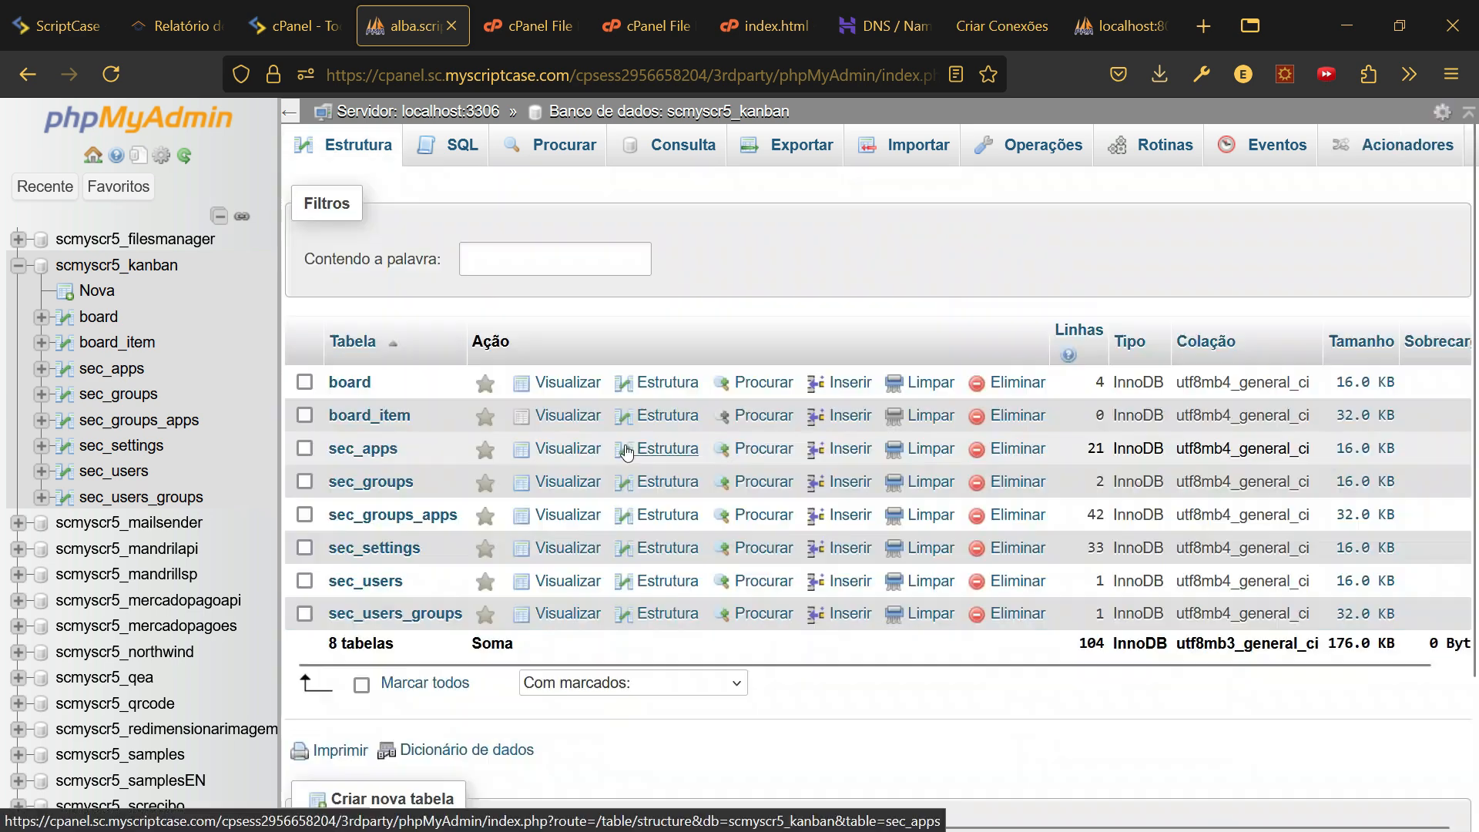
- From the Criar Conexões page, start creating the missing conn_kanban connection
left_click(990, 31)
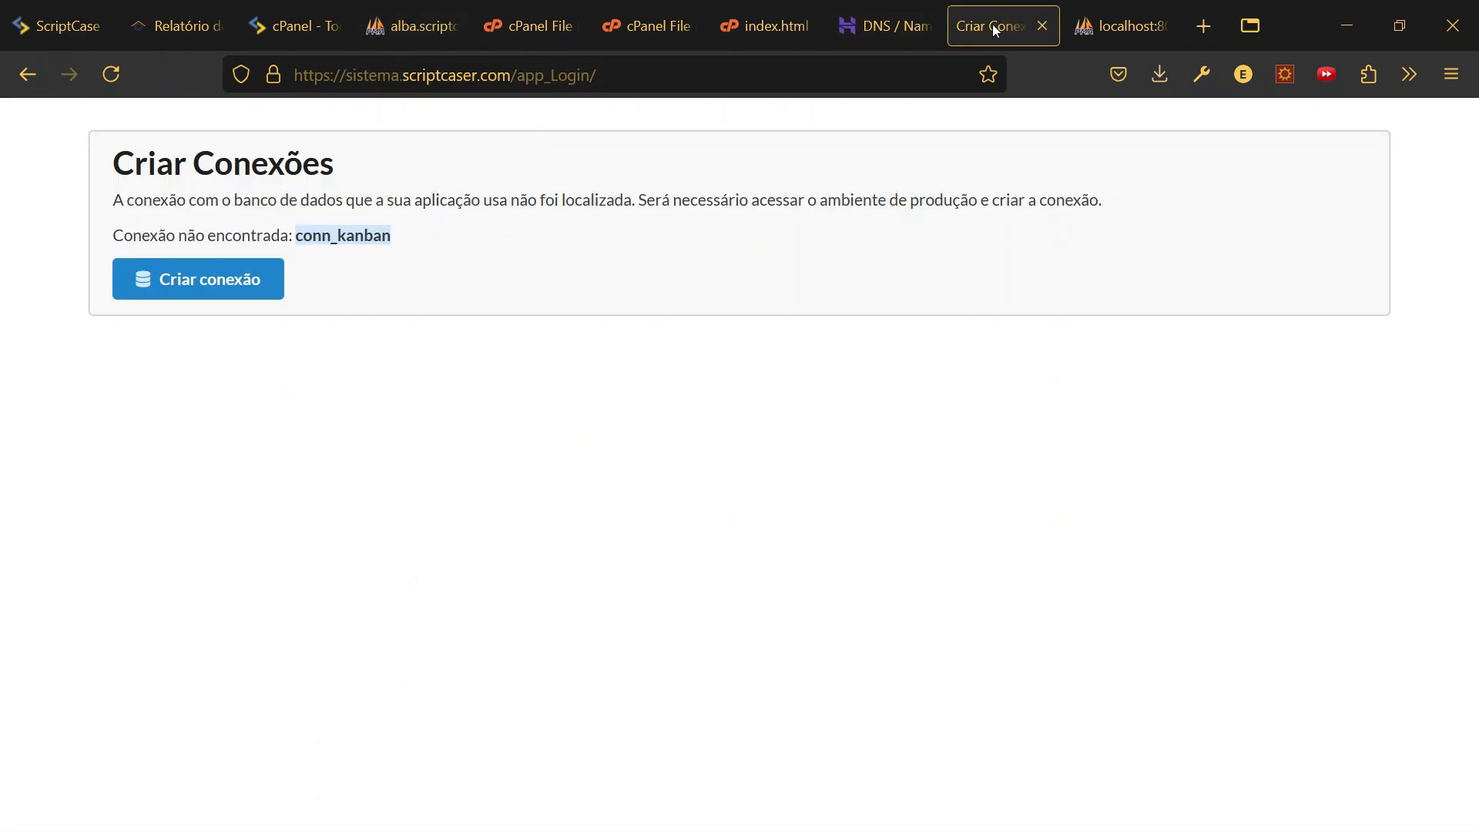
left_click(210, 281)
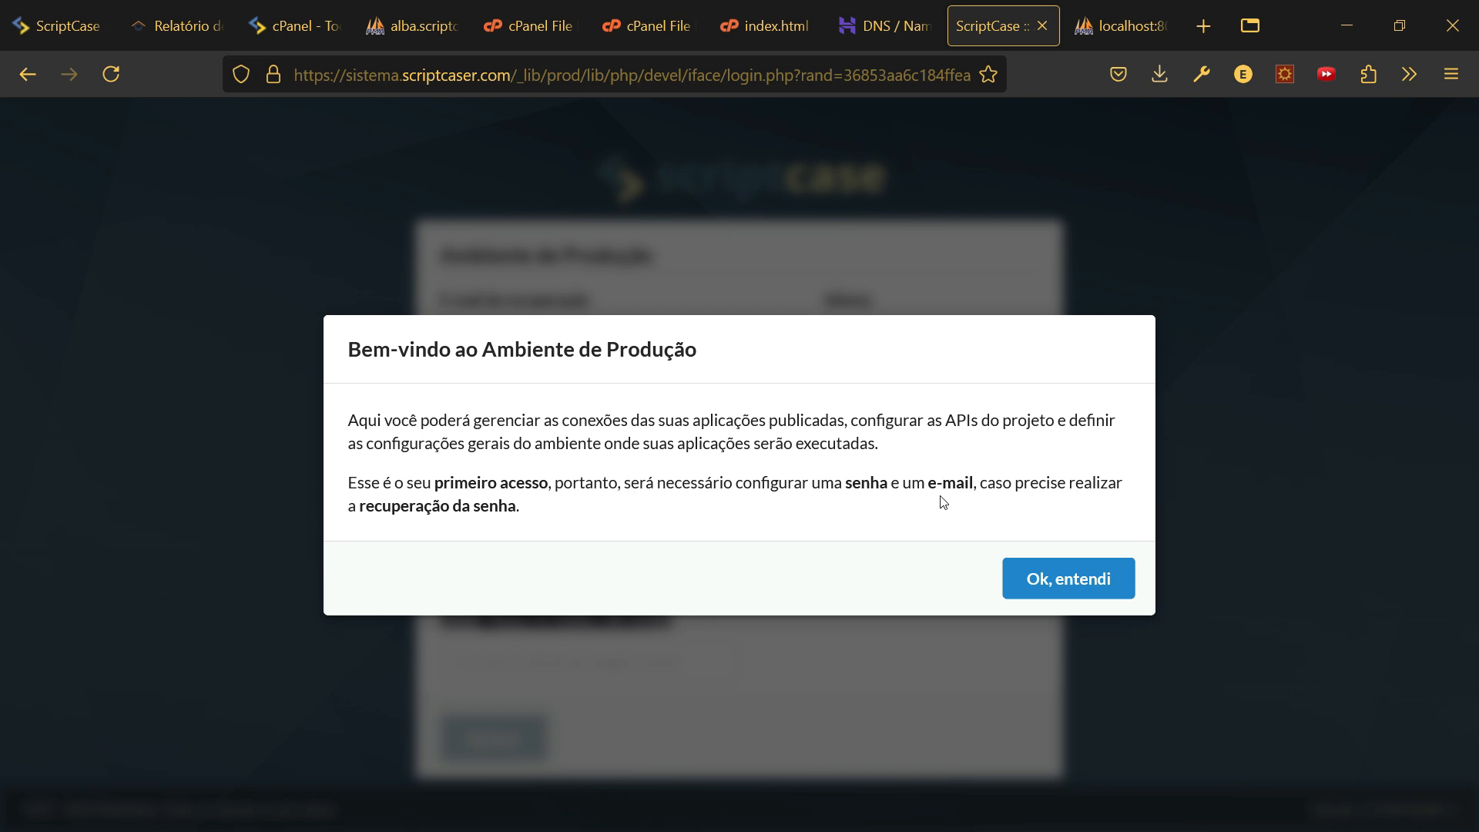
- Dismiss the welcome notice and enter the recovery e-mail address
left_click(1084, 579)
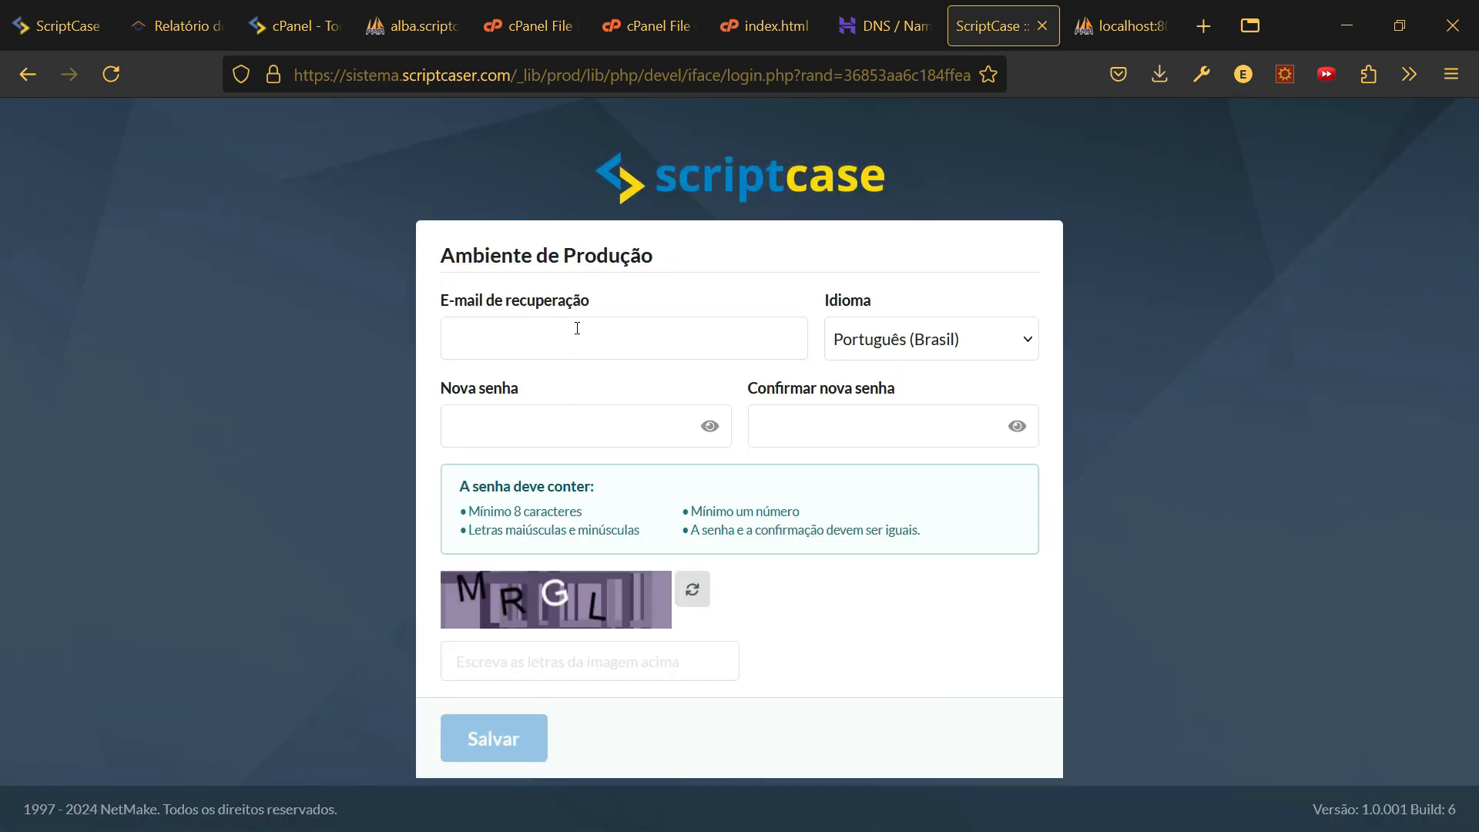
left_click(577, 328)
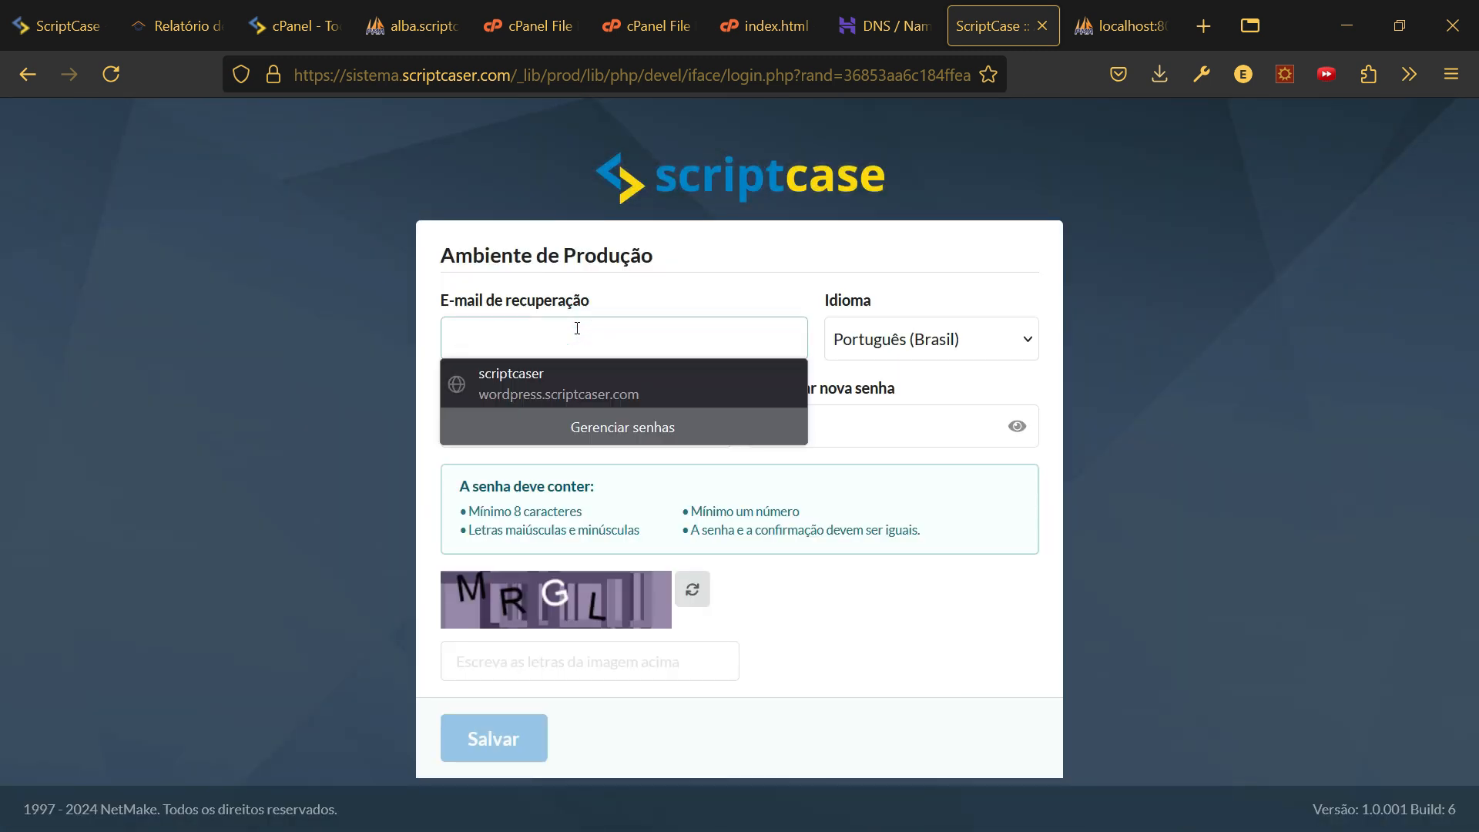
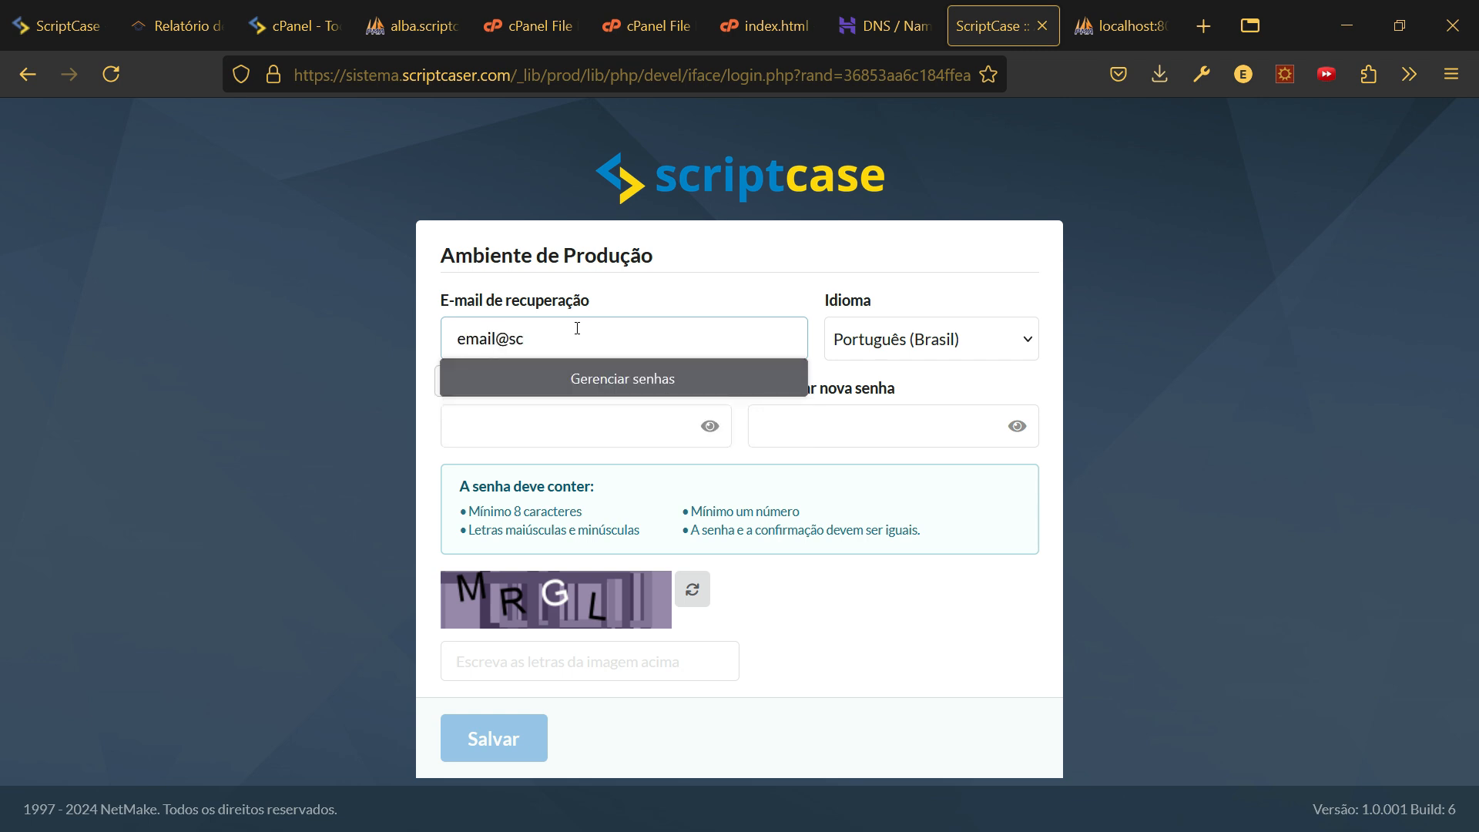
key("Tab")
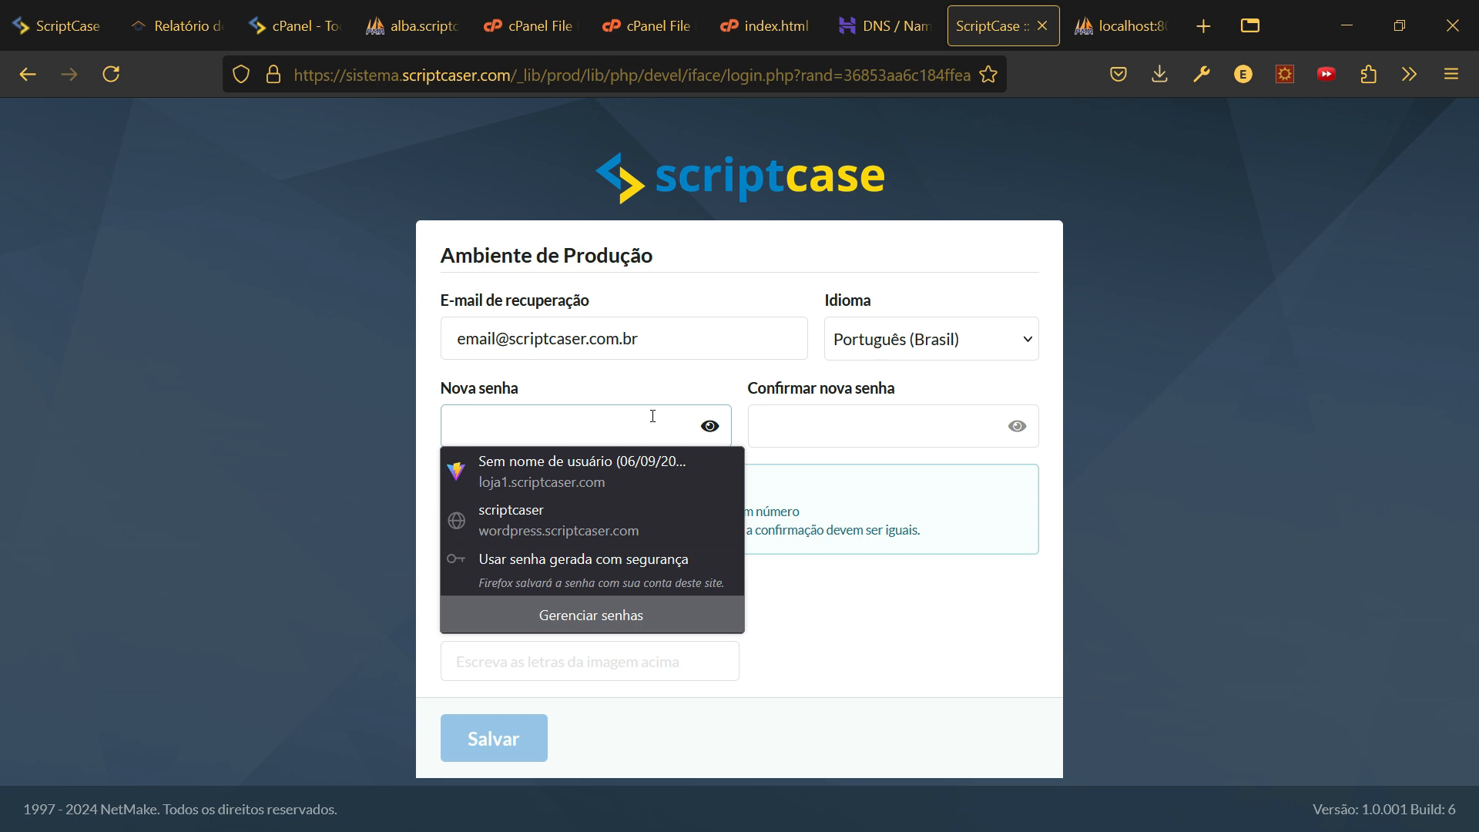
- Enter the new admin password and copy it into the confirmation field
type("********")
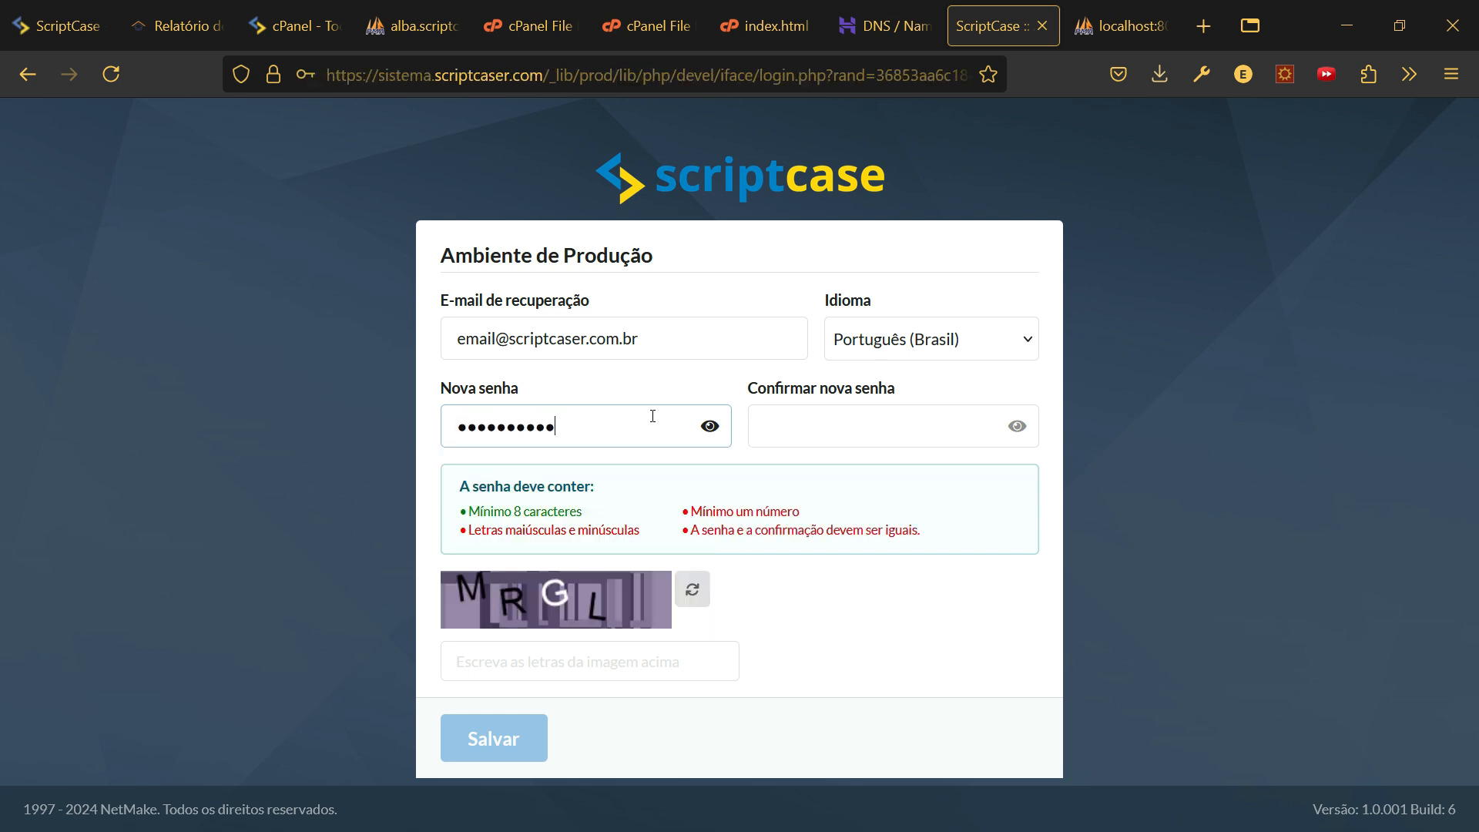
type("****")
type("*")
left_click(710, 426)
triple_click(643, 429)
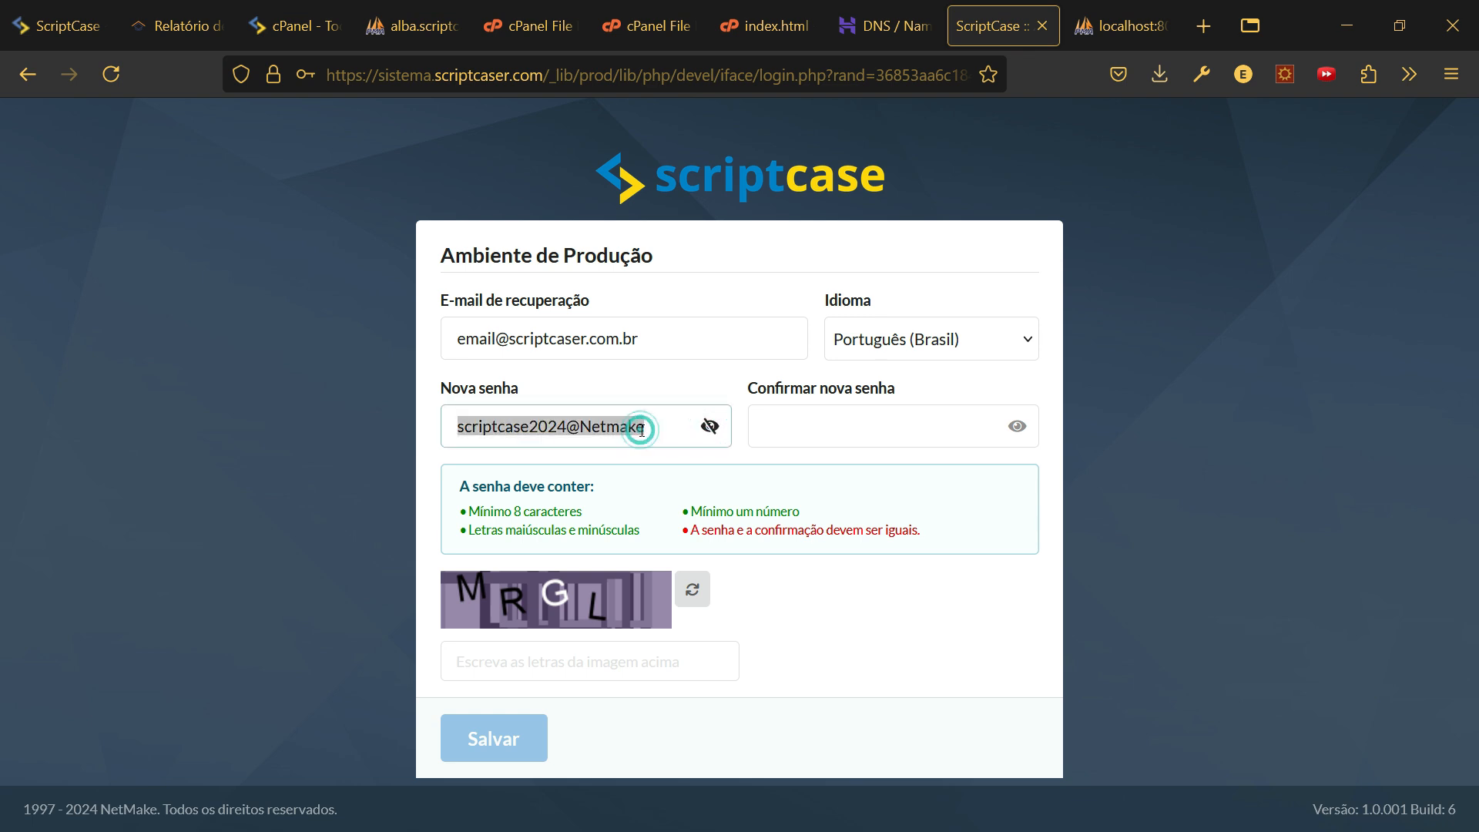
left_click(846, 426)
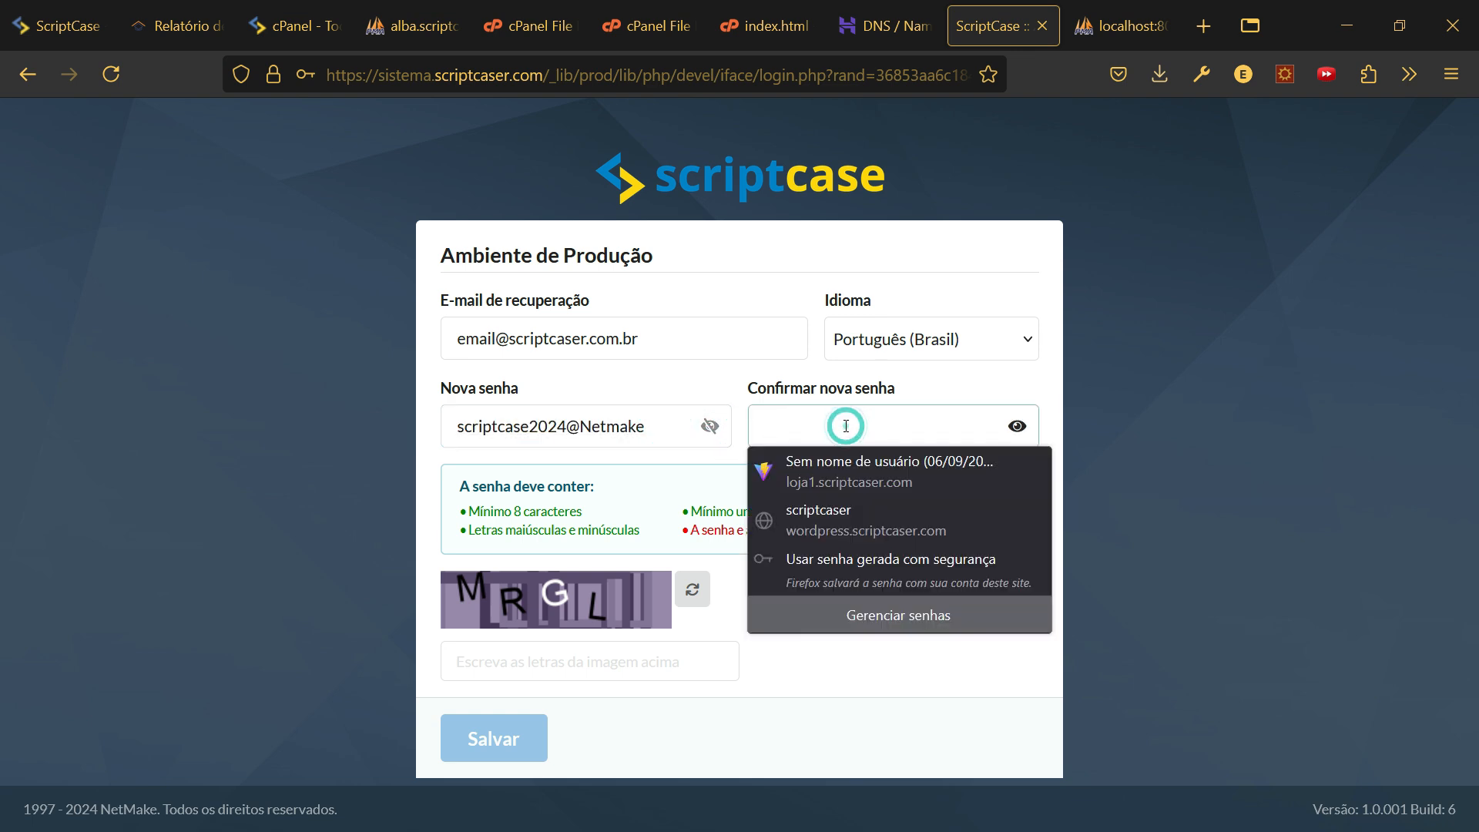
key("ctrl+v")
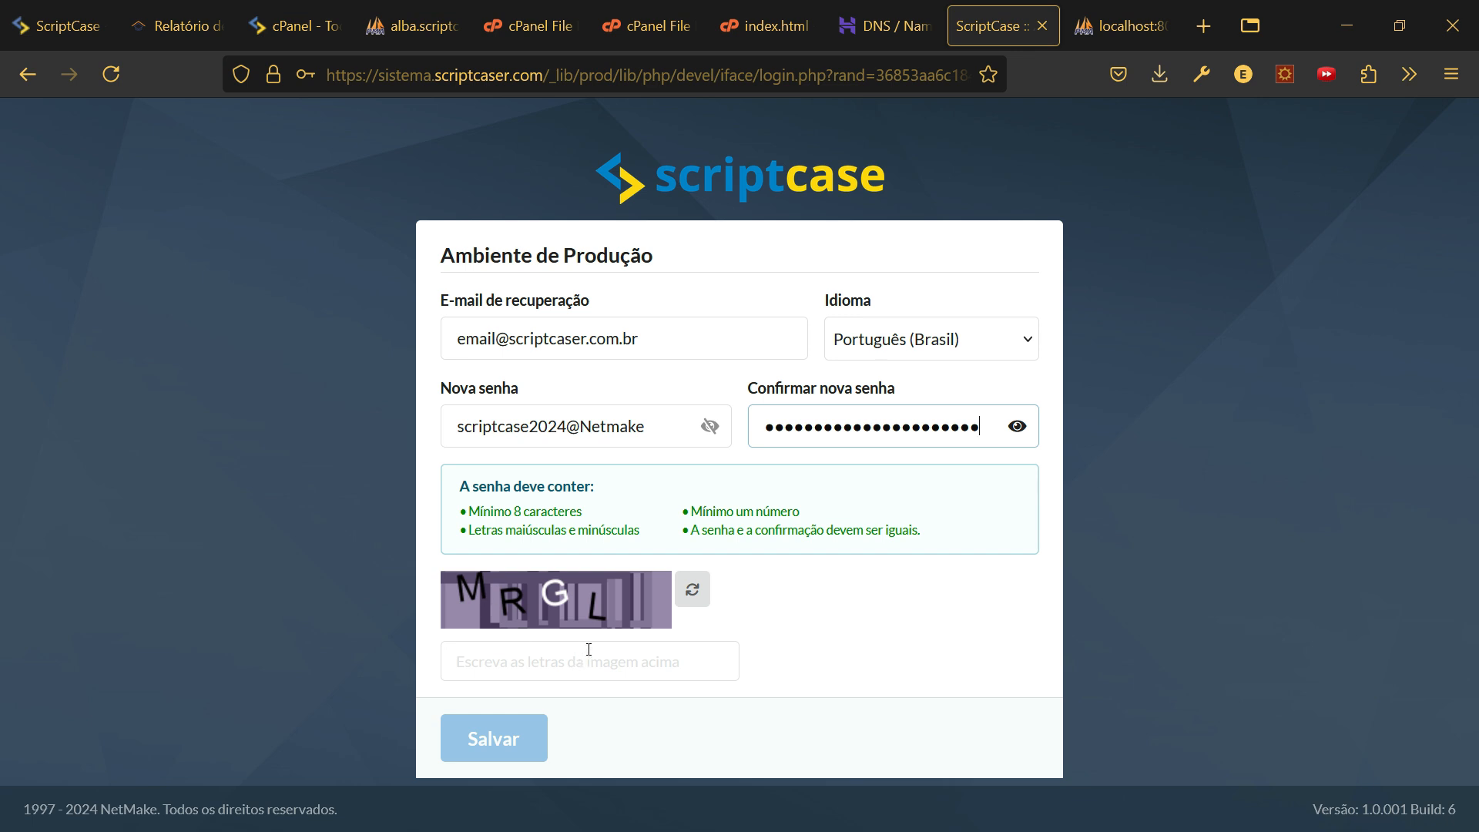
- Solve the captcha and save the new production password
left_click(644, 657)
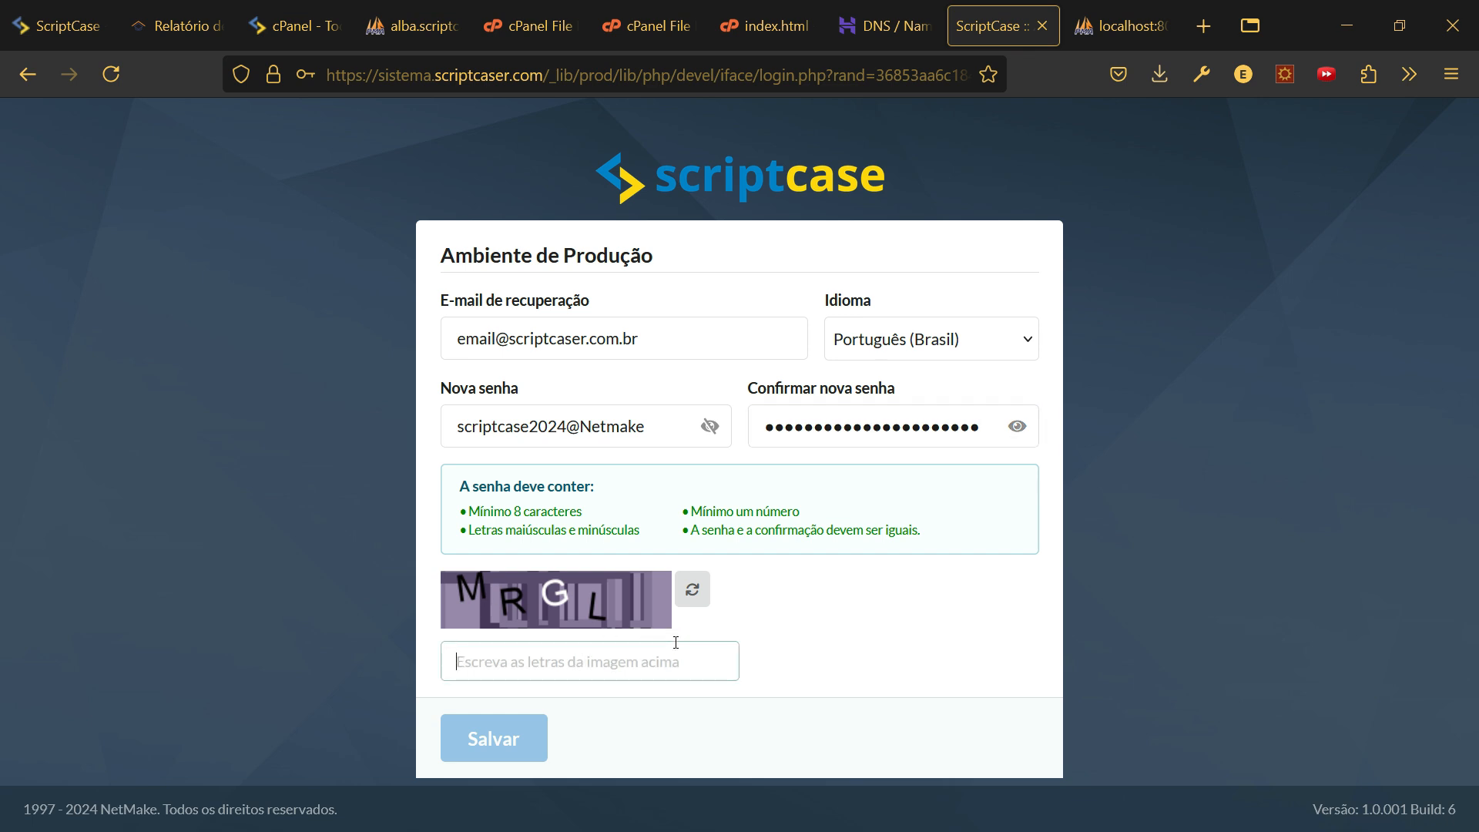
type("M")
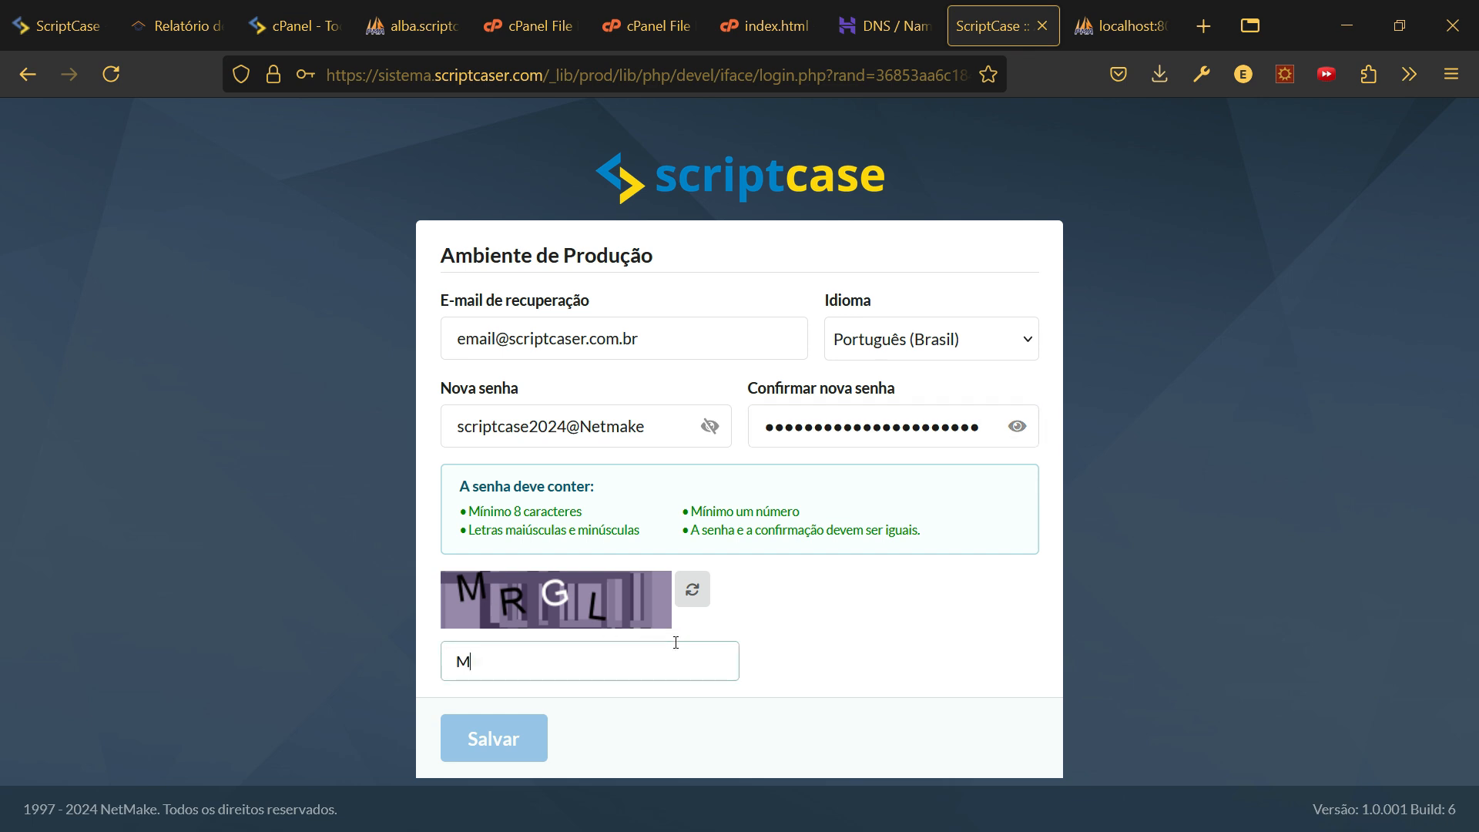
type("RGL")
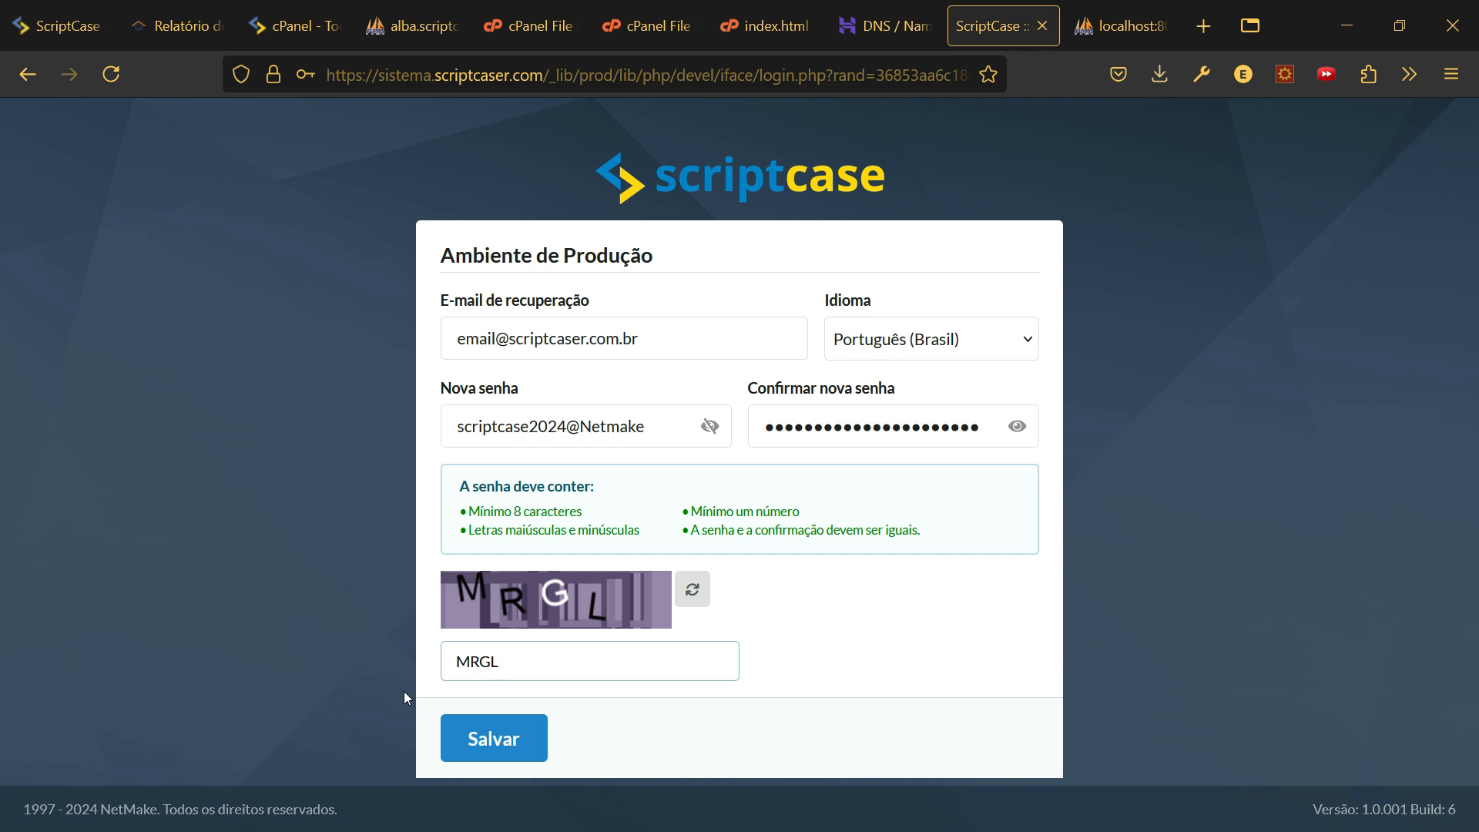
left_click(490, 738)
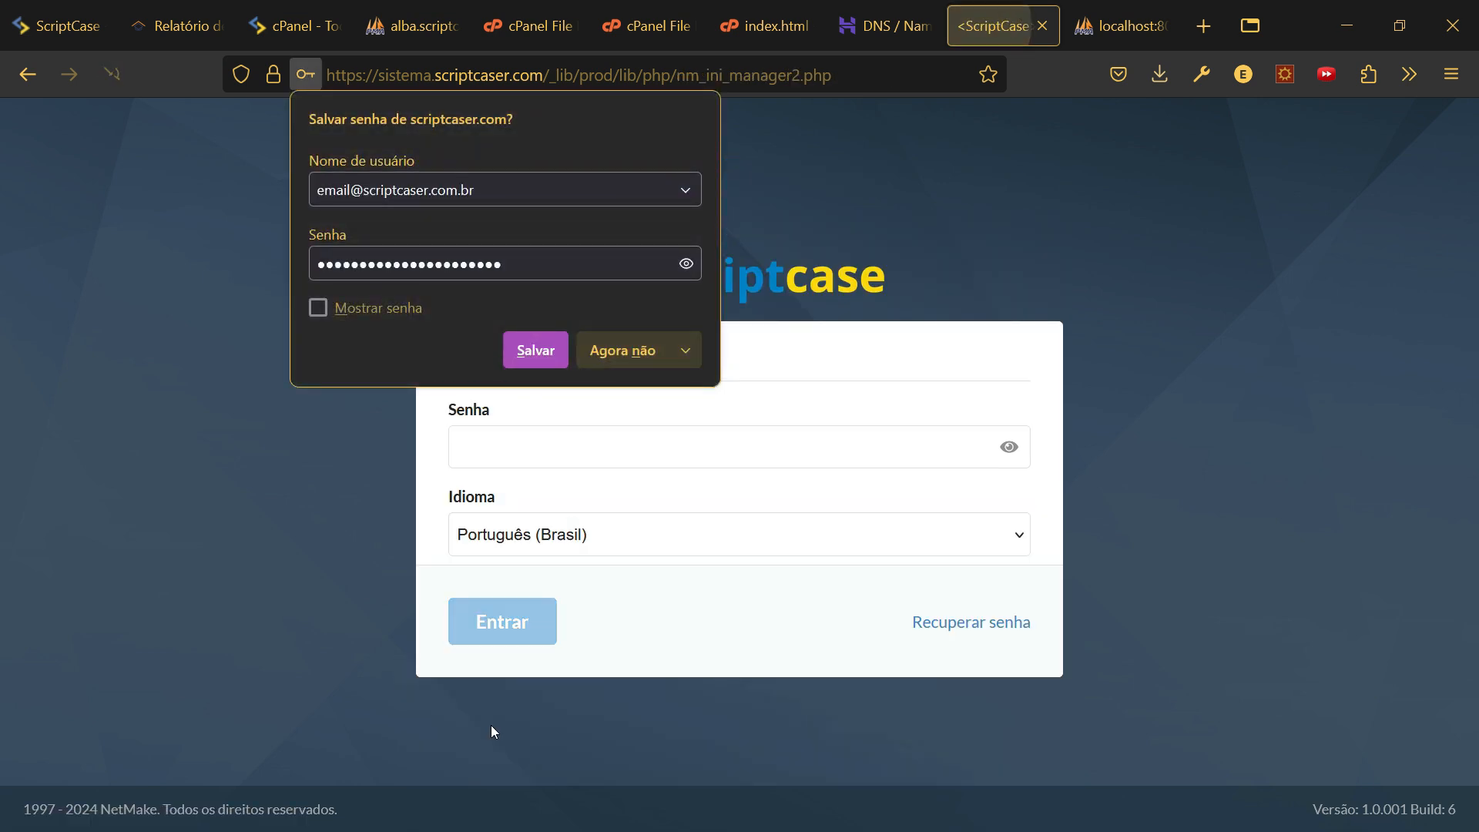
- Log in with the new admin password and open the pending conn_kanban connection
left_click(603, 349)
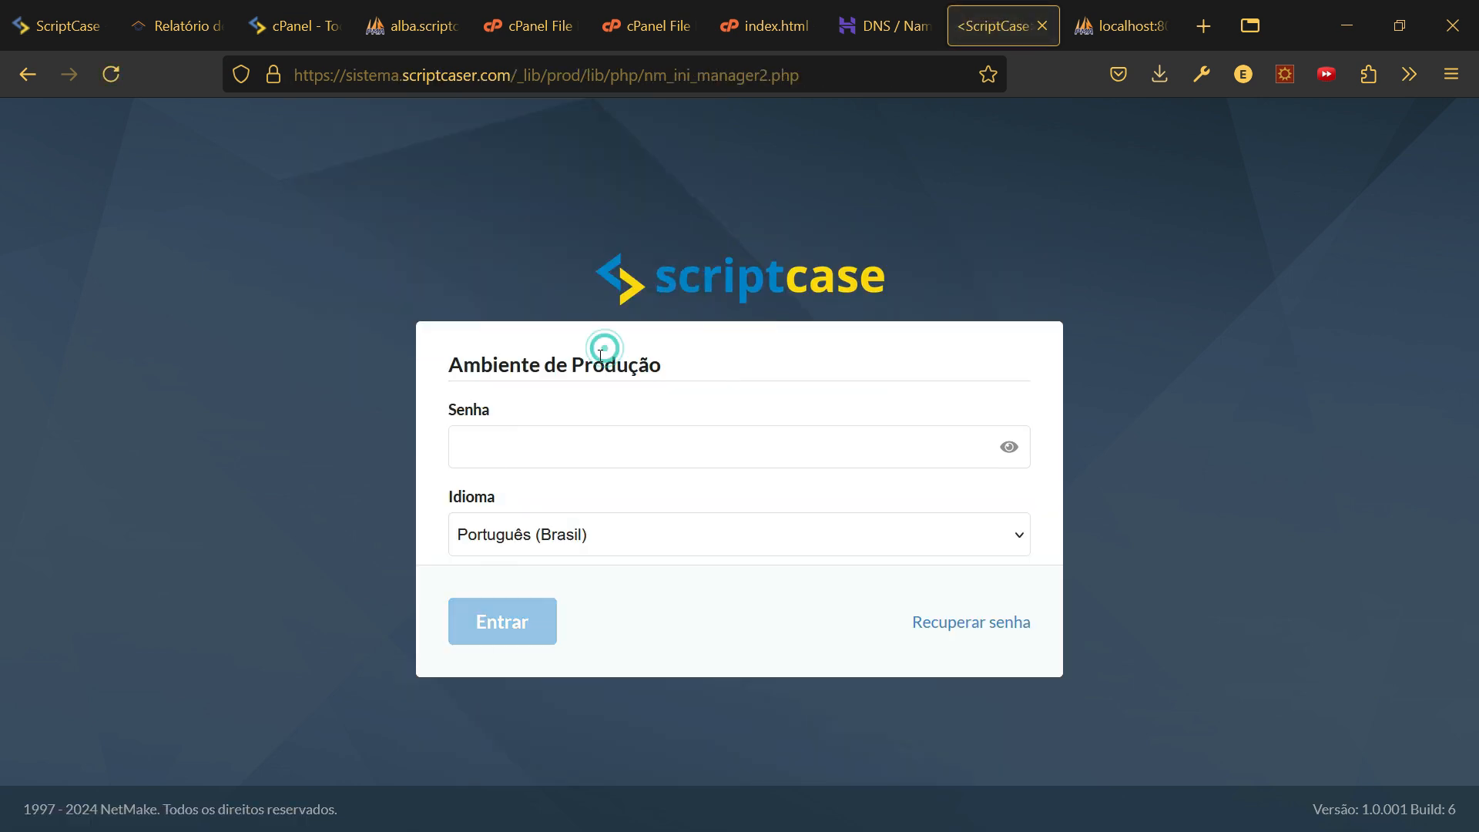
left_click(583, 449)
key("Down")
key("Return")
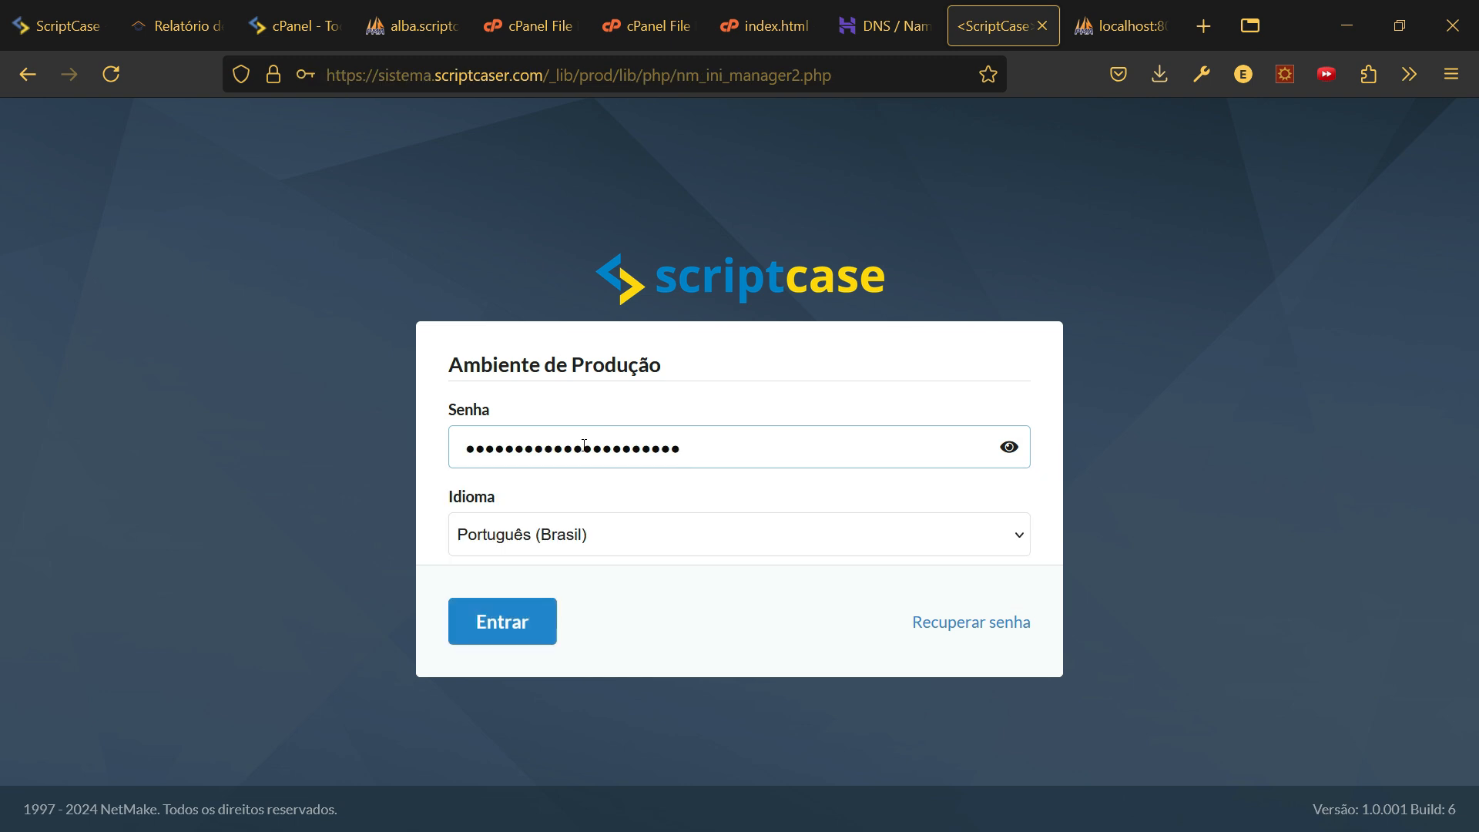
left_click(514, 626)
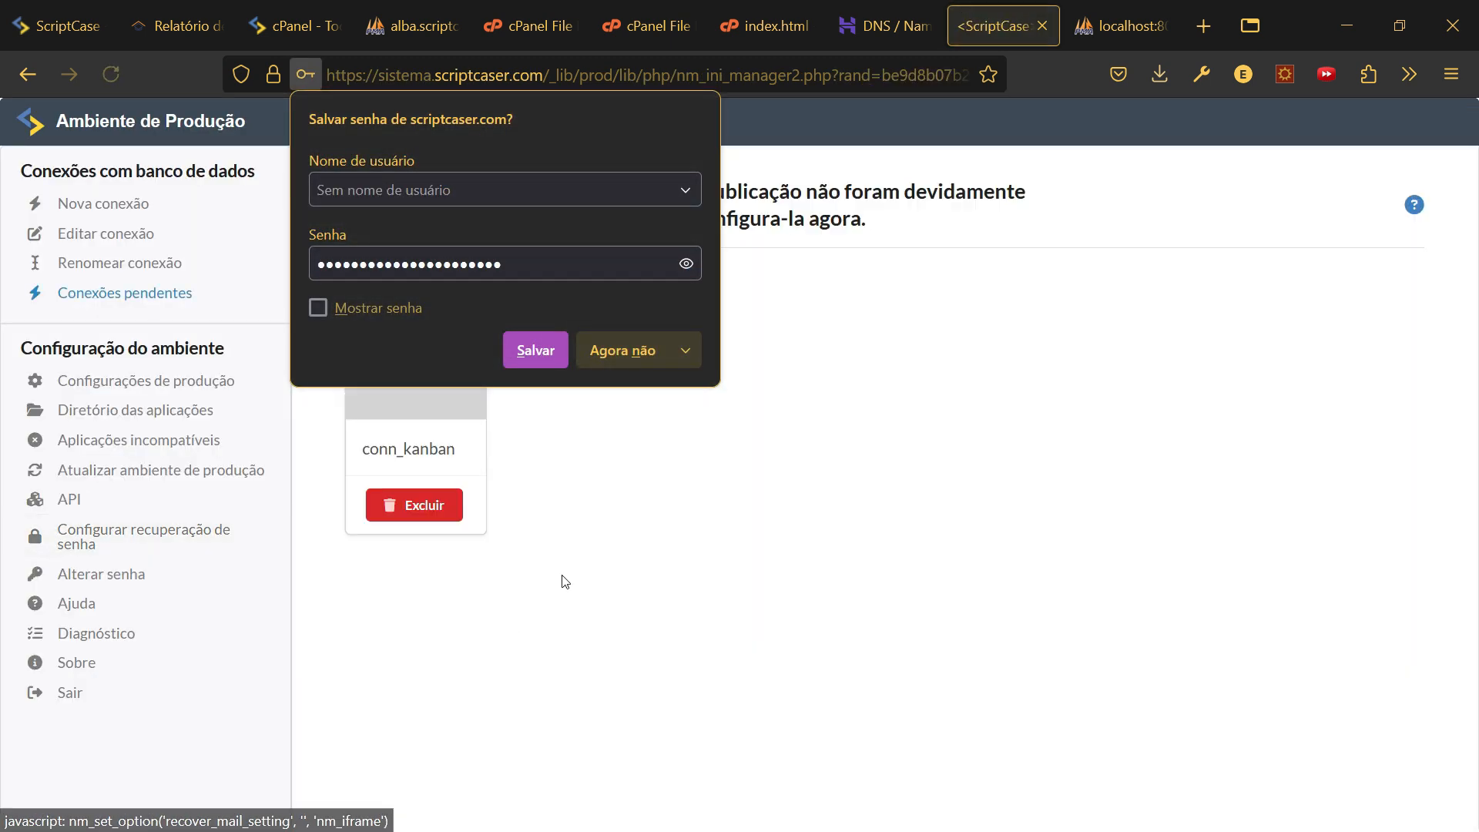
left_click(632, 352)
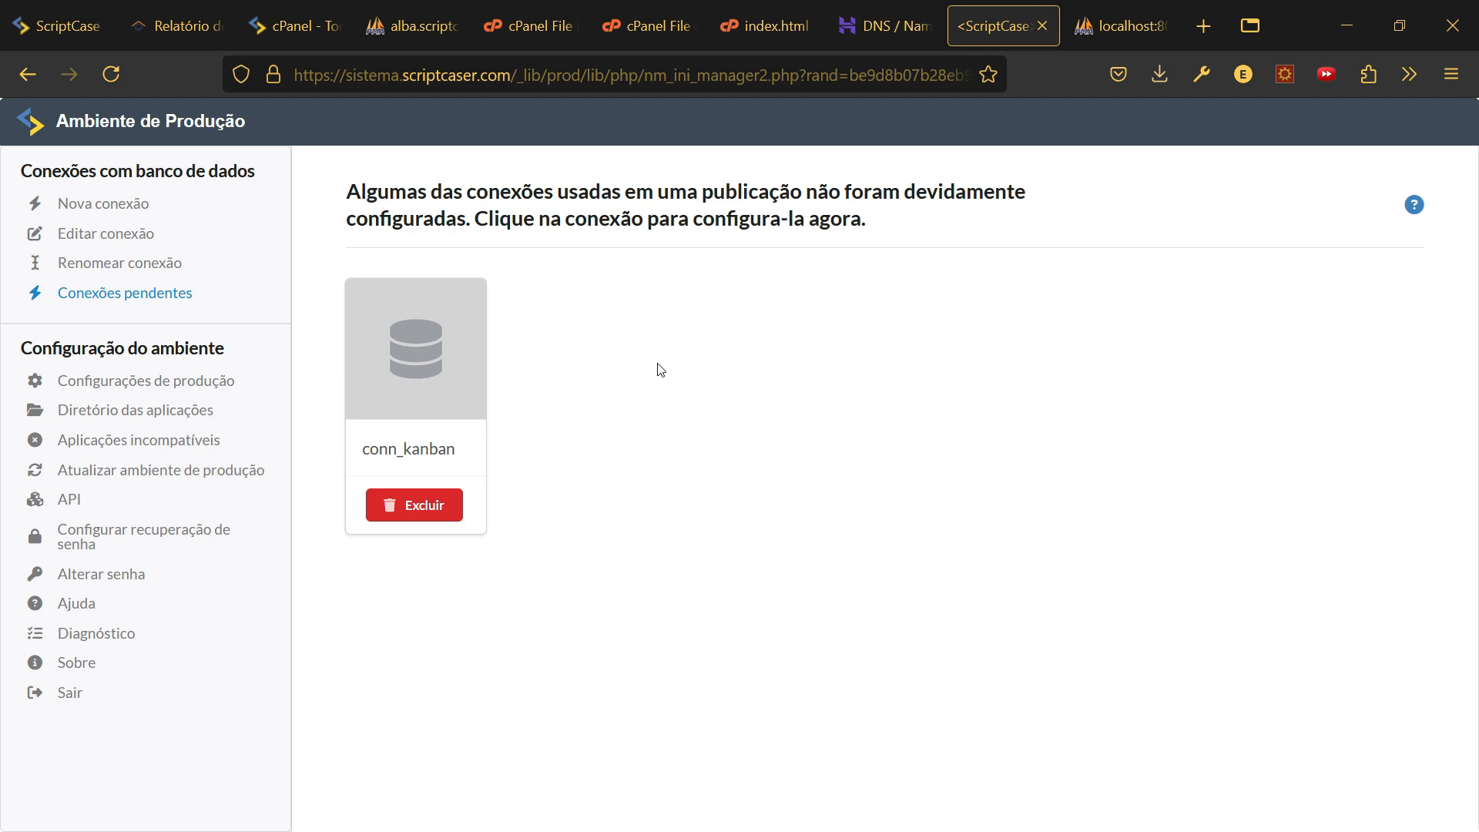
left_click(428, 365)
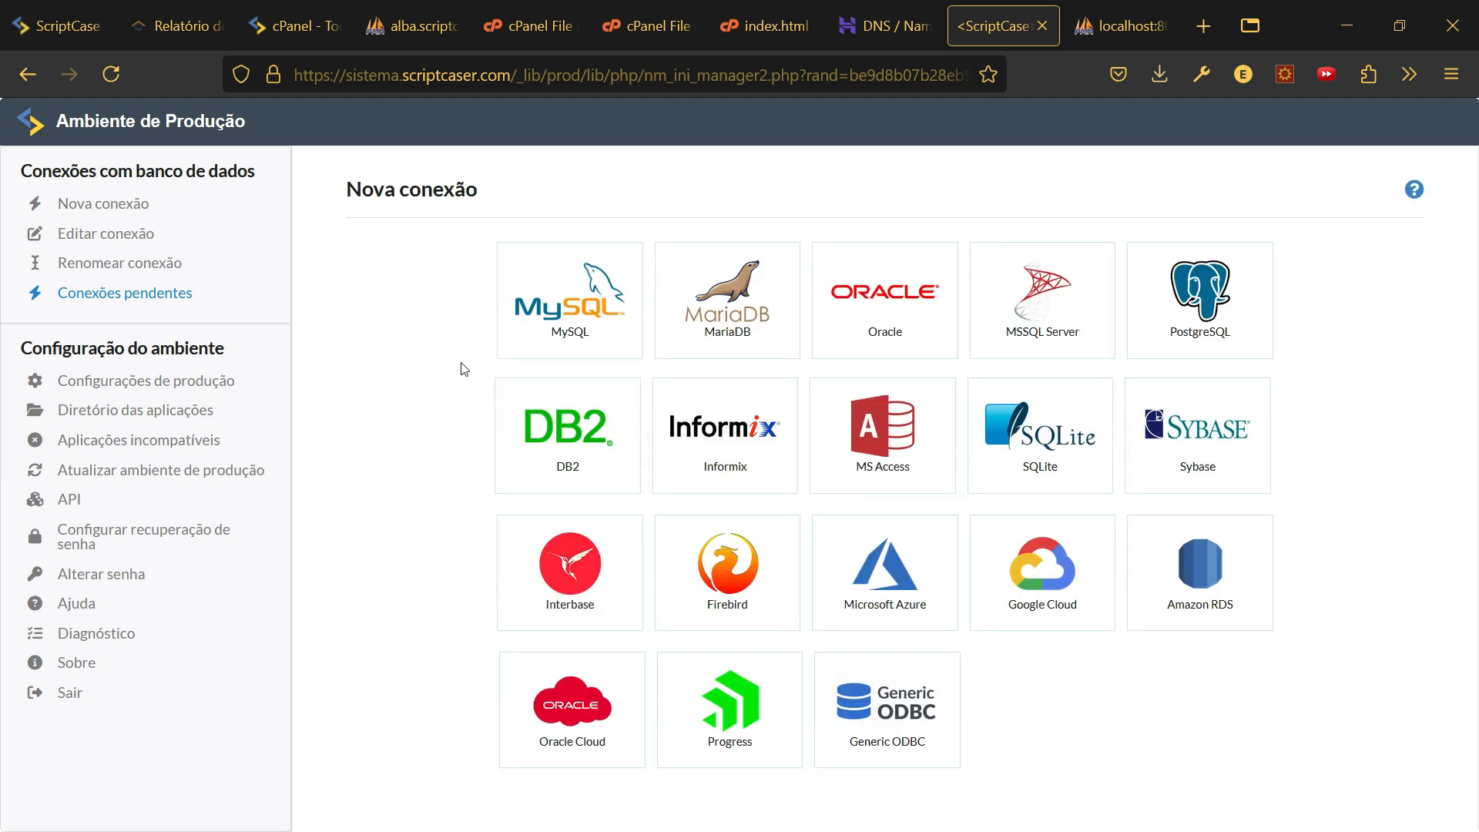
- Make conn_kanban a MySQL connection to localhost with the database user and password
left_click(556, 290)
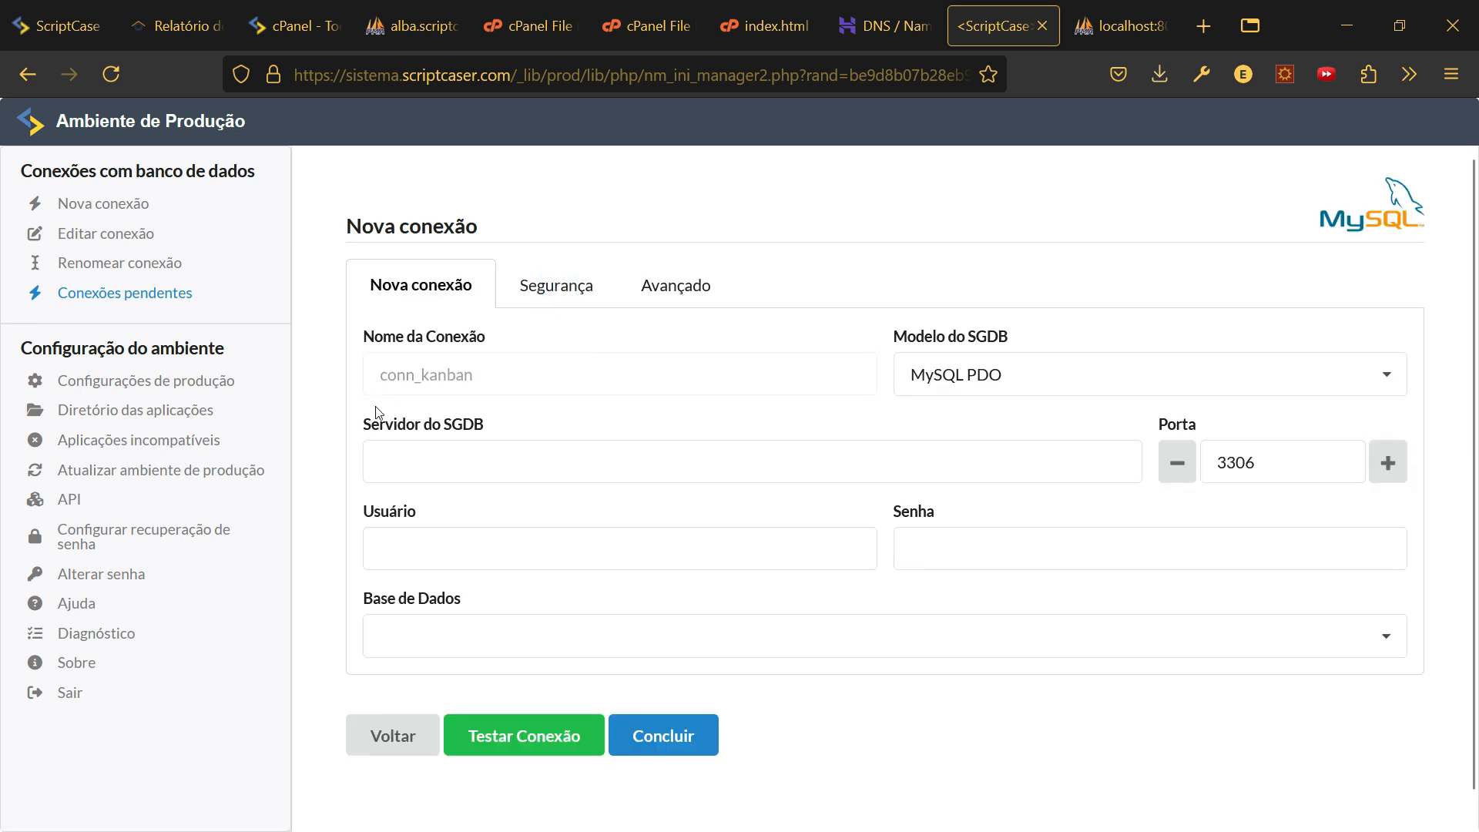
left_click(530, 465)
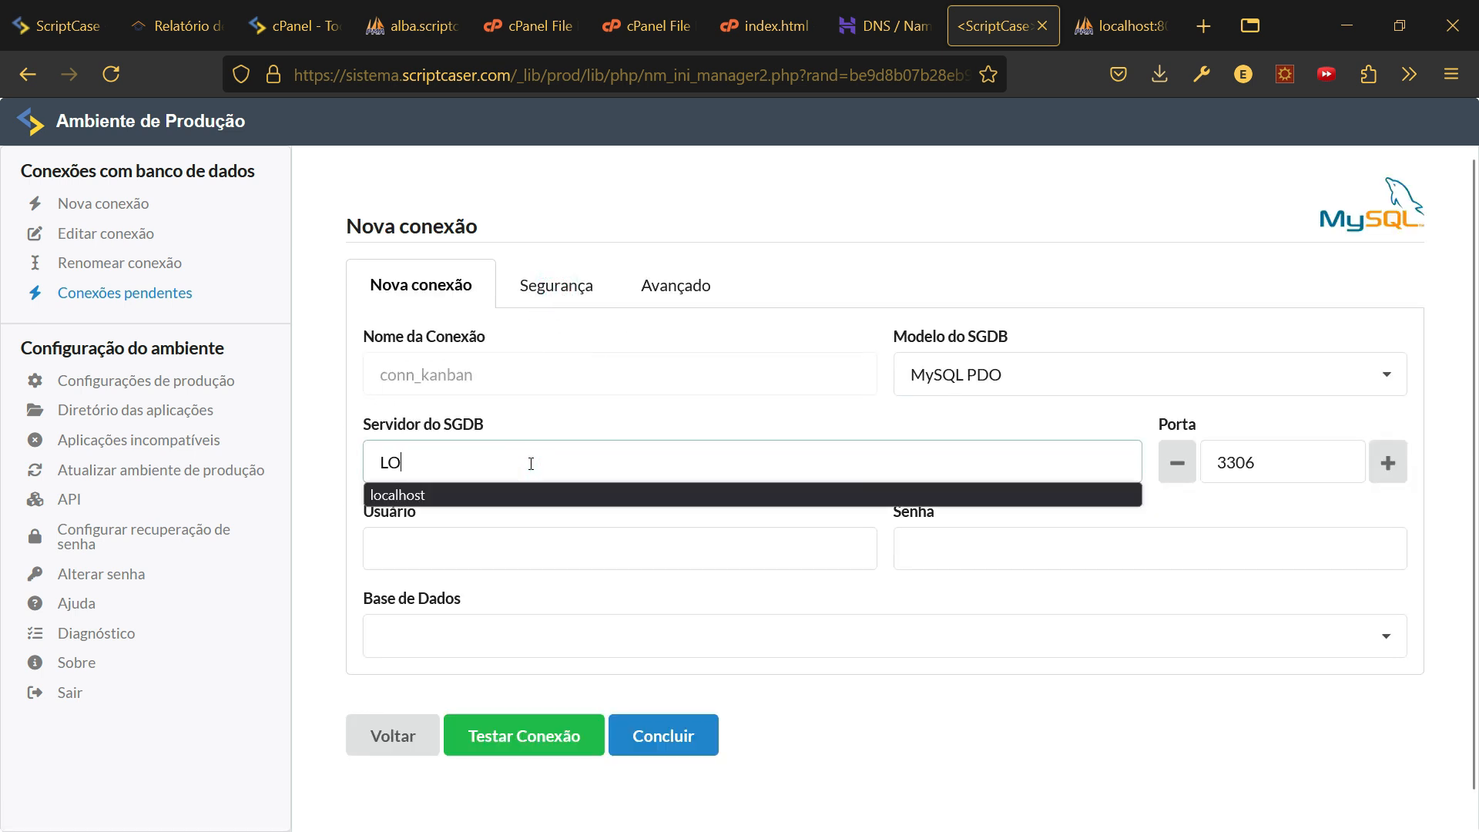
type("LOCA")
key("Return")
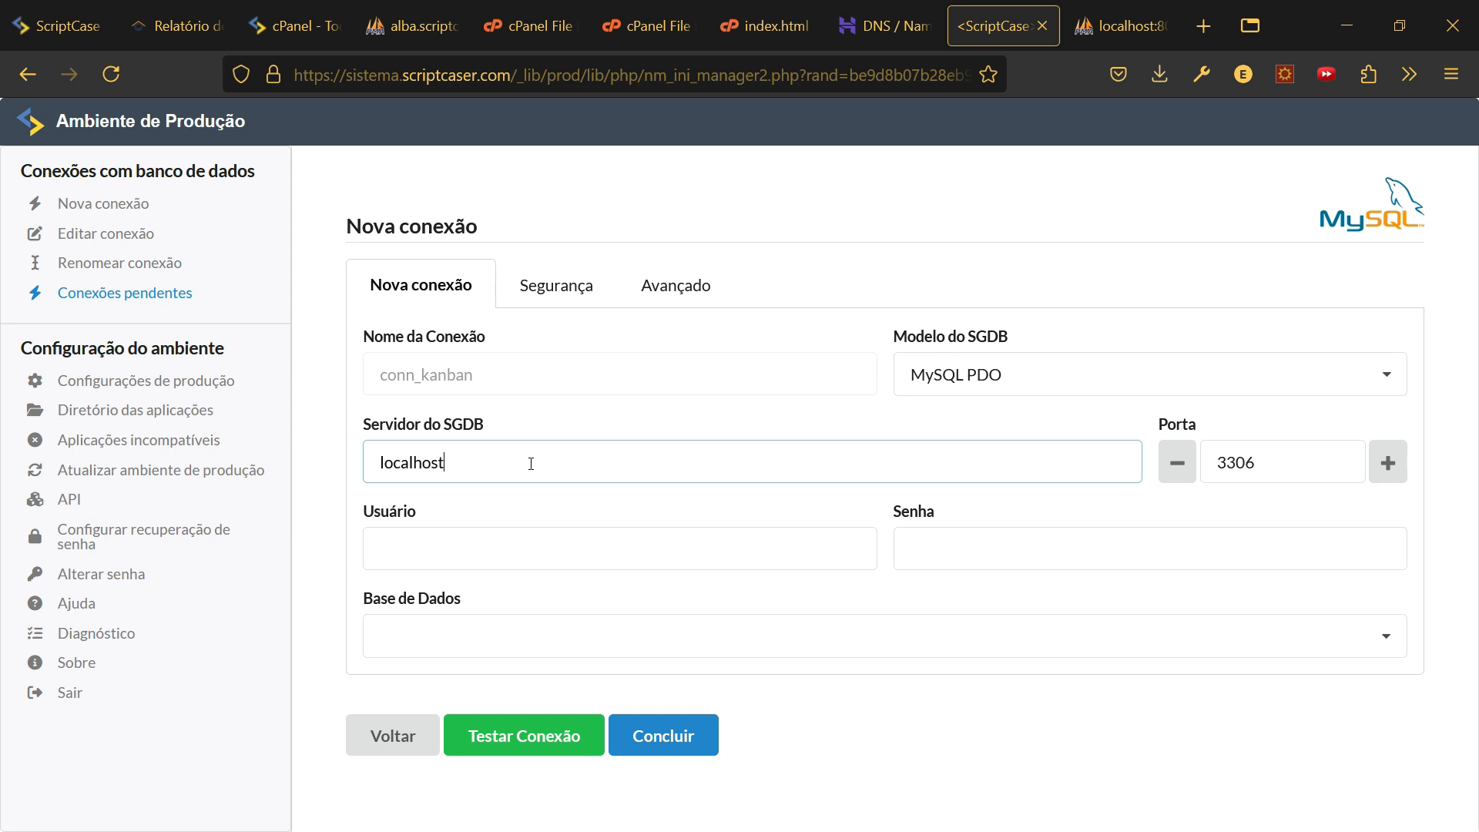
left_click(537, 557)
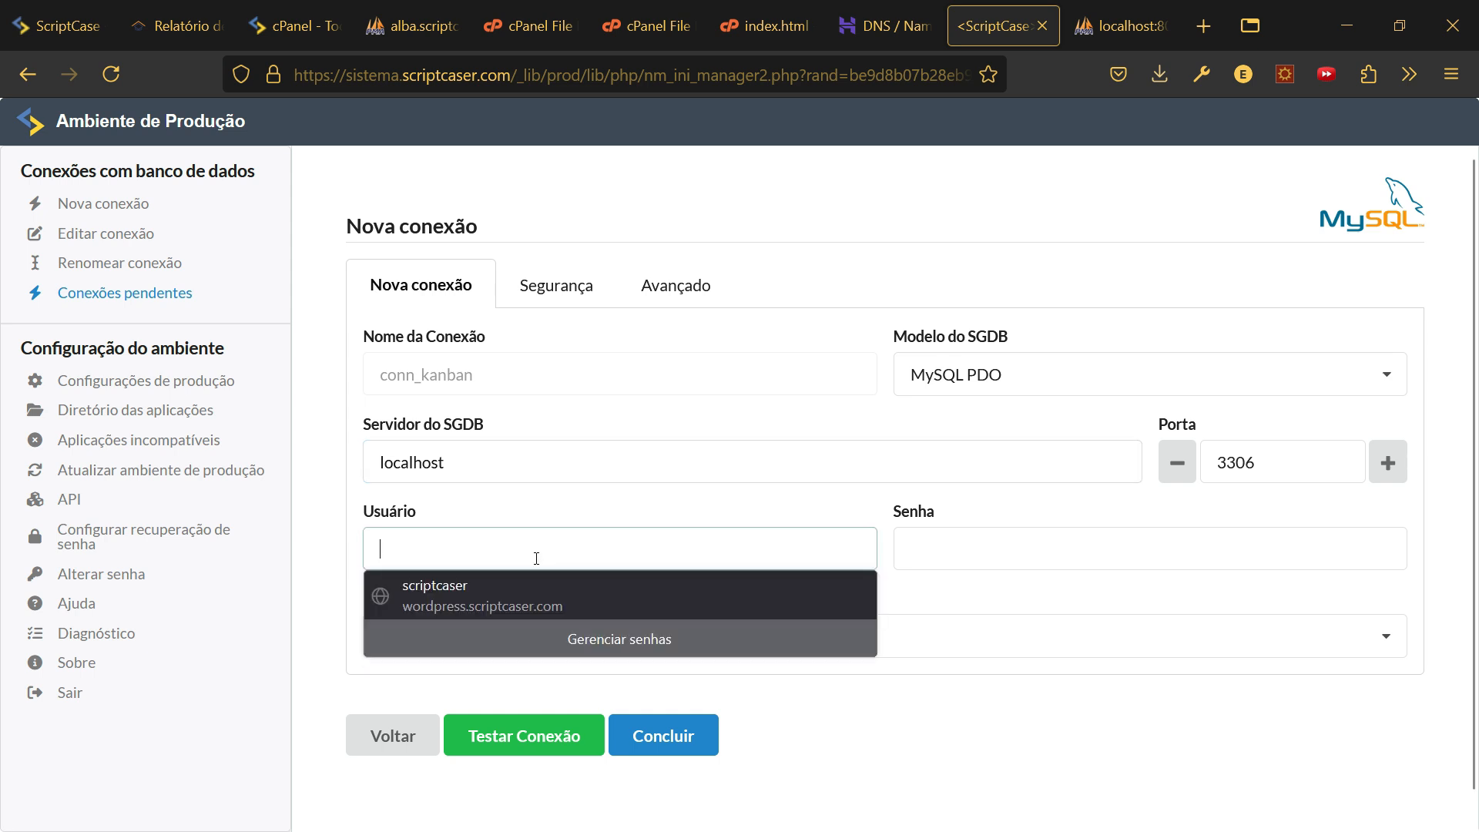
key("super+v")
left_click(526, 391)
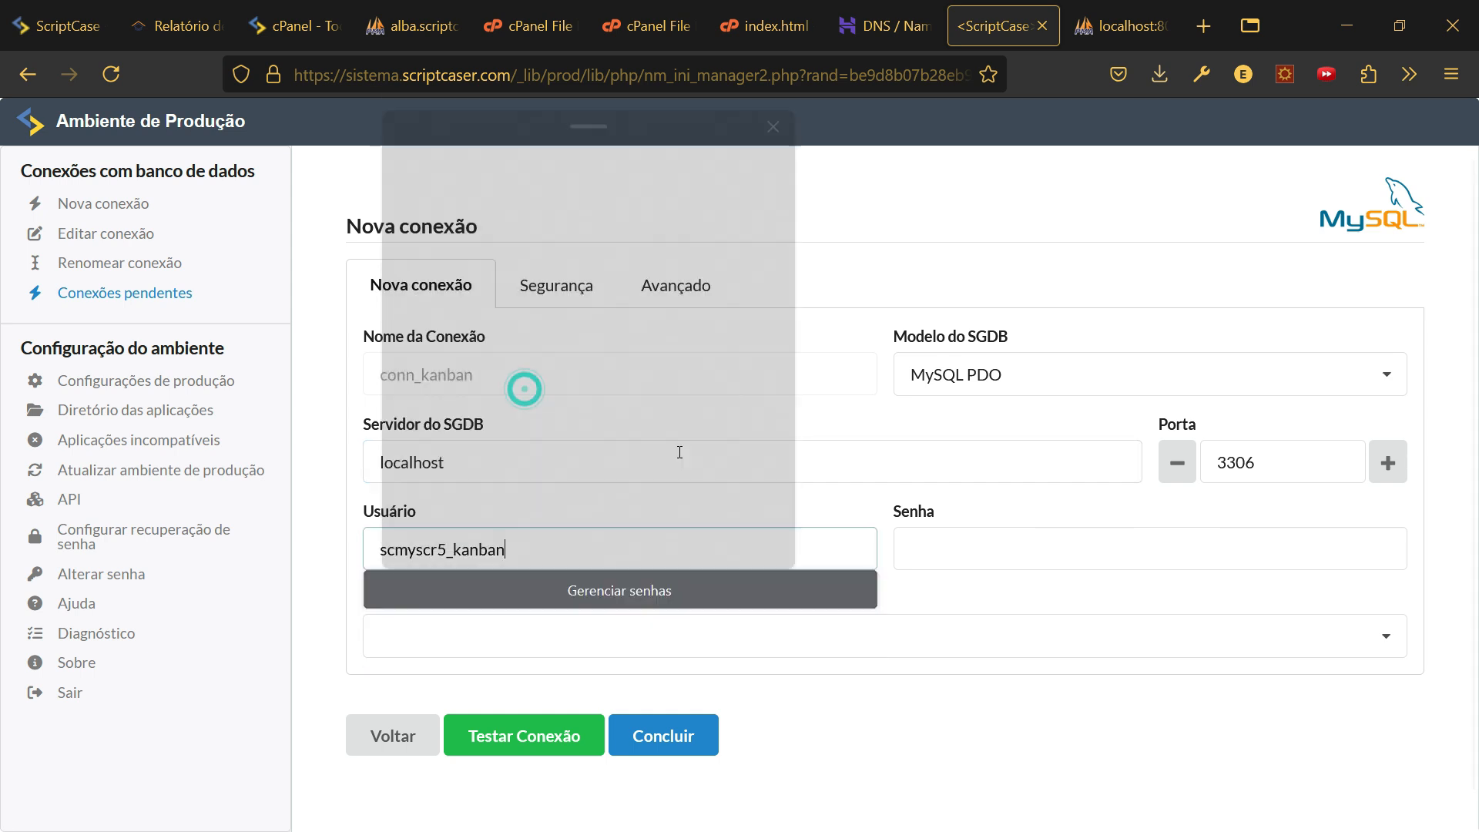
left_click(971, 530)
key("super+v")
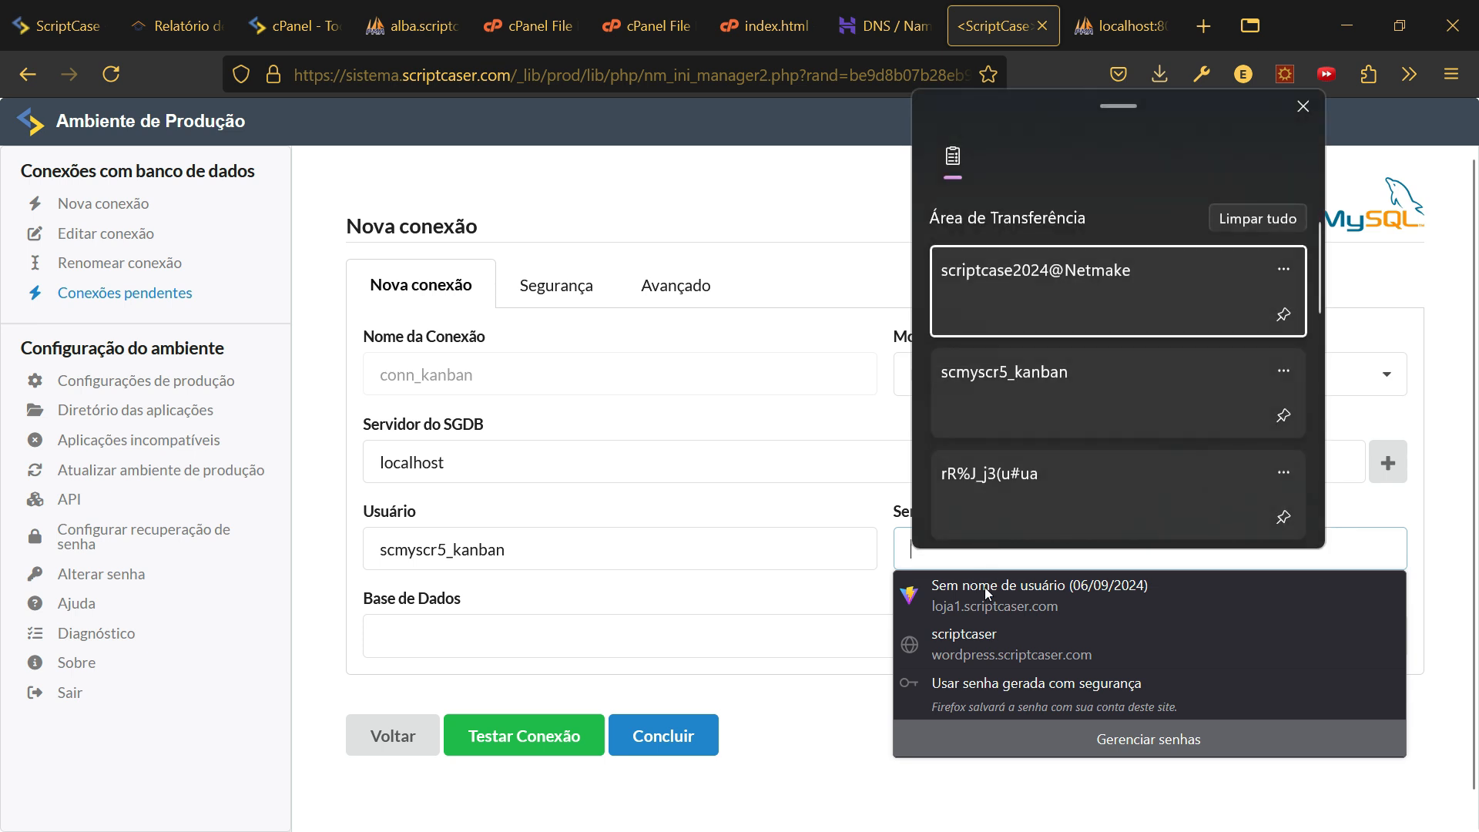
left_click(987, 497)
- Select database scmyscr5_kanban and test the connection
left_click(428, 638)
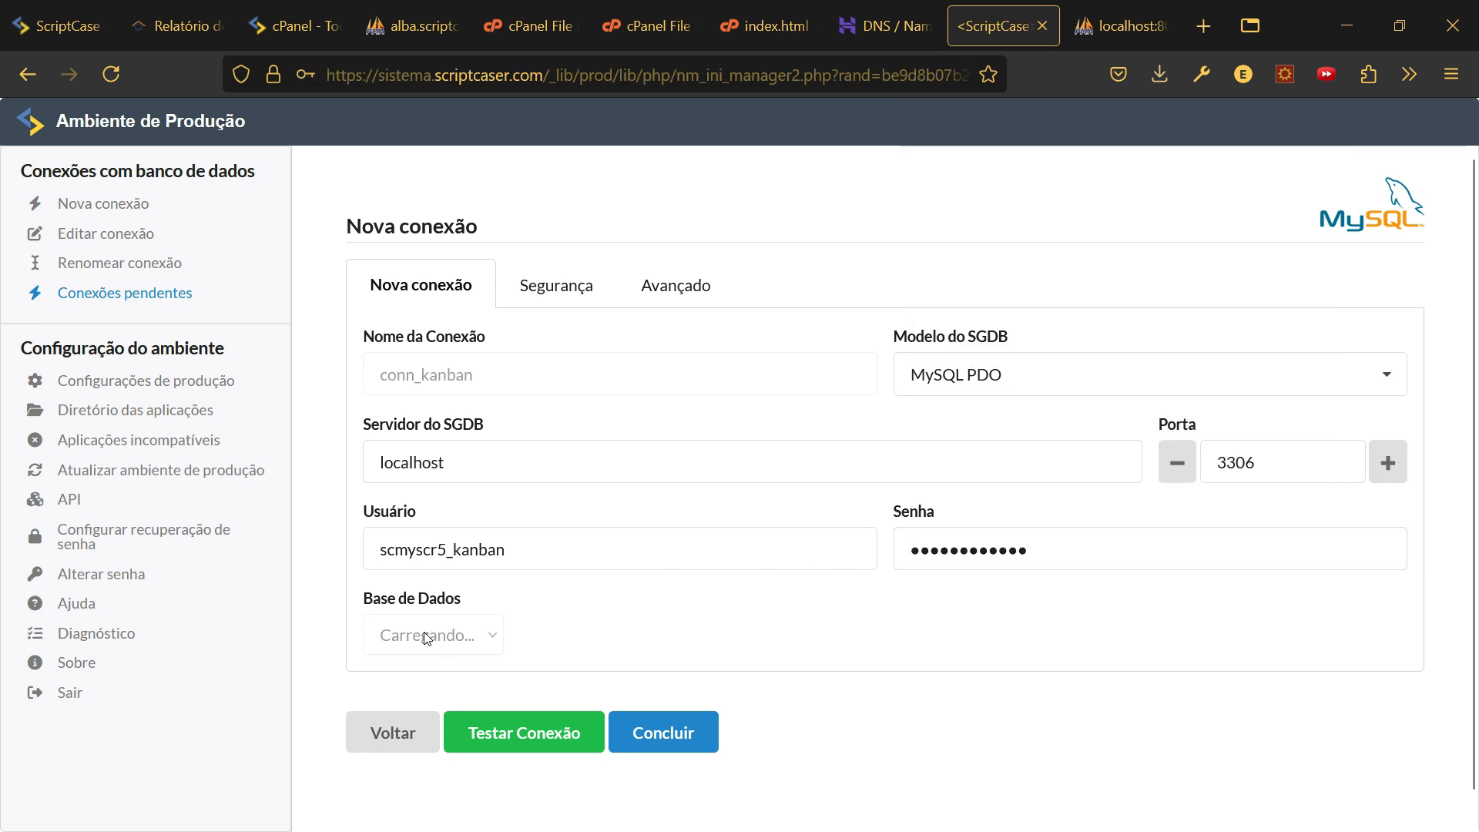
left_click(515, 633)
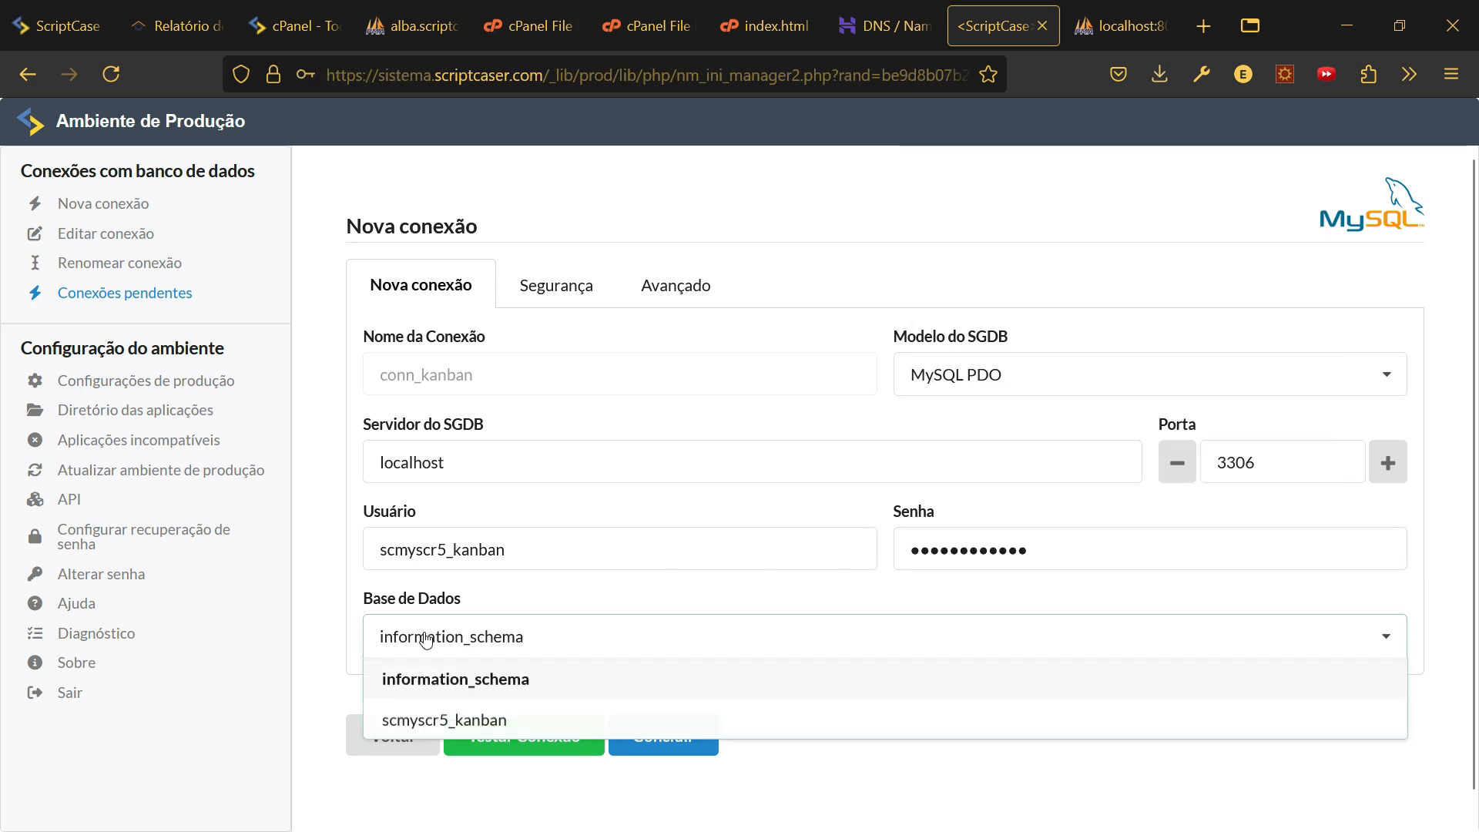
left_click(487, 702)
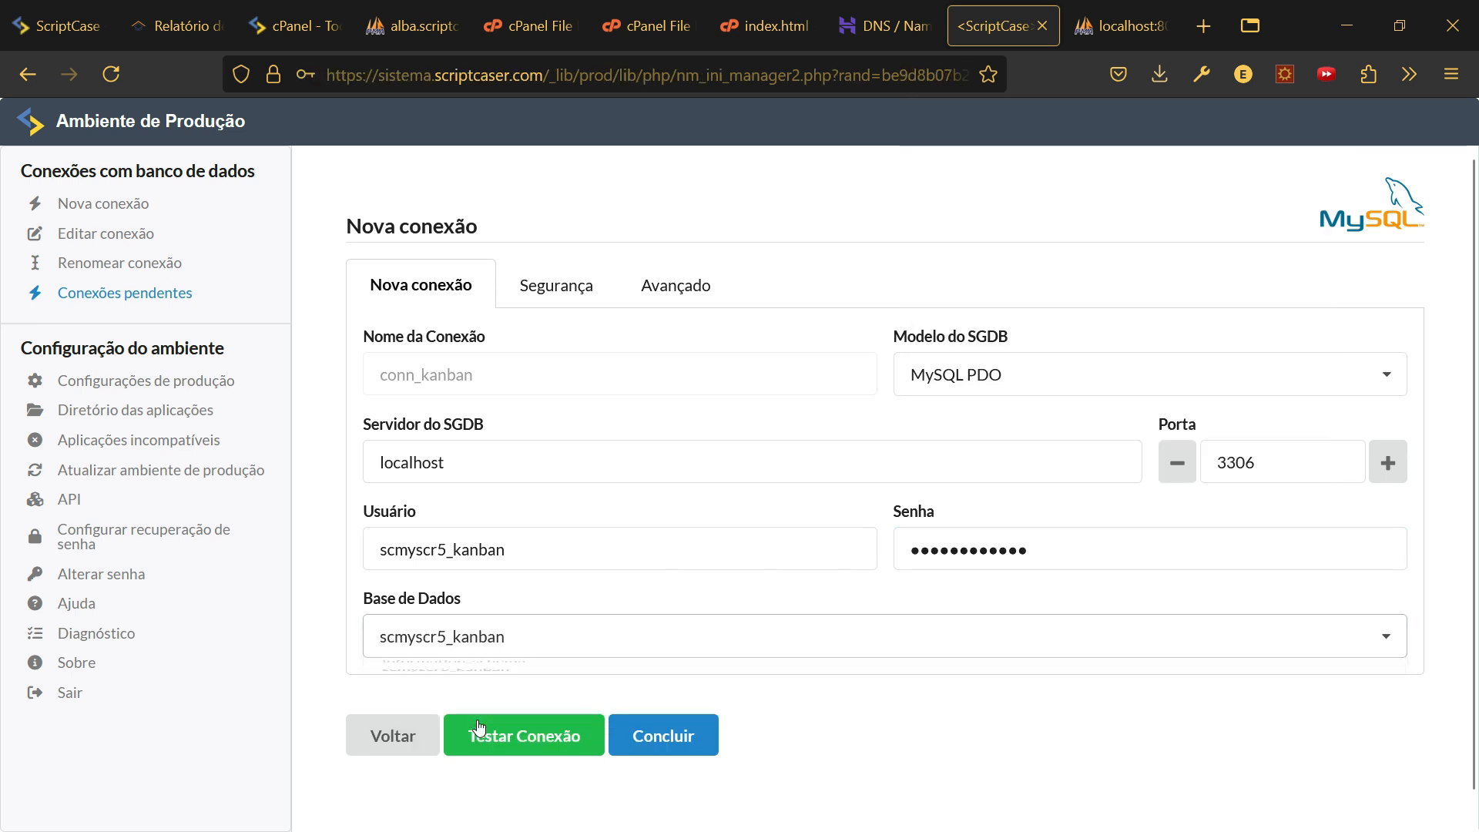
left_click(539, 733)
- Save the conn_kanban connection and close the connection-cache warning
scroll(470, 580, "down", 1)
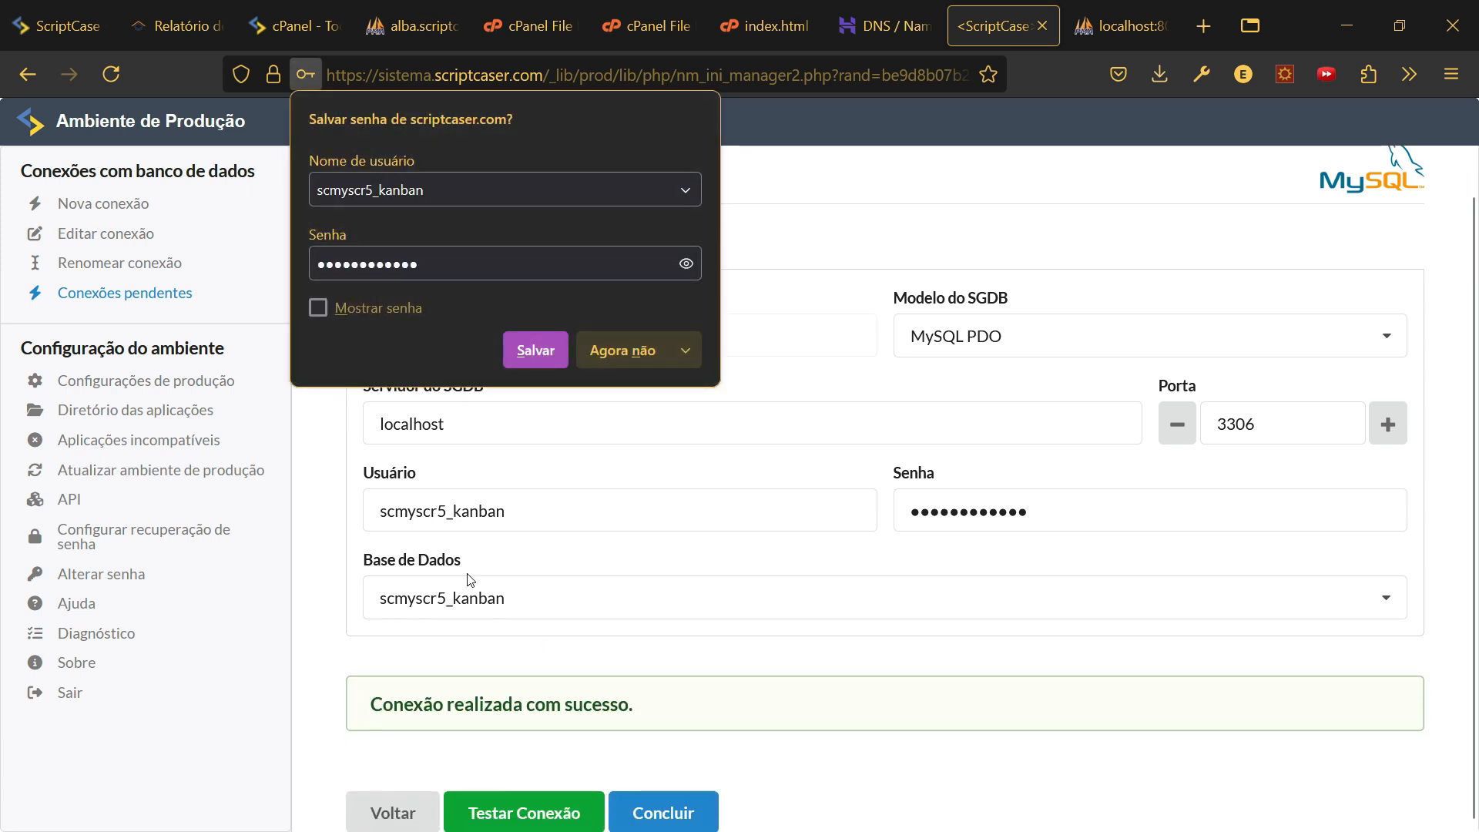
left_click(611, 353)
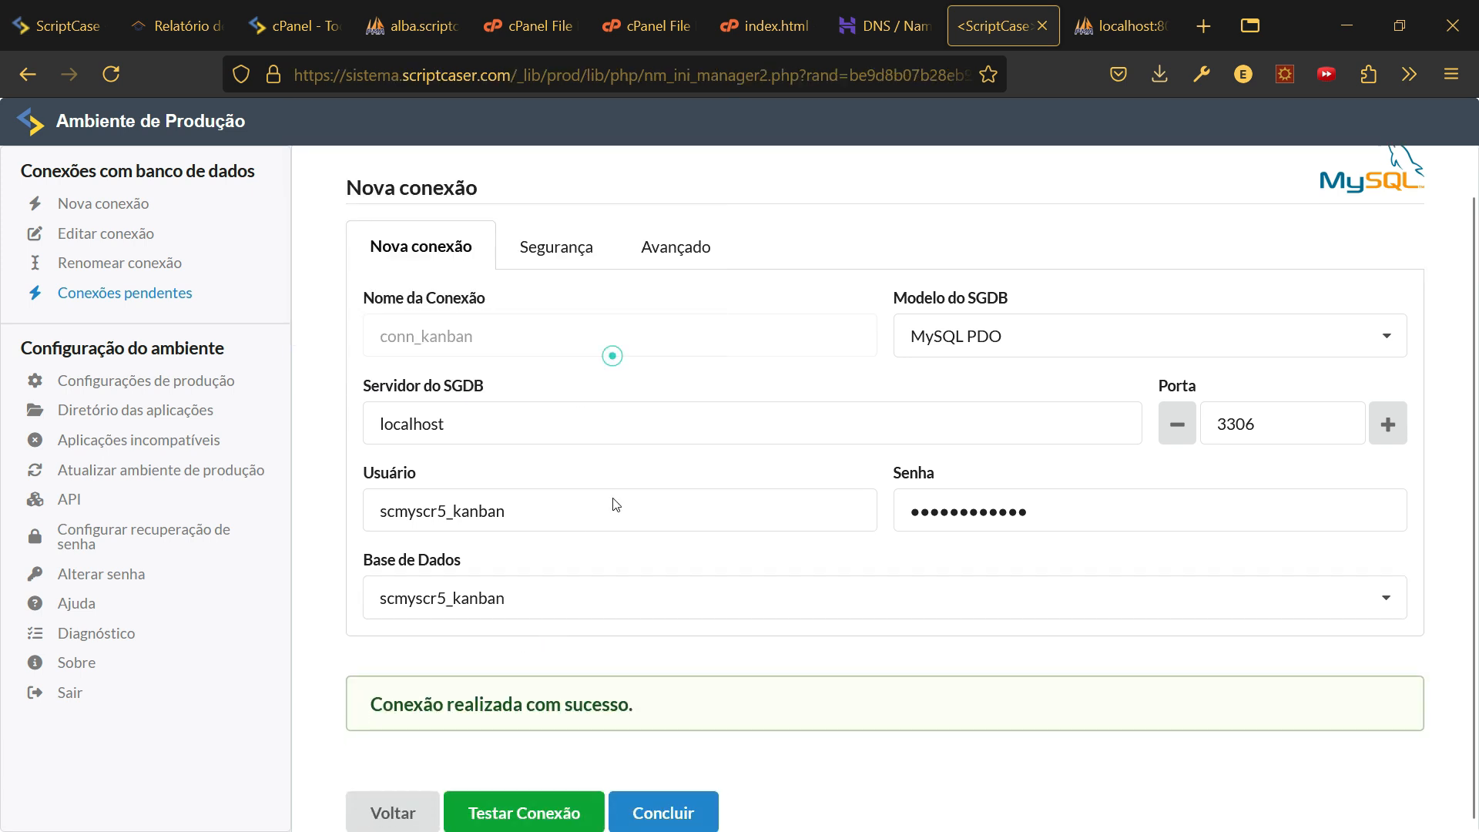
left_click(648, 809)
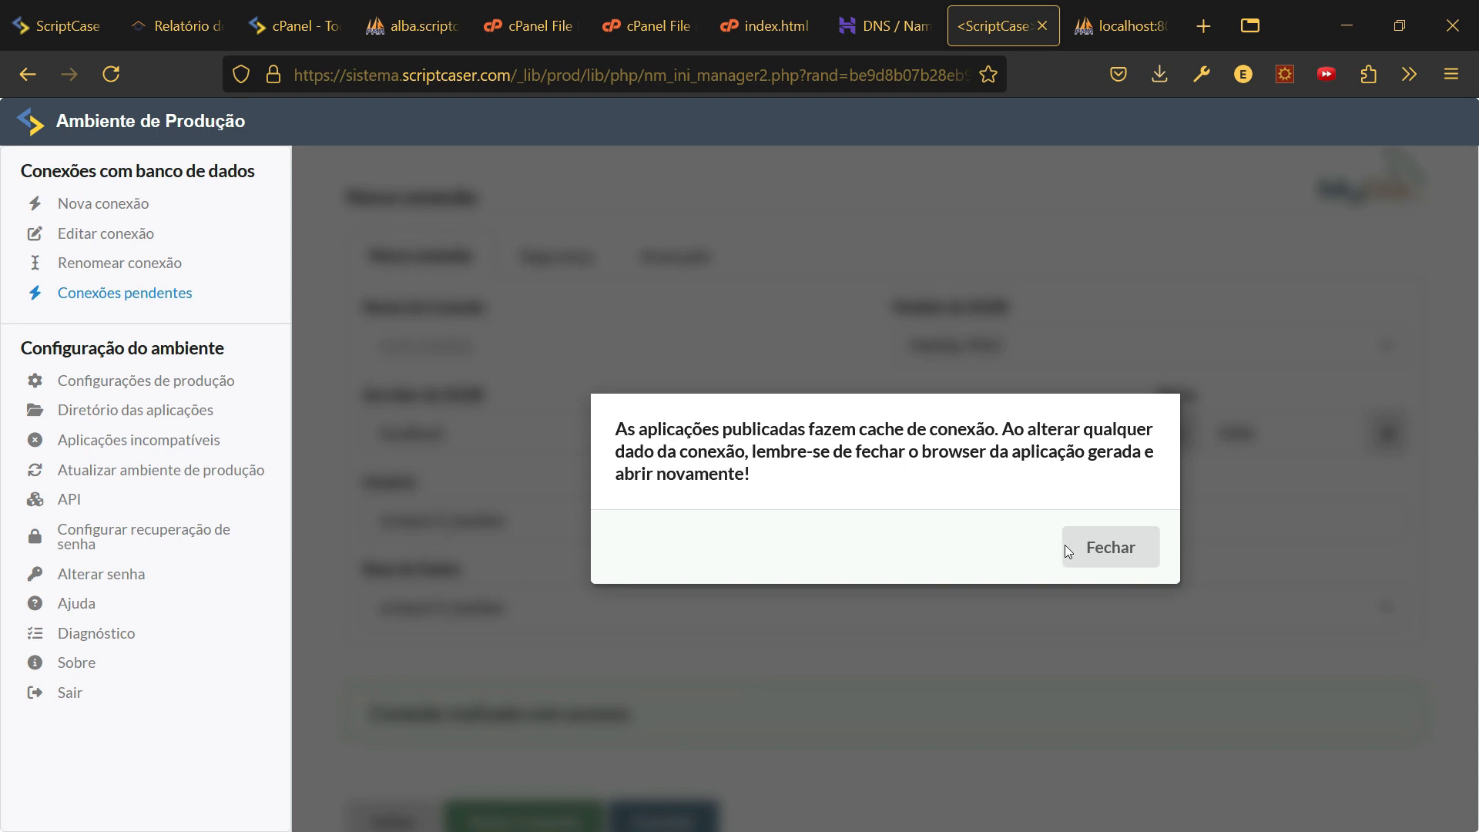
left_click(1113, 552)
left_click(662, 818)
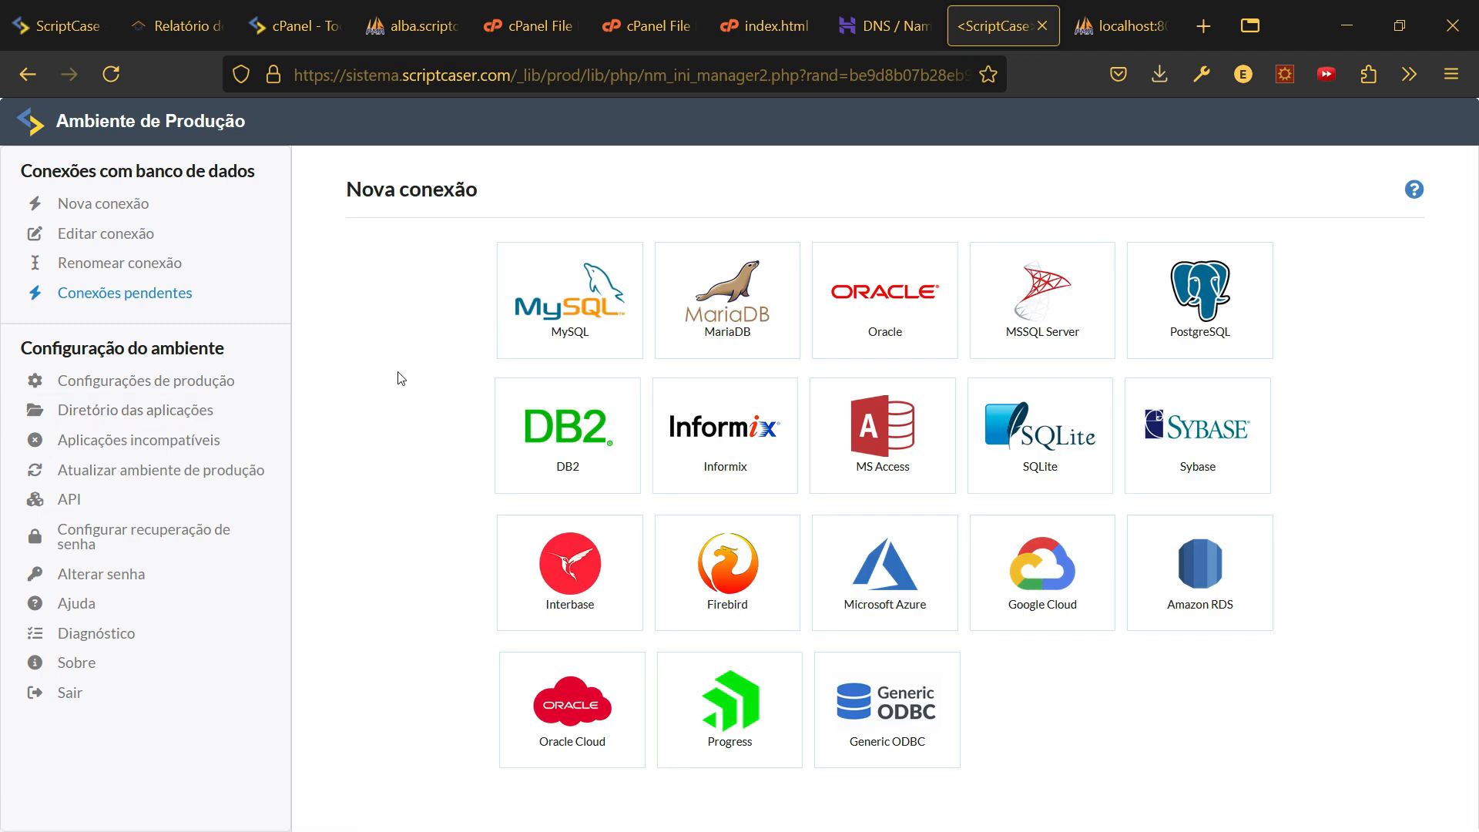
- Open sistema.scriptcaser.com in a new tab and enter the published Kanban app
left_click(1204, 28)
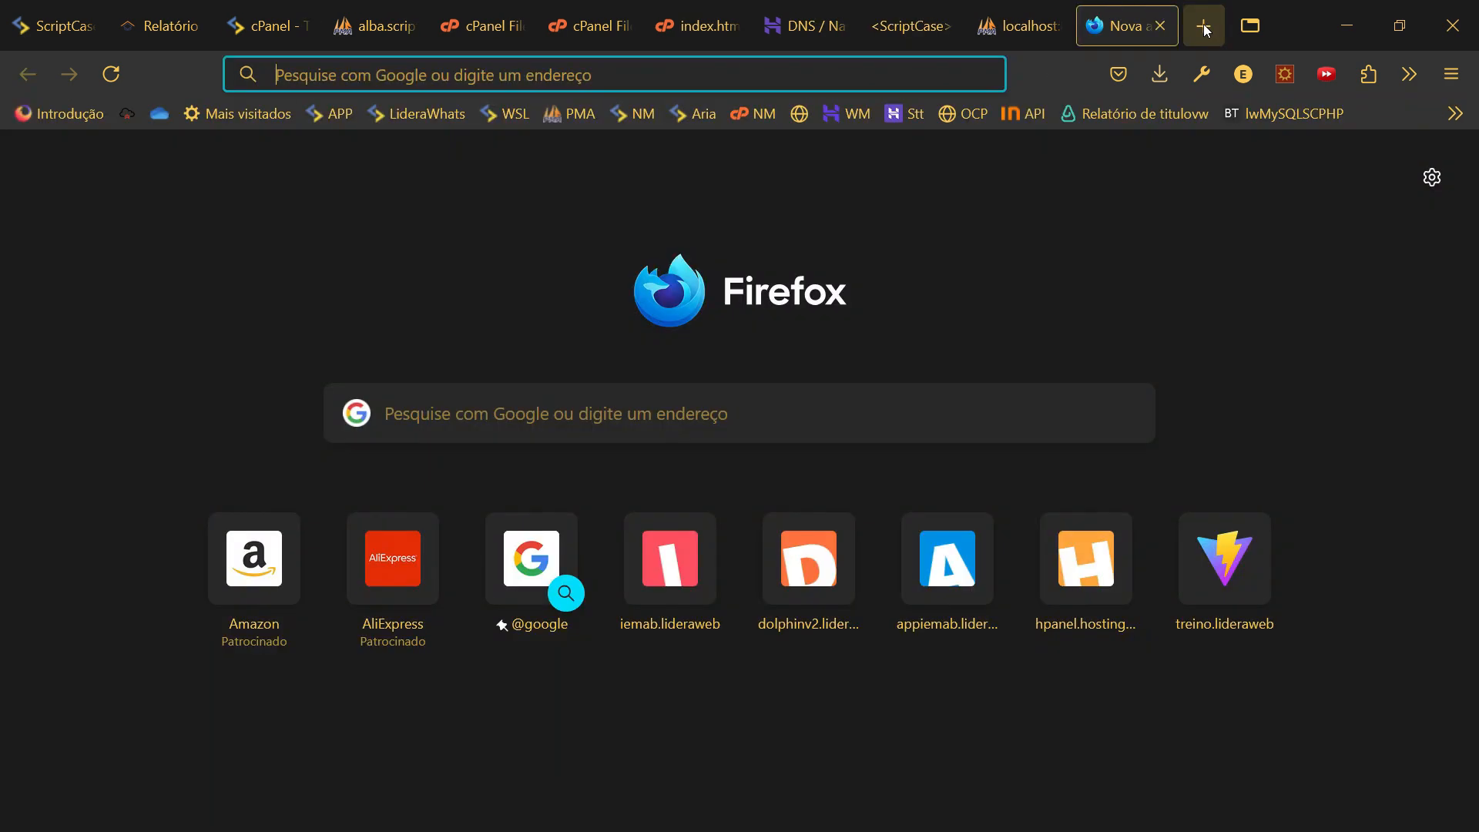
mouse_move(680, 50)
type("k")
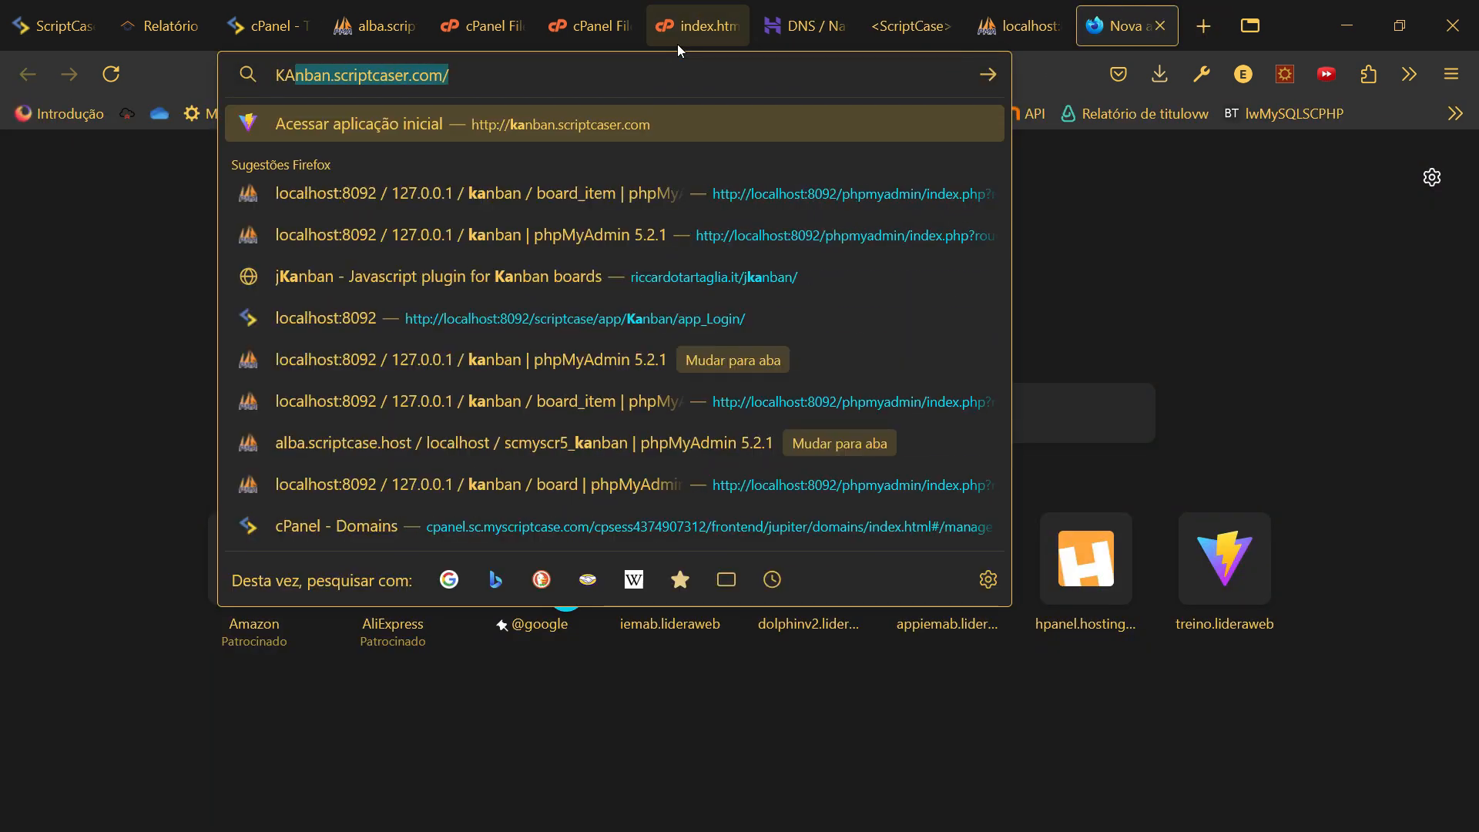
key("BackSpace")
key("BackSpace")
type("si")
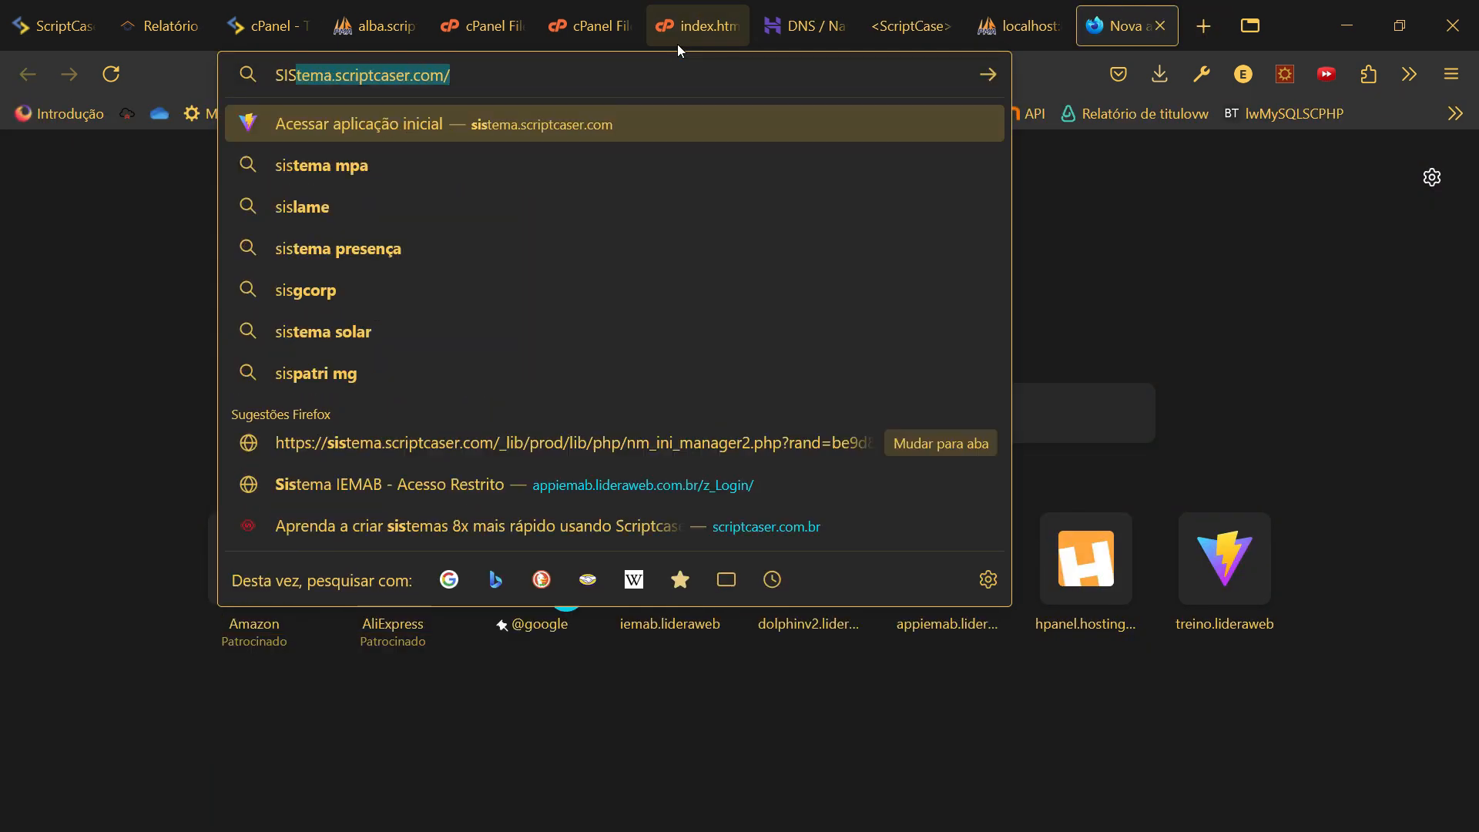
key("Return")
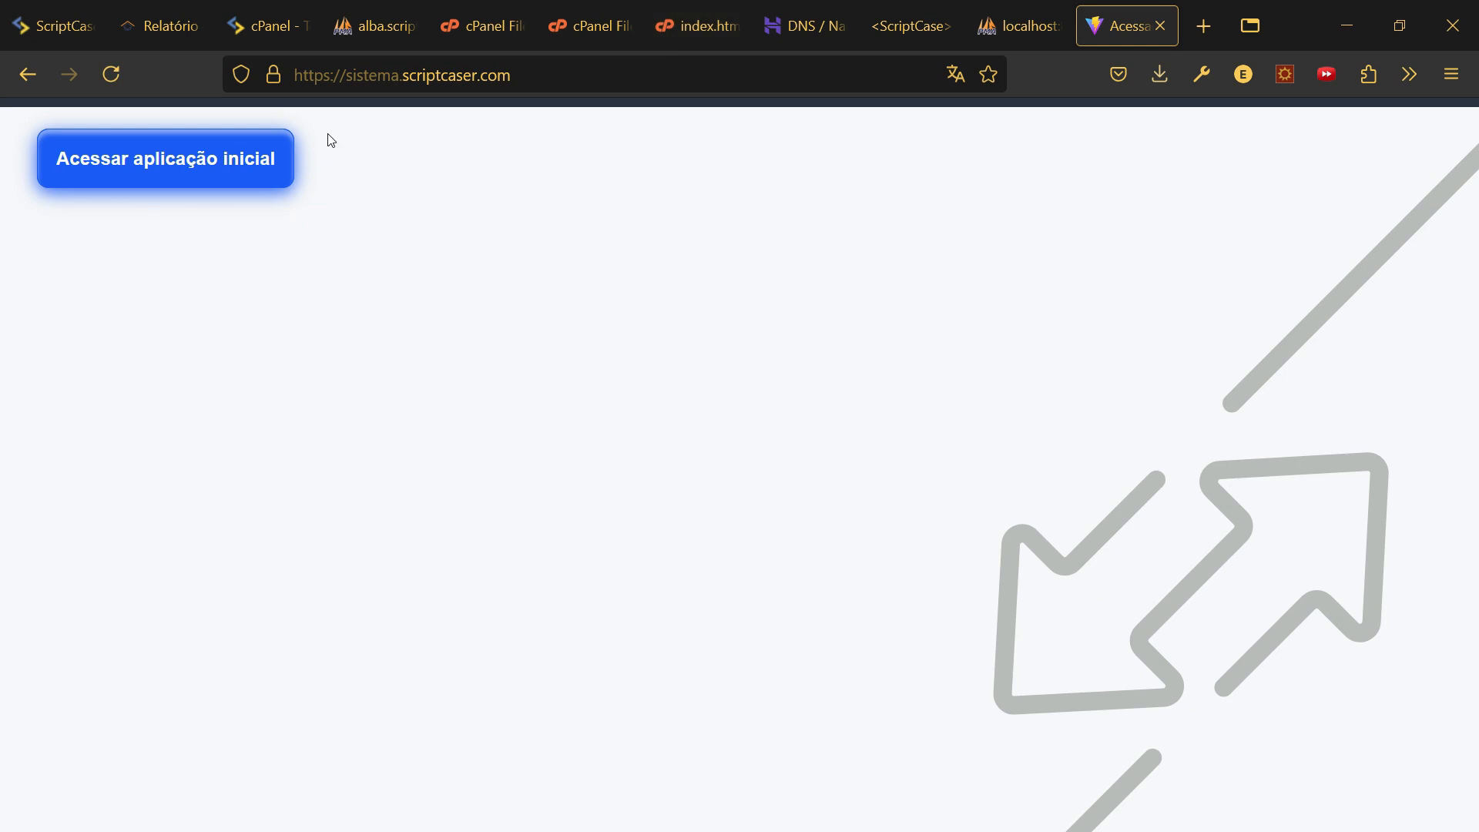
left_click(229, 171)
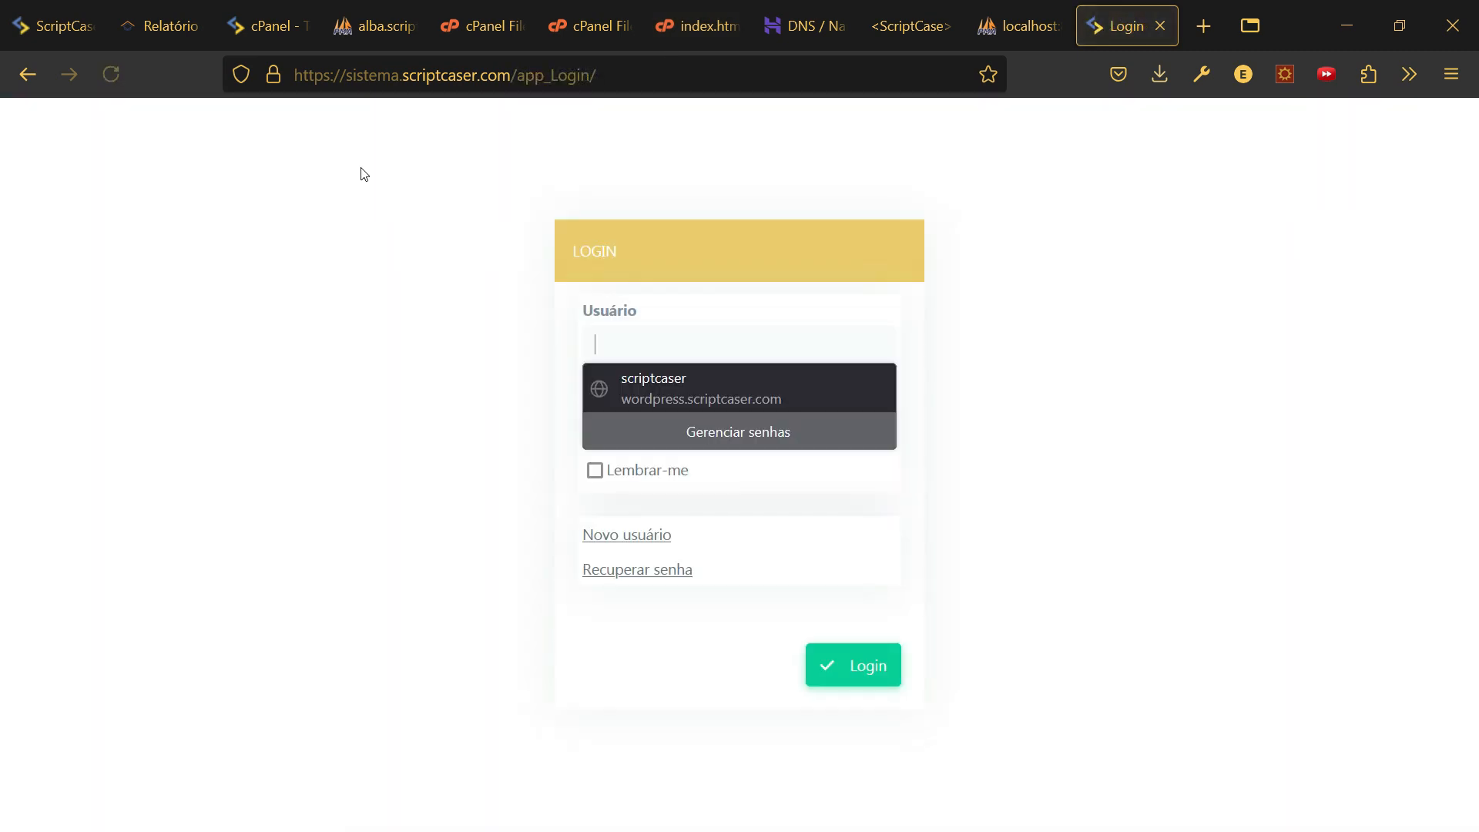
left_click(667, 328)
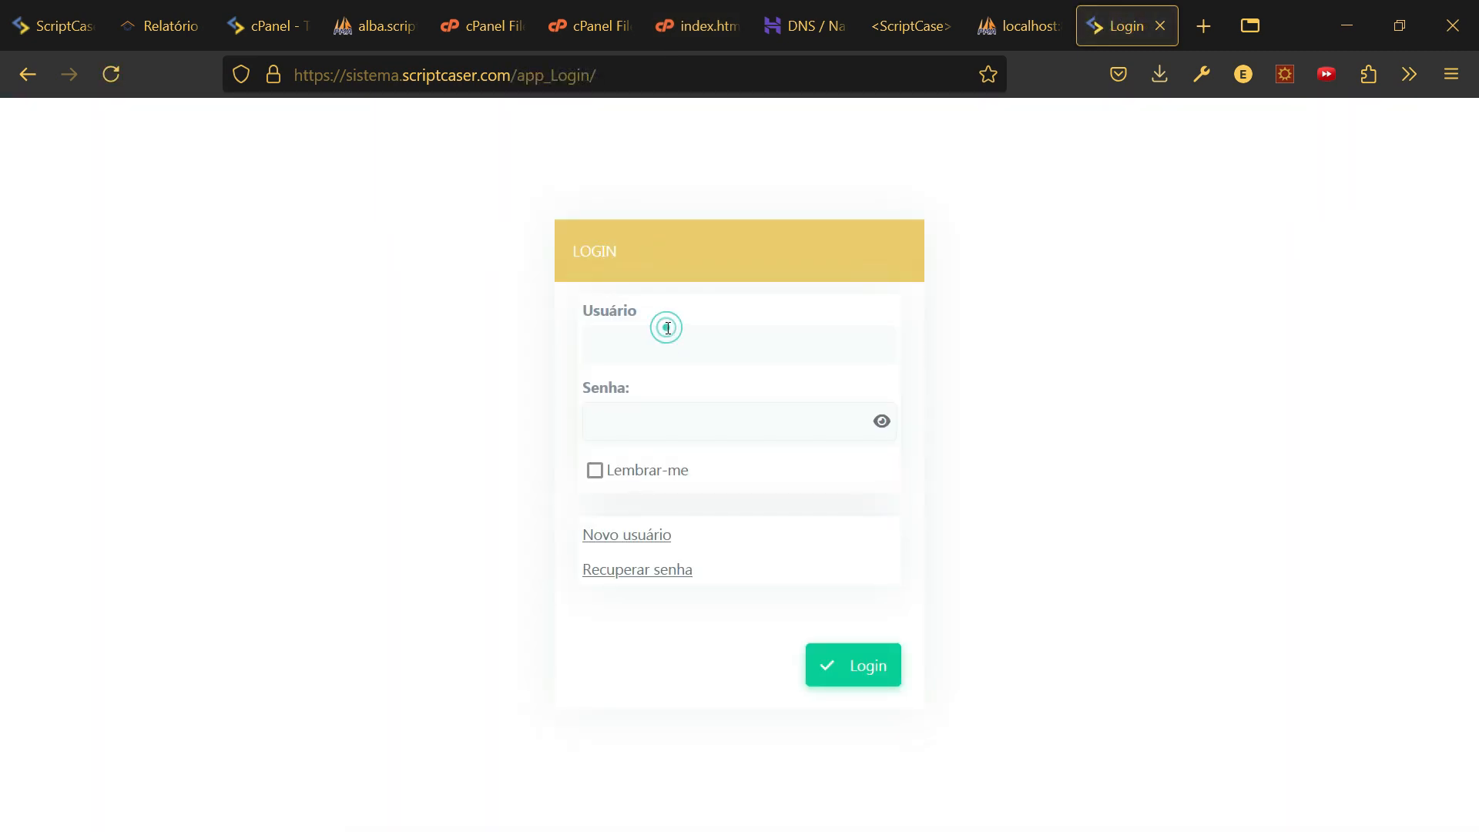
- Sign in with the admin credentials, declining Firefox's offer to save the password
left_click(726, 352)
type("admin")
key("Tab")
type("****")
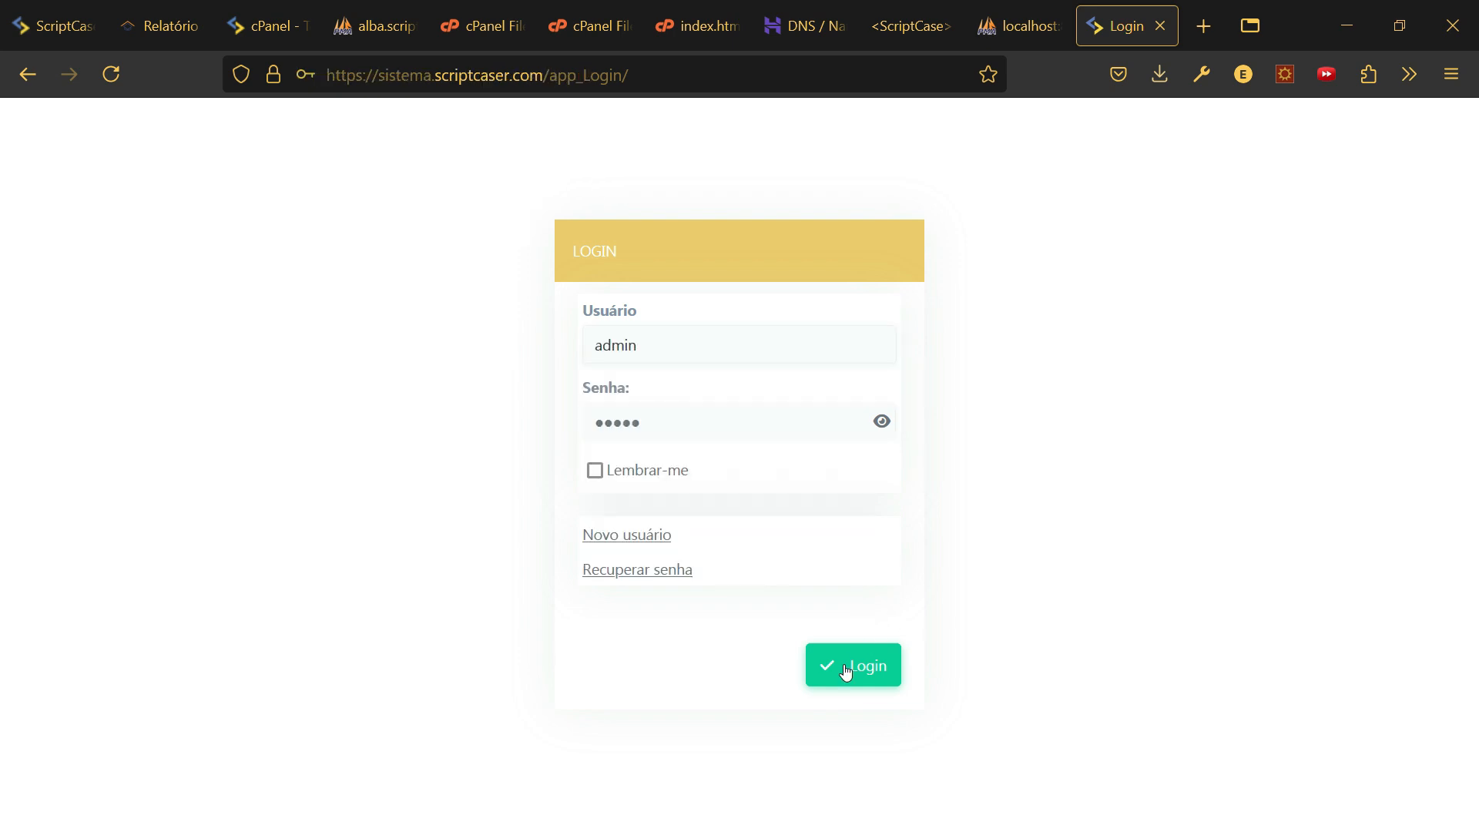
left_click(865, 681)
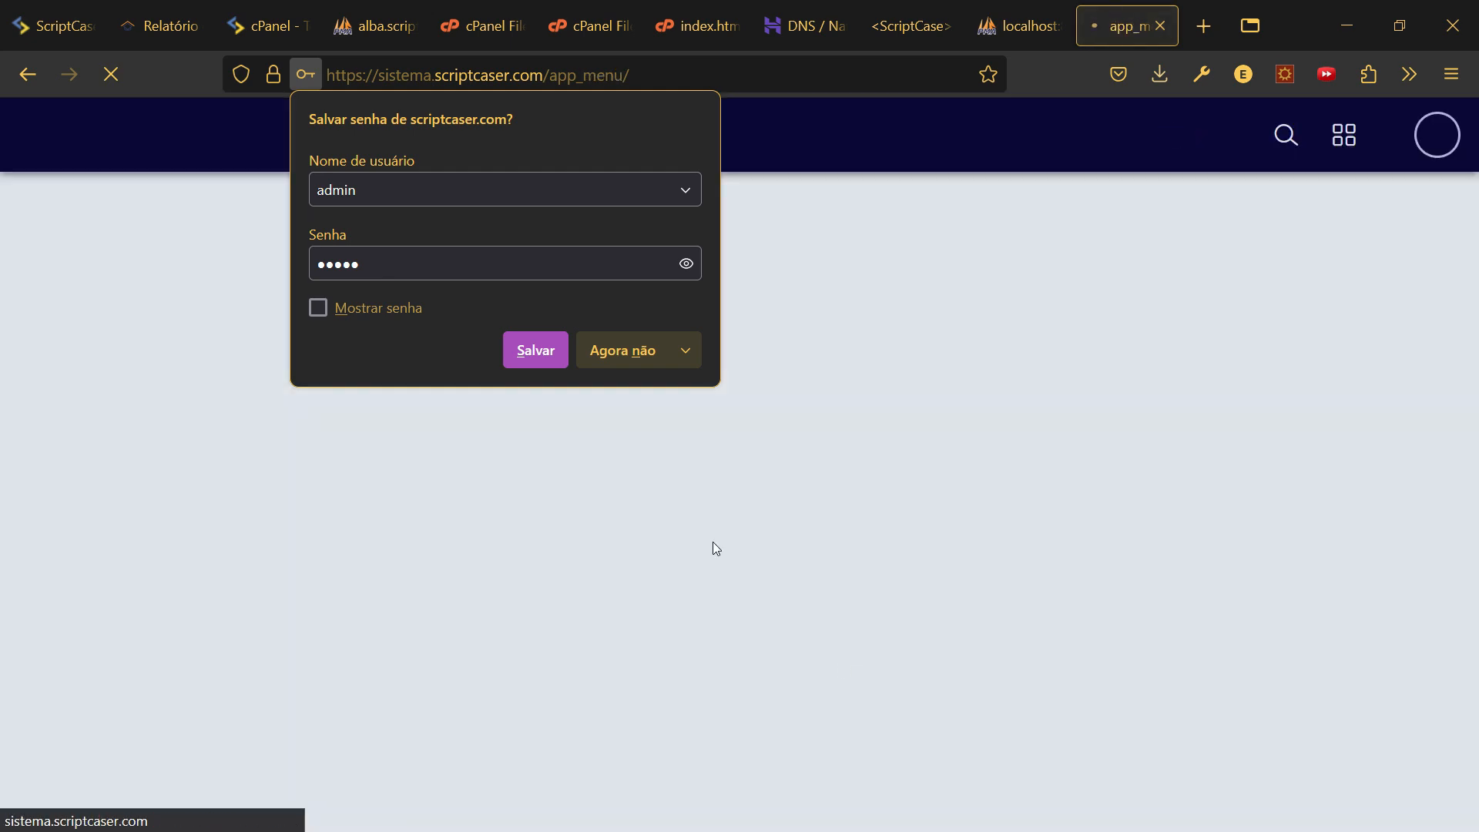
left_click(633, 360)
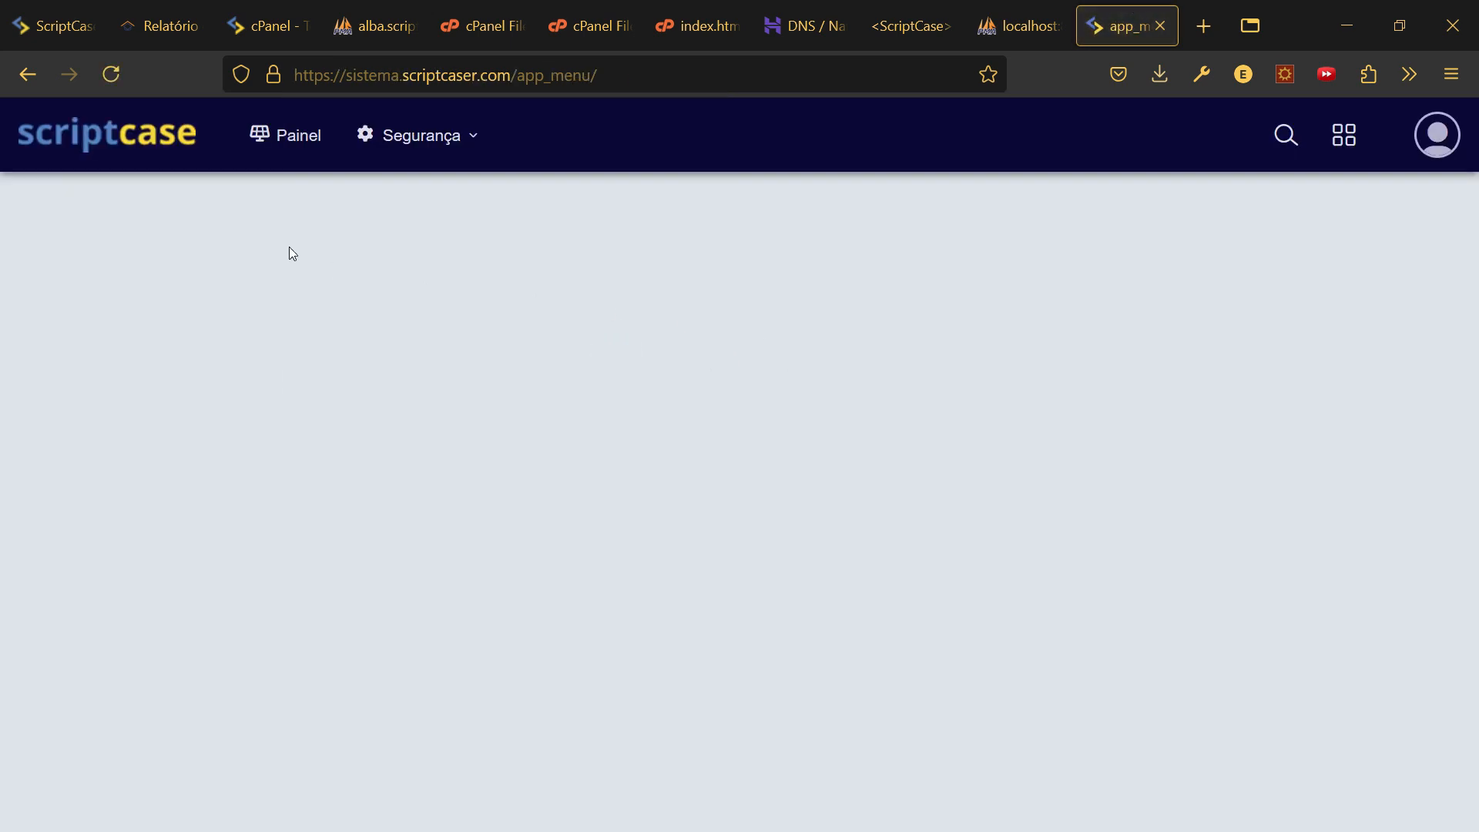
- Open Painel and add a test card to Contato, Proposta, Negociação and Finalizado
left_click(293, 136)
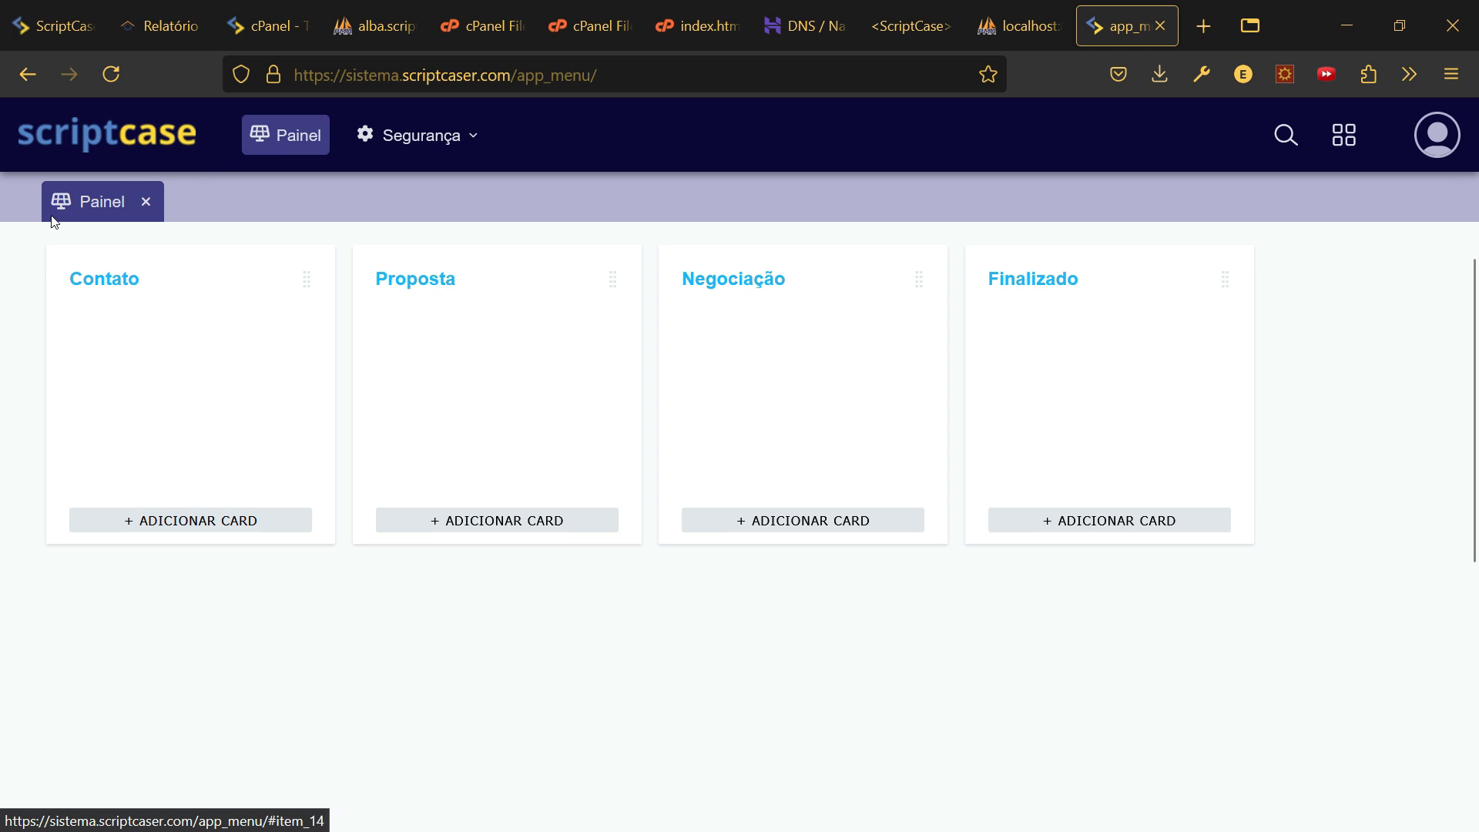
left_click(174, 520)
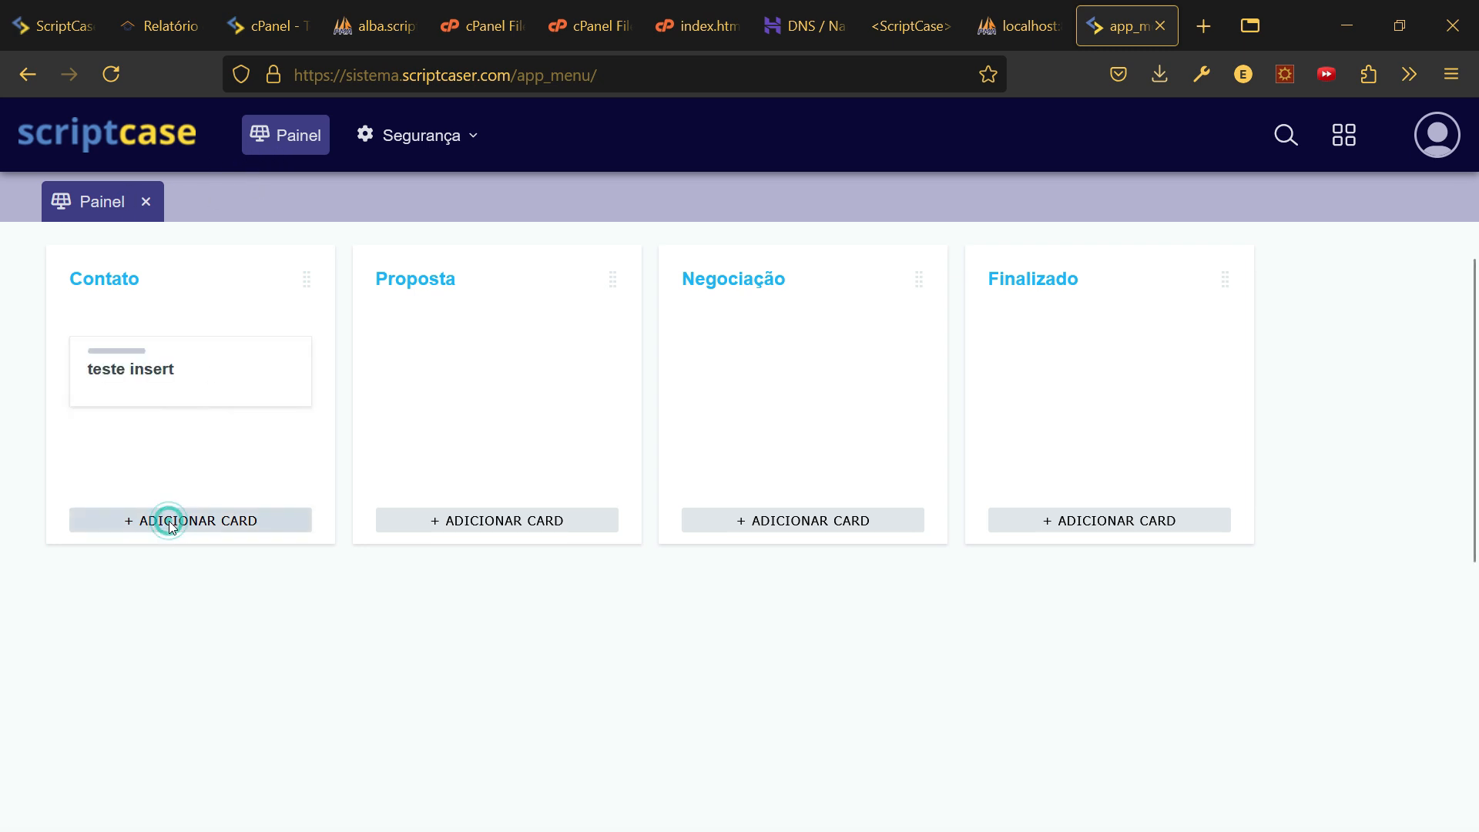
left_click(488, 526)
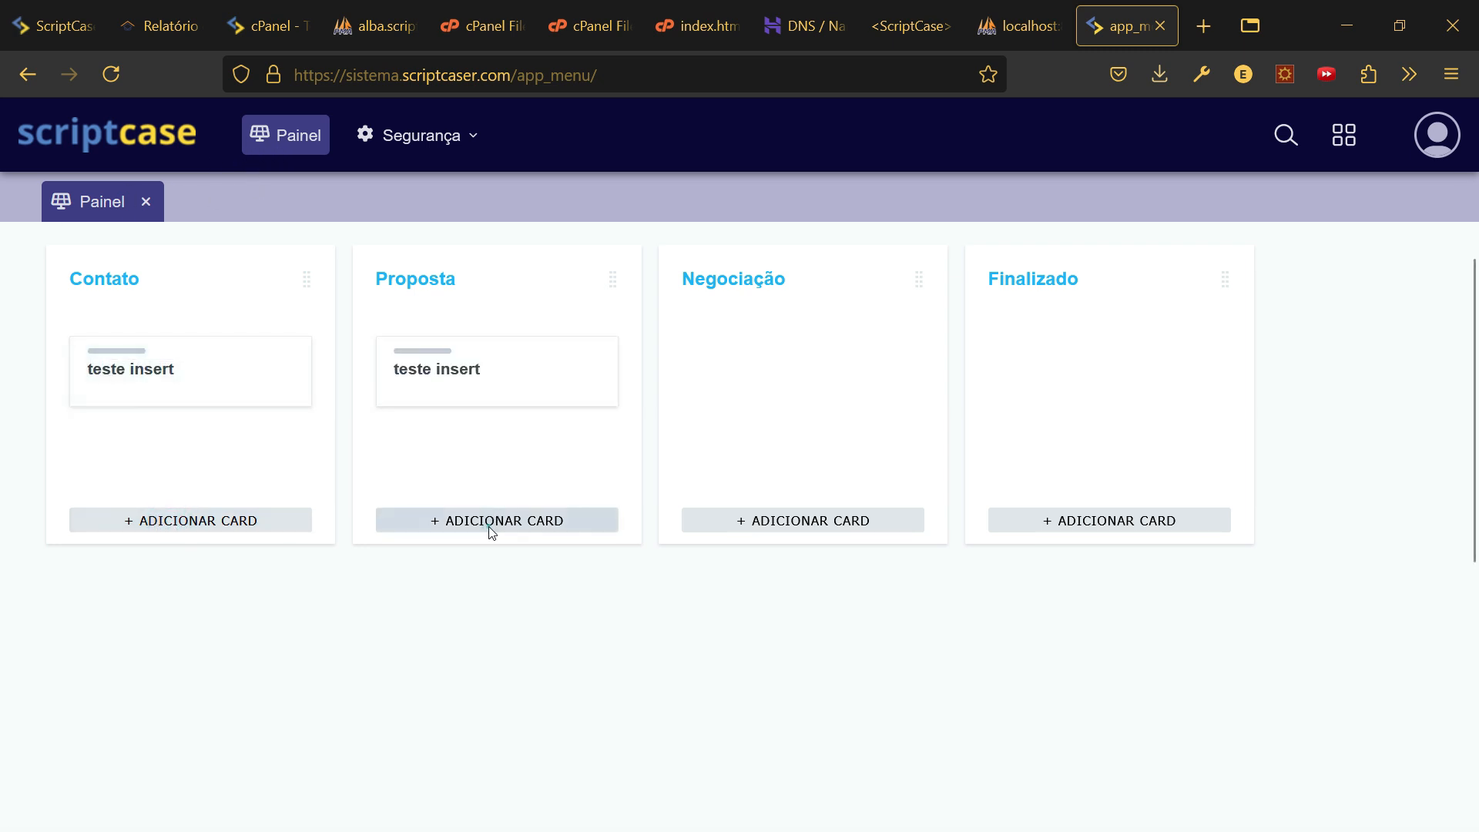
left_click(762, 525)
left_click(1119, 521)
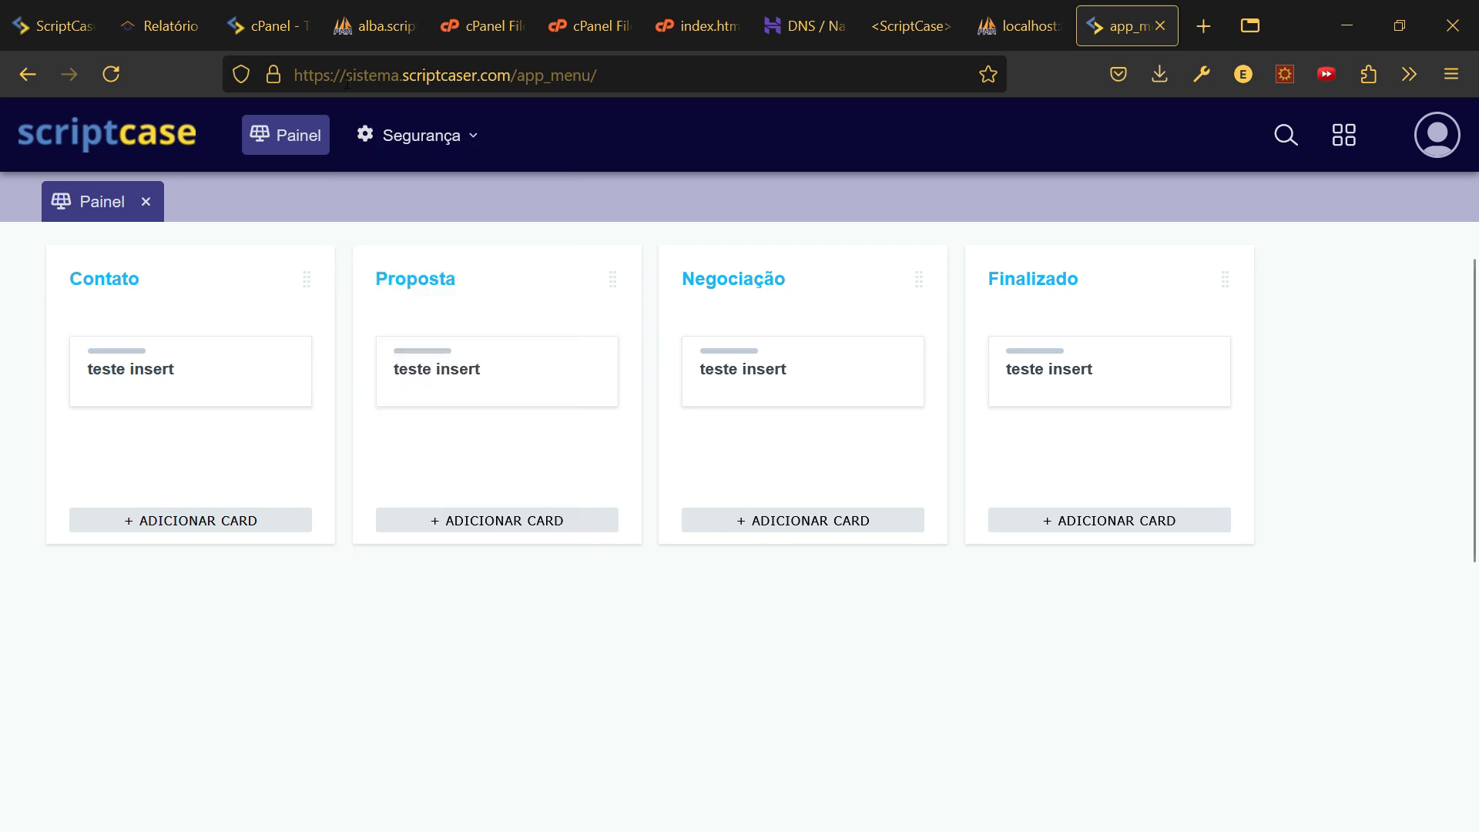
- Select the site's domain in the address bar, then return to the board
left_click_drag(347, 81, 508, 87)
left_click(302, 75)
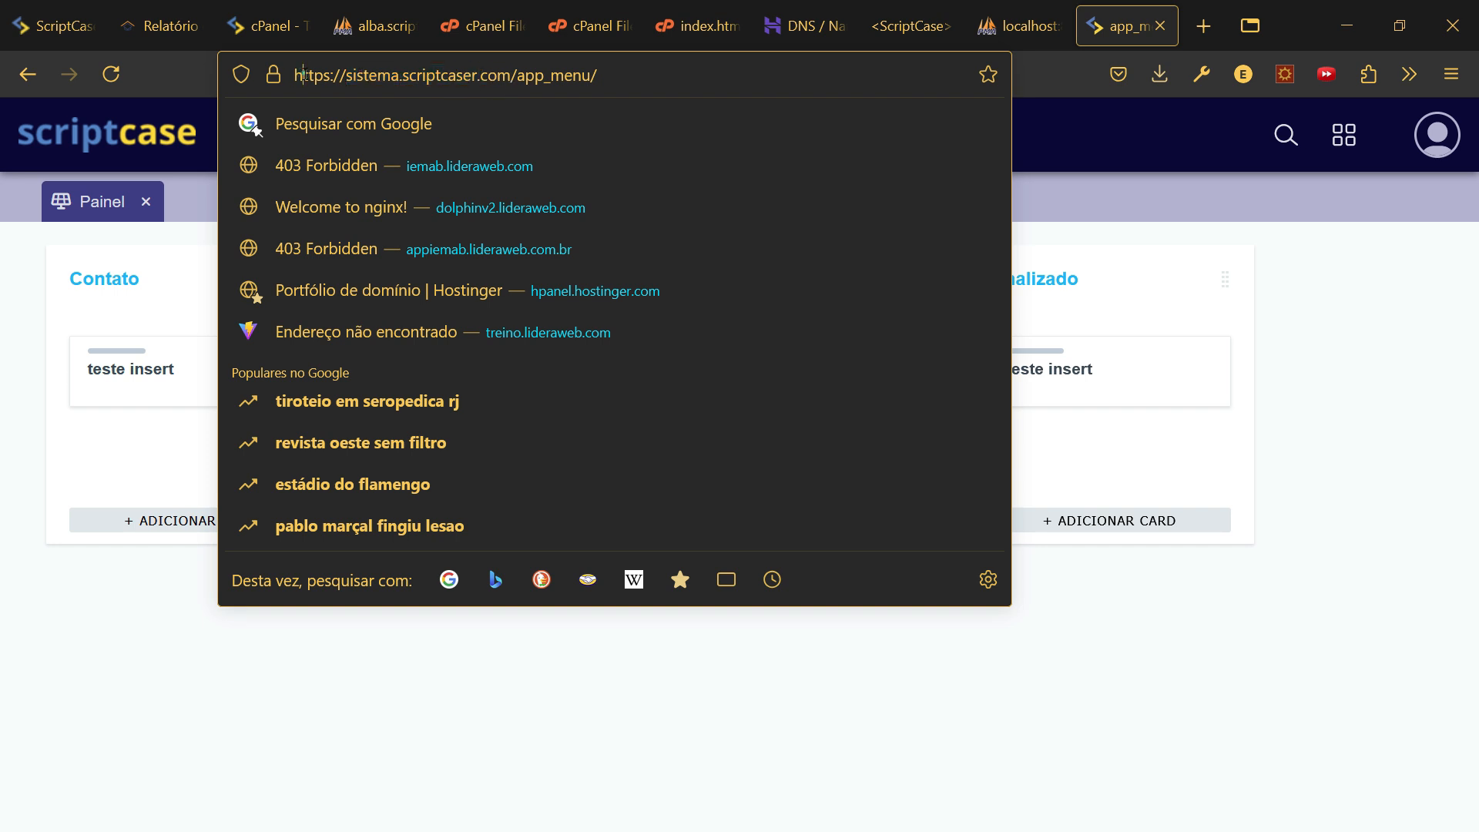
left_click(1097, 197)
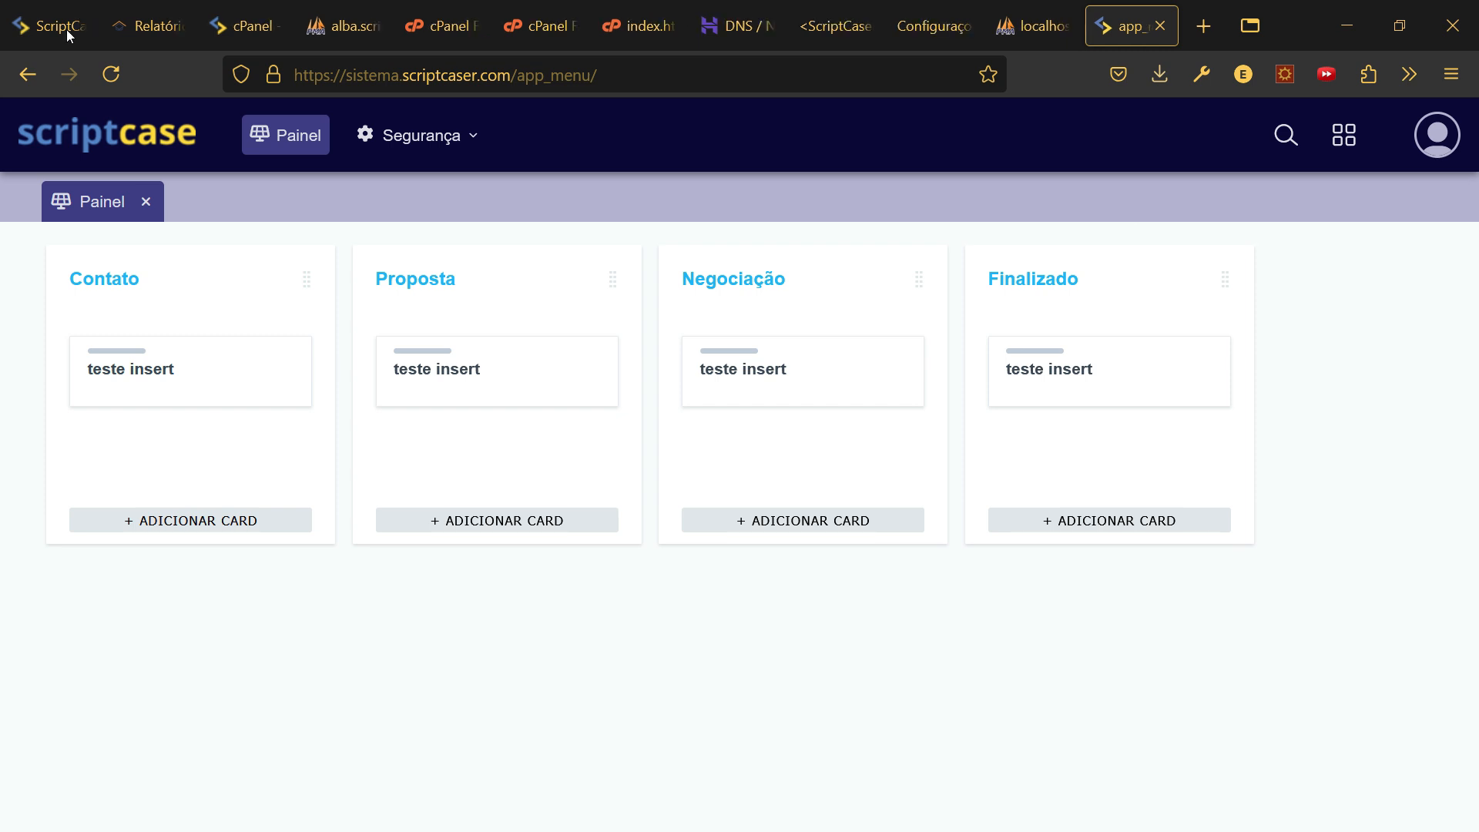
- In Configurações de produção, choose America/Sao_Paulo as PHP timezone and save
left_click(826, 28)
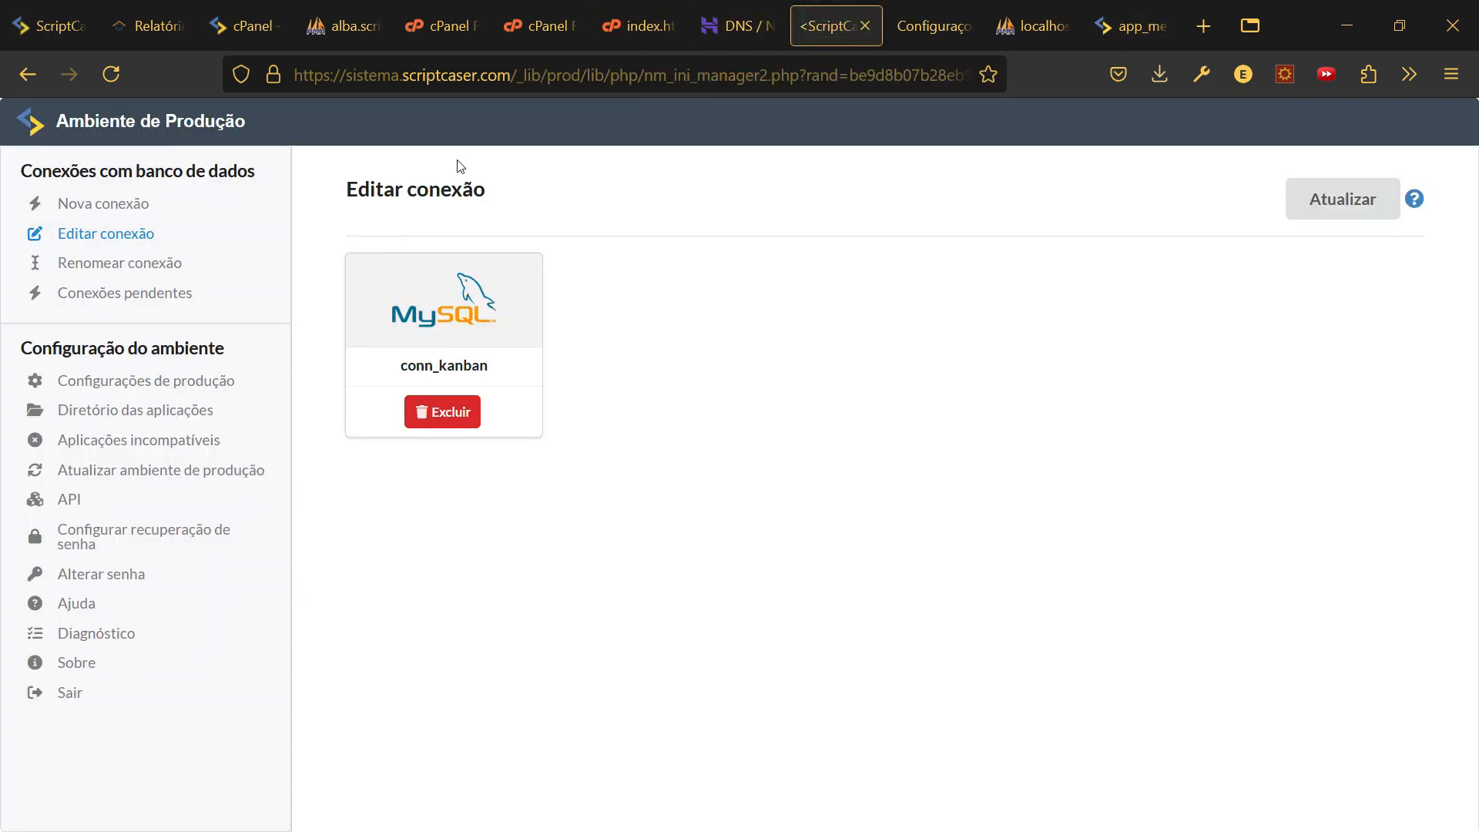
left_click(174, 385)
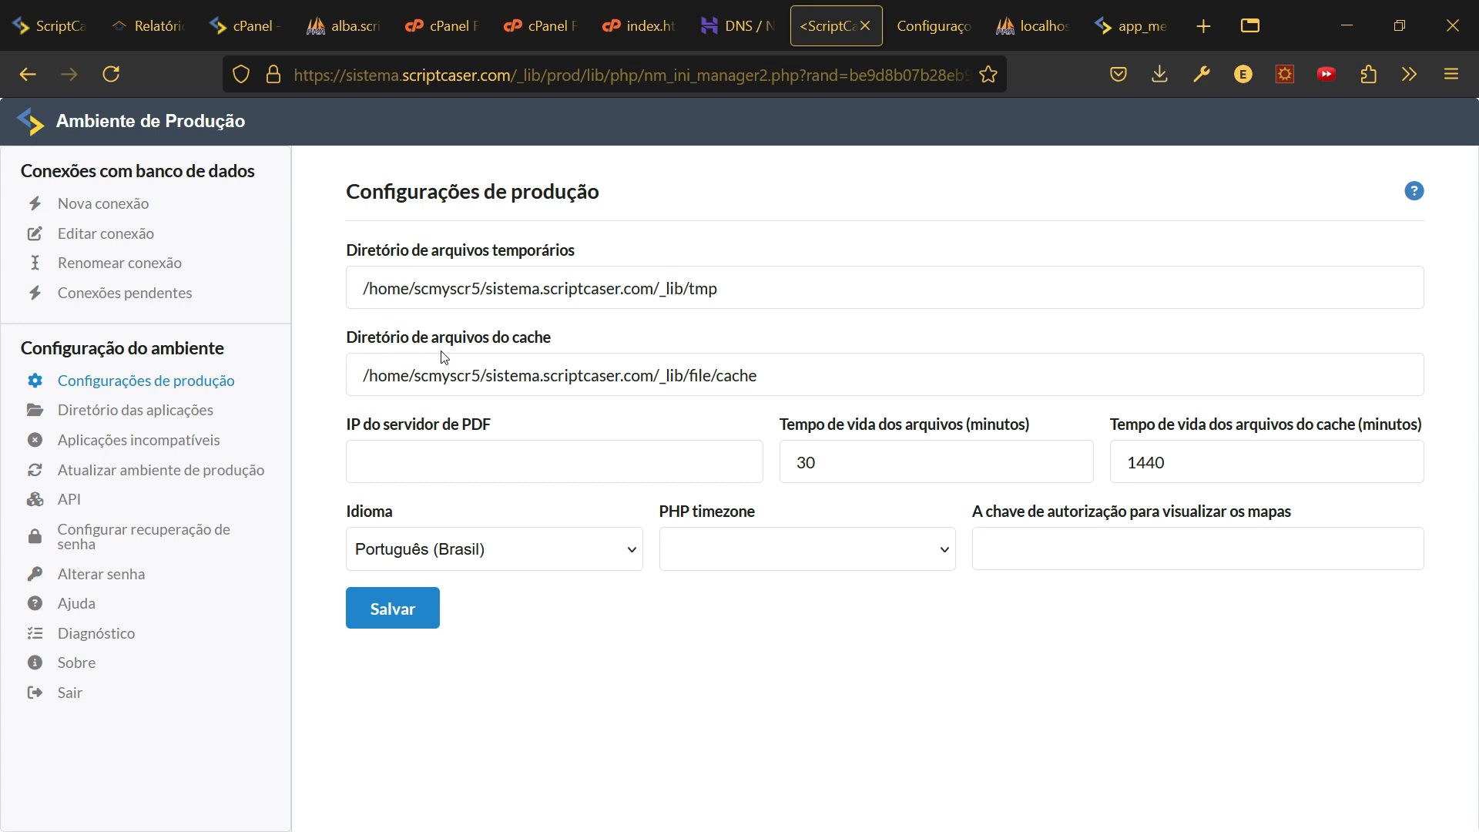
left_click(812, 559)
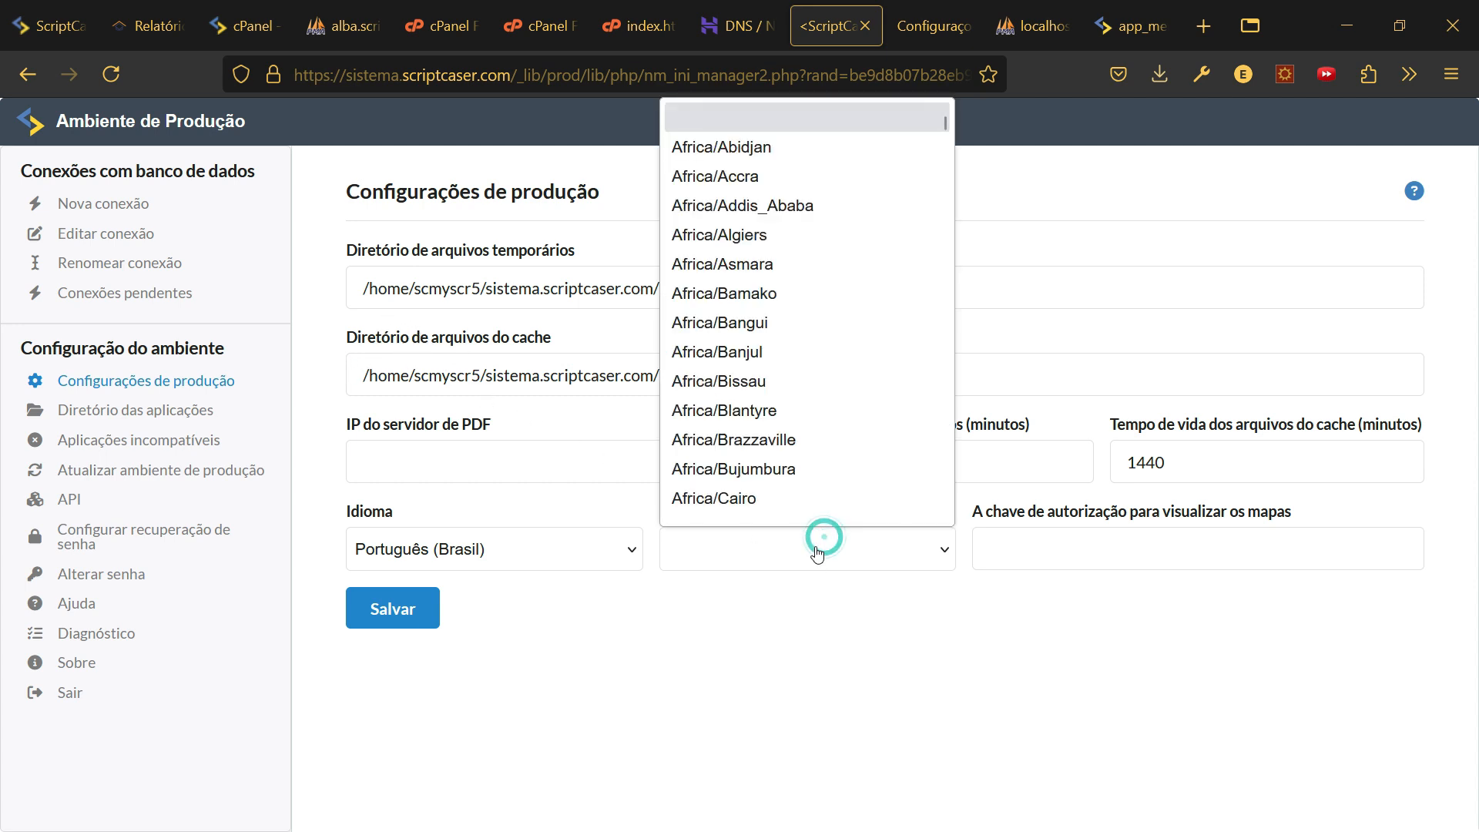
scroll(812, 403, "down", 8)
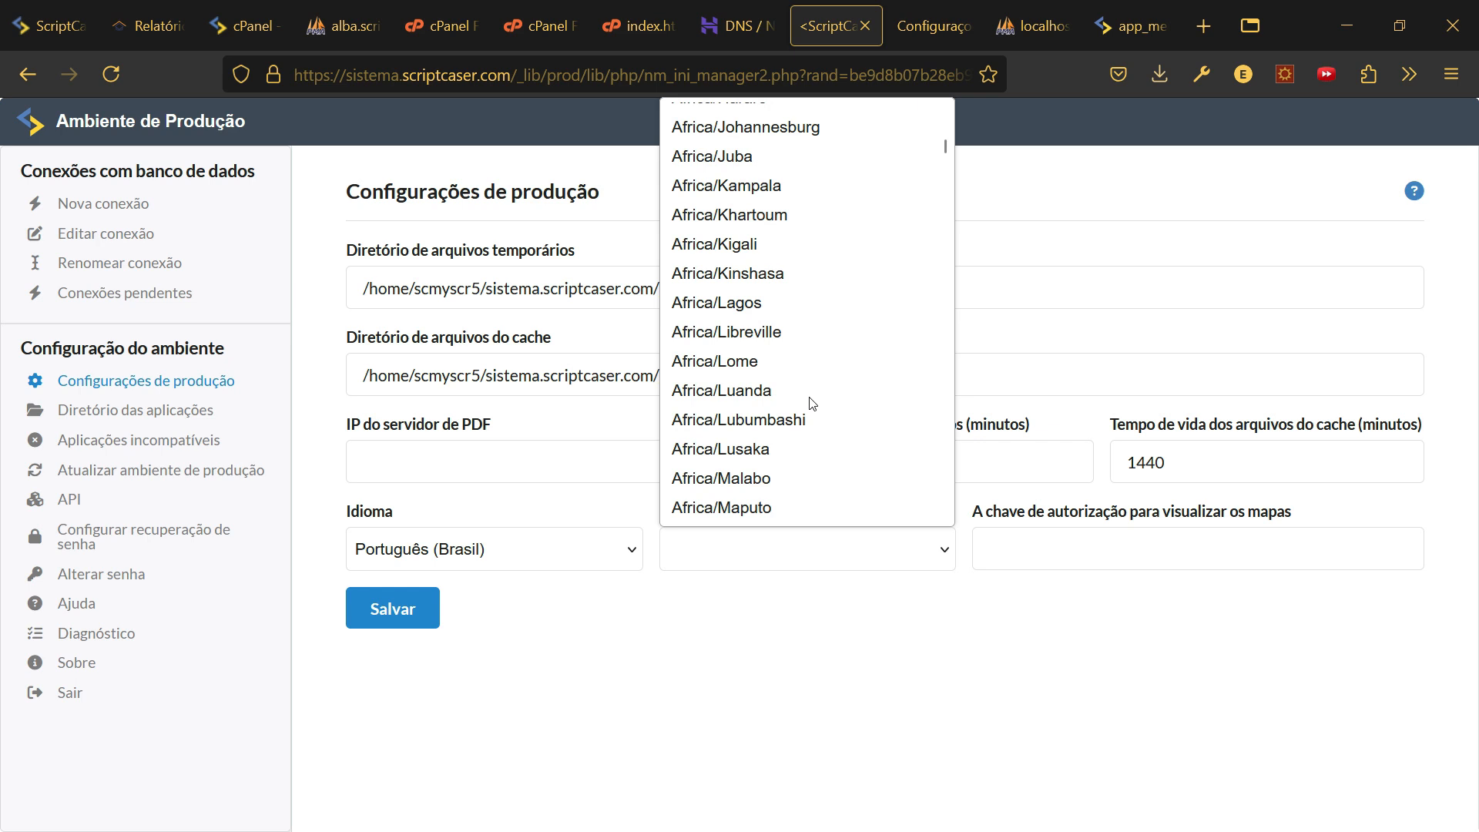
key("Down")
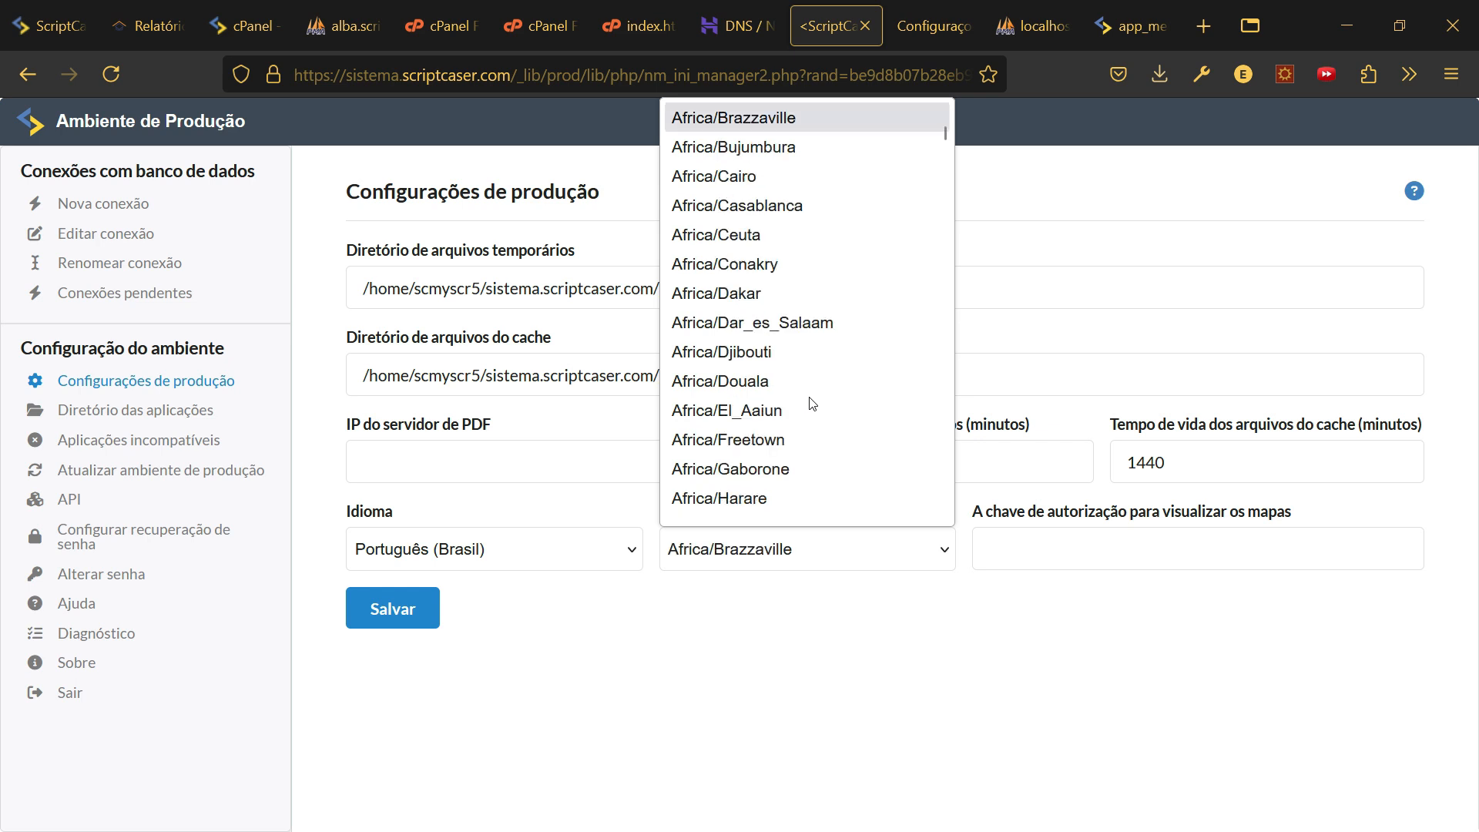
key("Down")
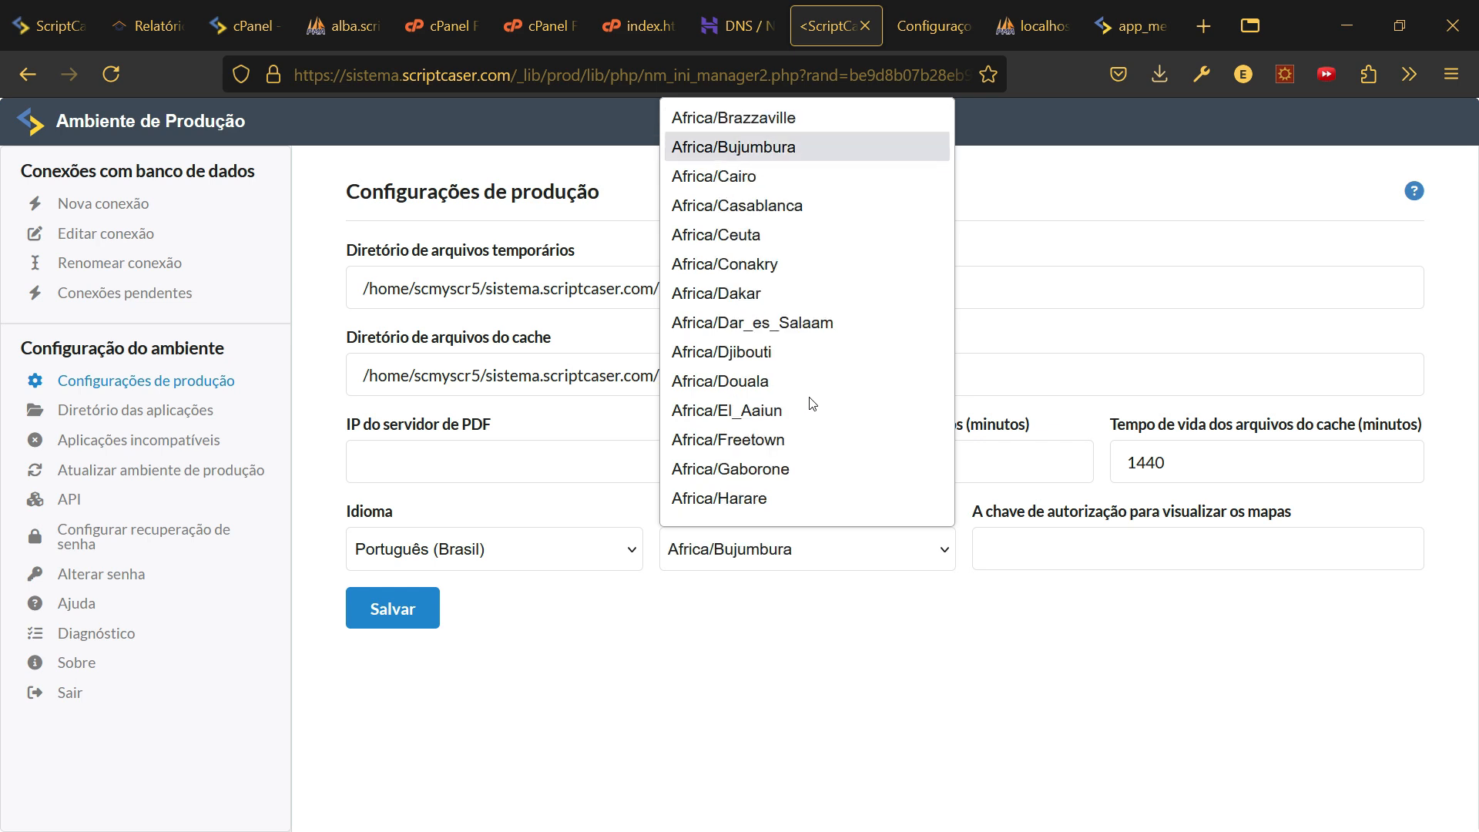
type("au")
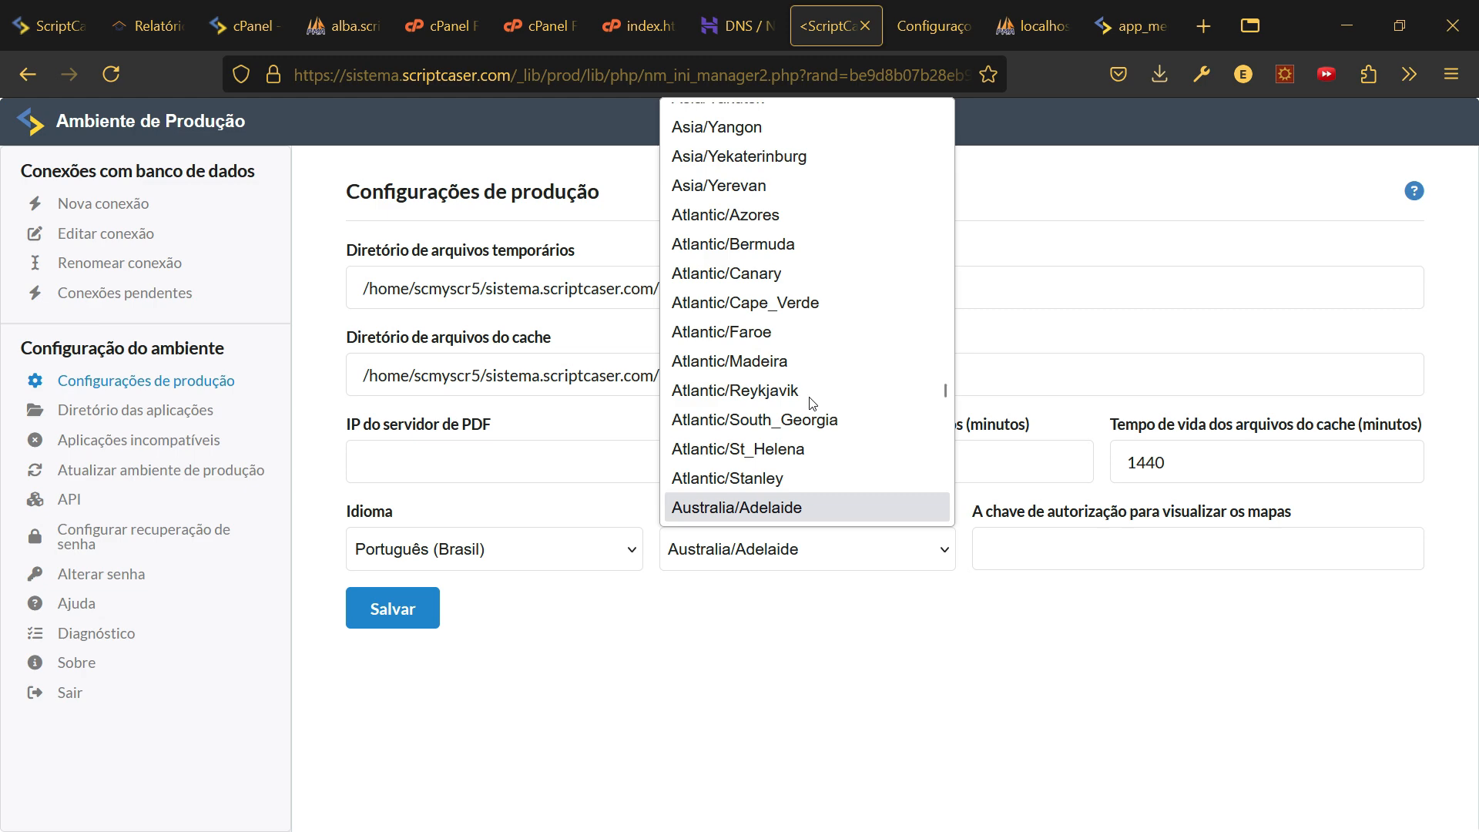
scroll(812, 403, "down", 20)
scroll(822, 424, "up", 20)
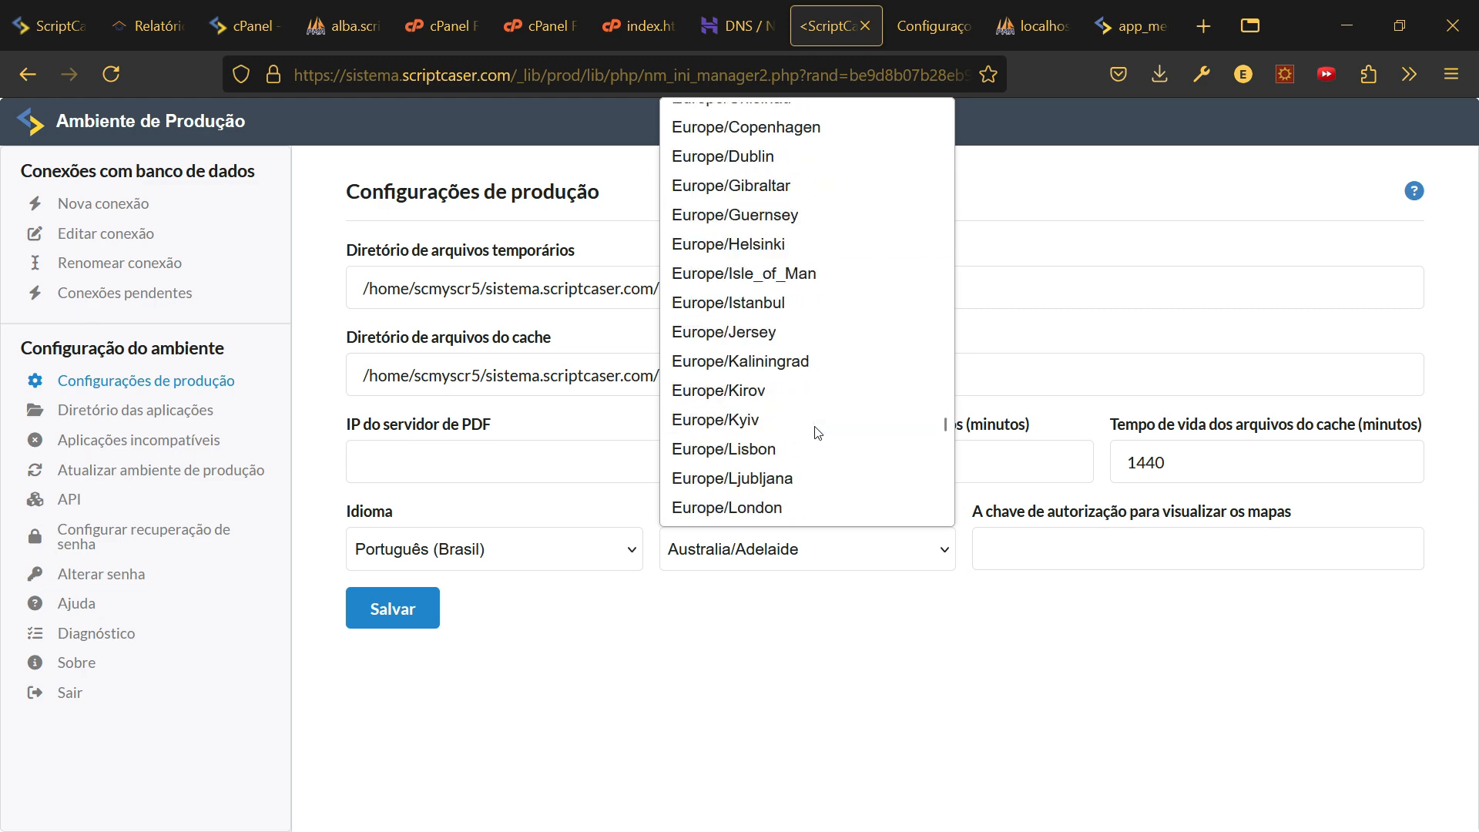
scroll(819, 456, "up", 20)
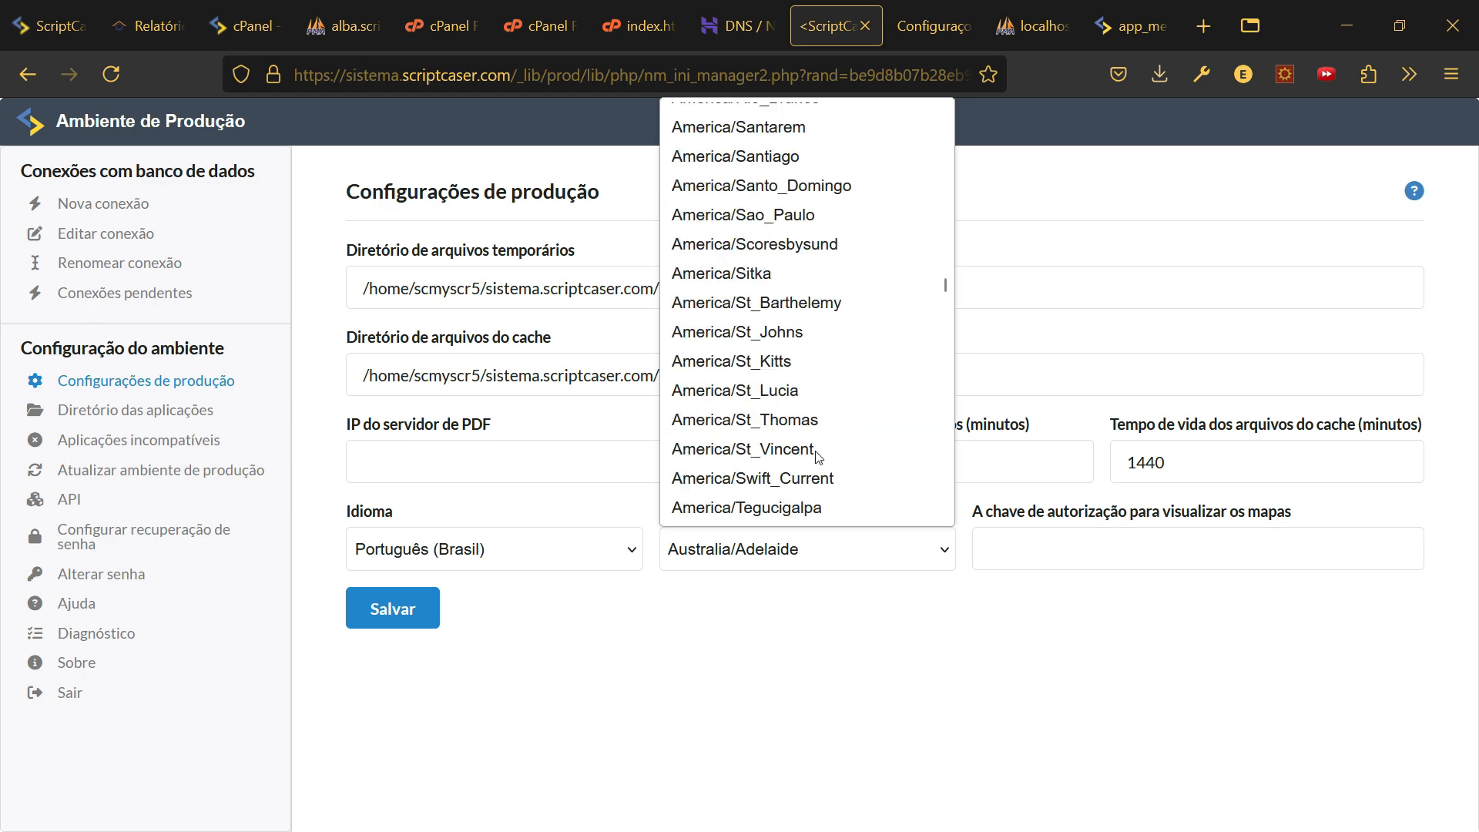
left_click(759, 215)
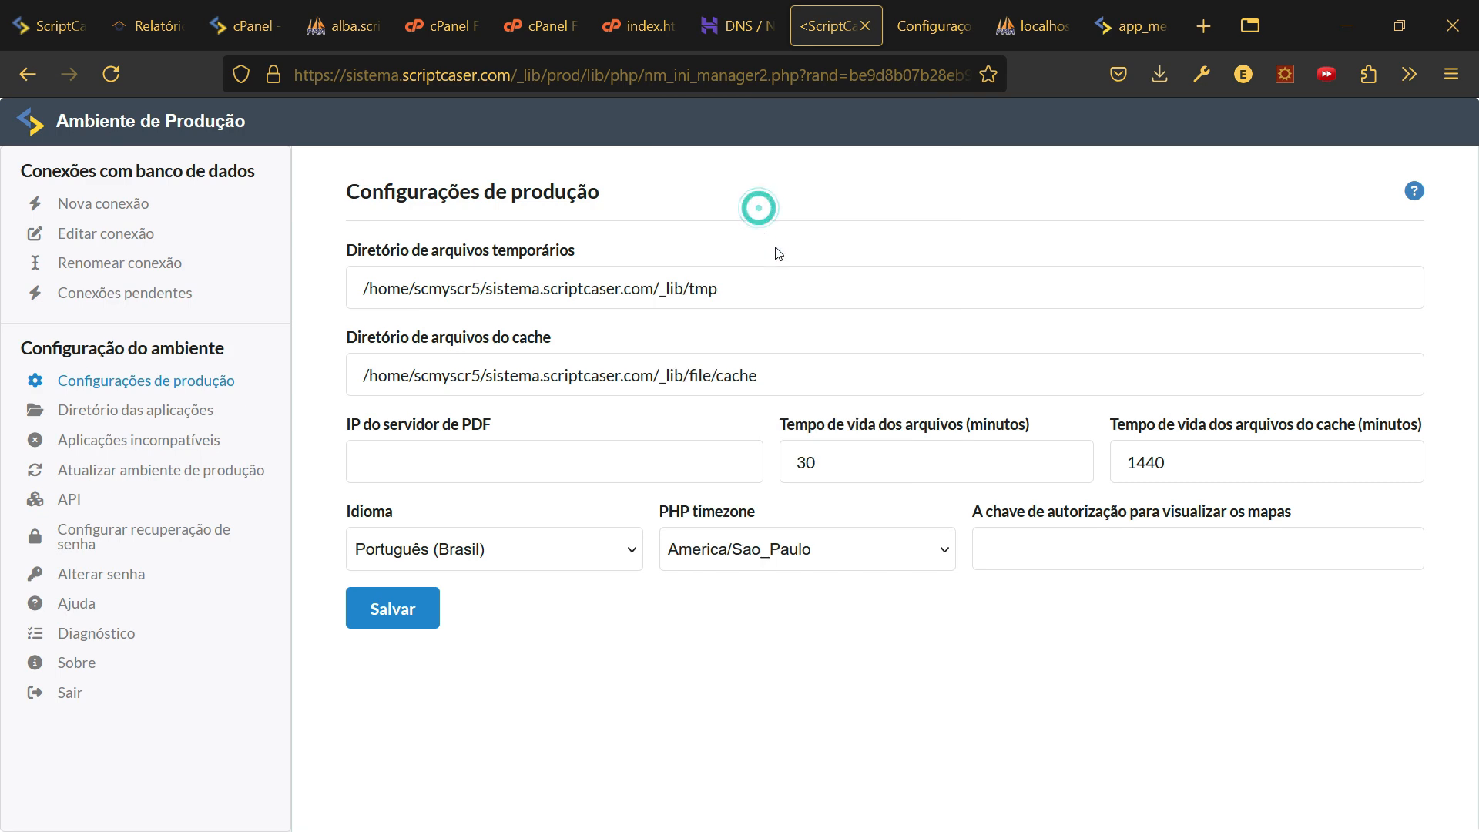
left_click(406, 616)
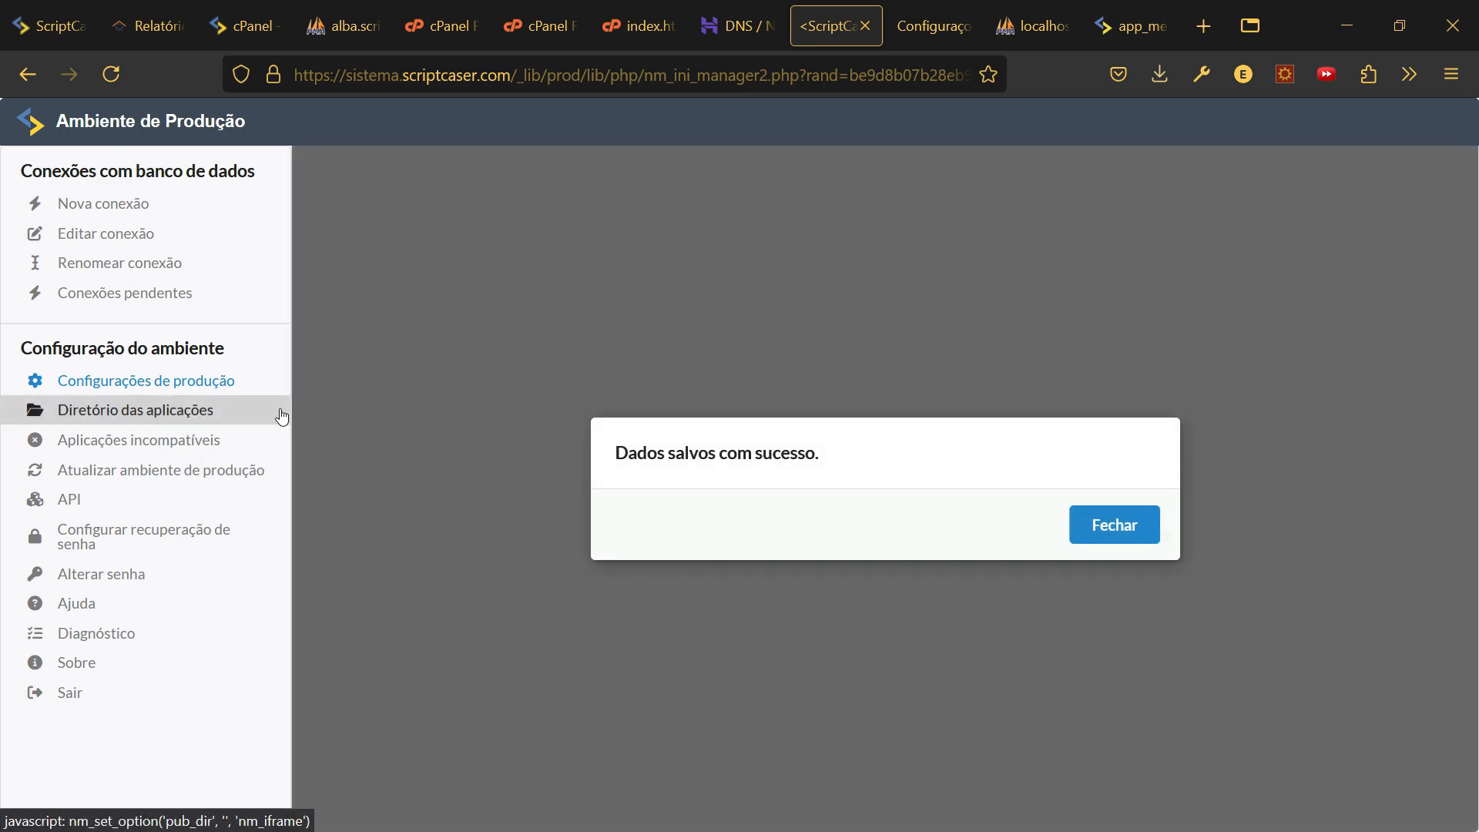
- Review Diretório das aplicações, then open the Aplicações incompatíveis report showing 0 incompatible apps
left_click(1133, 524)
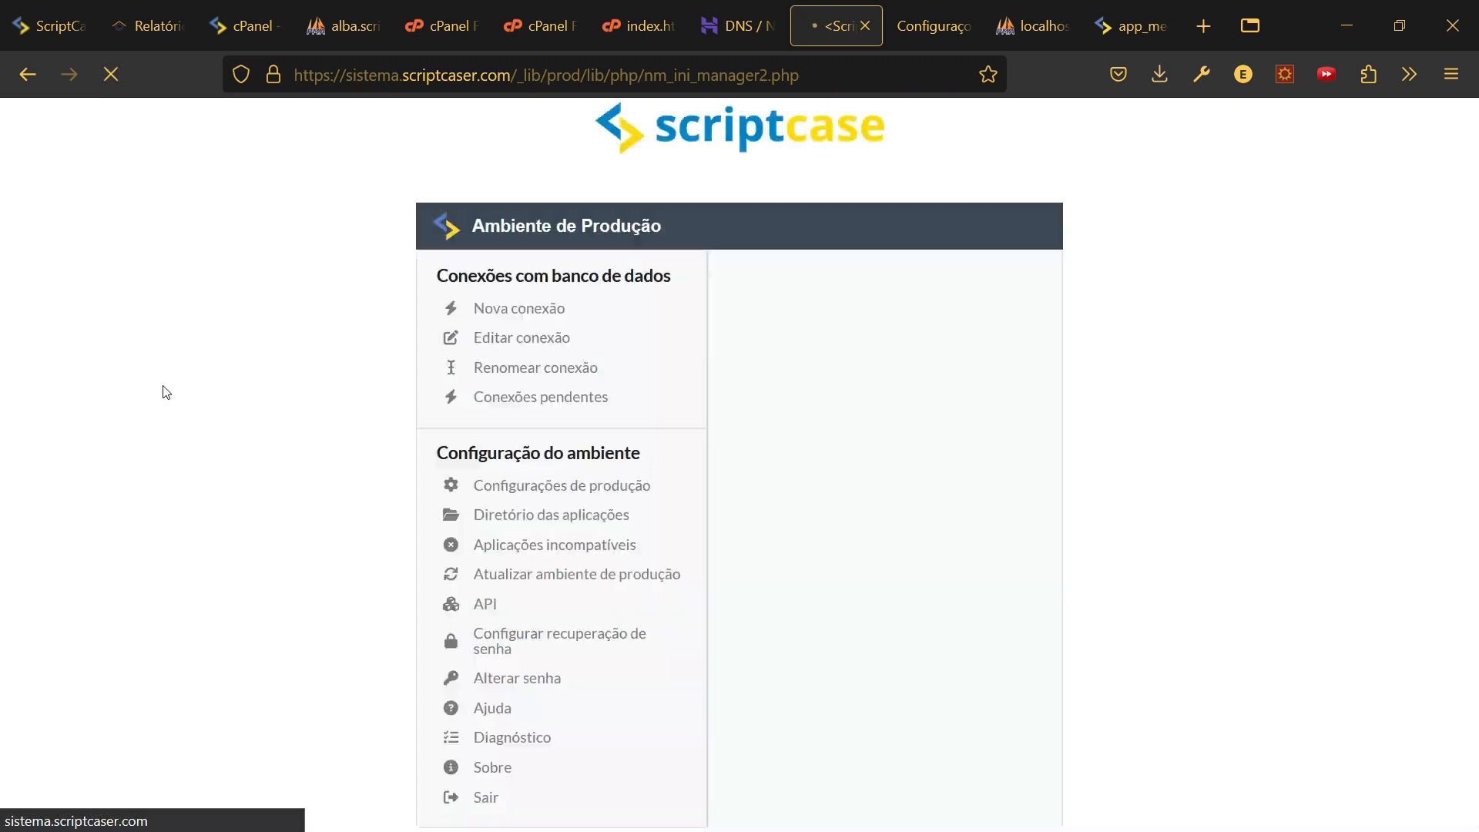
left_click(139, 412)
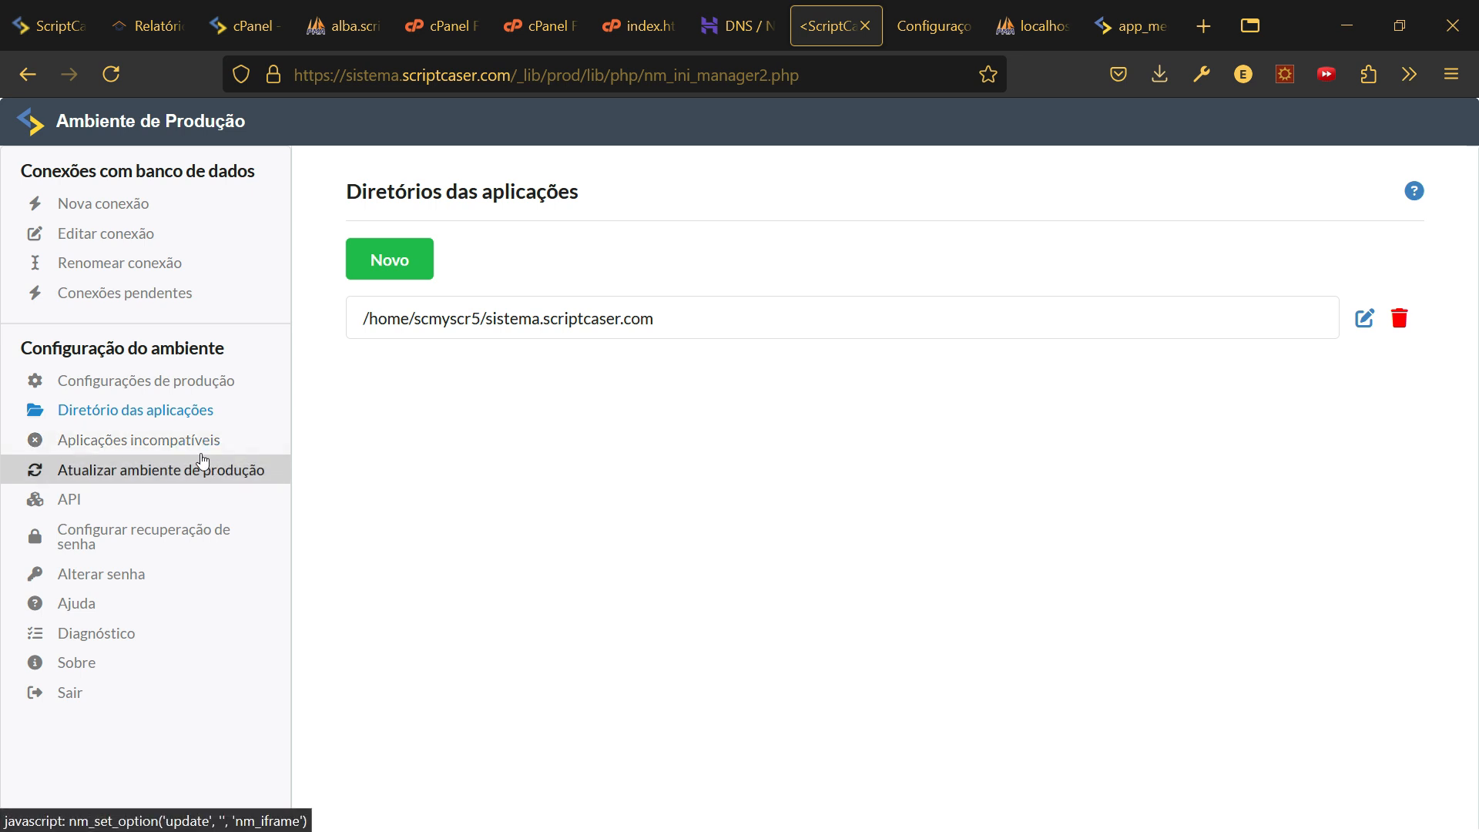
left_click(95, 446)
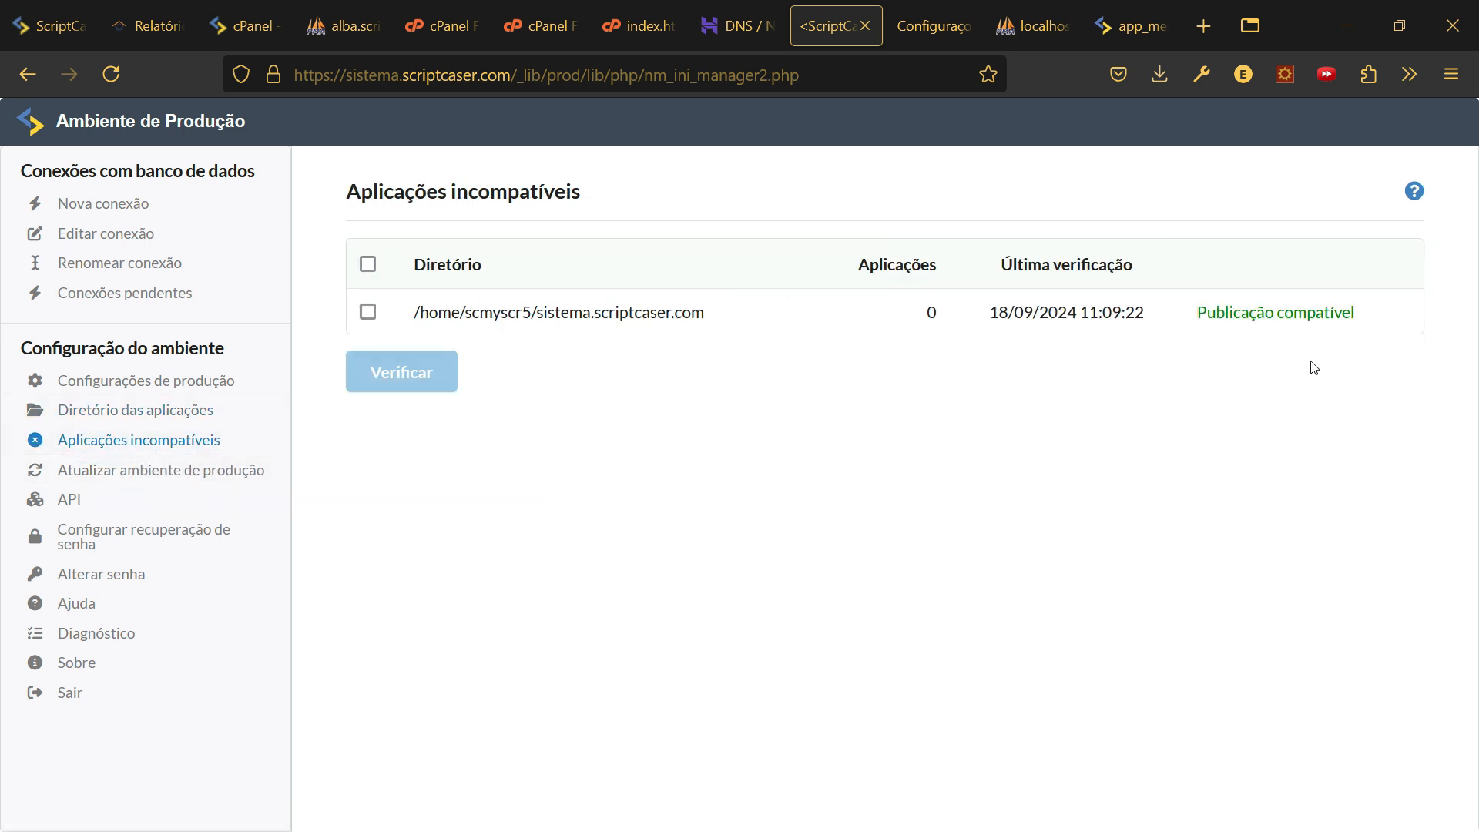
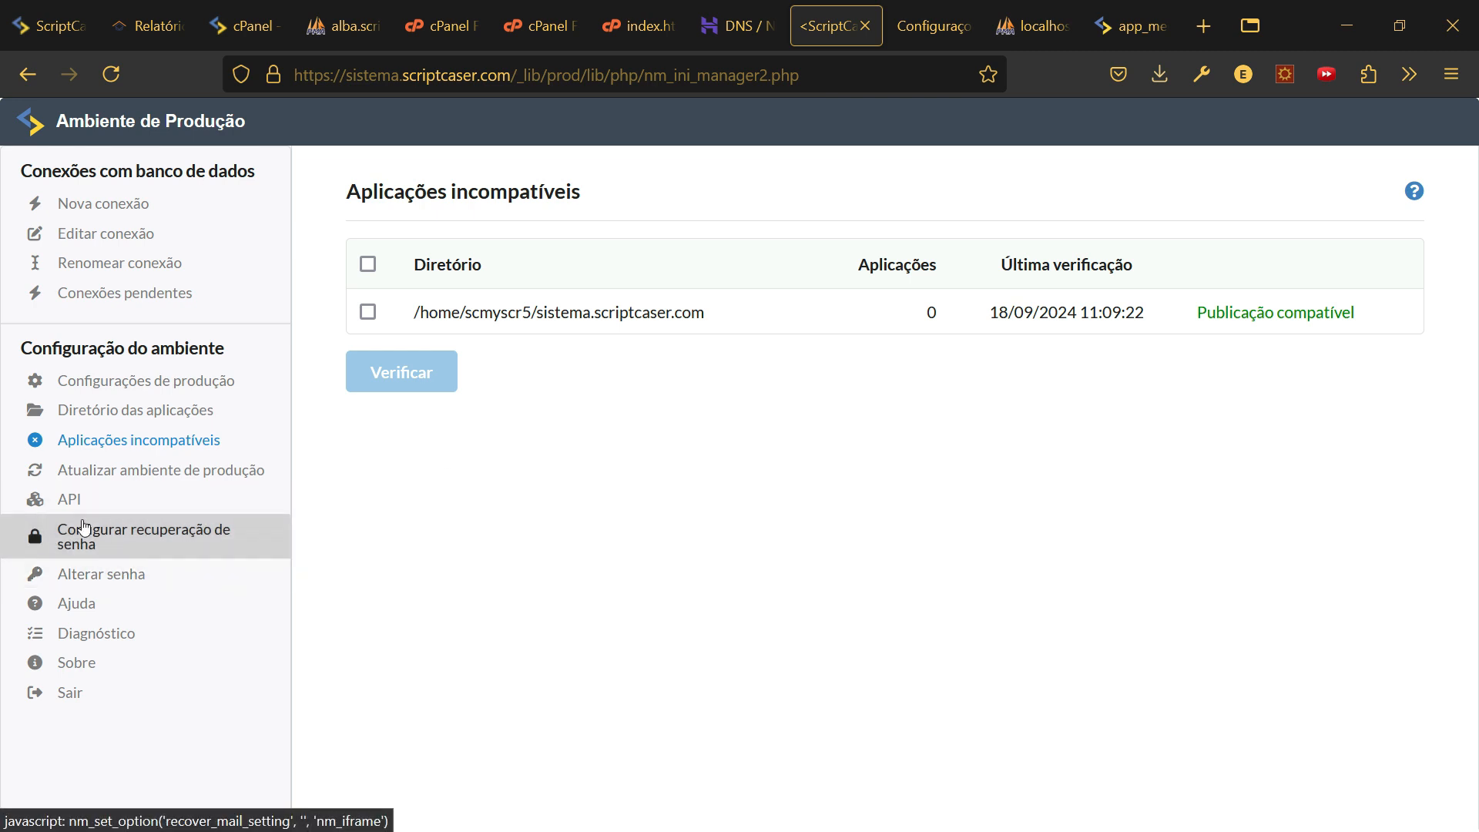
- Review the API page, then view the password recovery settings with the recovery e-mail field
left_click(57, 498)
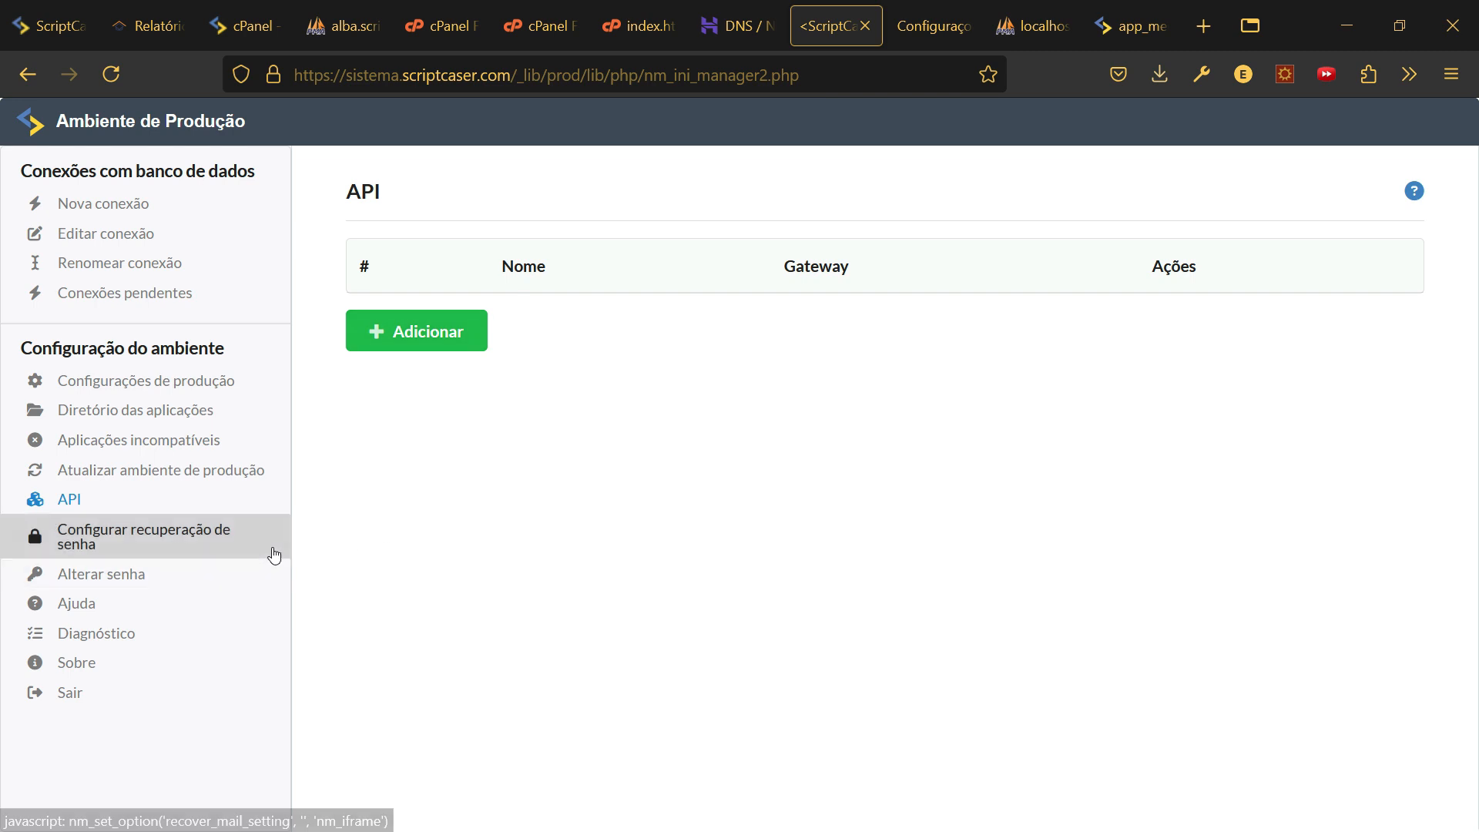
left_click(109, 534)
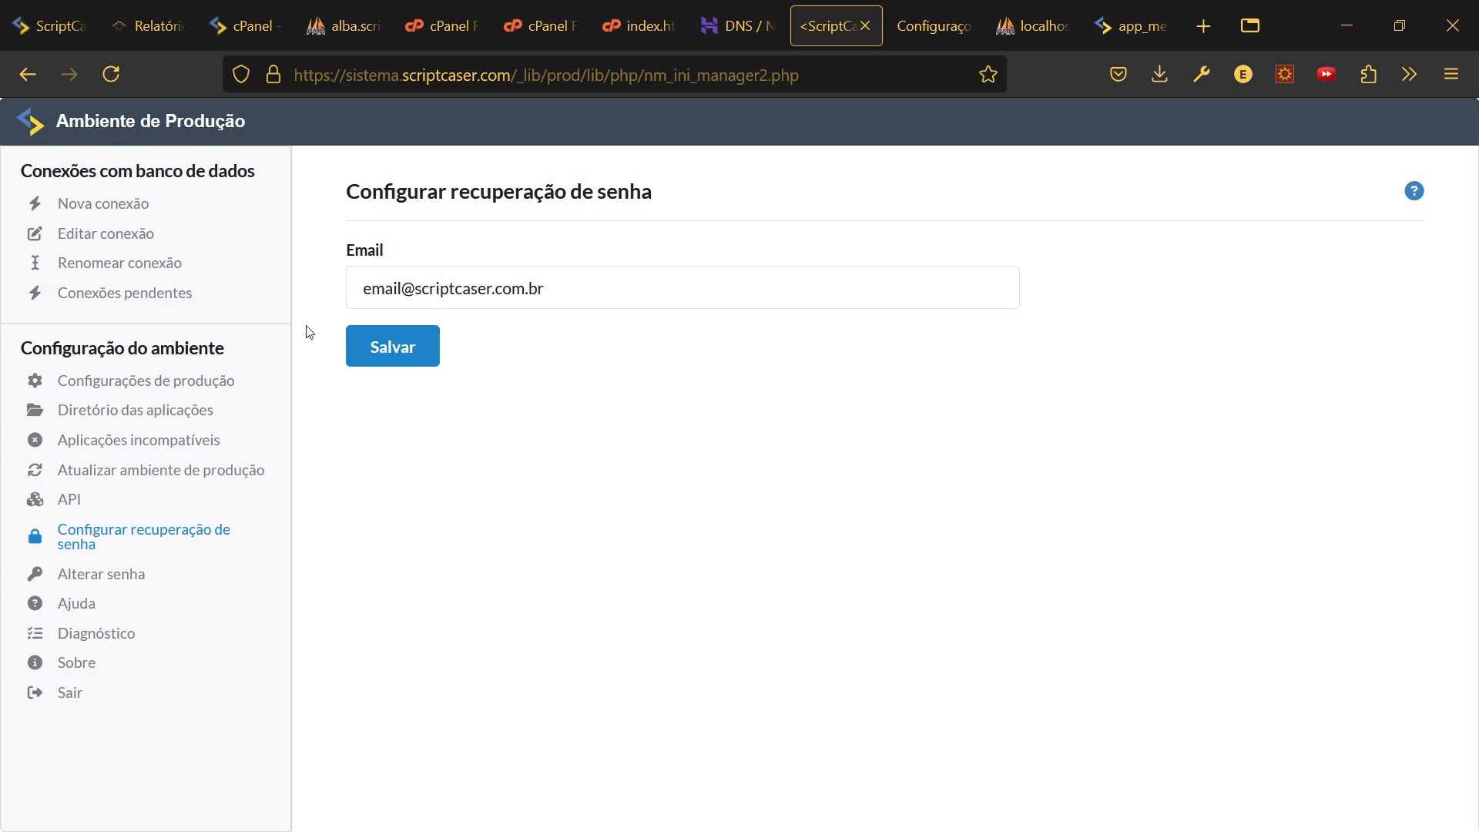
- Run the Diagnóstico report and confirm the server reports PHP 8.1.29
left_click(108, 637)
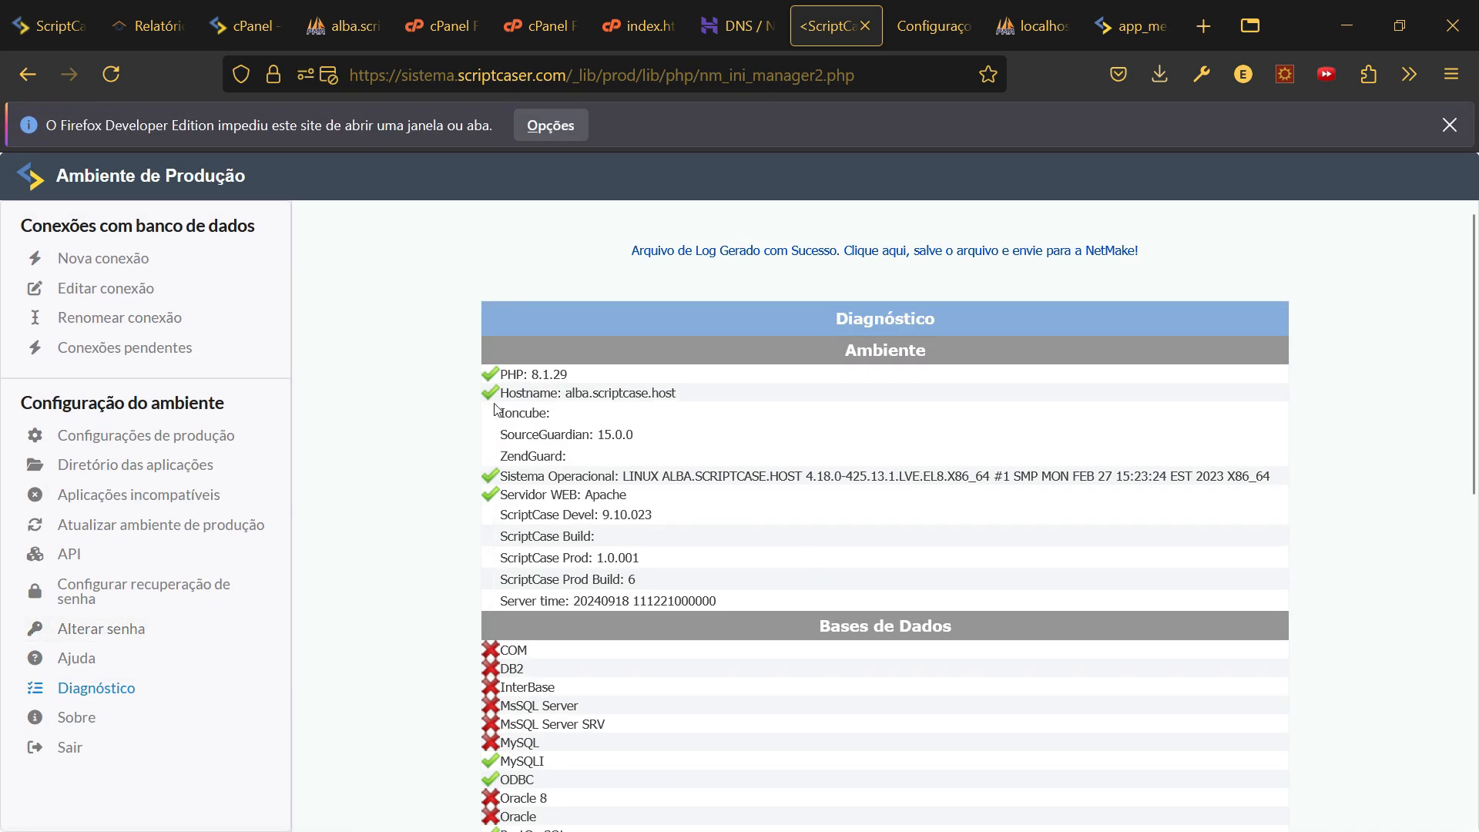
scroll(616, 481, "down", 8)
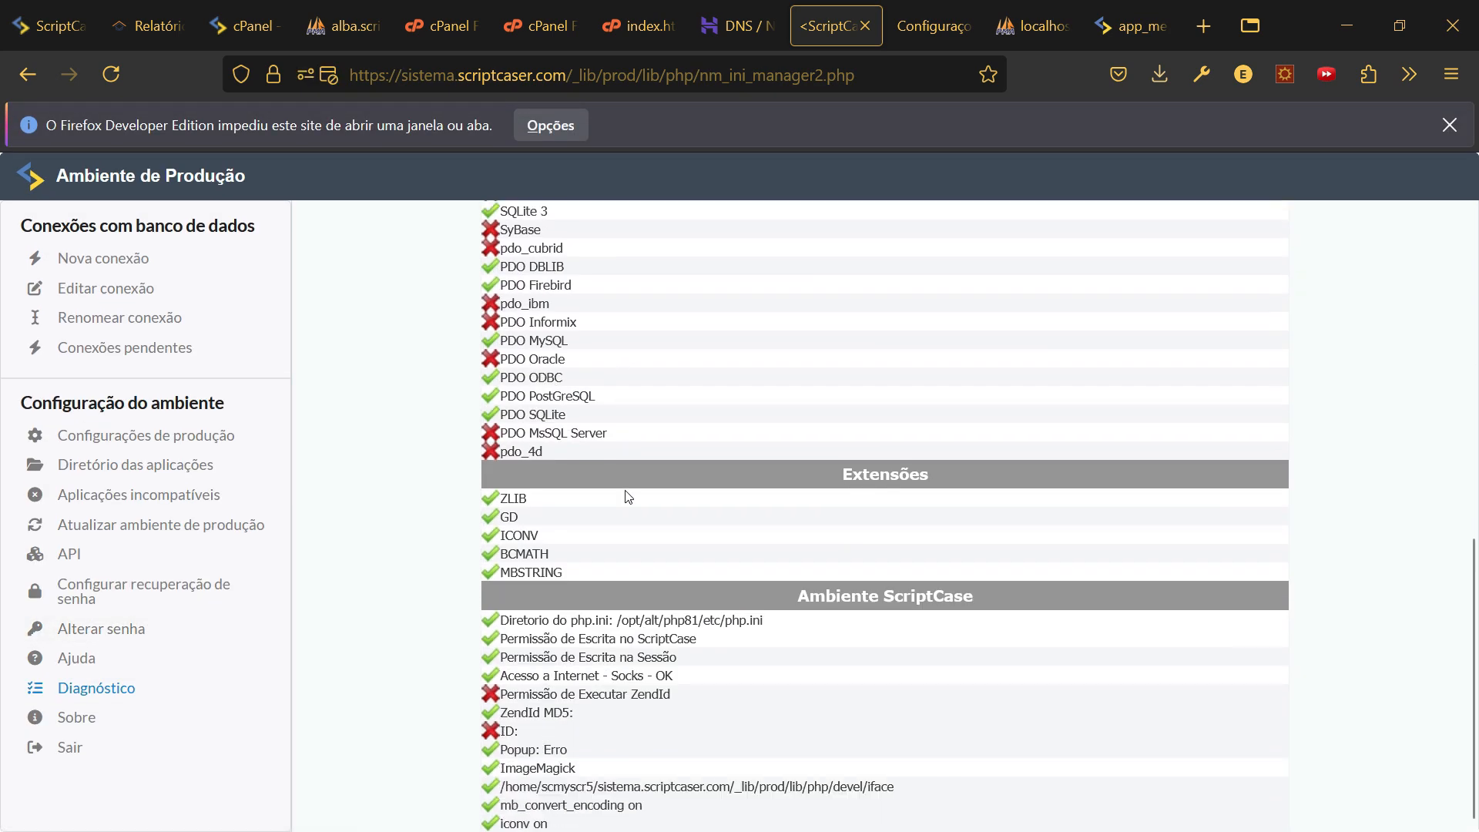
scroll(628, 497, "up", 10)
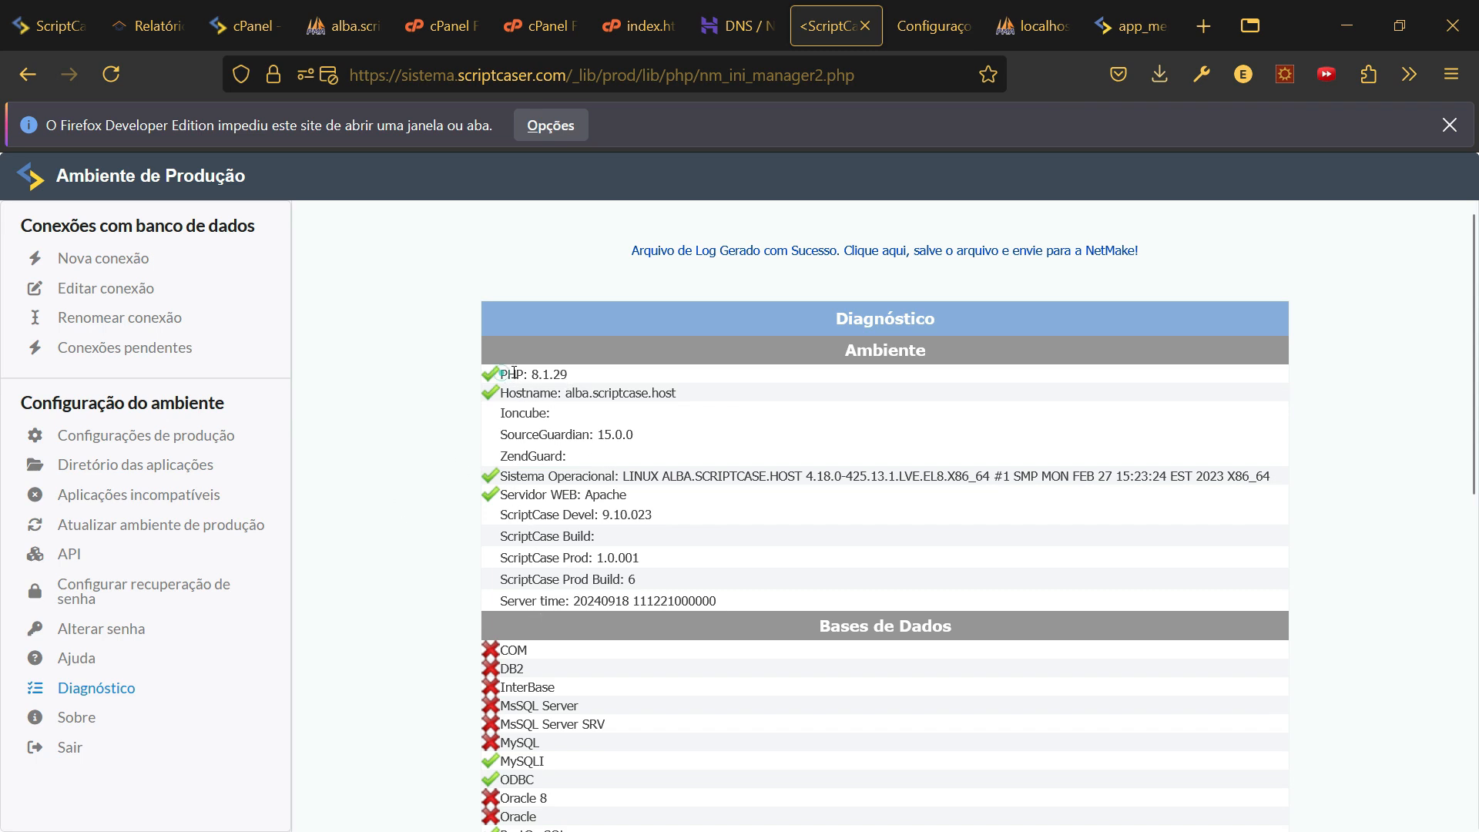
left_click_drag(501, 375, 576, 379)
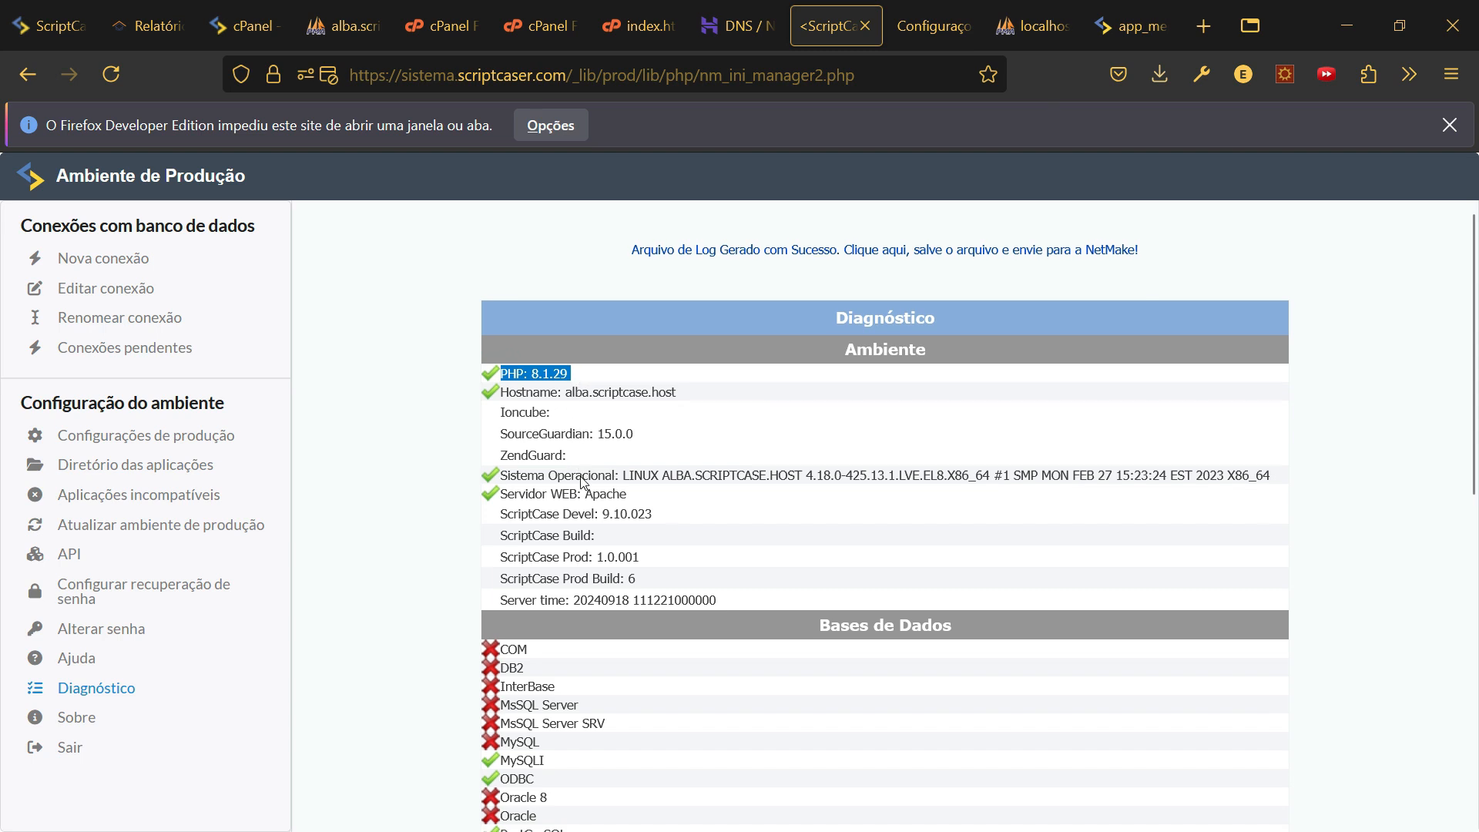
scroll(586, 462, "down", 8)
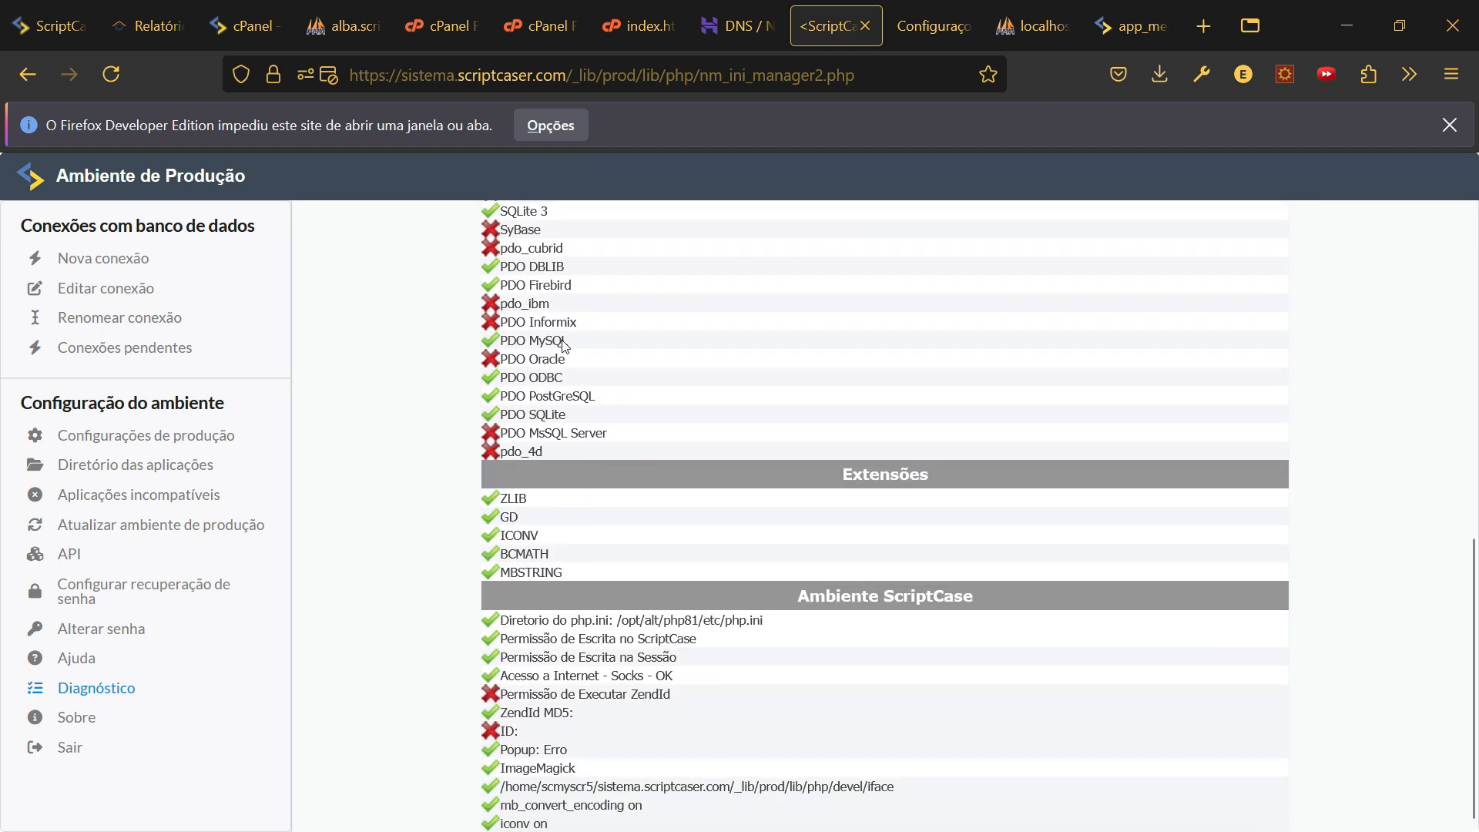
scroll(727, 719, "up", 8)
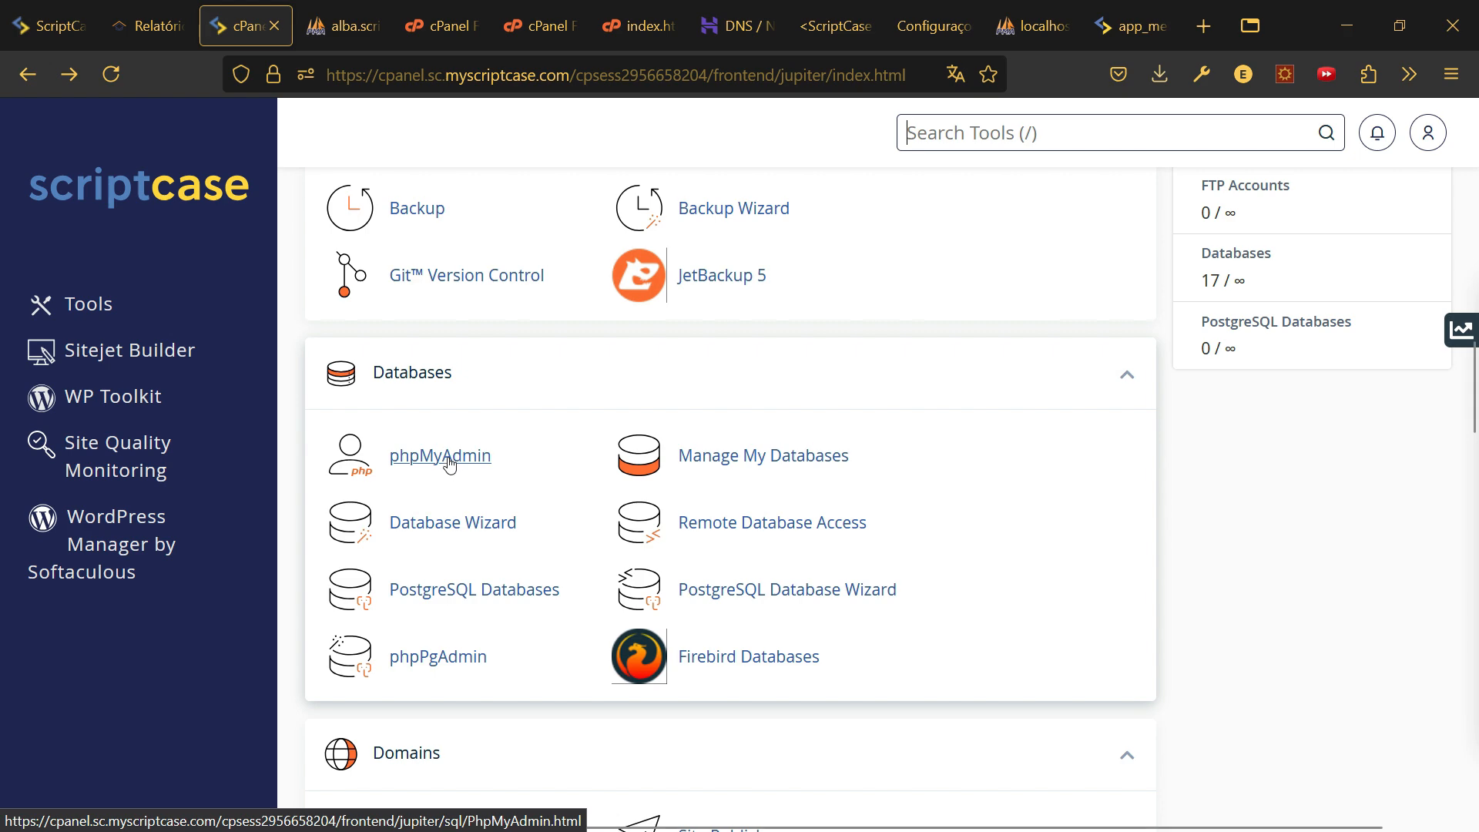
- Open MultiPHP Manager and view both domains inheriting PHP 8.1 (ea-php81)
scroll(450, 462, "down", 20)
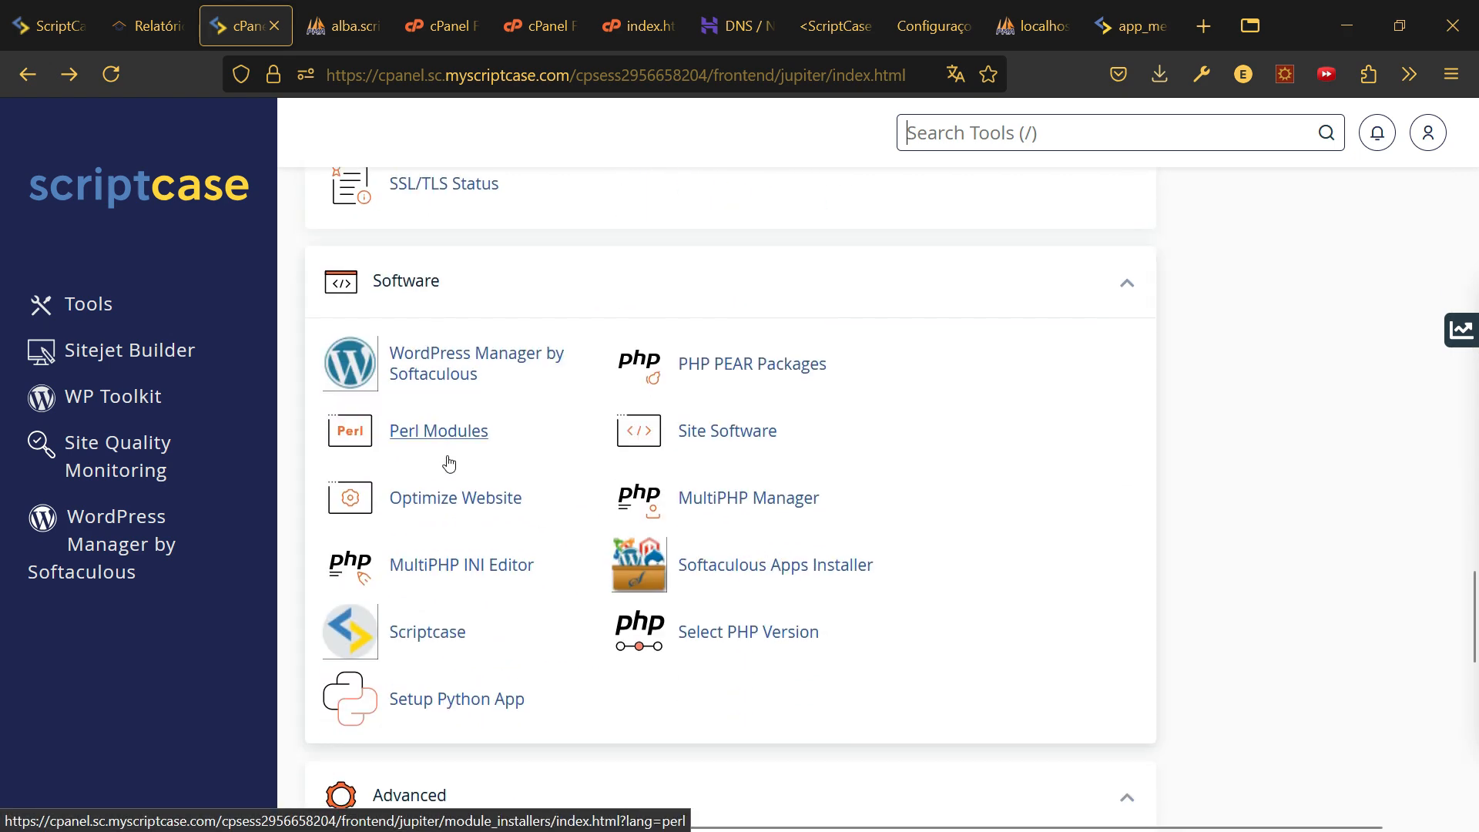
scroll(449, 462, "down", 7)
scroll(449, 462, "up", 6)
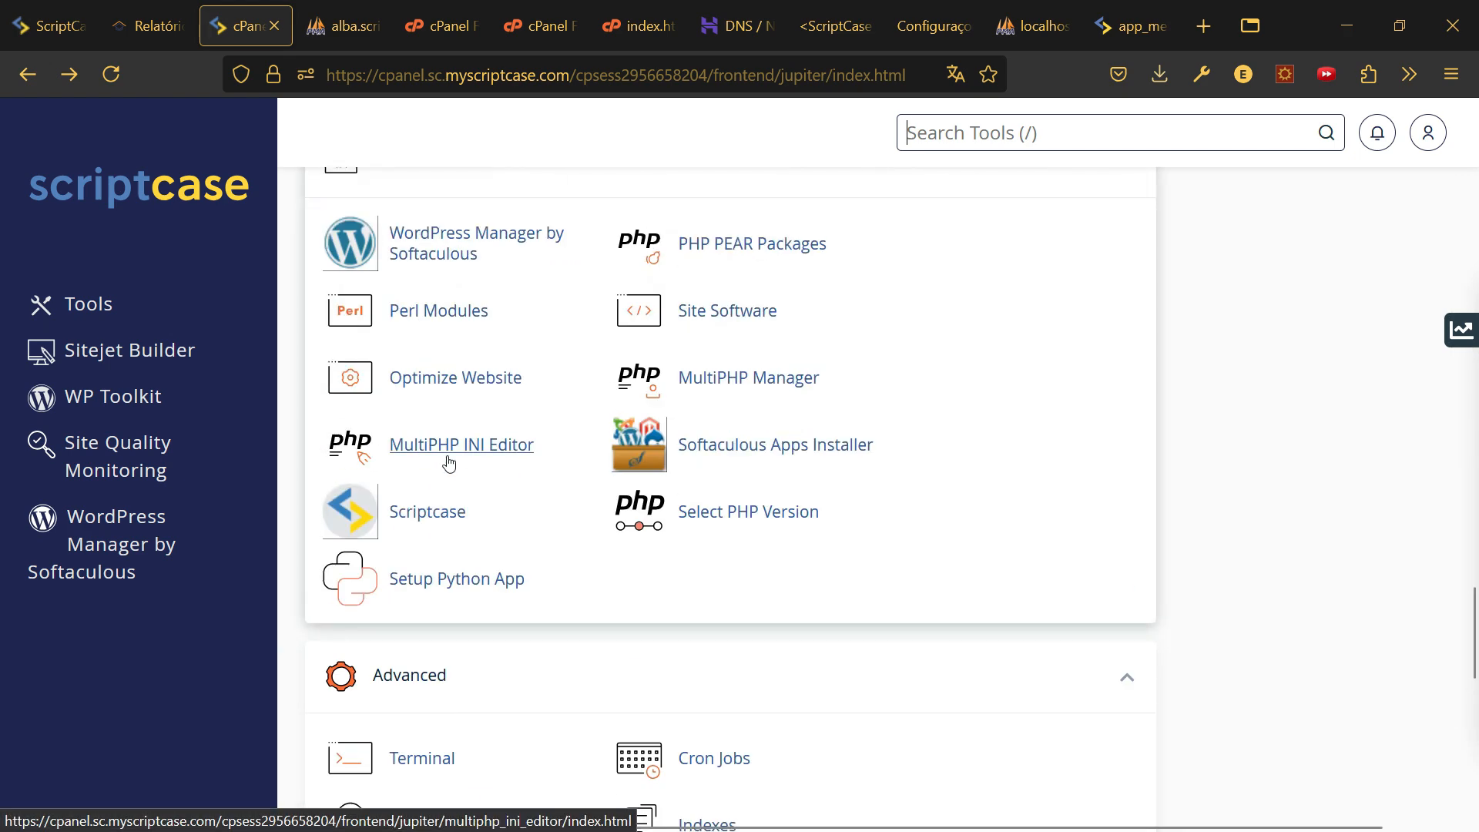
left_click(726, 385)
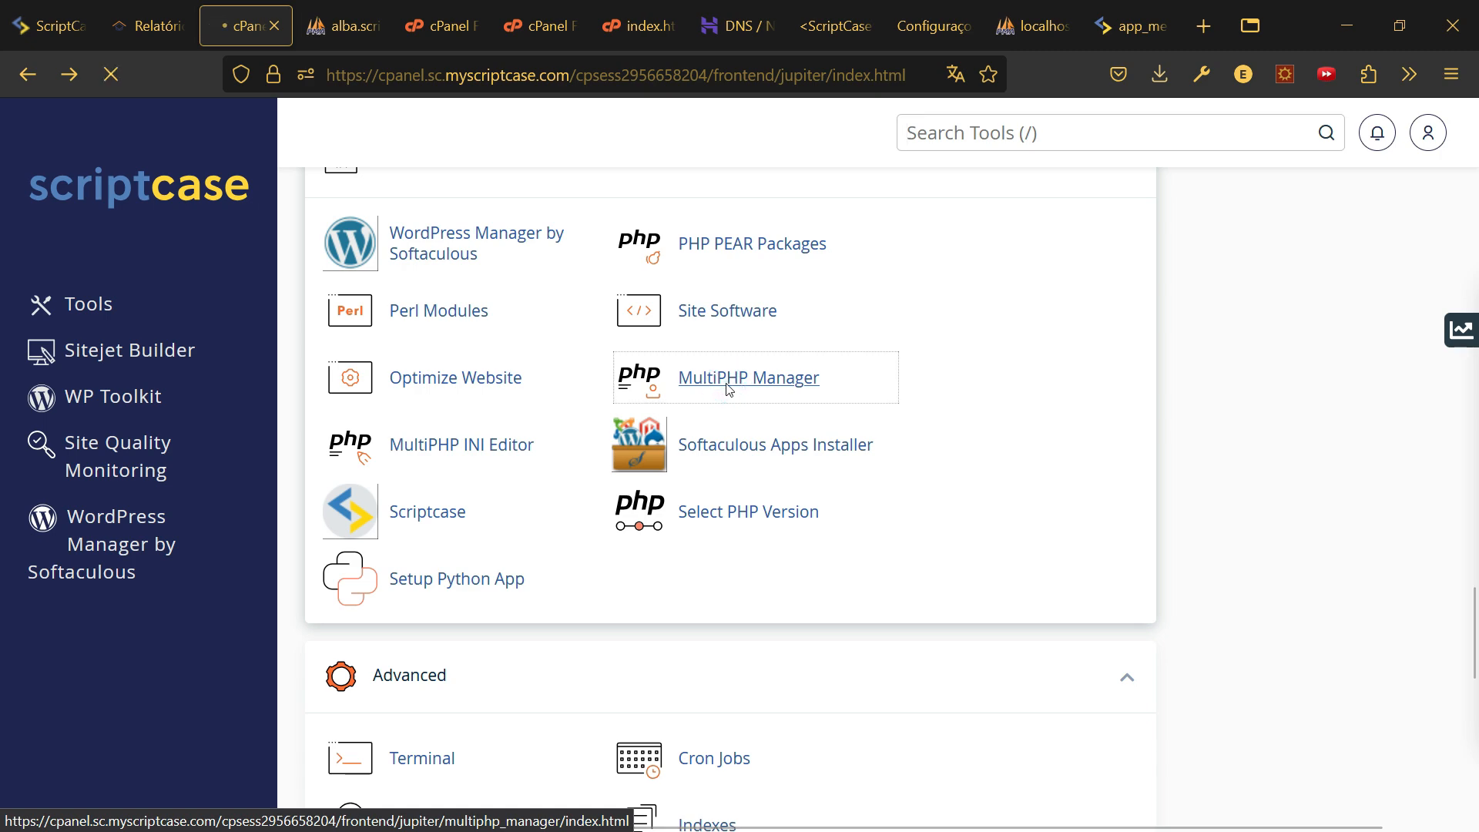
scroll(545, 607, "down", 5)
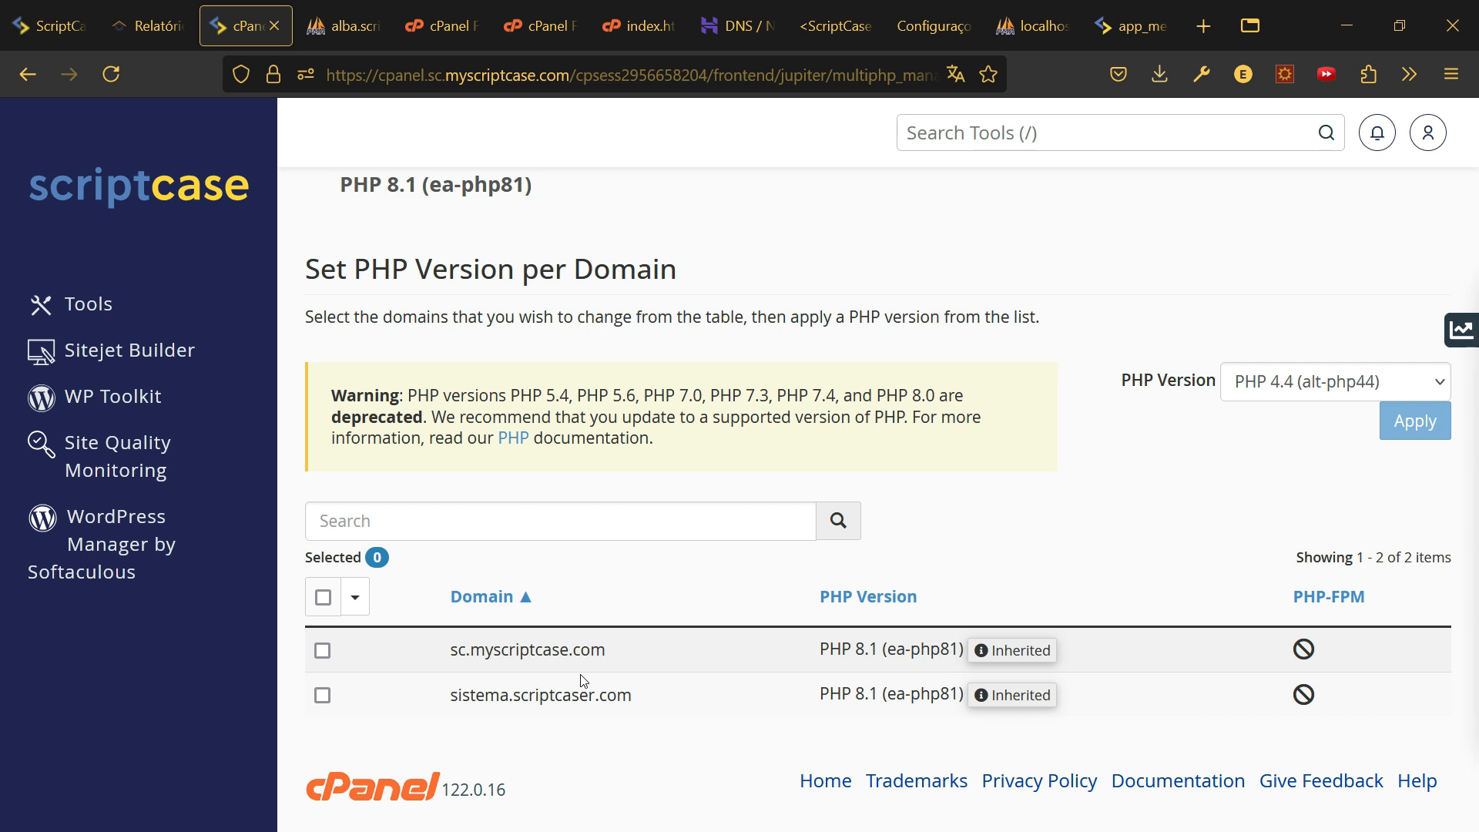
- Browse sistema.scriptcaser.com's available PHP versions, leaving it on 8.1, and return to the tools index
left_click(322, 695)
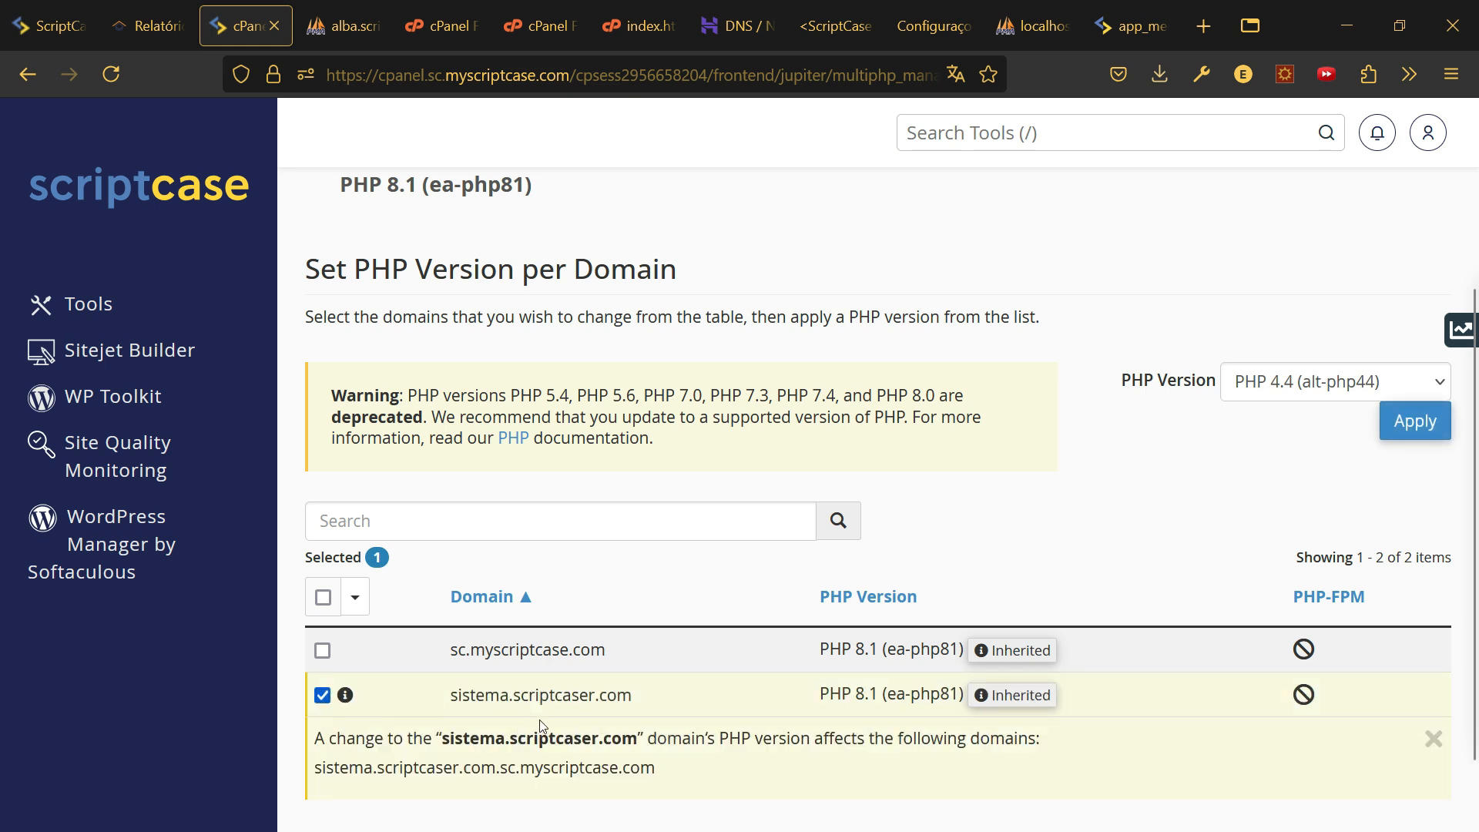
scroll(570, 721, "down", 1)
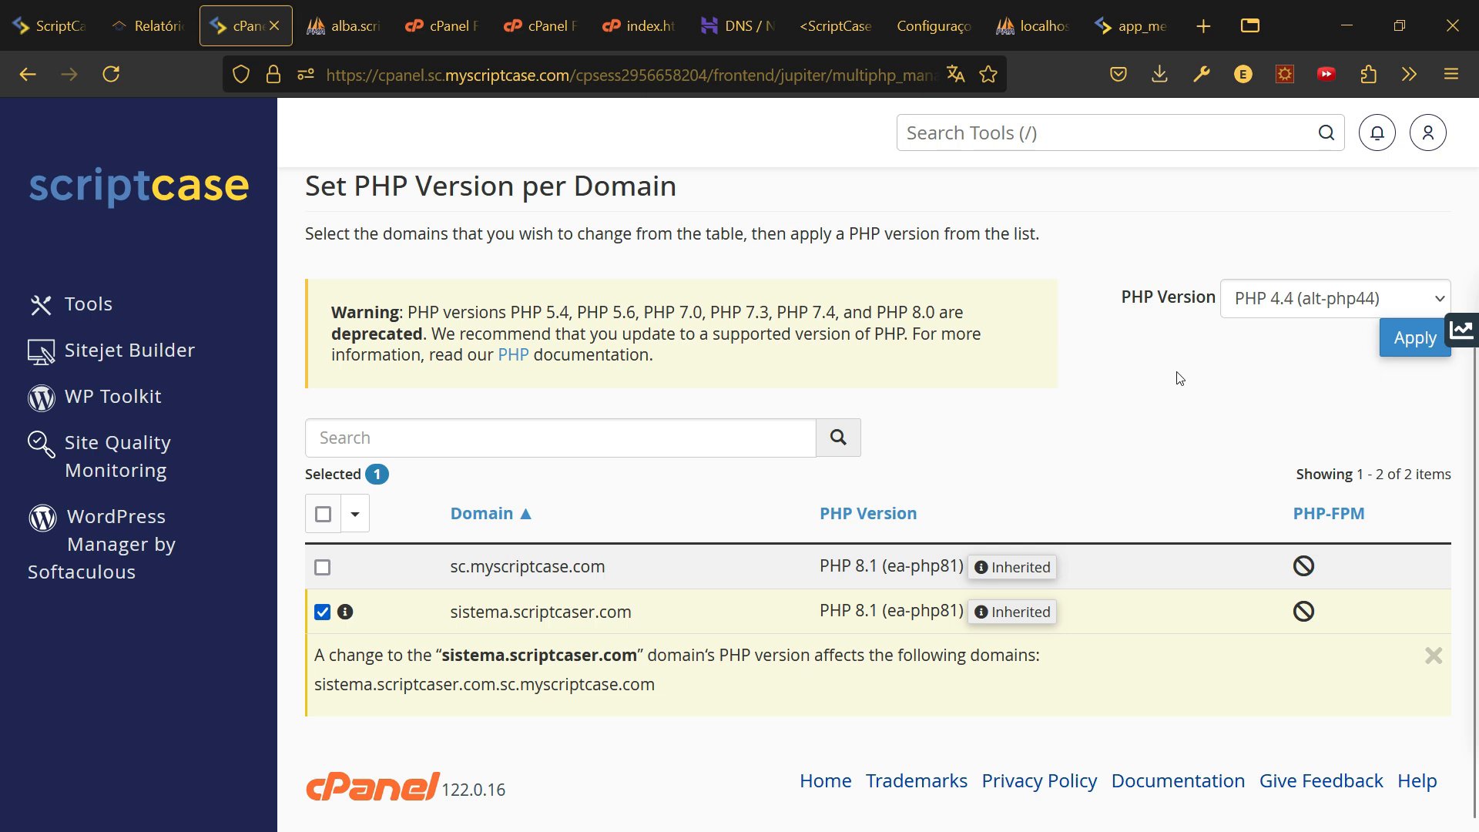
left_click(1271, 304)
scroll(1312, 548, "down", 3)
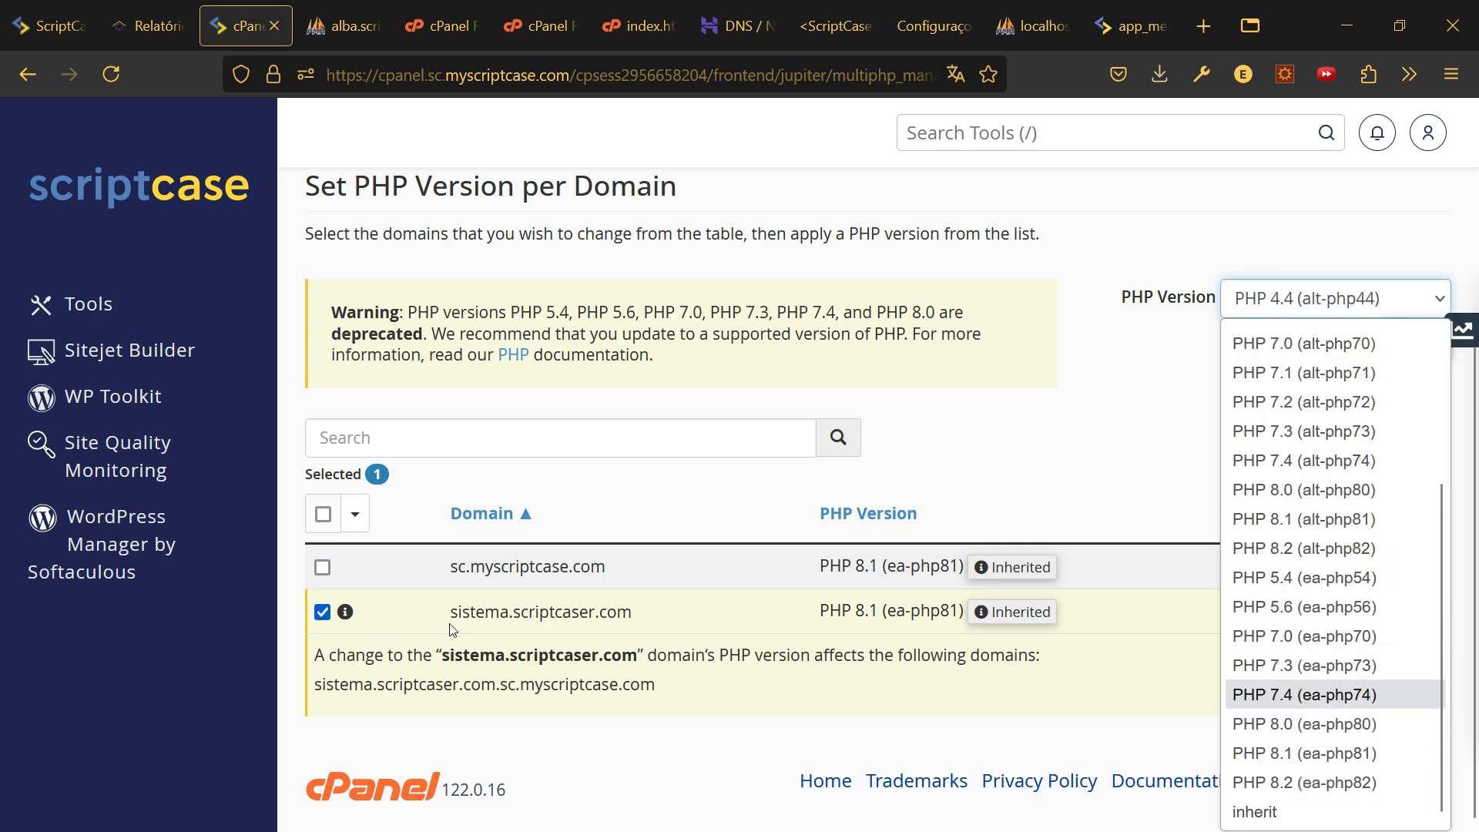
left_click_drag(819, 610, 891, 610)
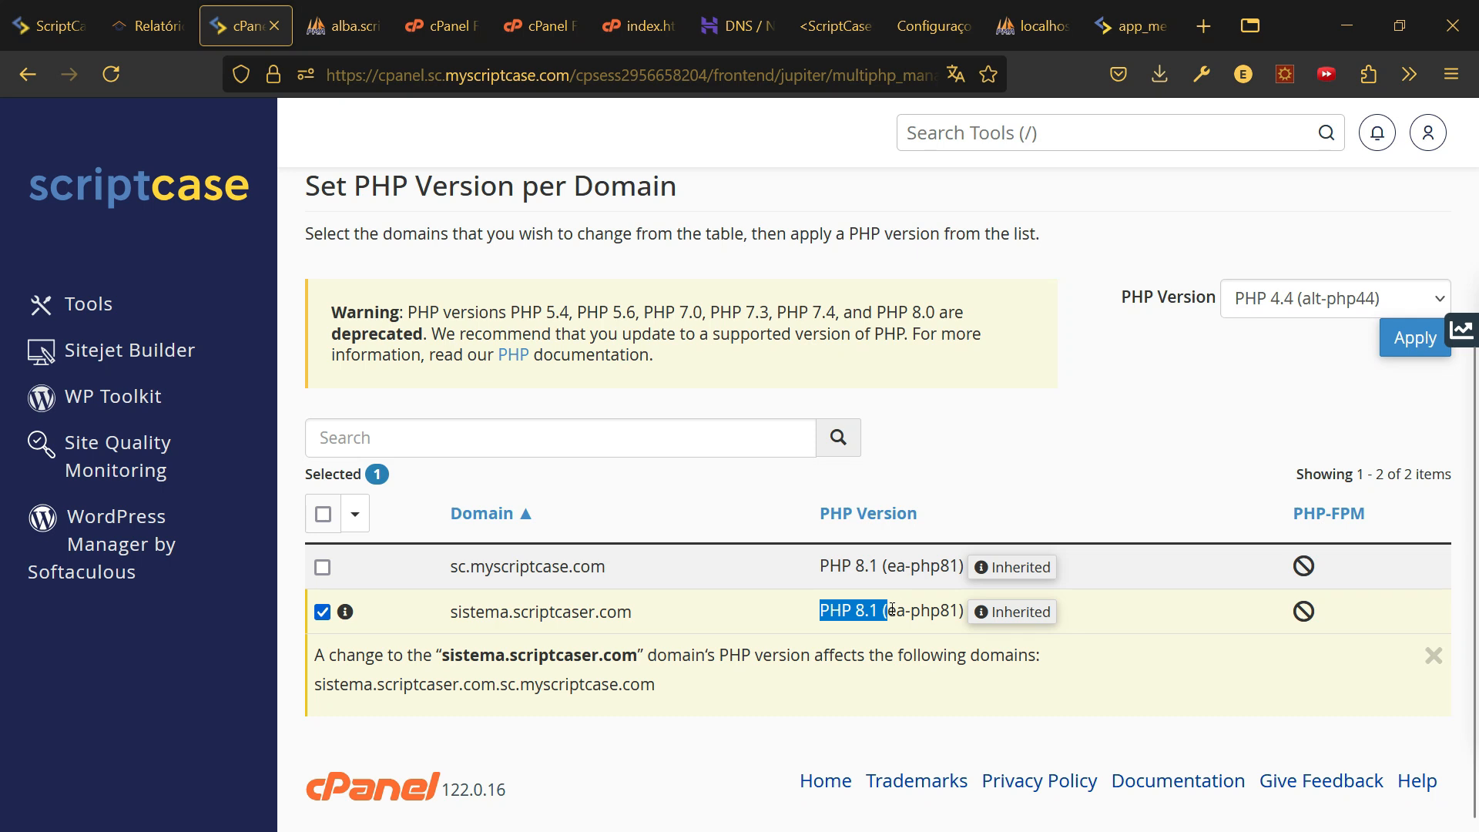
left_click(1335, 308)
scroll(1309, 485, "down", 3)
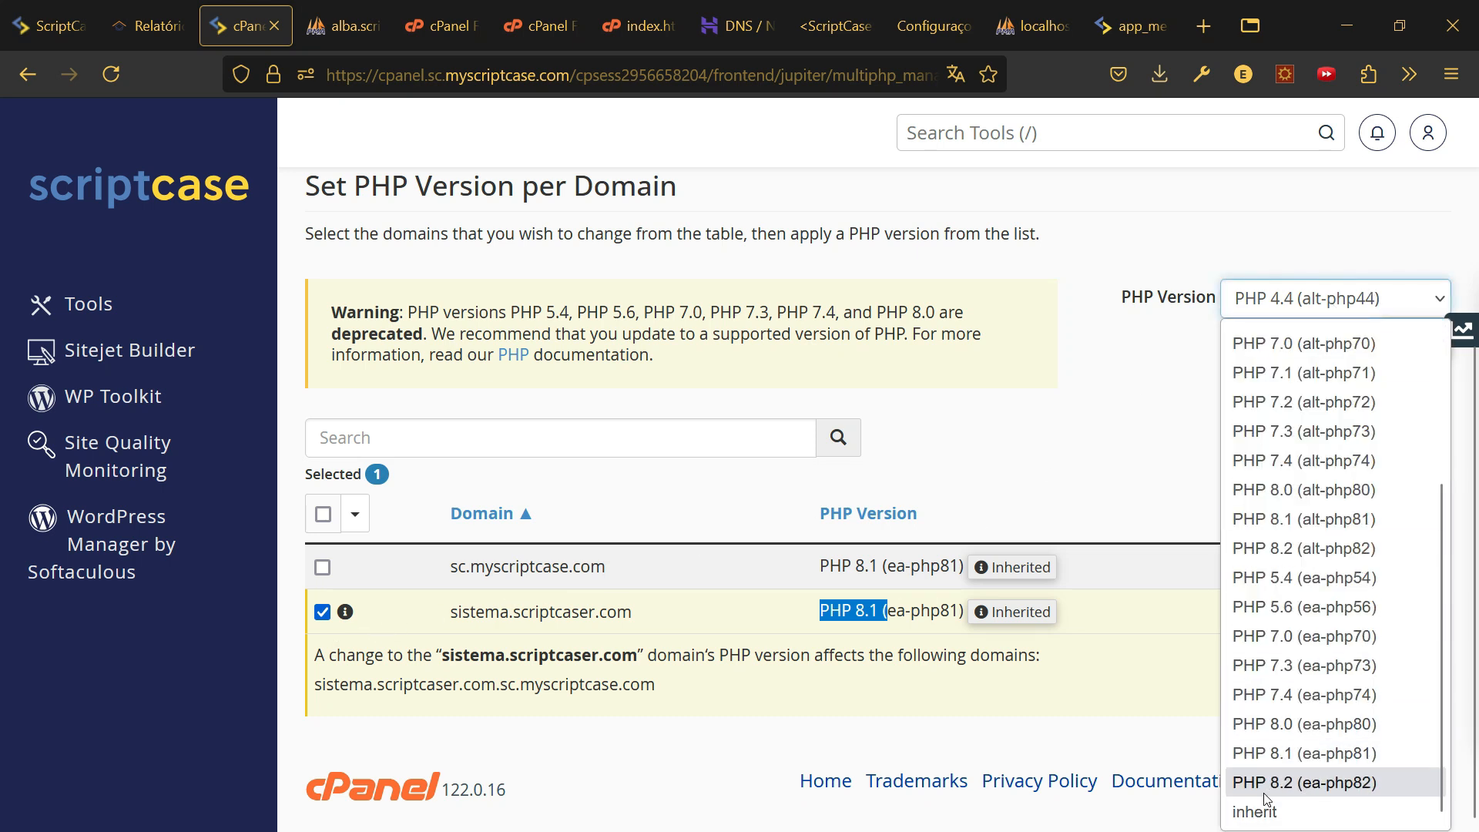
left_click(1110, 421)
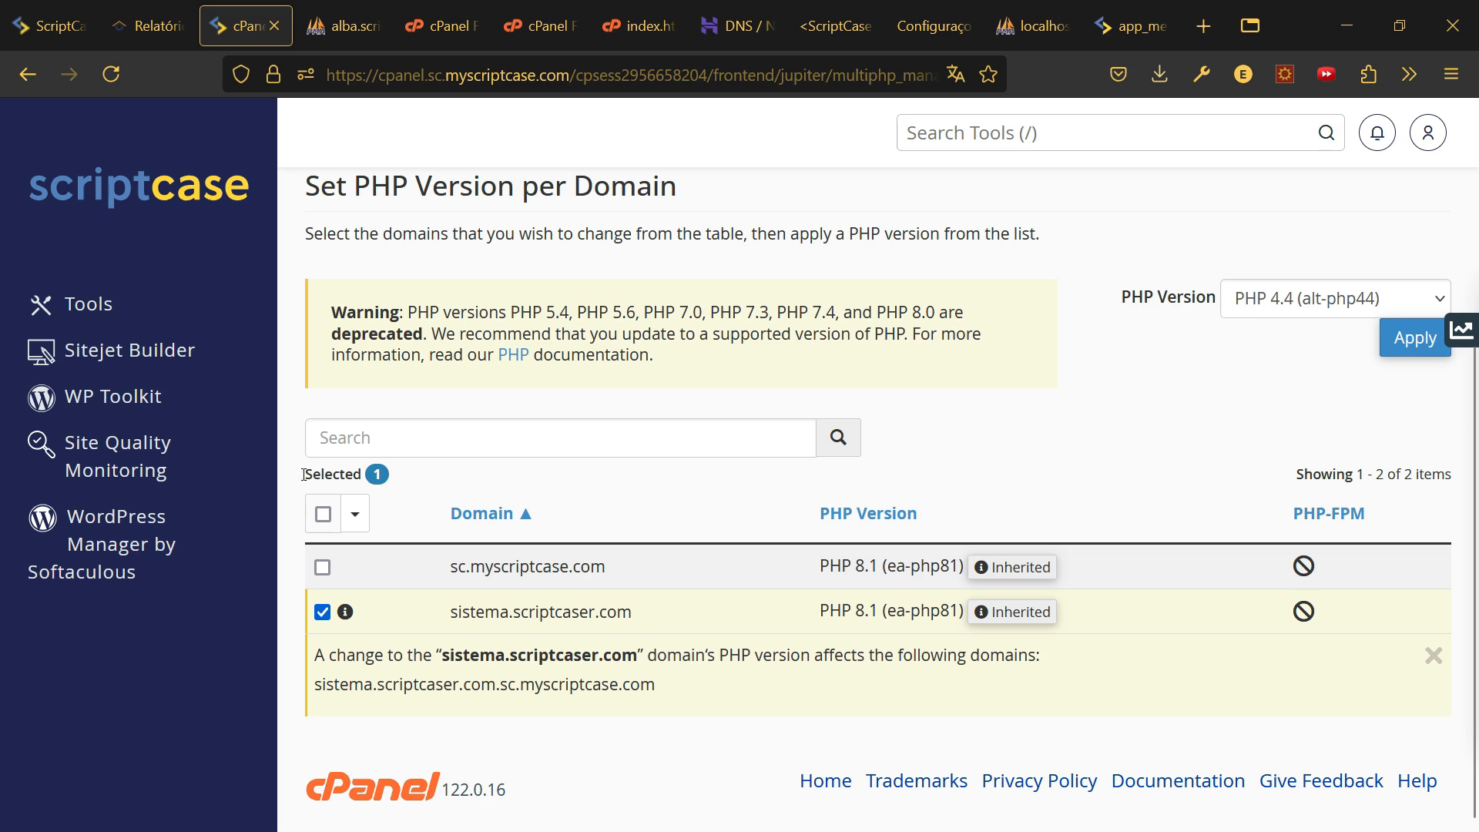
left_click(27, 77)
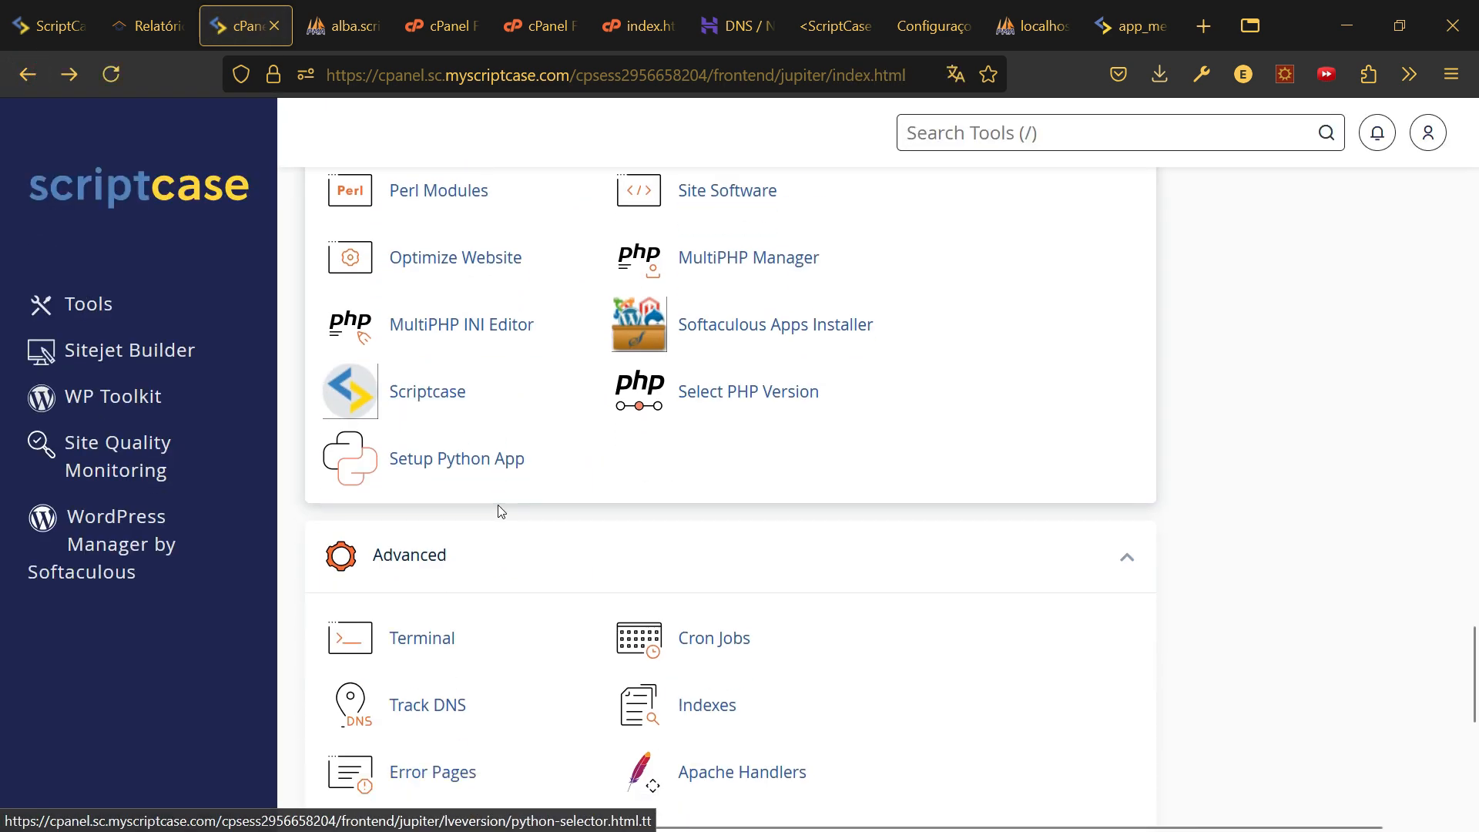
- Load sistema.scriptcaser.com in MultiPHP INI Editor Basic Mode and scan directives such as upload_max_filesize
left_click(459, 326)
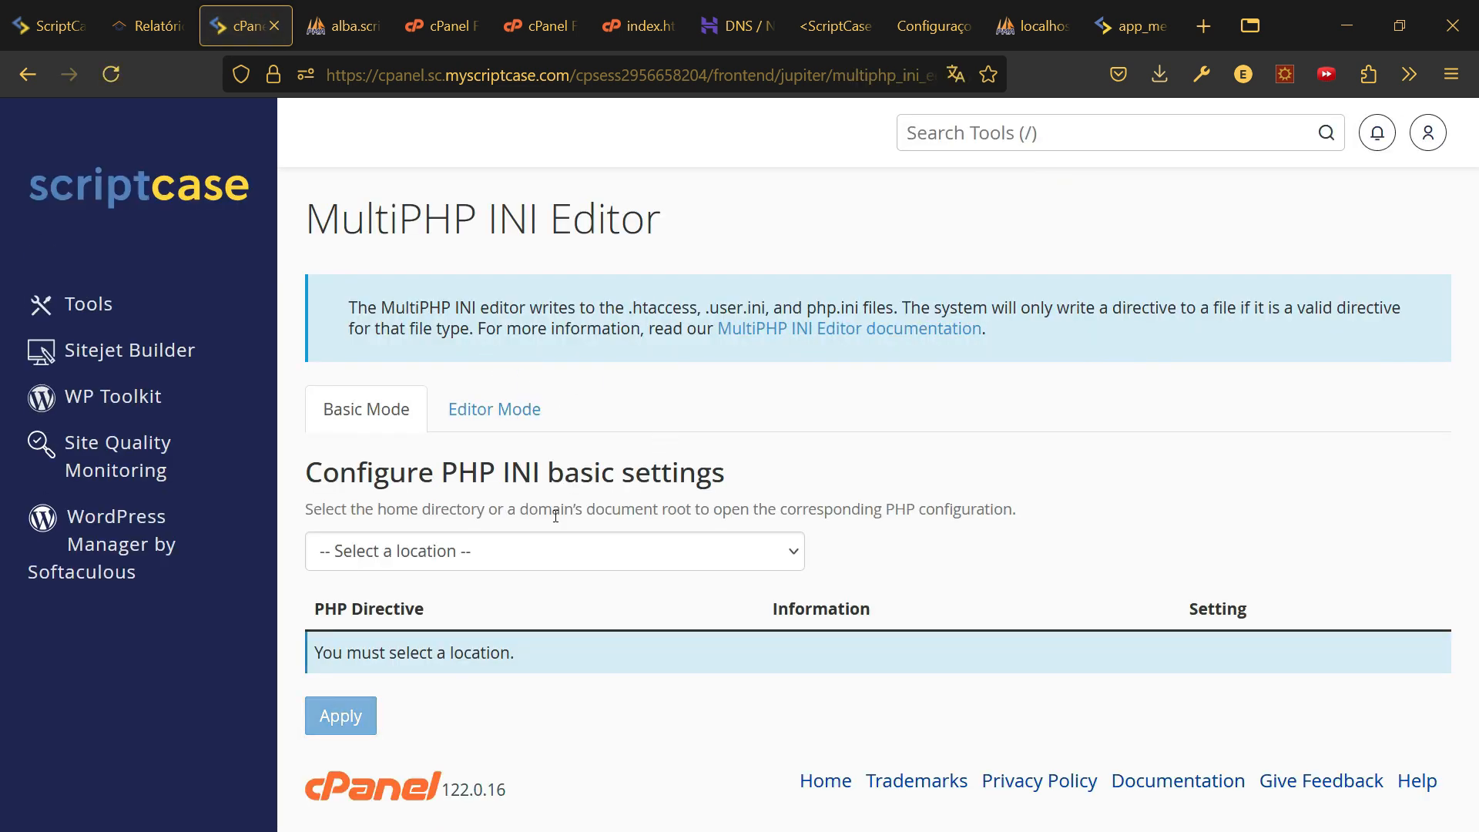
left_click(439, 548)
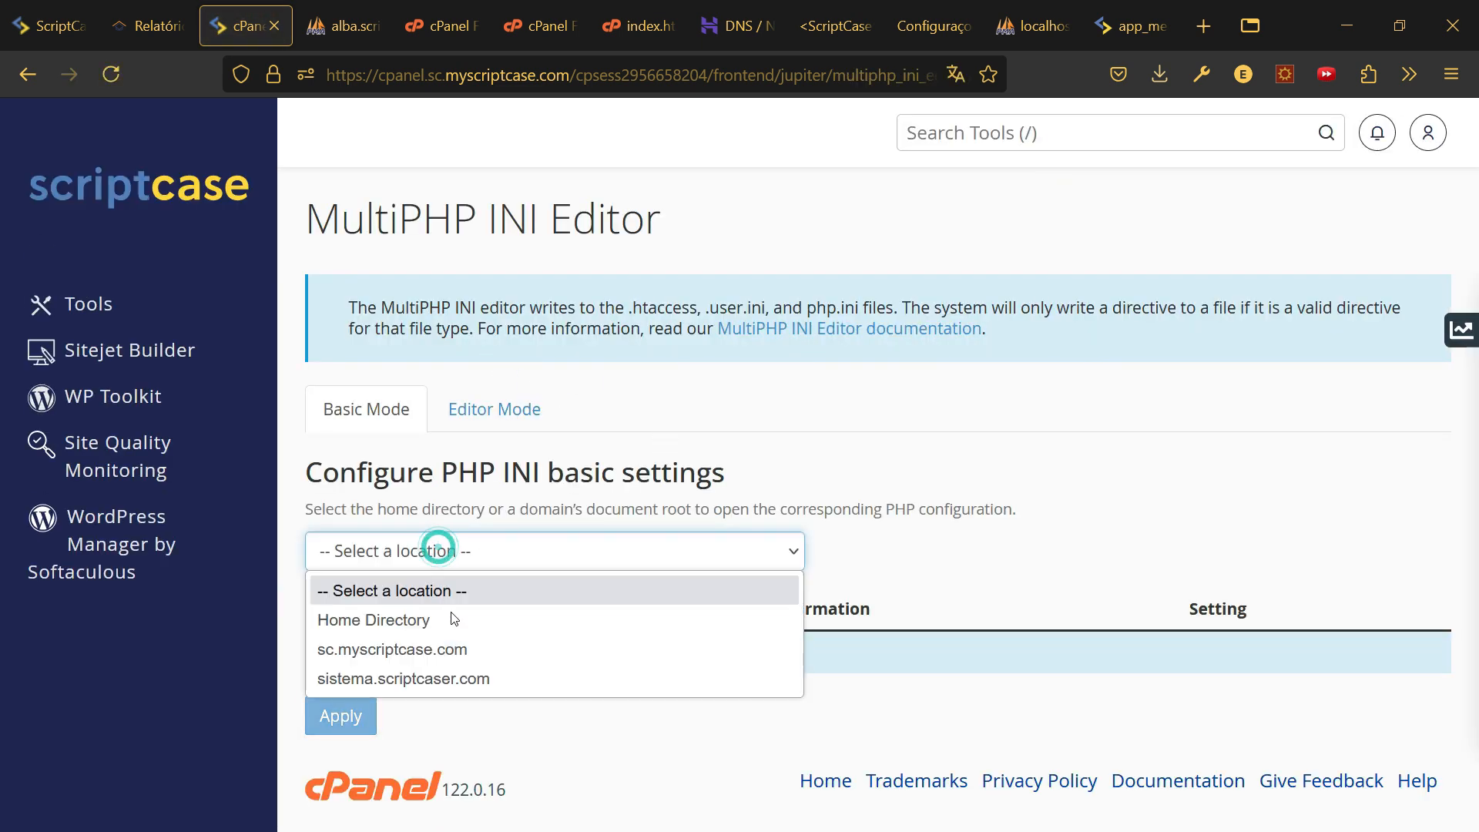
left_click(452, 679)
scroll(616, 552, "down", 2)
scroll(616, 553, "down", 5)
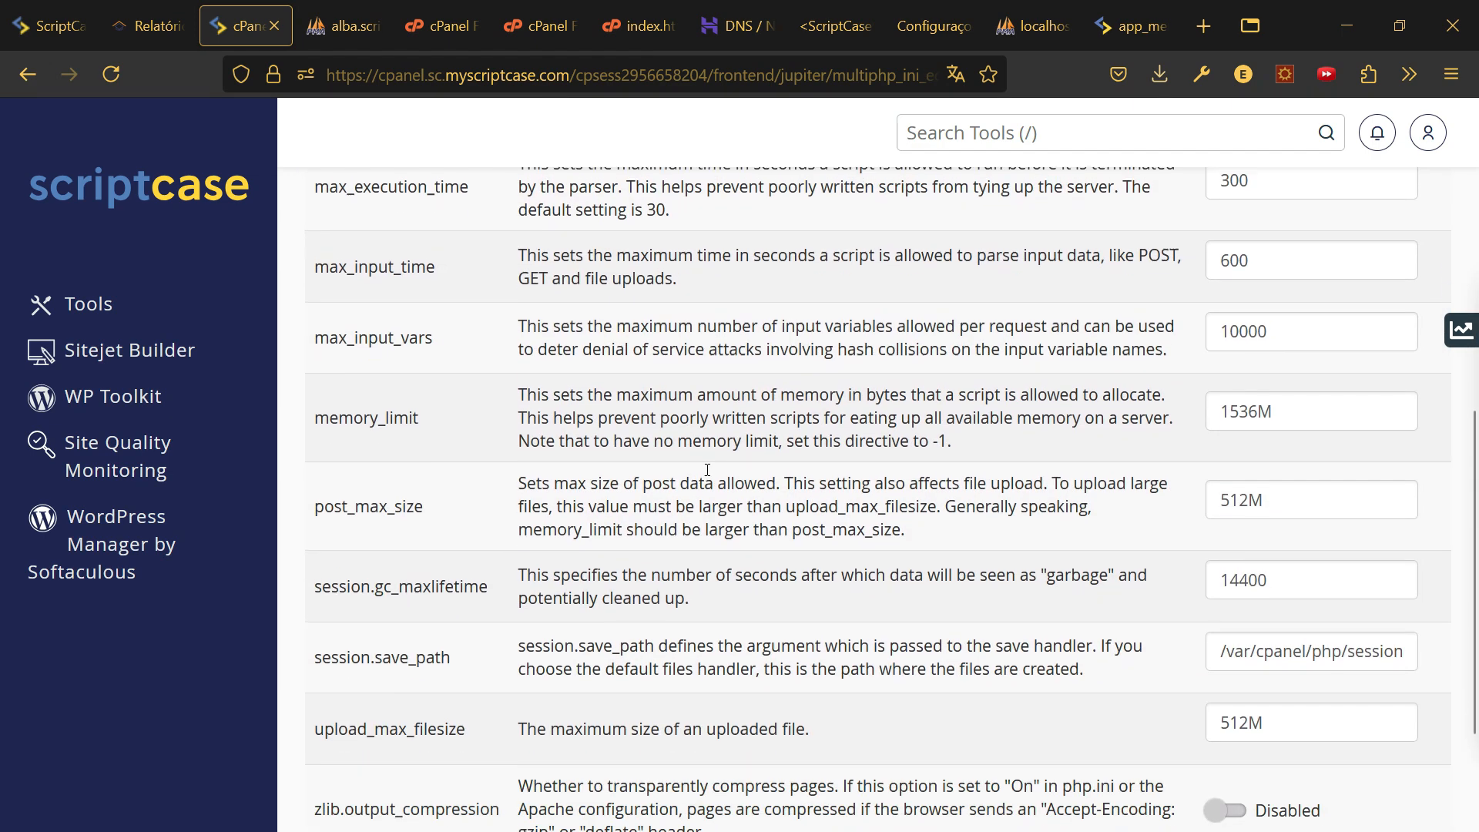
scroll(645, 448, "up", 3)
scroll(645, 448, "down", 2)
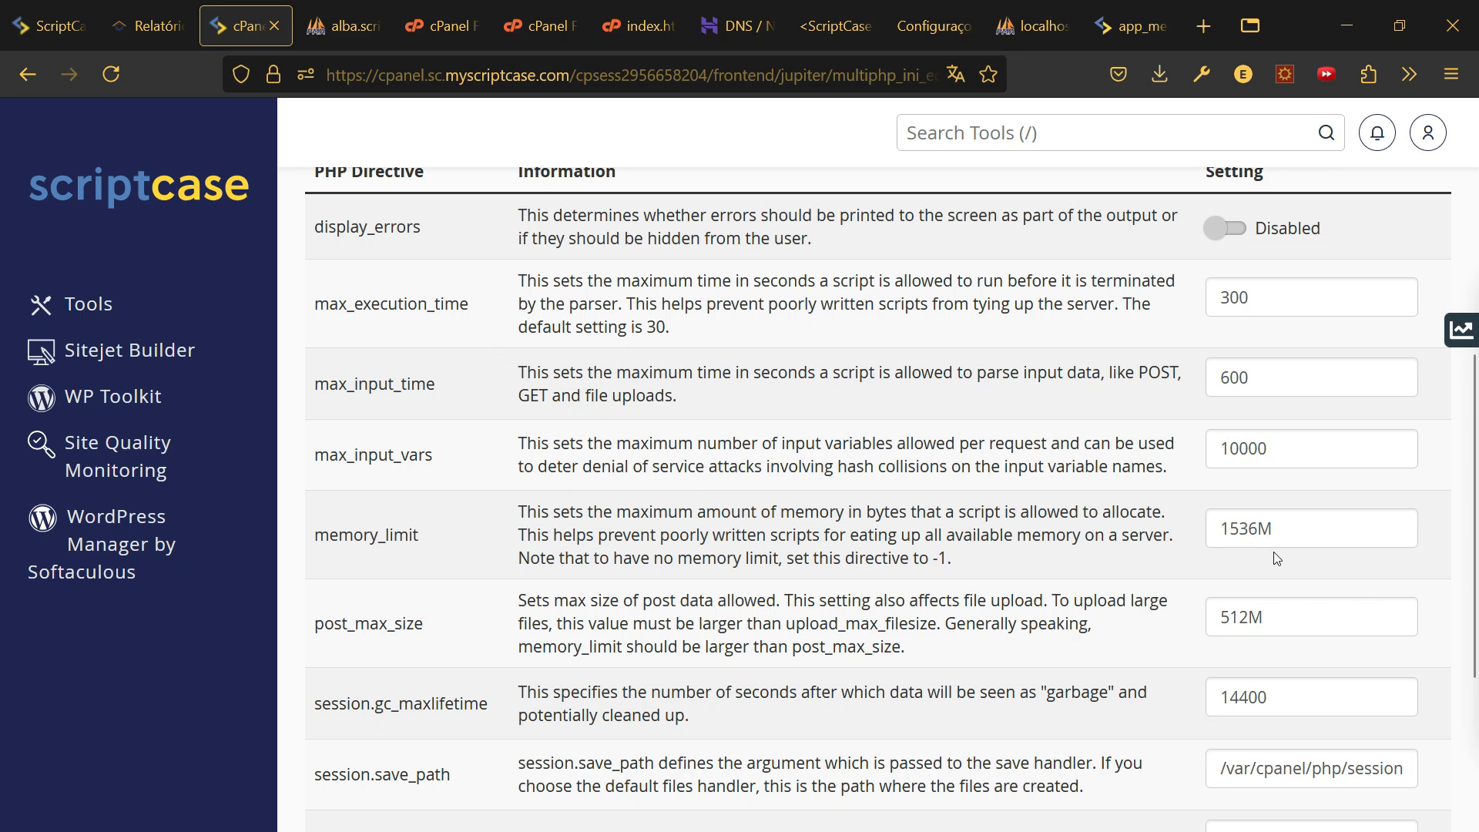
scroll(1275, 560, "down", 3)
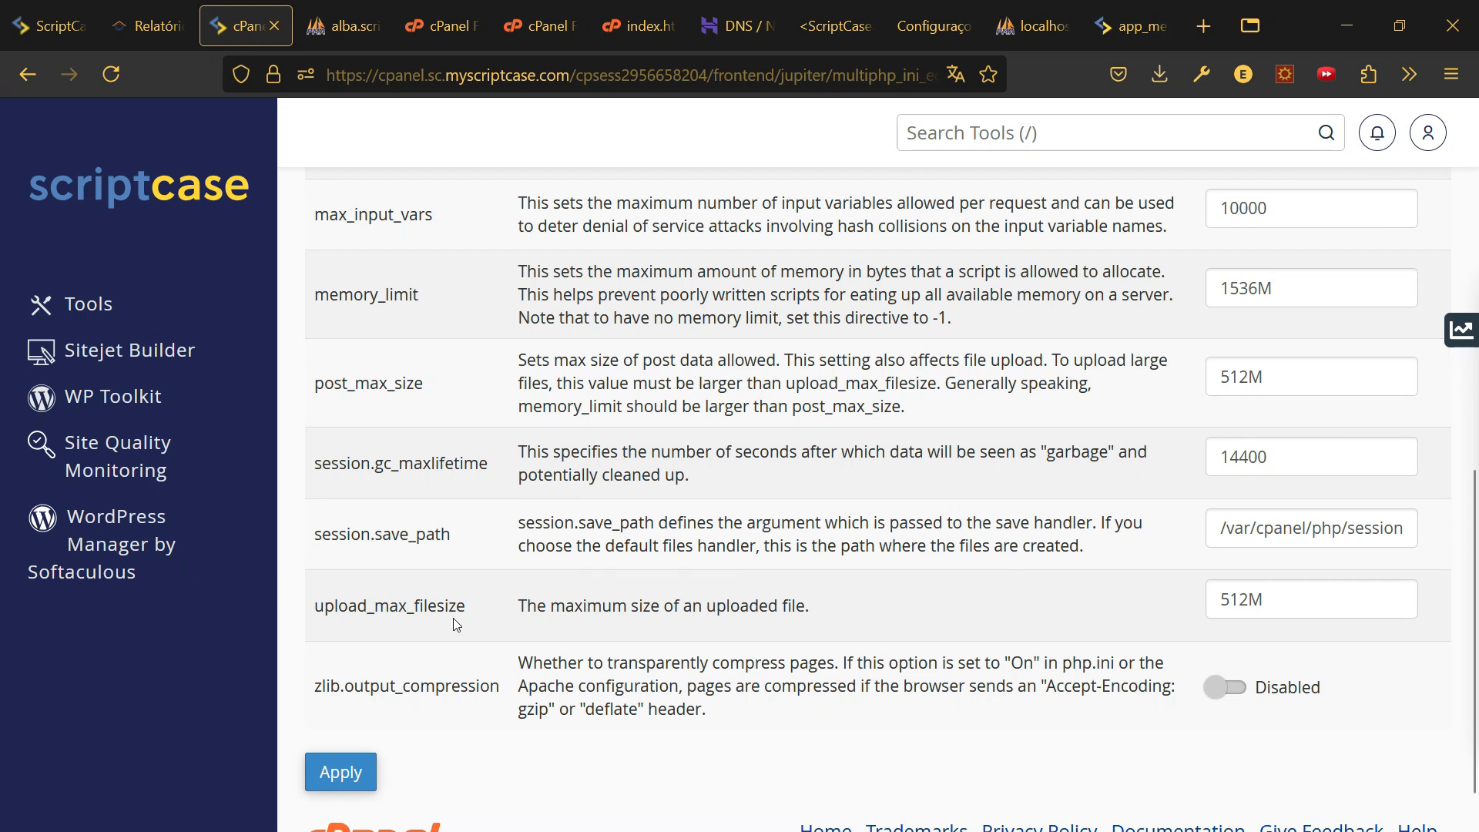
double_click(370, 608)
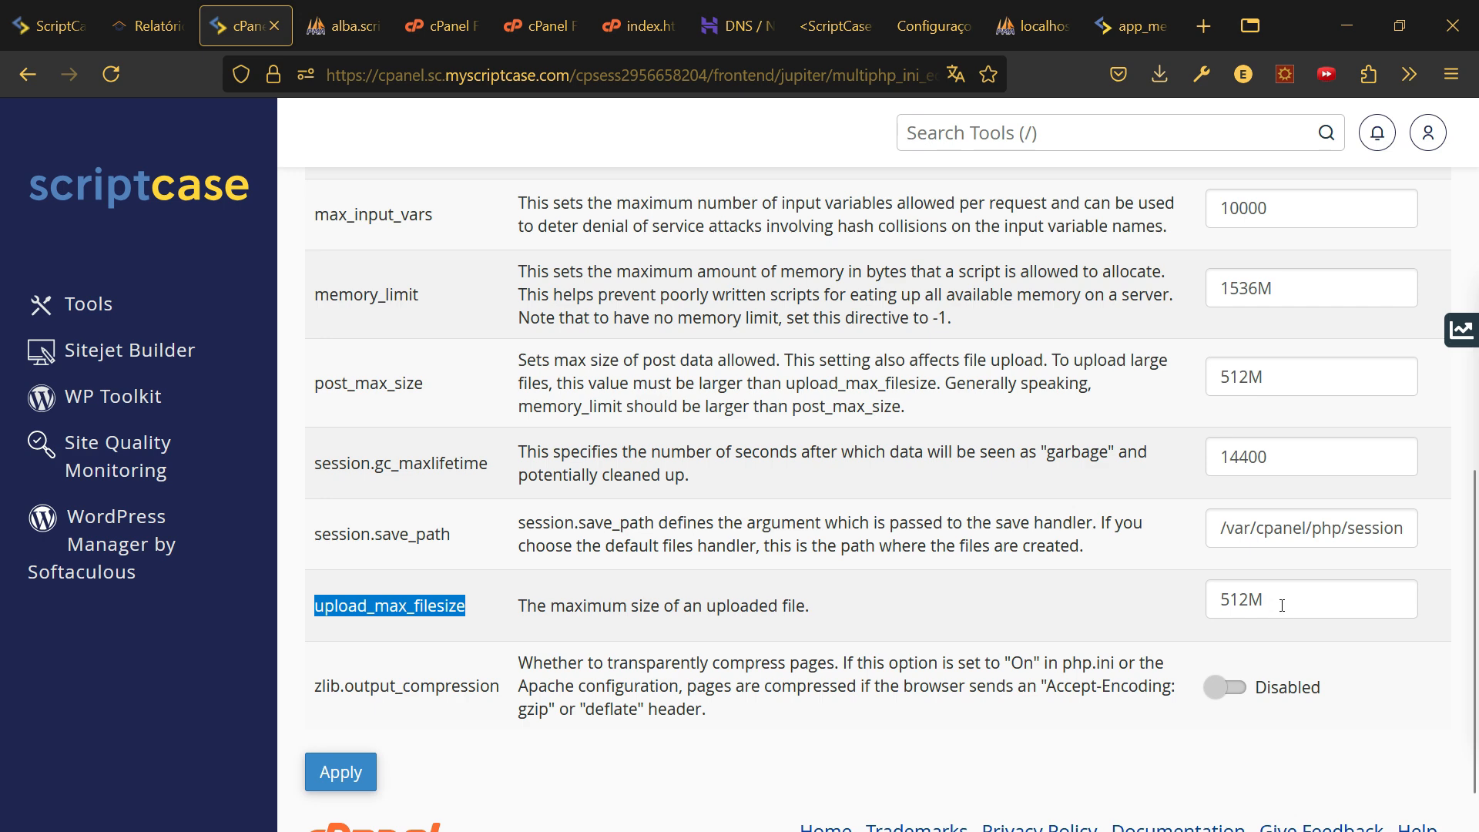
scroll(965, 616, "up", 5)
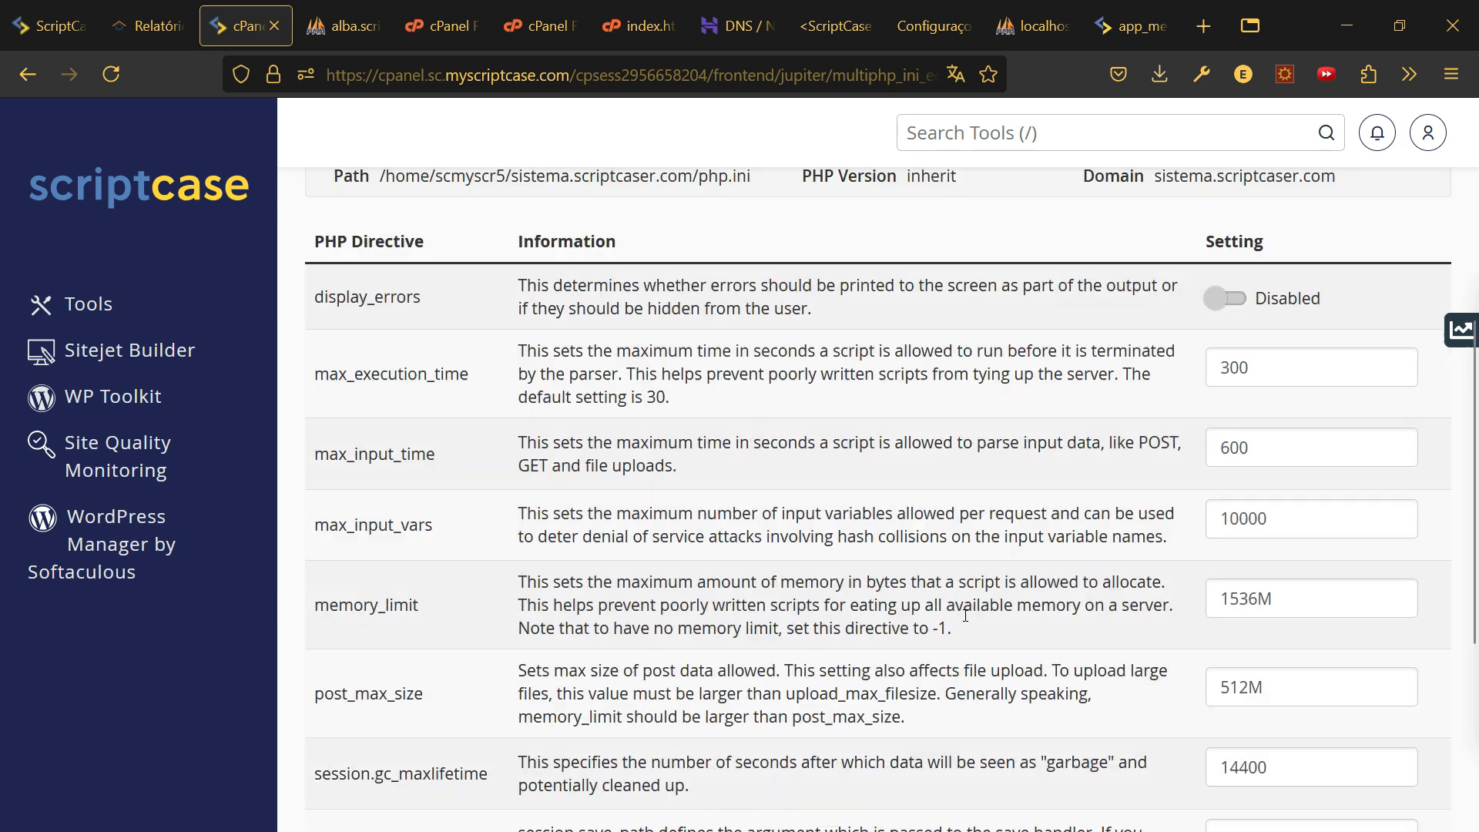
scroll(965, 616, "down", 3)
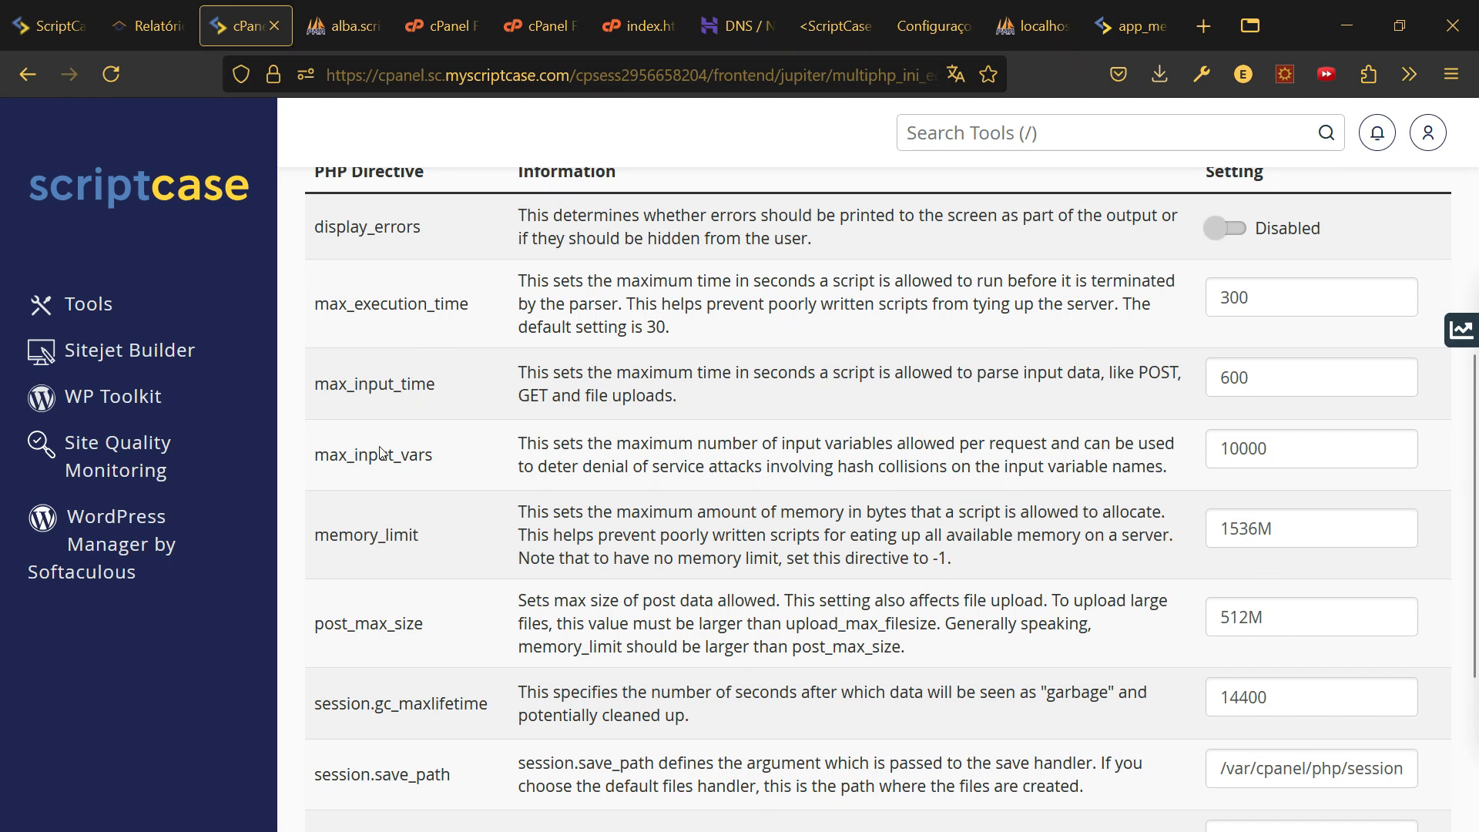
- Inspect the memory_limit value 1536M and upload_max_filesize value 512M
left_click_drag(1220, 529, 1261, 528)
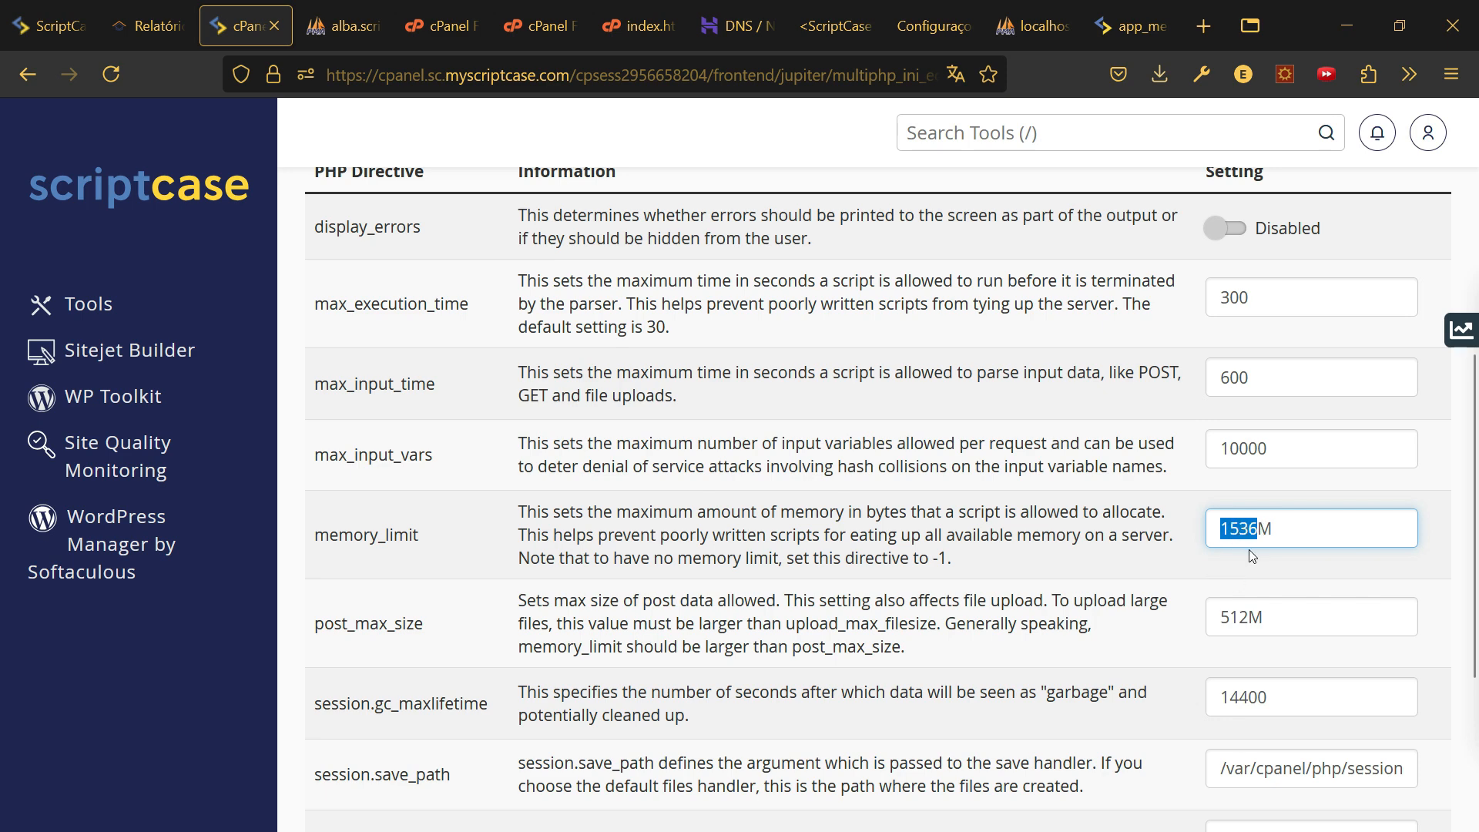
scroll(1229, 548, "down", 3)
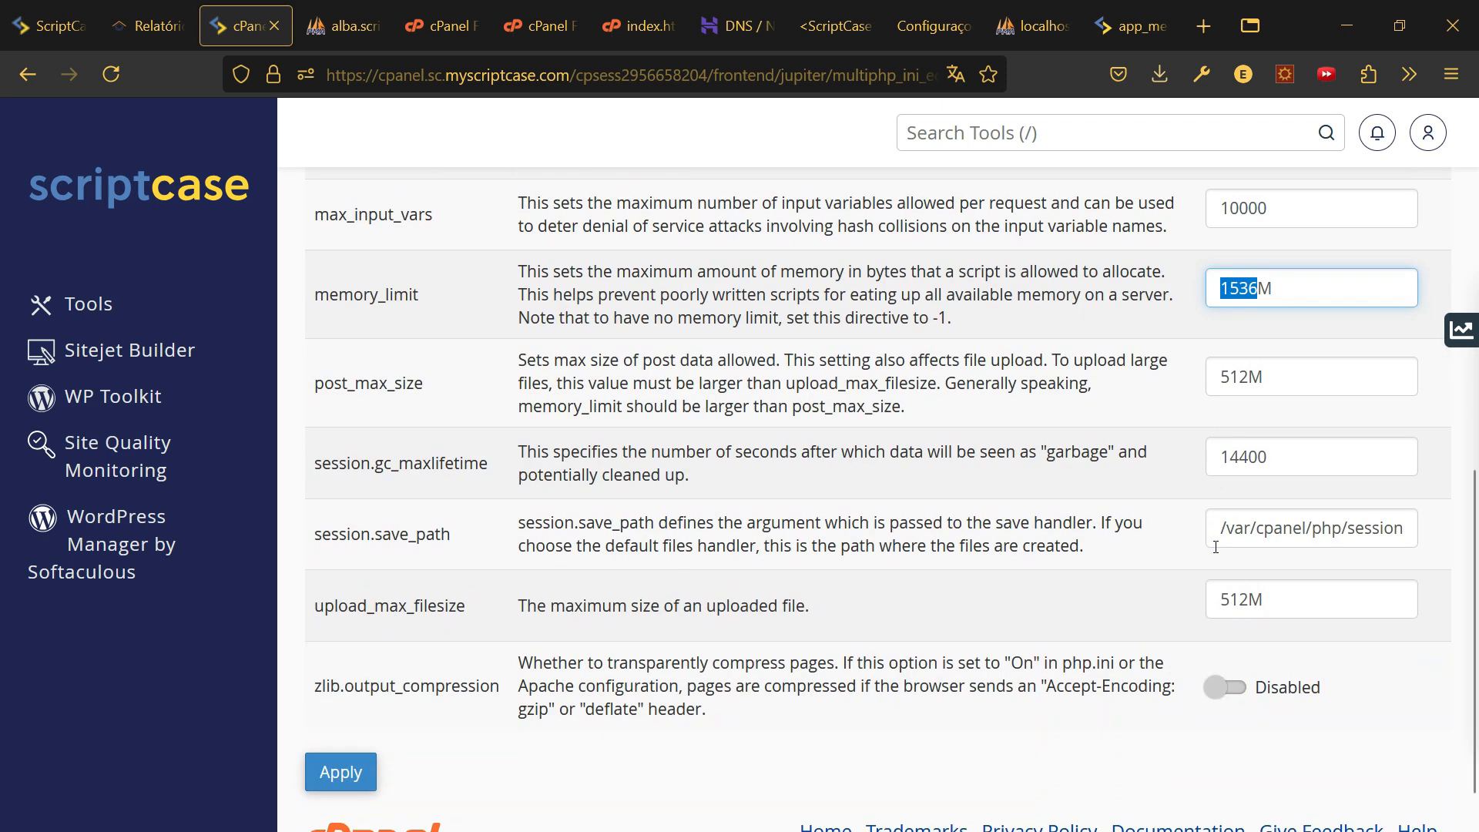
double_click(1230, 601)
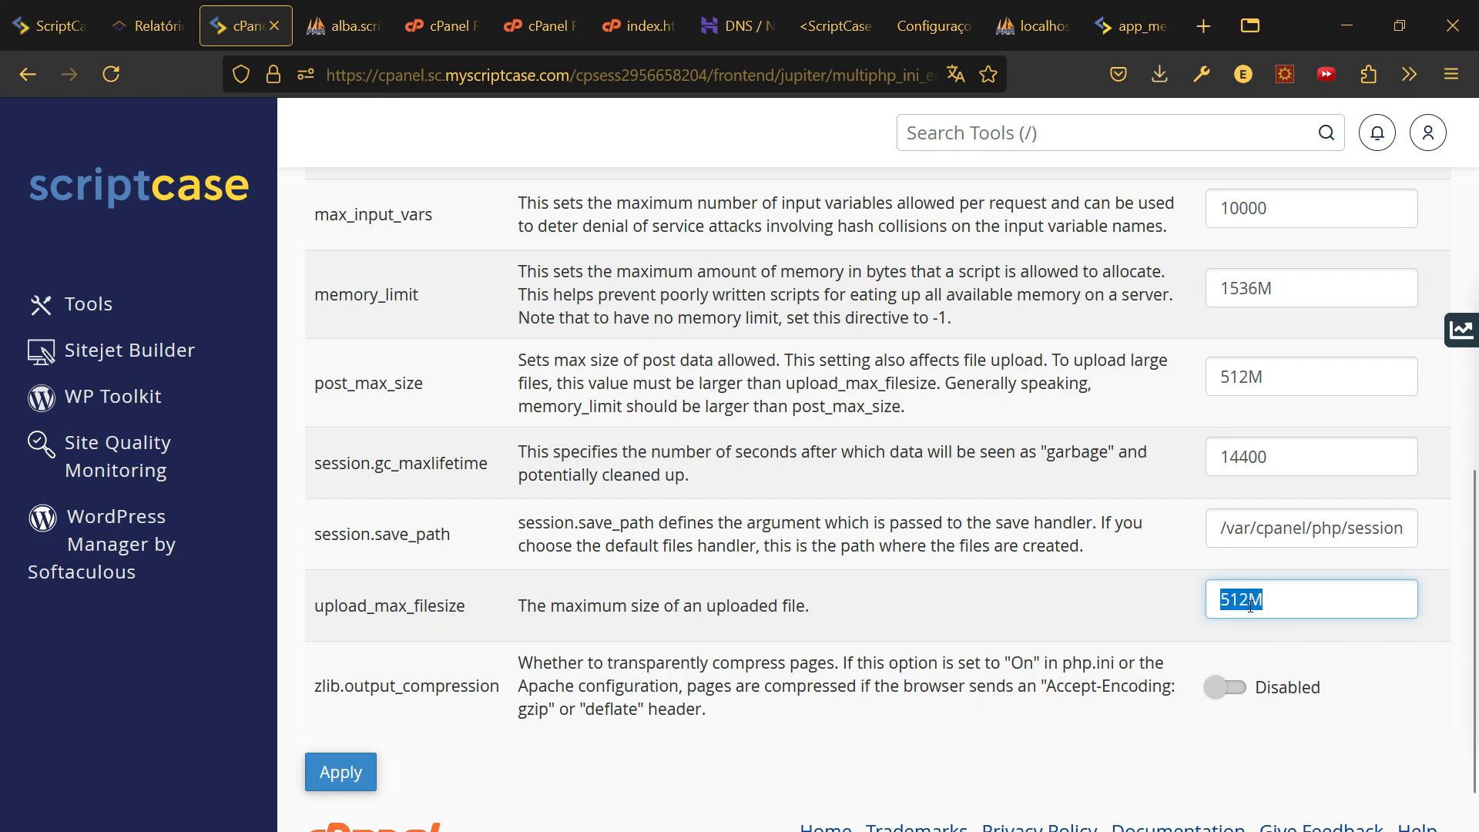
left_click(1250, 605)
scroll(423, 539, "up", 5)
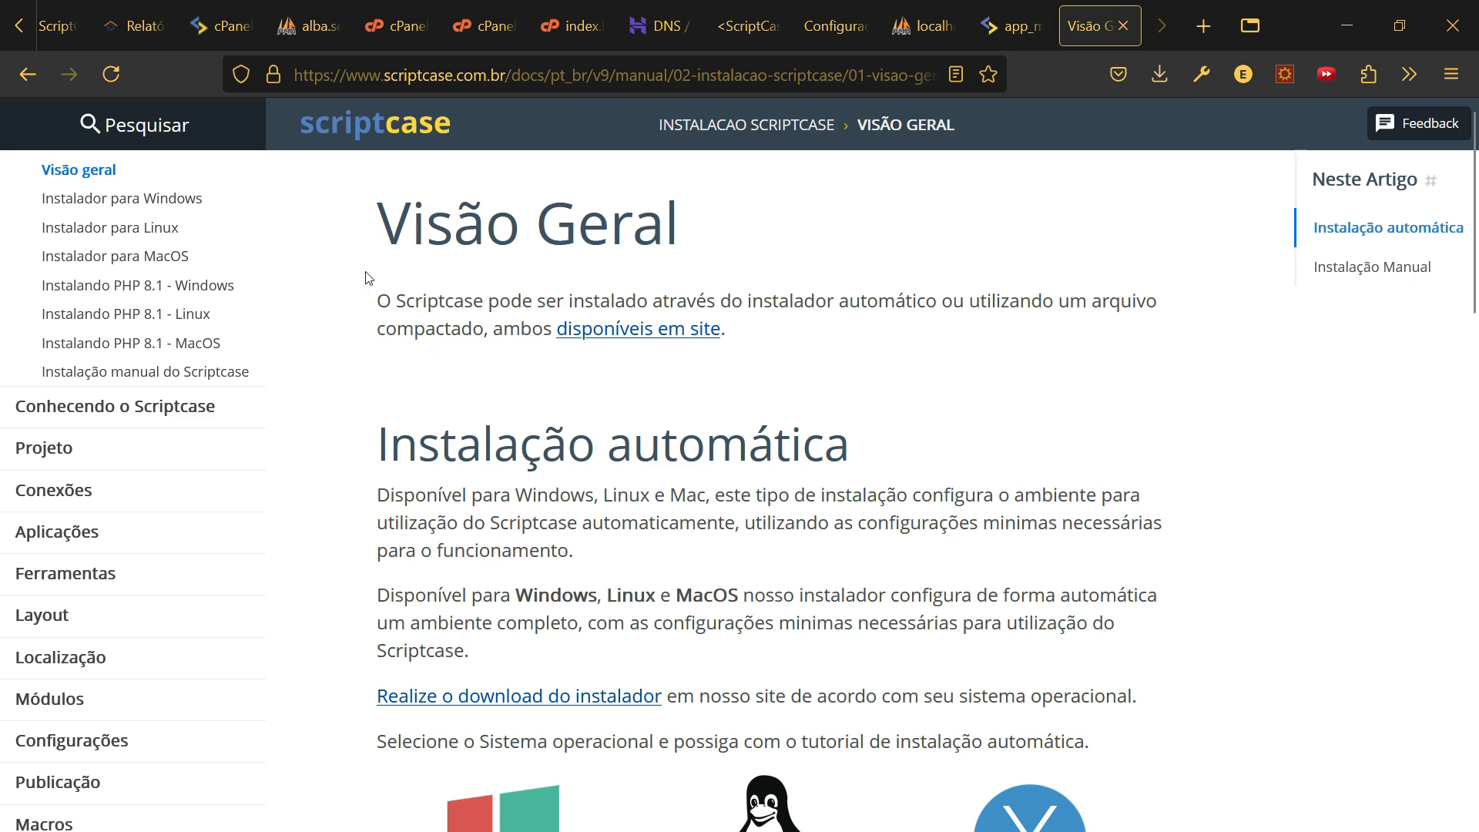
- Find the 'Valores recomendados para as diretivas do PHP' section, including max_execution_time, in Visão geral
left_click(65, 171)
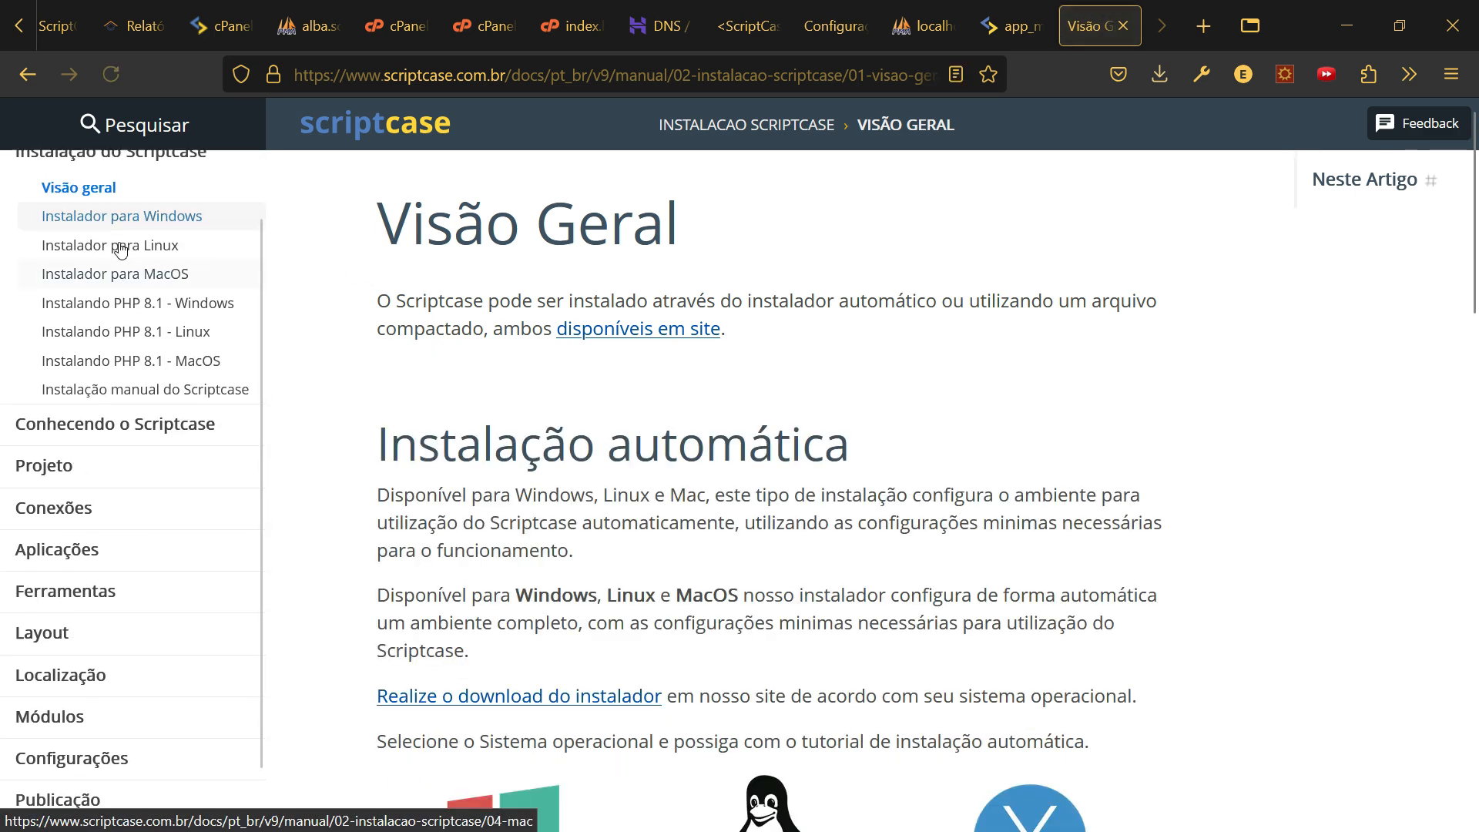
scroll(79, 193, "up", 1)
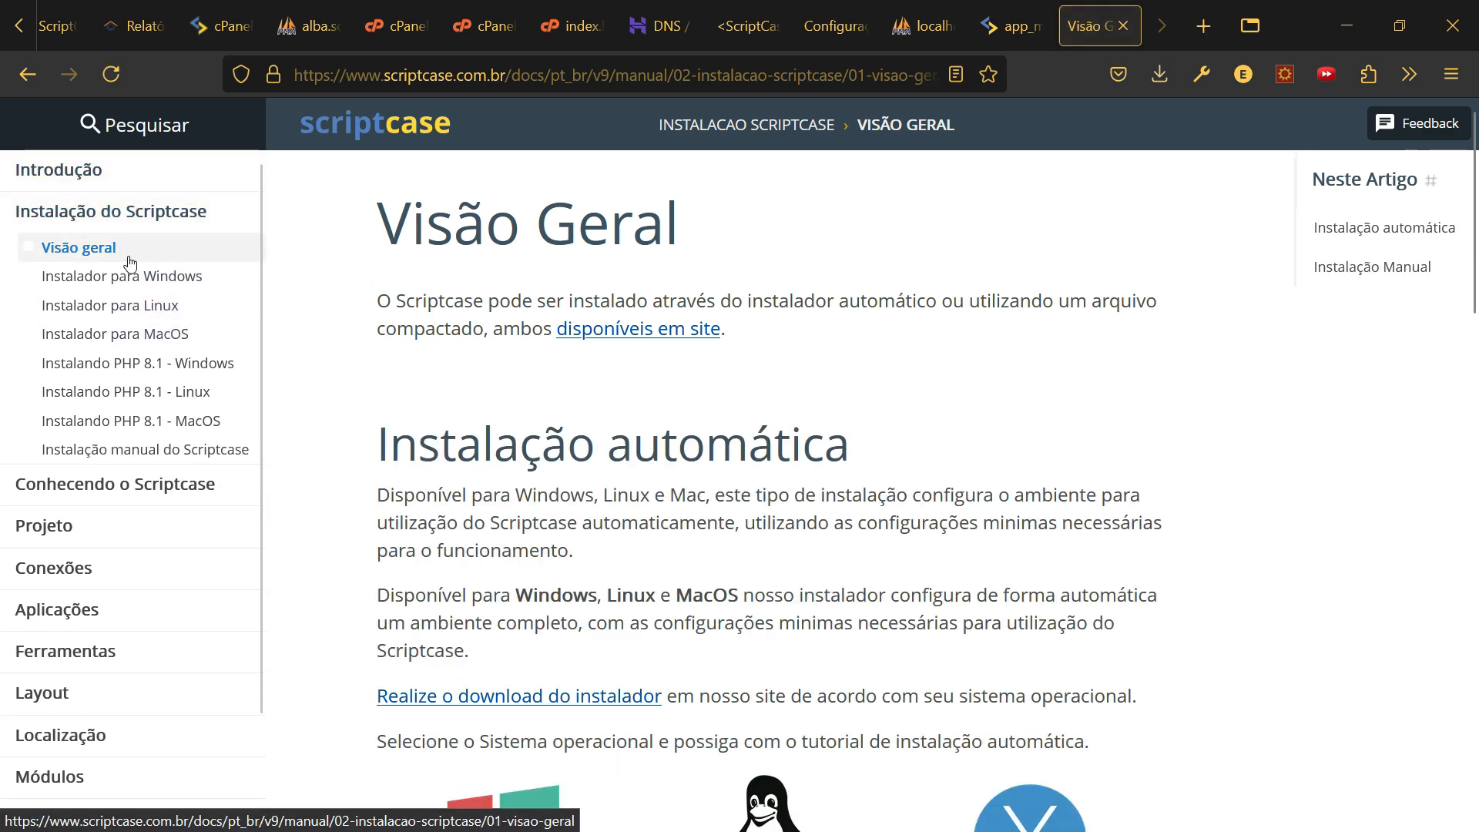
scroll(659, 343, "down", 9)
scroll(659, 342, "down", 3)
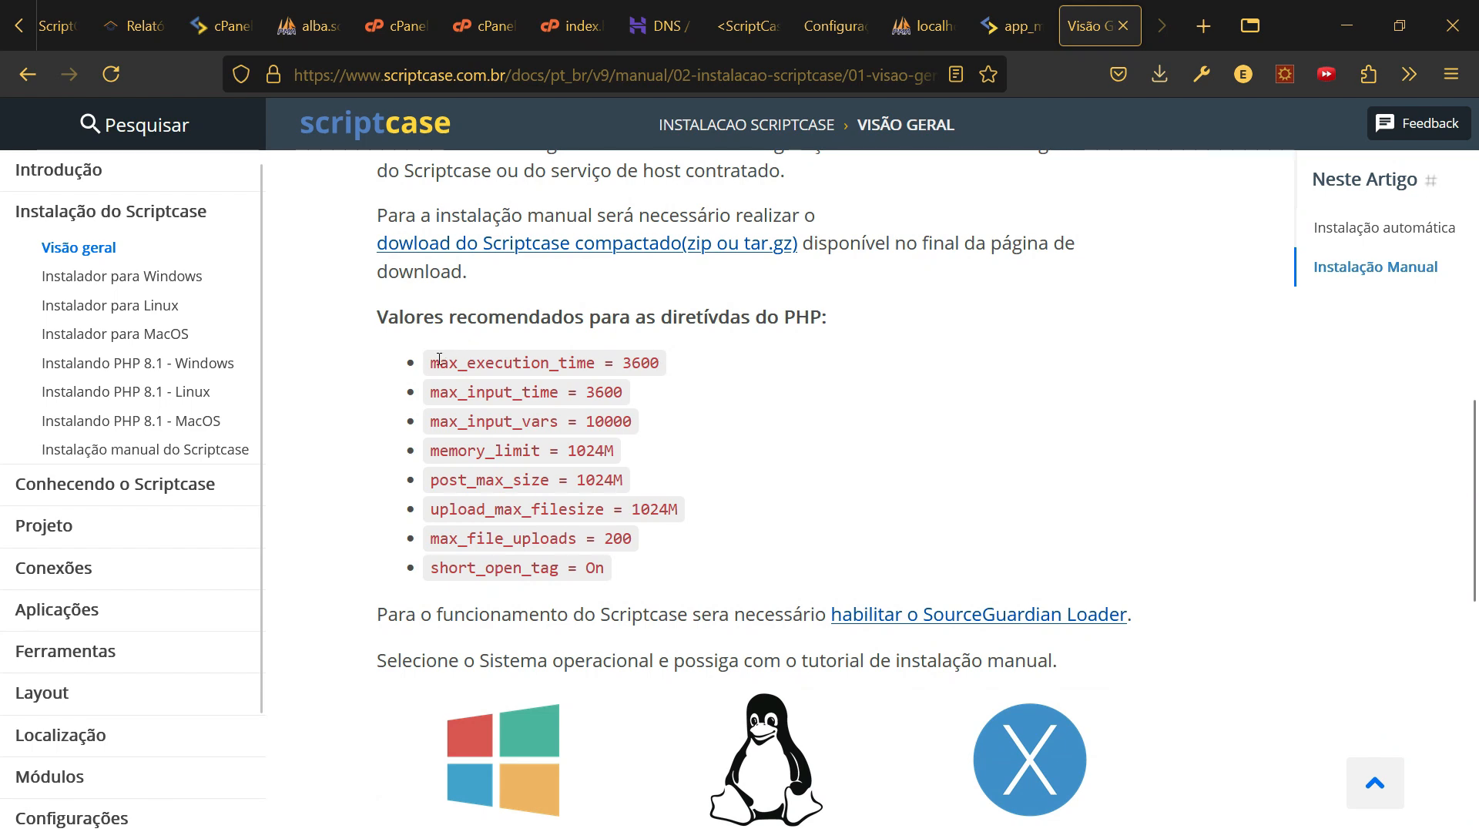
left_click_drag(428, 363, 598, 365)
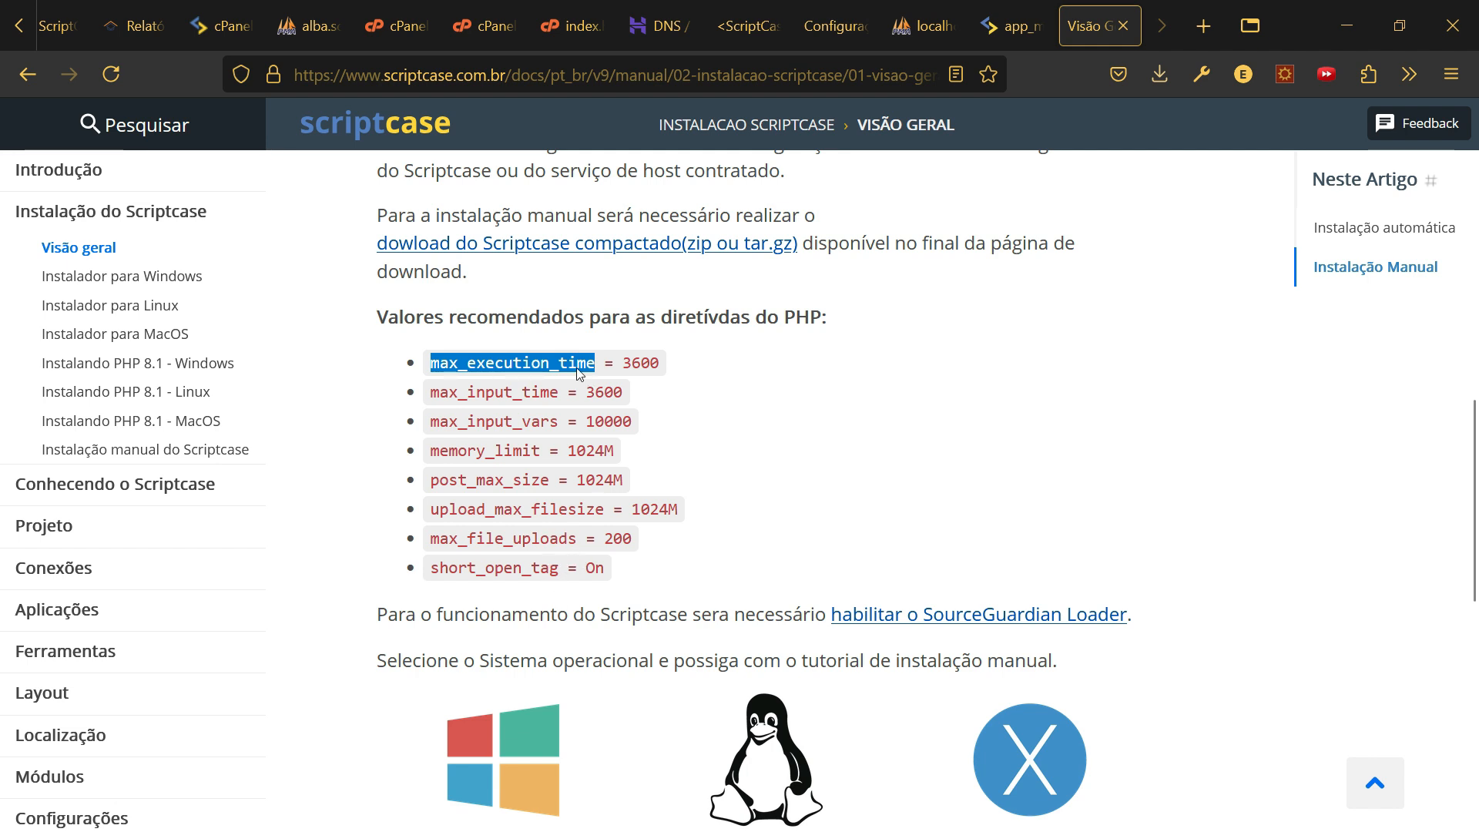
left_click_drag(403, 317, 528, 317)
left_click_drag(643, 319, 831, 320)
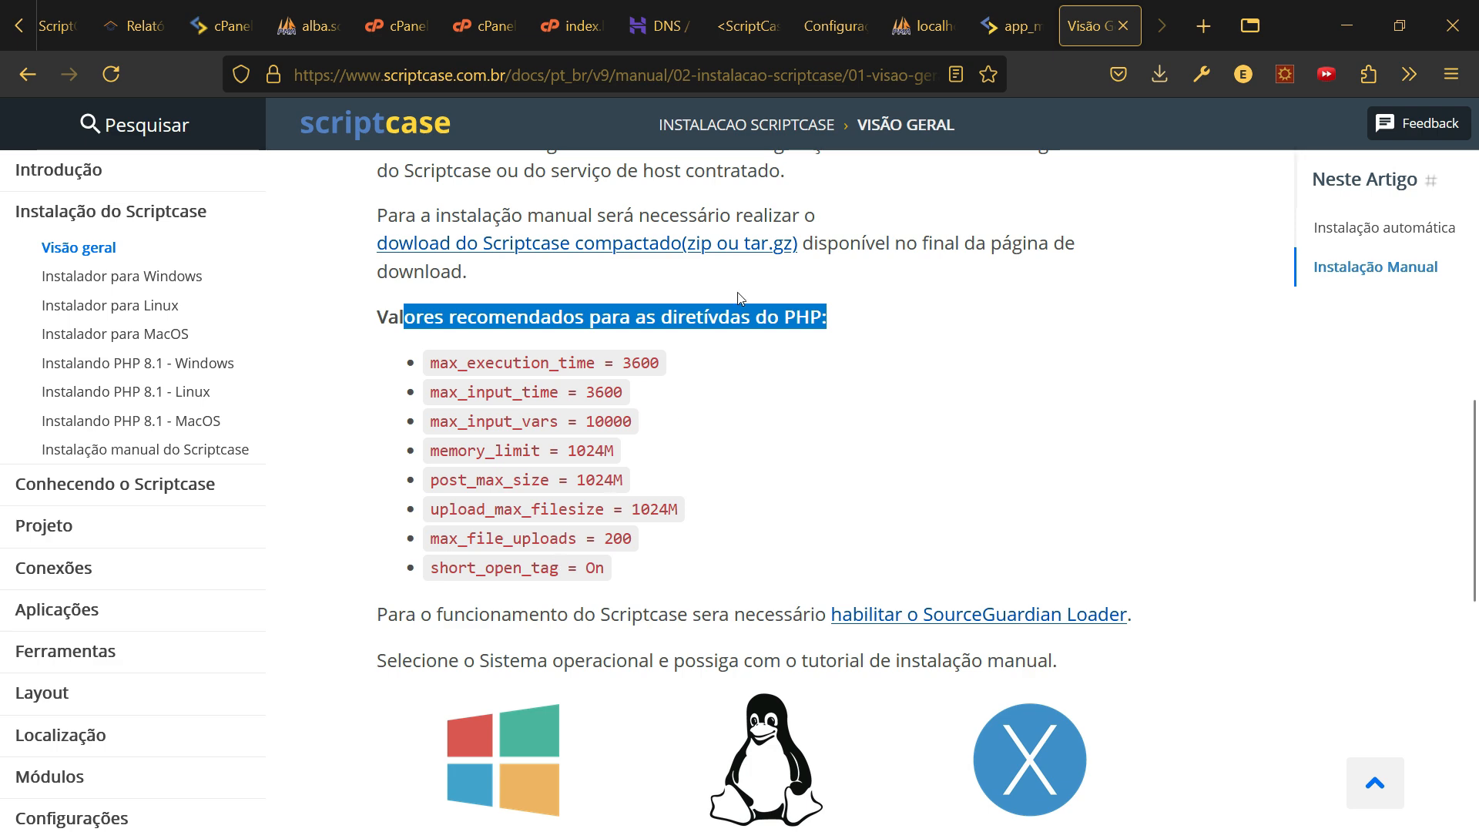
- Return to cPanel's MultiPHP INI Editor to compare its directive values
left_click(221, 26)
scroll(1241, 271, "down", 2)
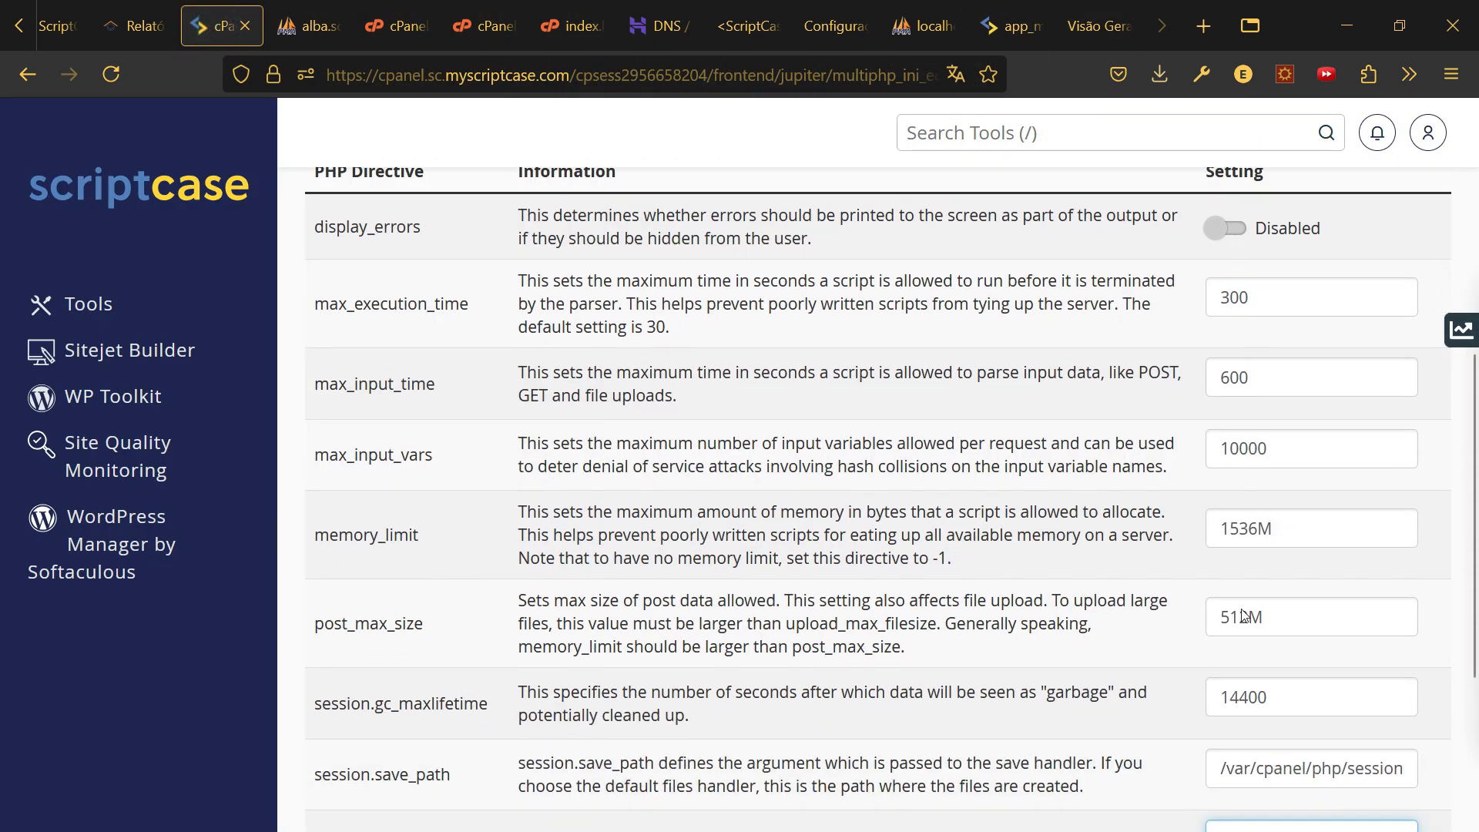
scroll(1254, 782, "down", 3)
scroll(1254, 781, "down", 1)
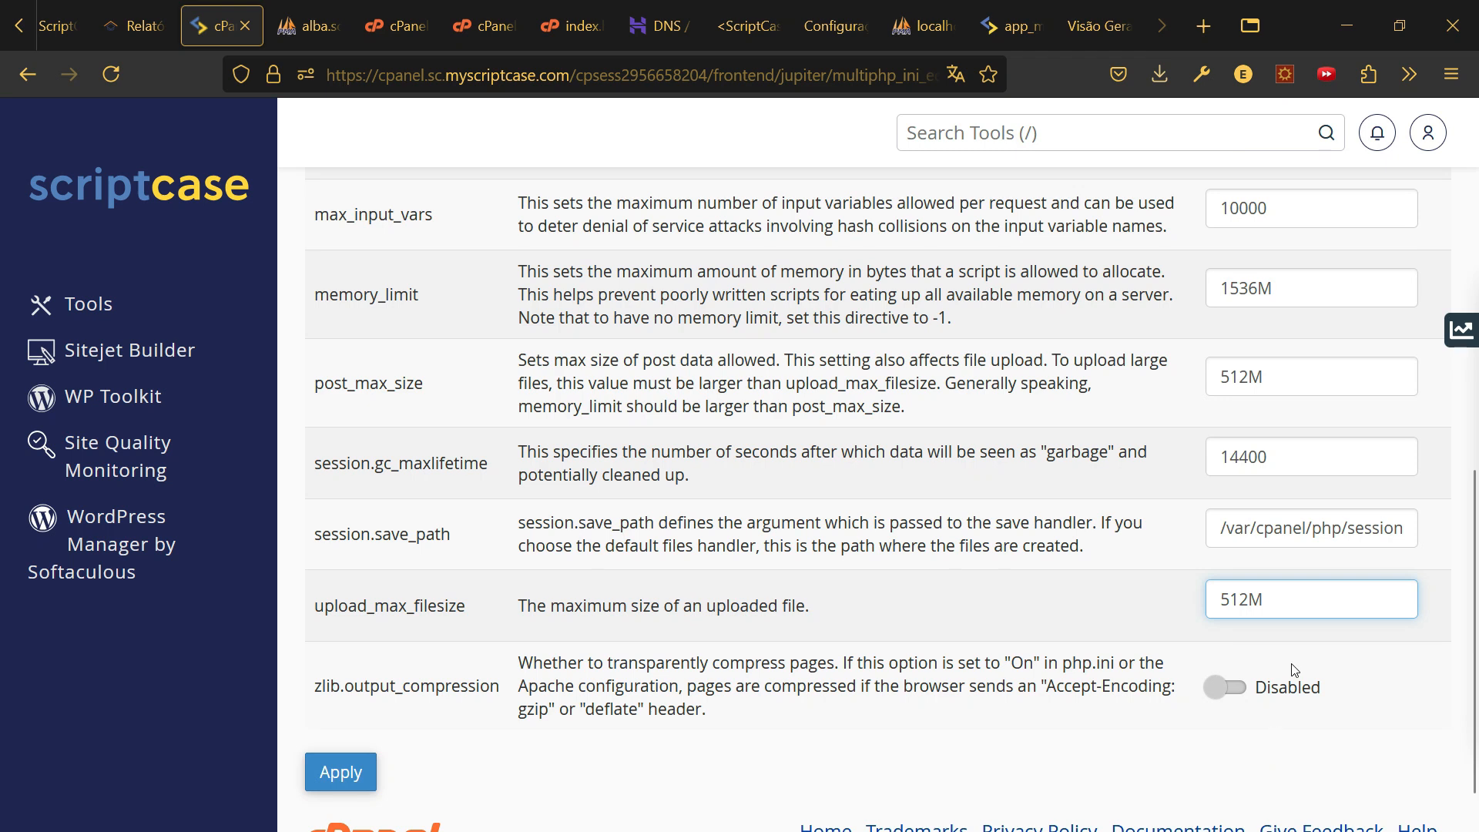